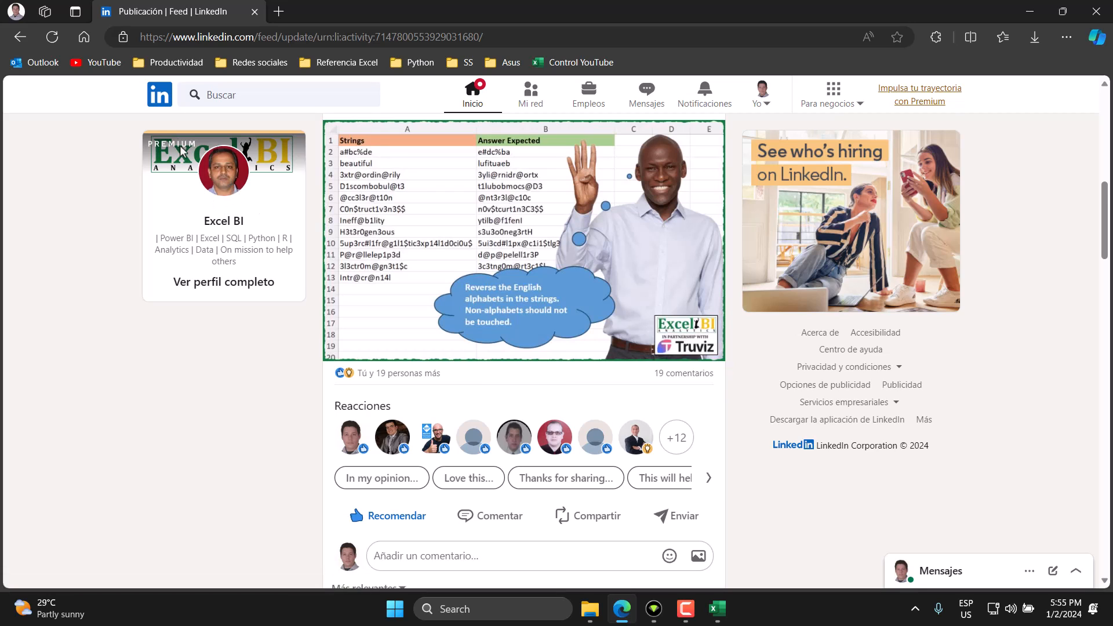
# Step: Read the Excel Challenge 360 post's instructions and its sample table of strings and expected answers
pyautogui.scroll(5, 423, 288)
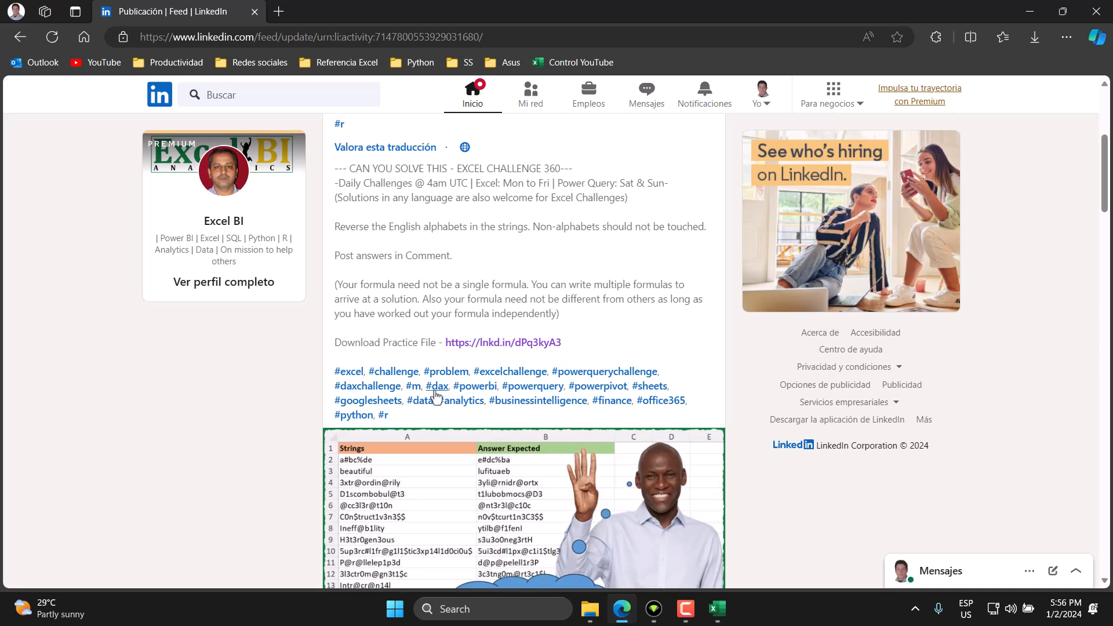
pyautogui.scroll(-4, 437, 393)
pyautogui.scroll(-1, 438, 397)
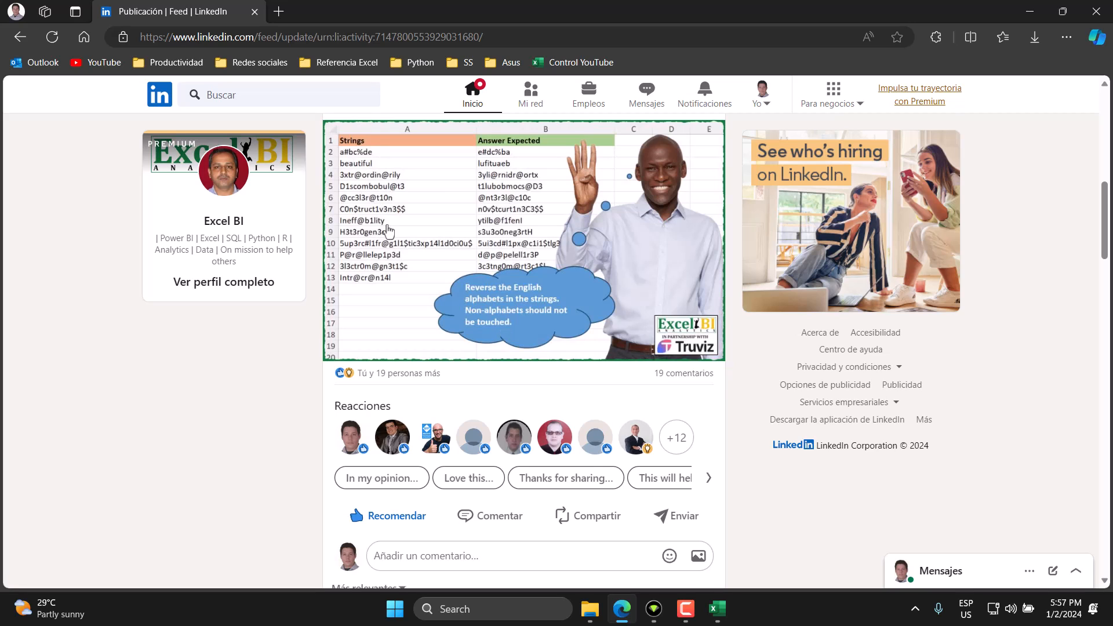
# Step: Switch to the Excel workbook and review the strings in A2:A14 and the expected answers in B2:B14
pyautogui.click(718, 609)
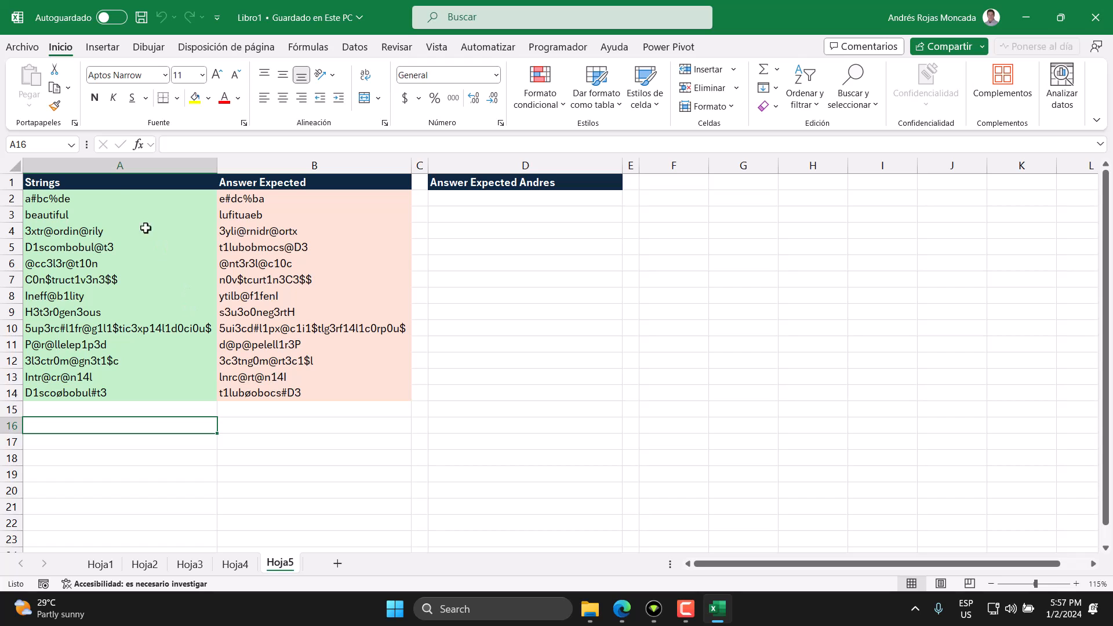
pyautogui.moveTo(124, 184); pyautogui.dragTo(107, 390)
pyautogui.moveTo(67, 200); pyautogui.dragTo(73, 391)
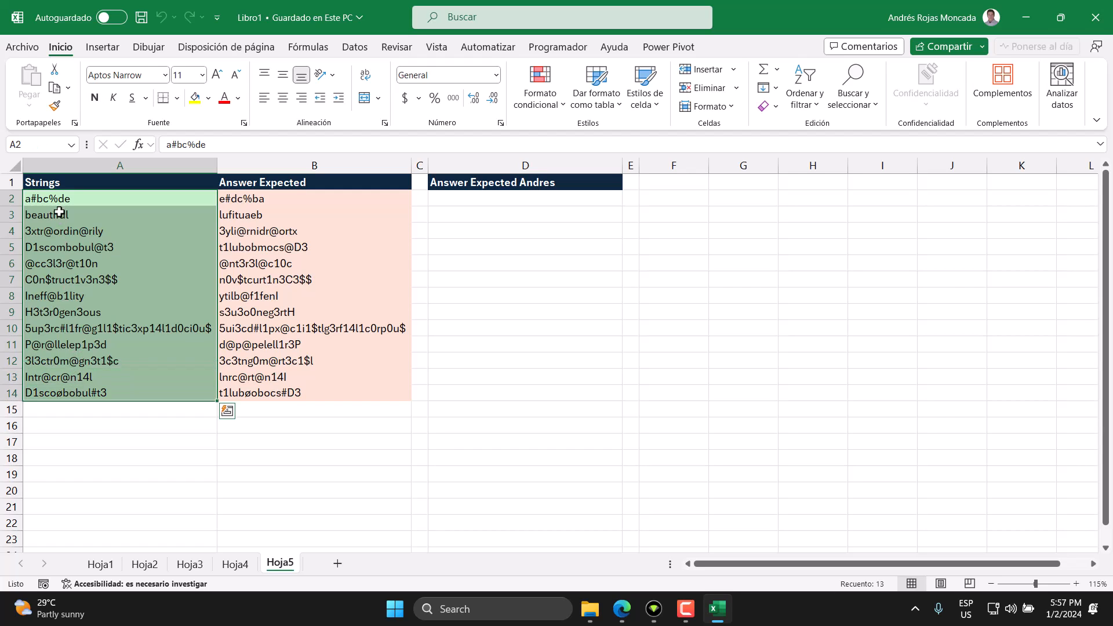
pyautogui.click(250, 201)
pyautogui.moveTo(249, 202); pyautogui.dragTo(249, 395)
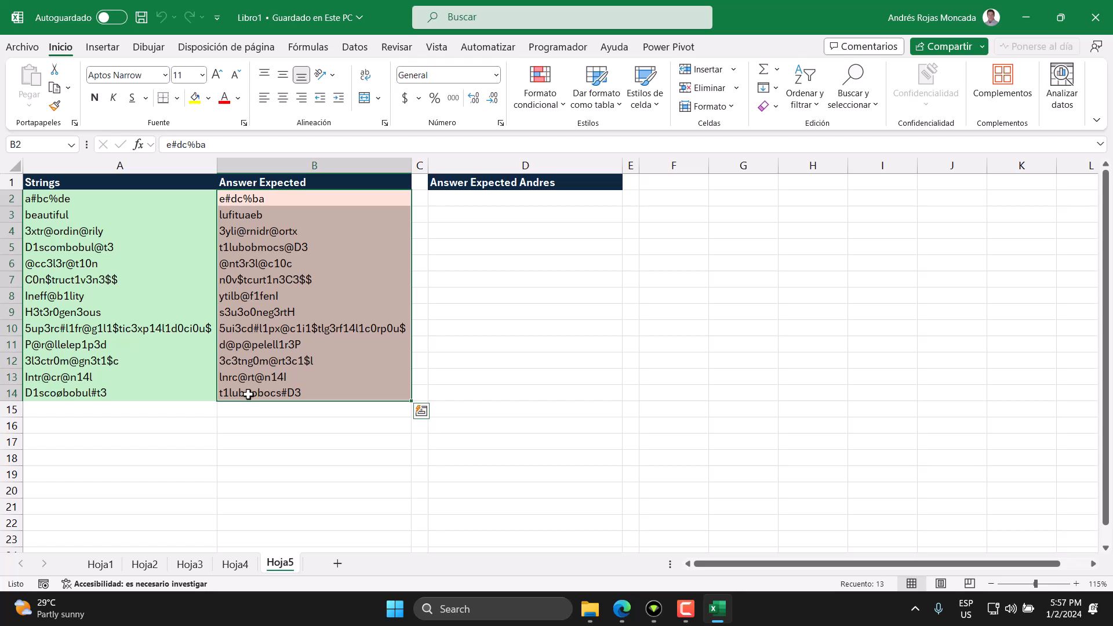
# Step: Go through the strings in column A one by one, from A2 to A14
pyautogui.click(50, 198)
pyautogui.click(50, 214)
pyautogui.click(50, 231)
pyautogui.click(49, 252)
pyautogui.click(50, 267)
pyautogui.click(50, 282)
pyautogui.click(51, 296)
pyautogui.click(53, 314)
pyautogui.click(55, 327)
pyautogui.click(58, 344)
pyautogui.click(60, 361)
pyautogui.click(60, 378)
pyautogui.click(62, 393)
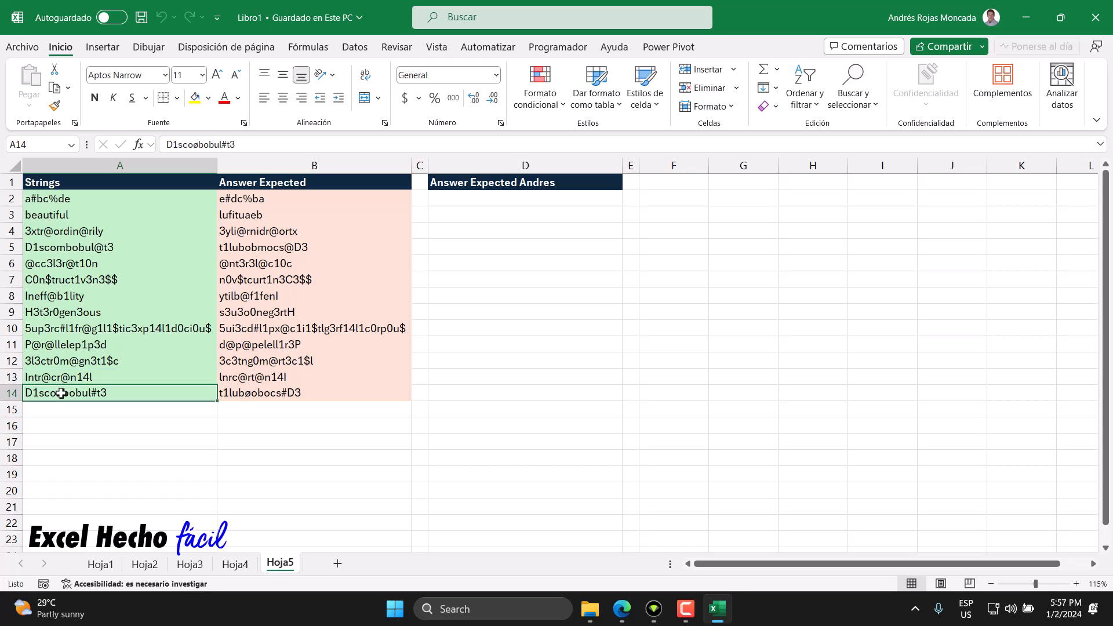
# Step: Bold only the letters a, bc and de within the string in A2, leaving its symbols in regular weight
pyautogui.click(30, 200)
pyautogui.doubleClick(81, 199)
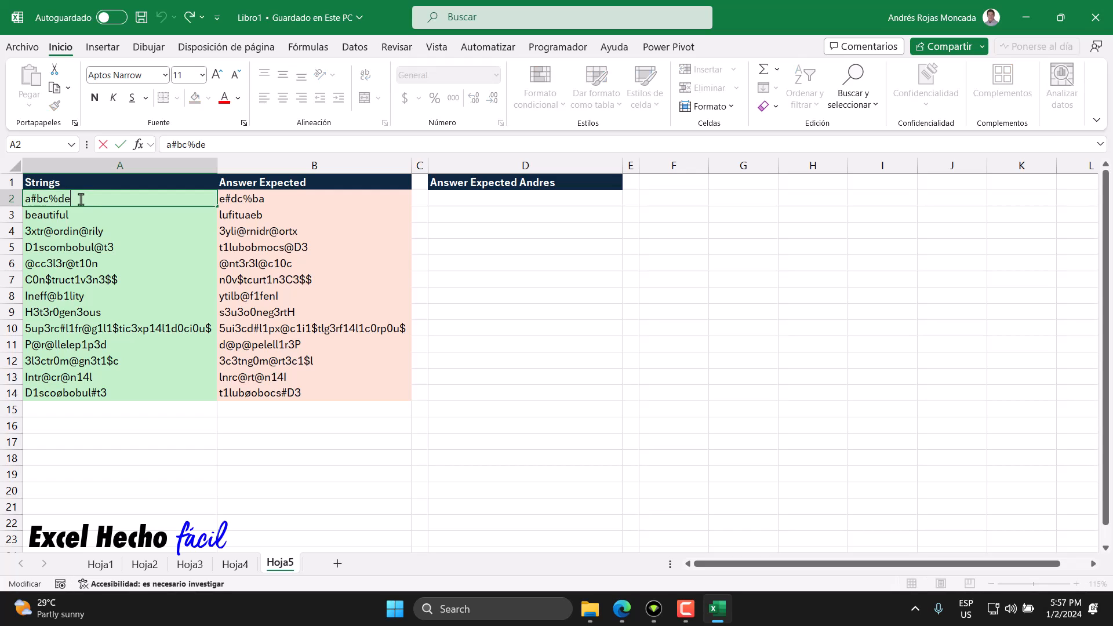
pyautogui.moveTo(31, 200); pyautogui.dragTo(24, 199)
pyautogui.click(35, 181)
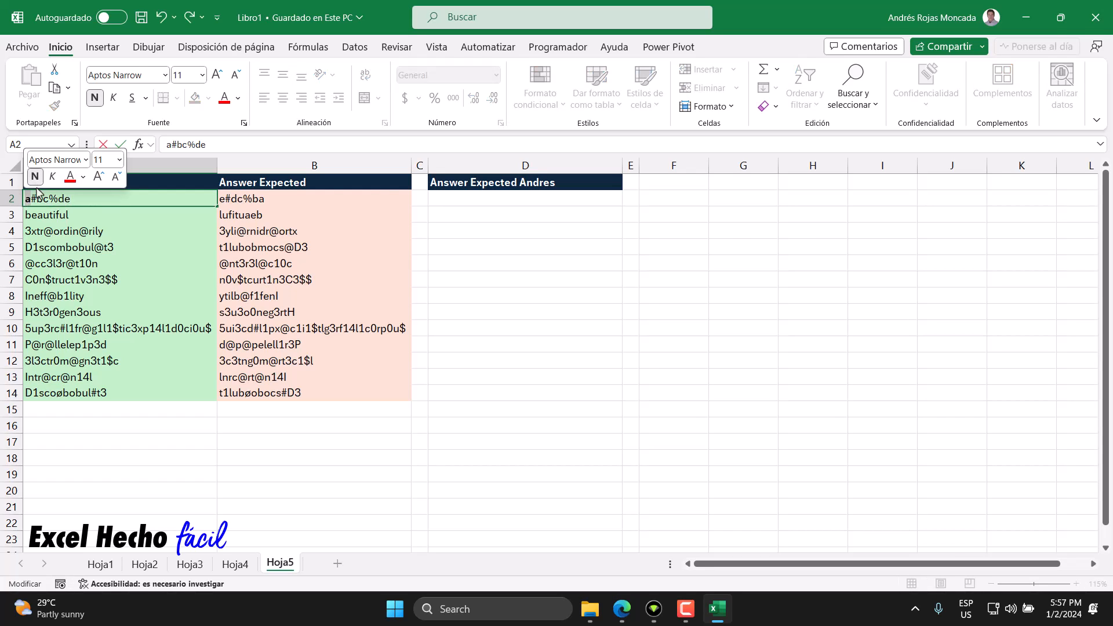
pyautogui.moveTo(37, 198); pyautogui.dragTo(59, 200)
pyautogui.click(47, 181)
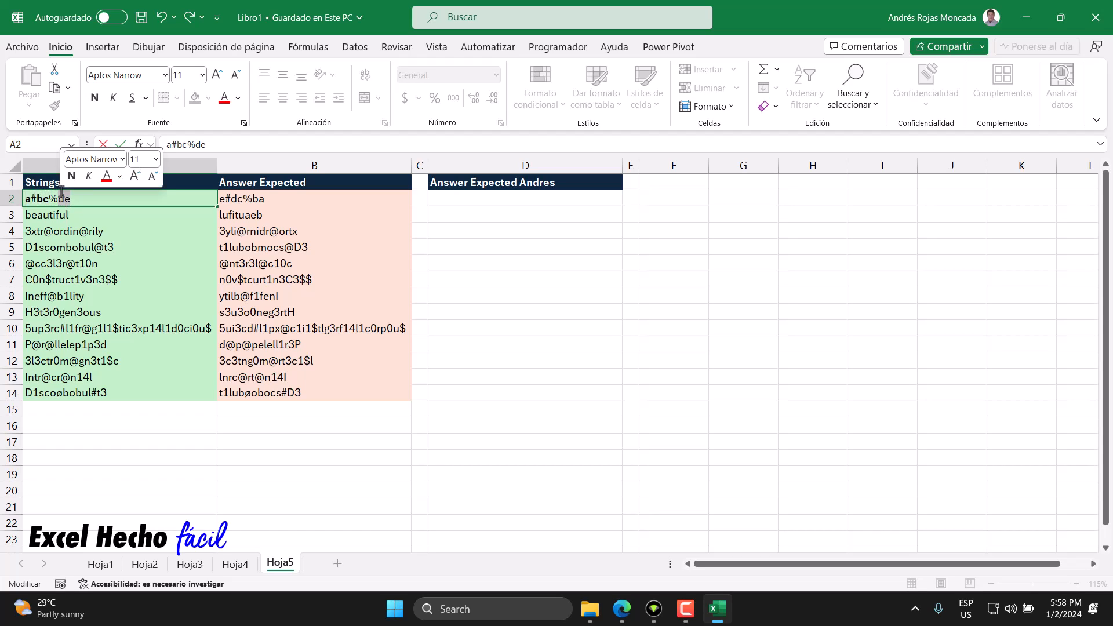
pyautogui.click(68, 181)
pyautogui.press('Return')
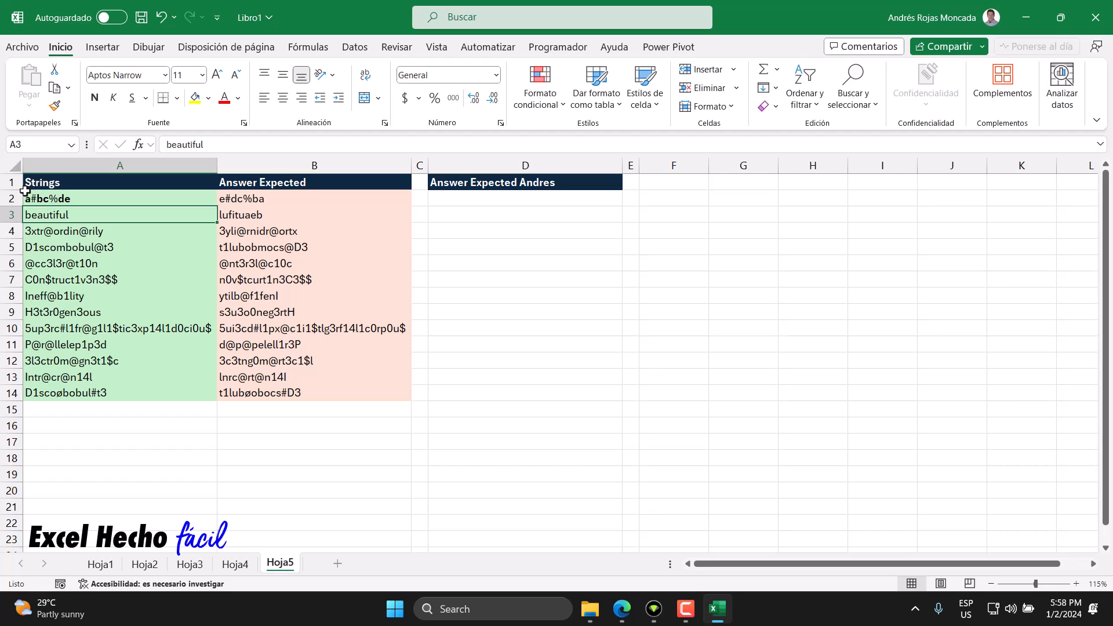
# Step: Bold only the letters e, dc and ba within the expected answer in B2
pyautogui.doubleClick(272, 199)
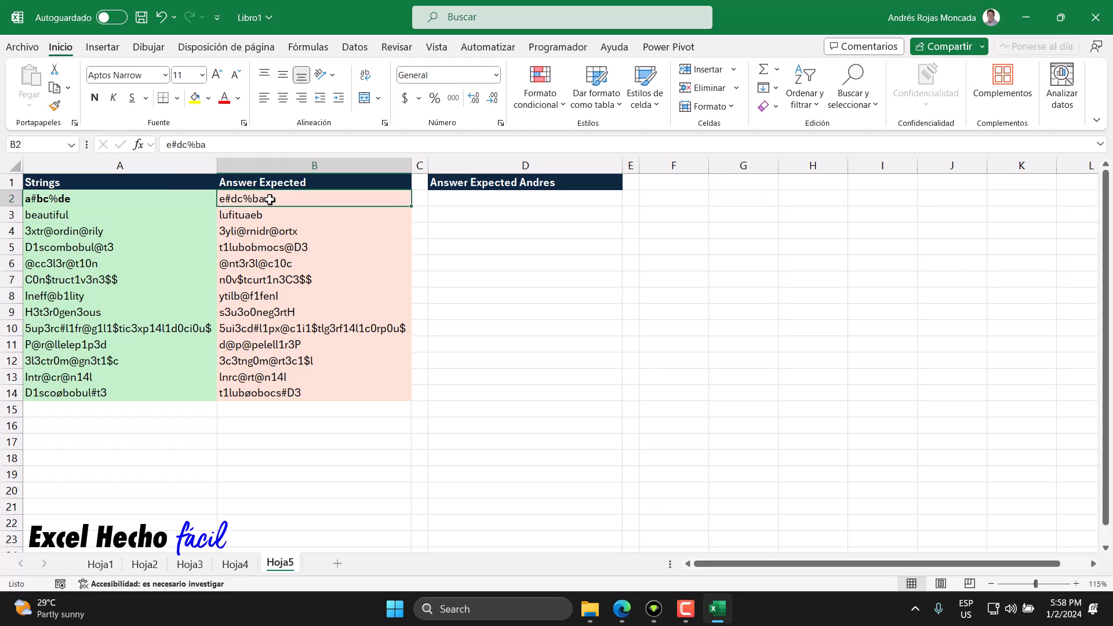
pyautogui.moveTo(225, 198); pyautogui.dragTo(219, 199)
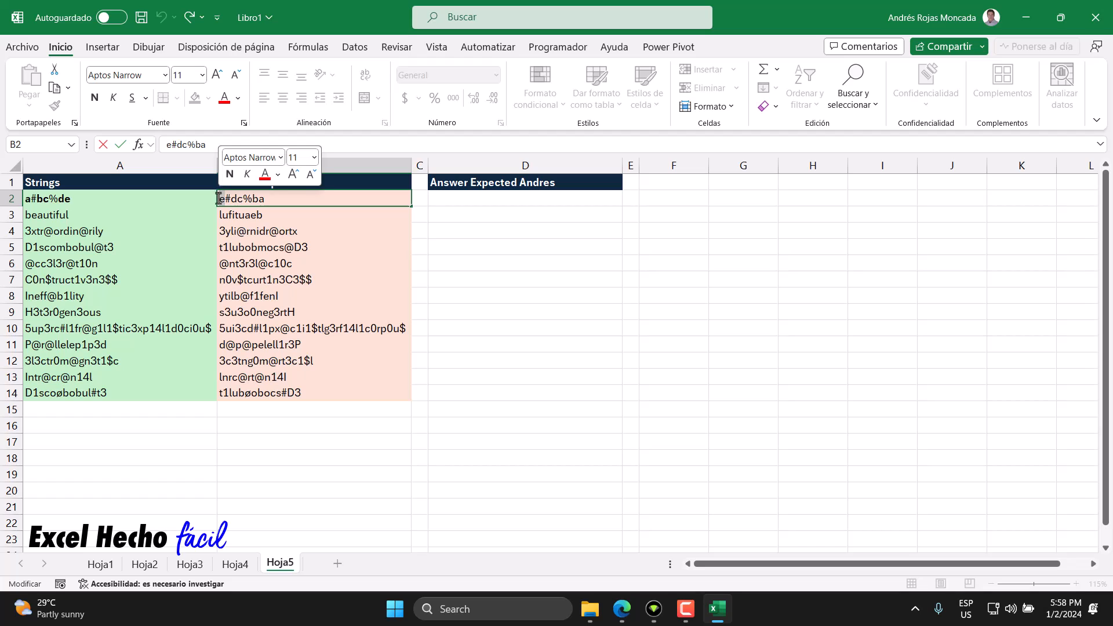
pyautogui.click(229, 174)
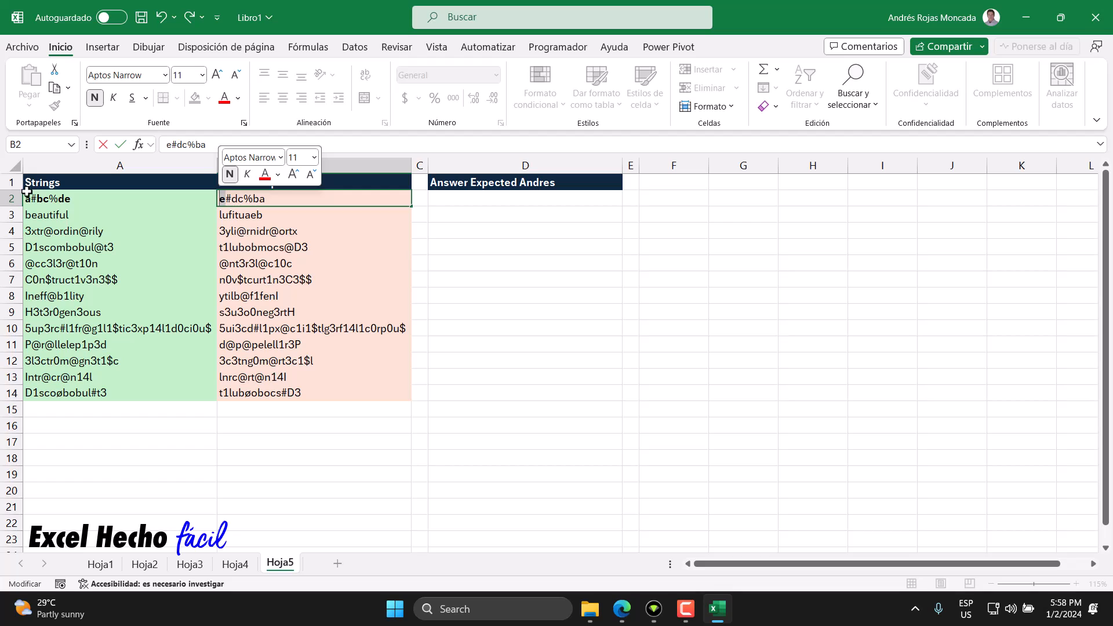
pyautogui.moveTo(244, 201); pyautogui.dragTo(231, 200)
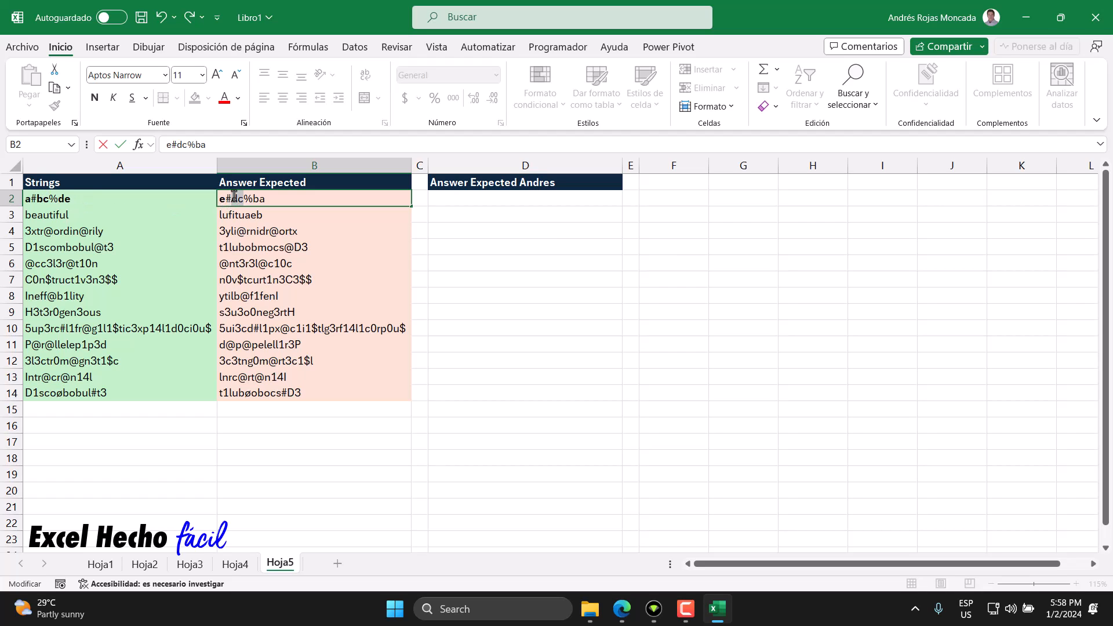
pyautogui.click(95, 97)
pyautogui.click(257, 198)
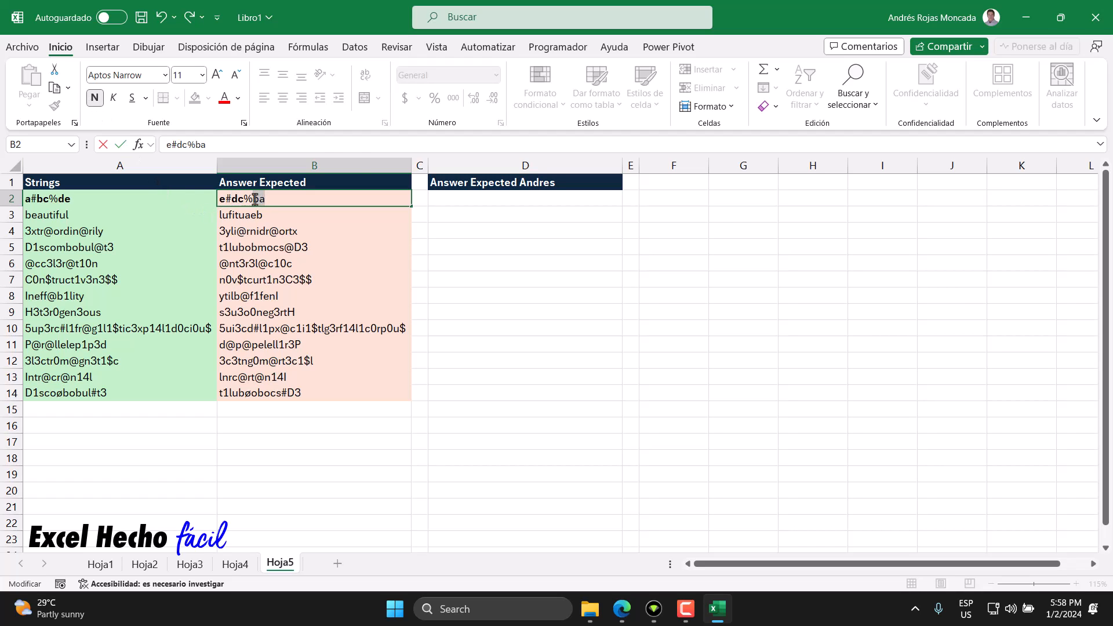
pyautogui.click(266, 175)
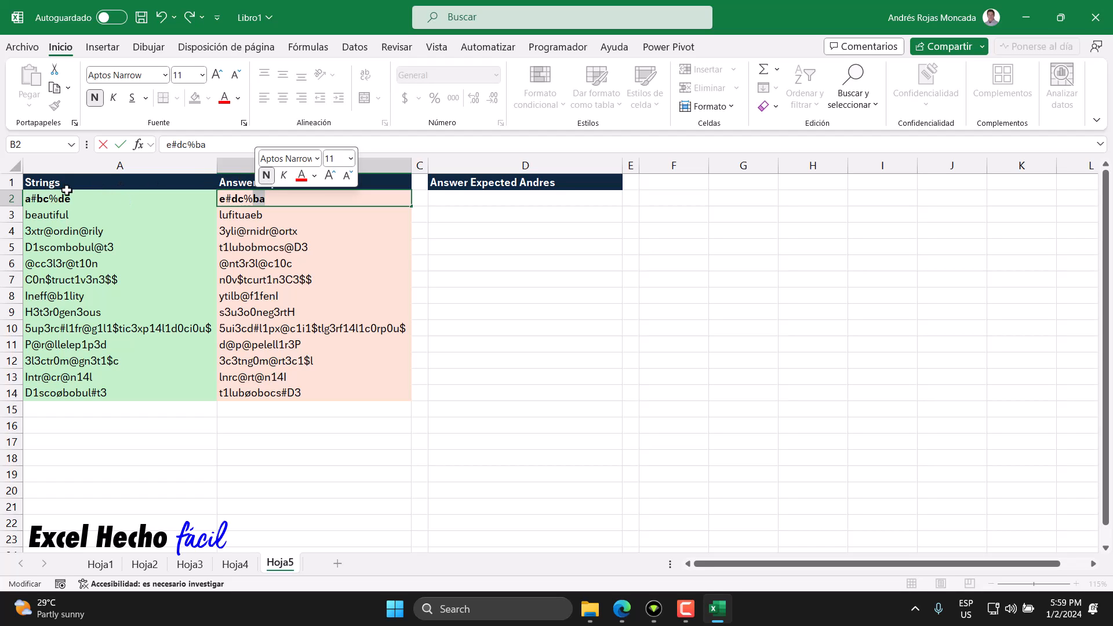
pyautogui.click(265, 199)
pyautogui.click(306, 219)
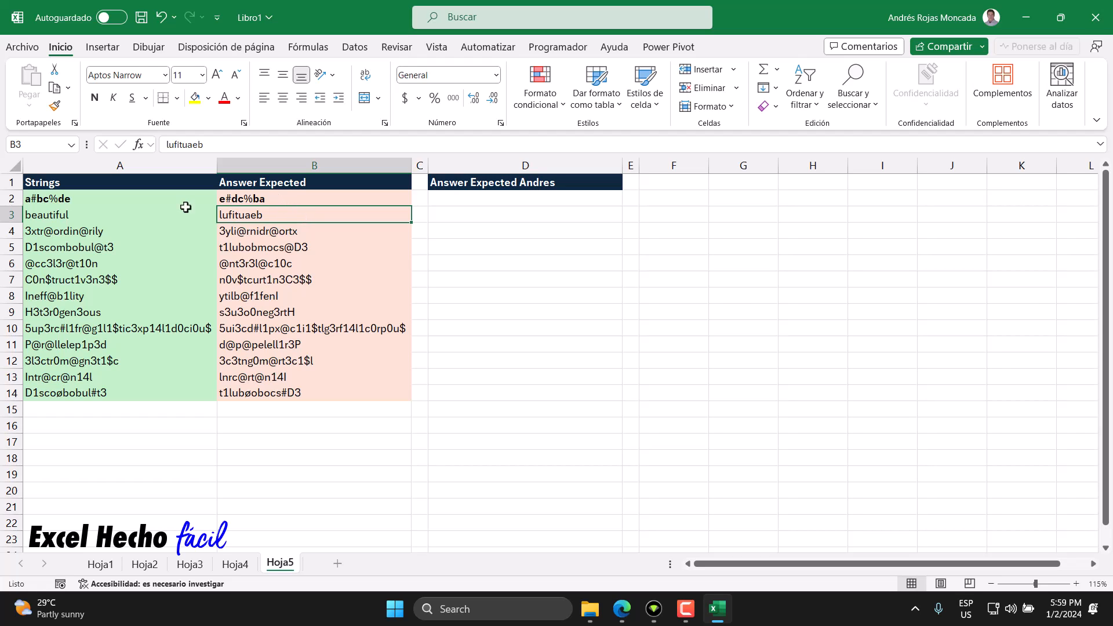
# Step: Compare the string in A2 with its expected answer in B2 and review the answers down to B14
pyautogui.click(98, 203)
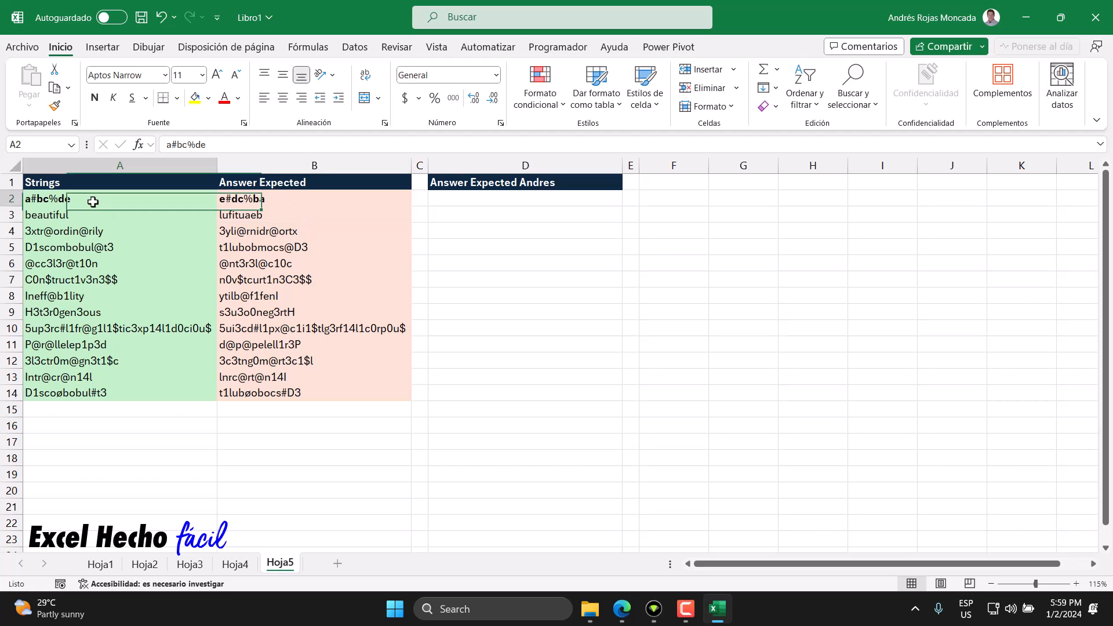
pyautogui.click(255, 199)
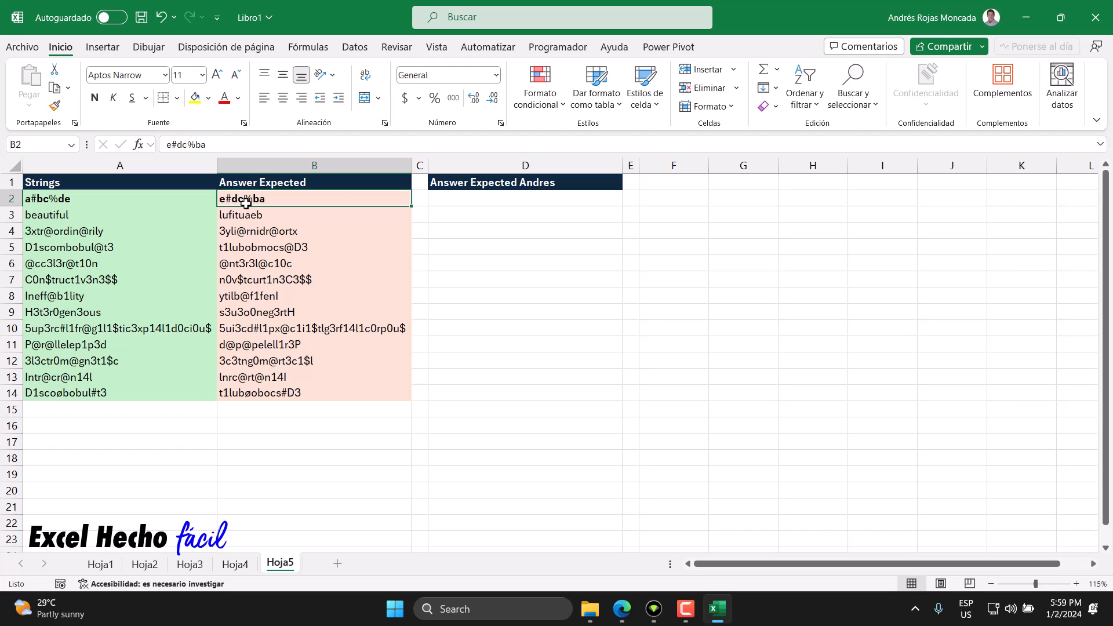
pyautogui.moveTo(275, 199); pyautogui.dragTo(274, 394)
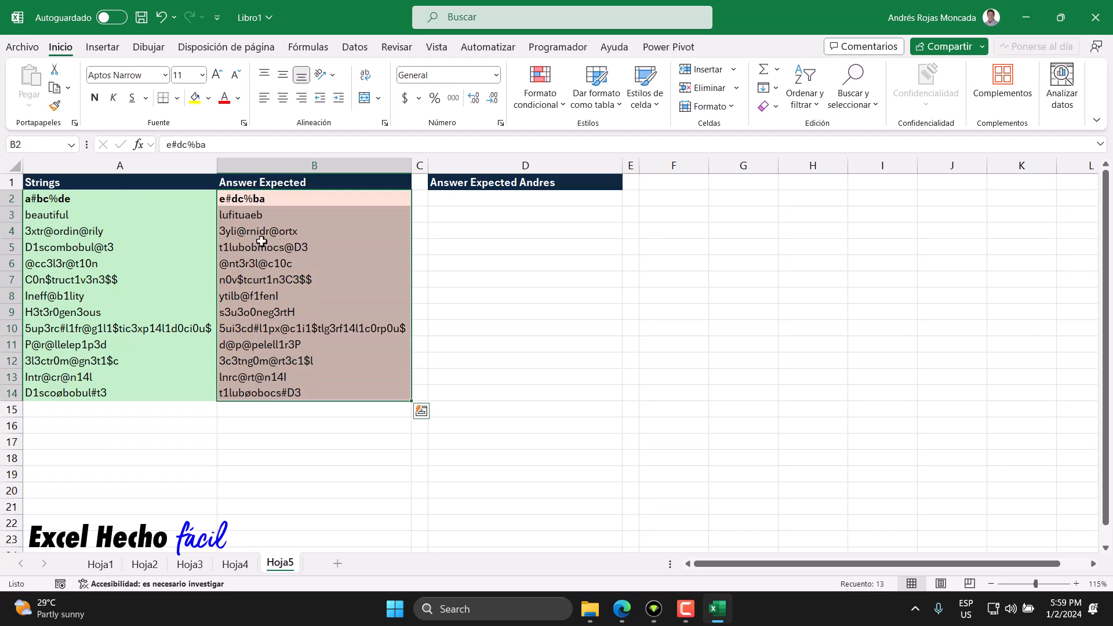
pyautogui.click(249, 198)
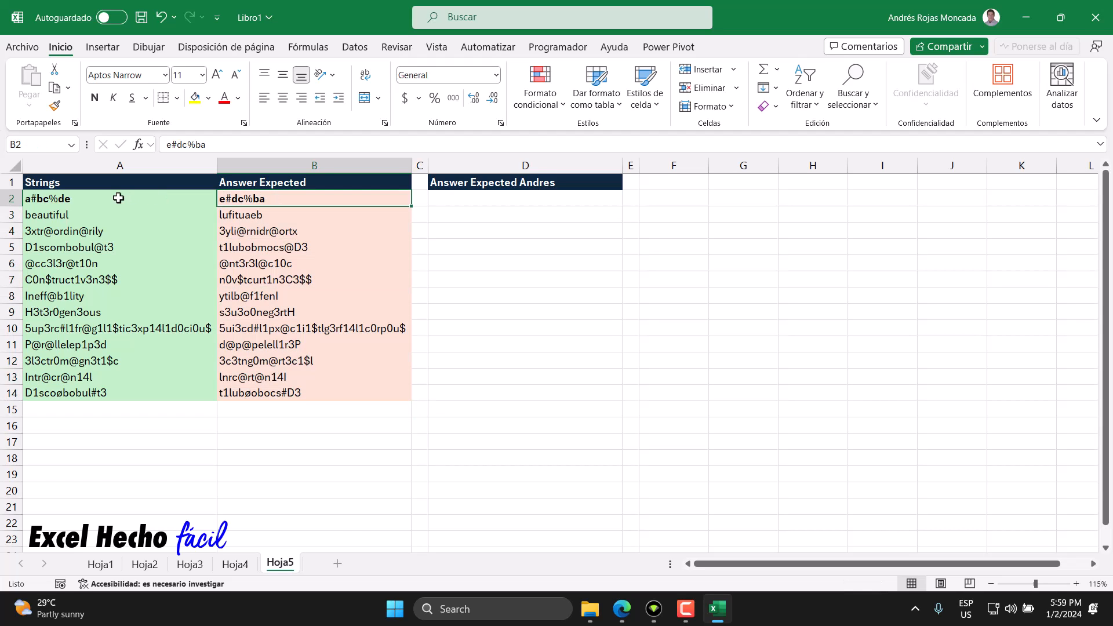
pyautogui.doubleClick(37, 199)
pyautogui.moveTo(37, 199); pyautogui.dragTo(31, 199)
pyautogui.click(78, 176)
pyautogui.click(44, 176)
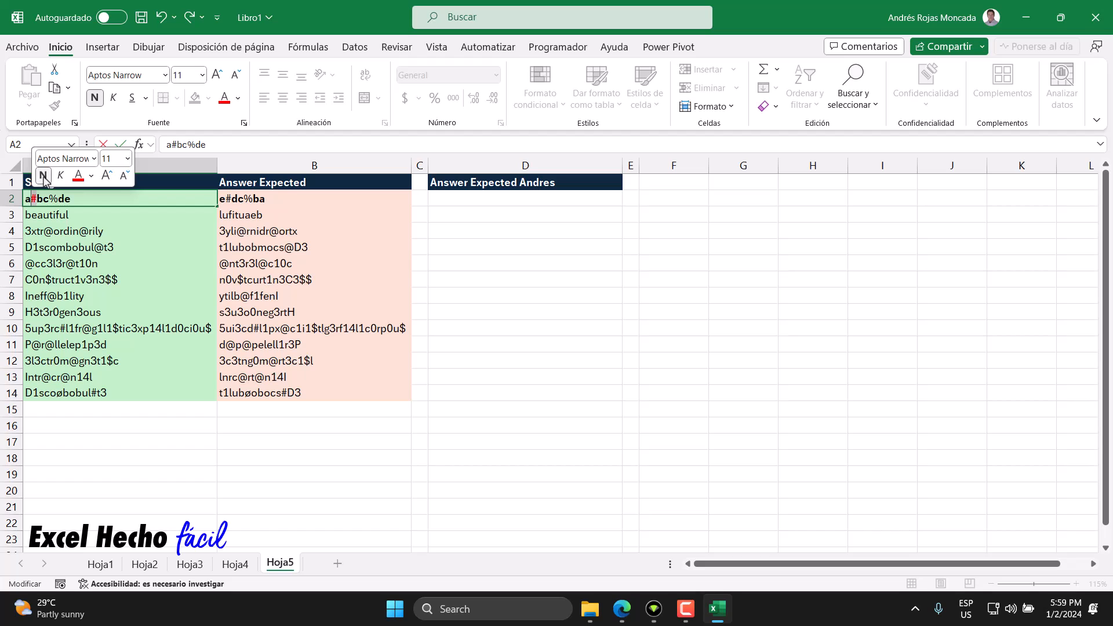
pyautogui.press('Escape')
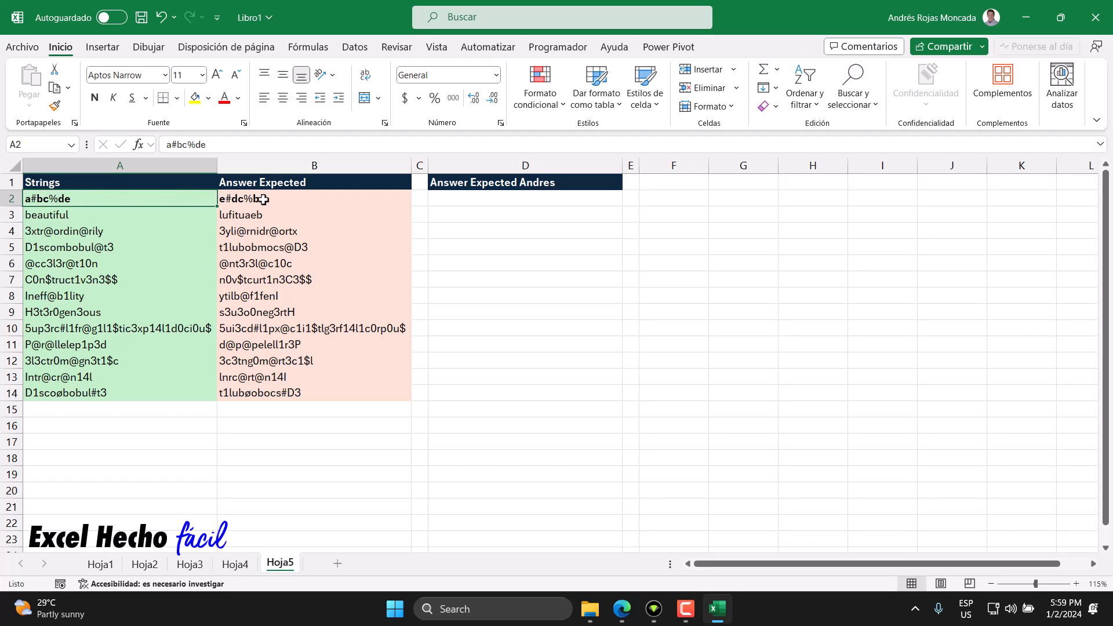
# Step: Make the ø character within the string in A14 bold and blue
pyautogui.moveTo(145, 393); pyautogui.dragTo(289, 389)
pyautogui.click(168, 393)
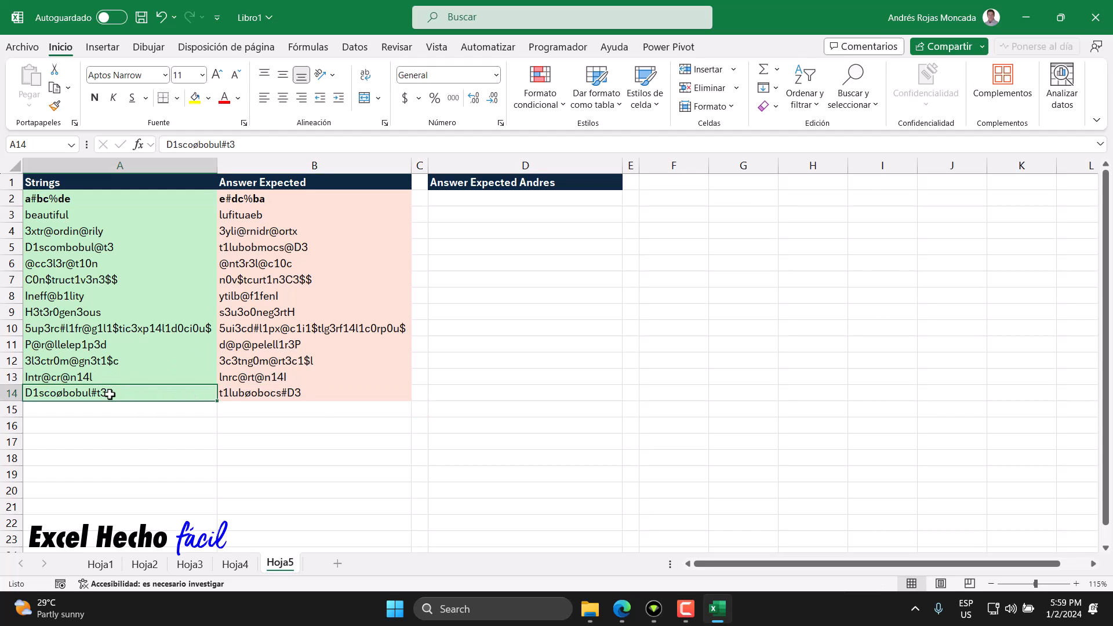
pyautogui.doubleClick(109, 394)
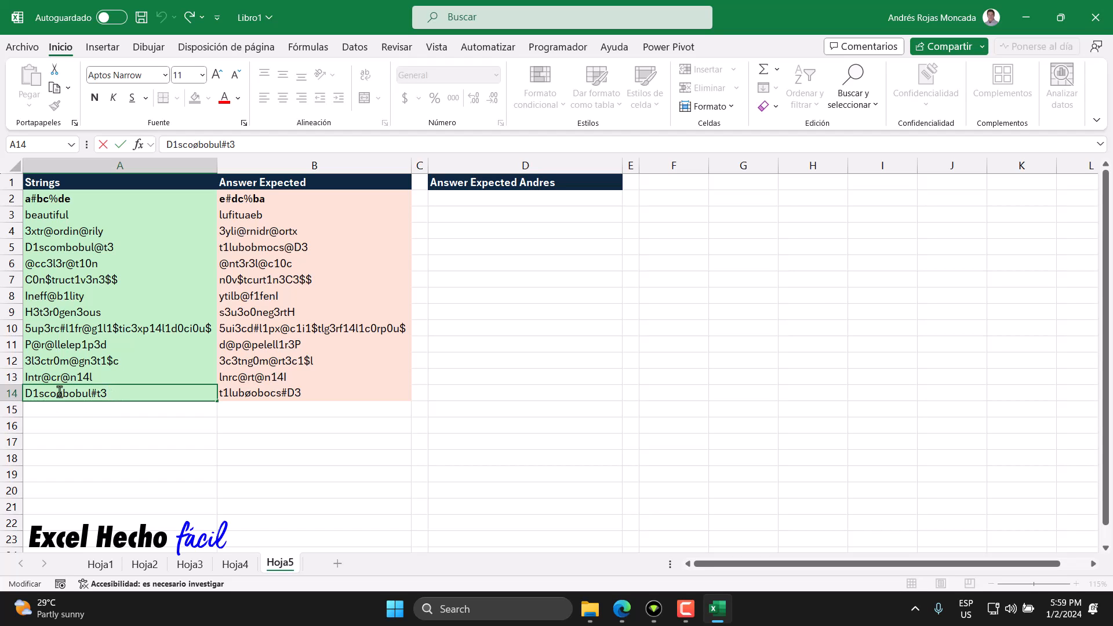
pyautogui.moveTo(58, 394); pyautogui.dragTo(64, 394)
pyautogui.click(69, 368)
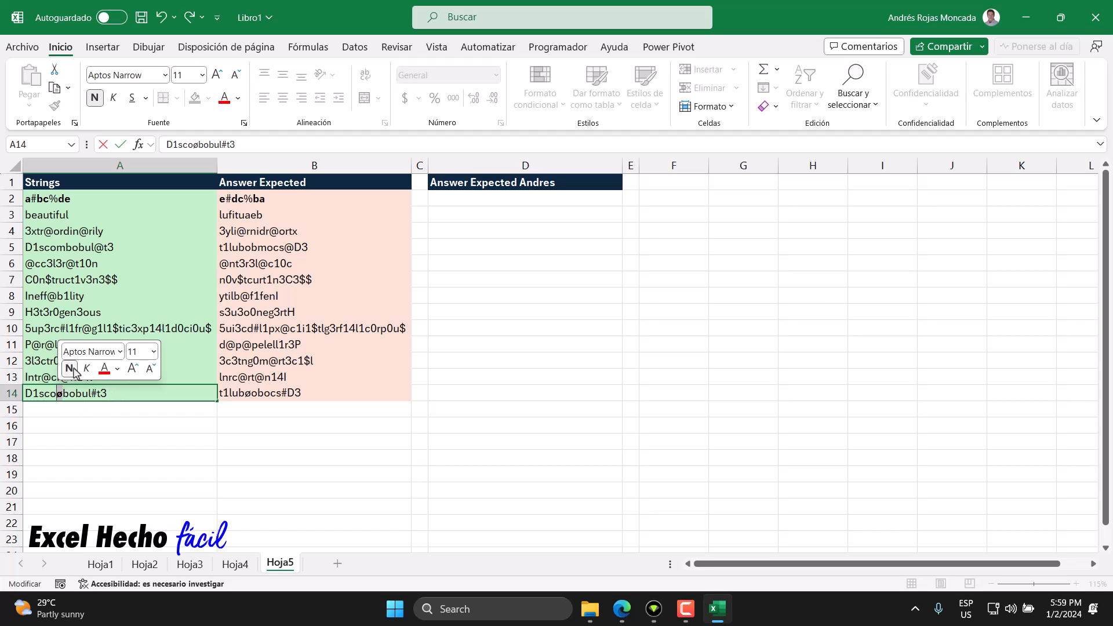
pyautogui.click(117, 368)
pyautogui.click(151, 429)
pyautogui.press('Return')
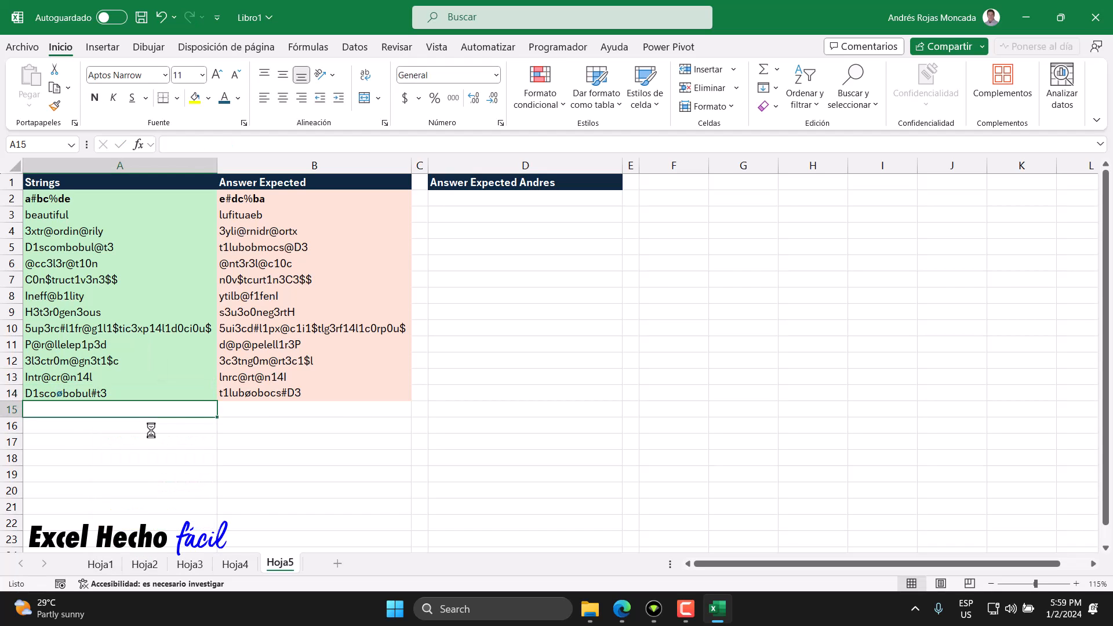
# Step: Make the ø character within the expected answer in B14 bold and blue
pyautogui.doubleClick(236, 393)
pyautogui.moveTo(250, 396); pyautogui.dragTo(245, 397)
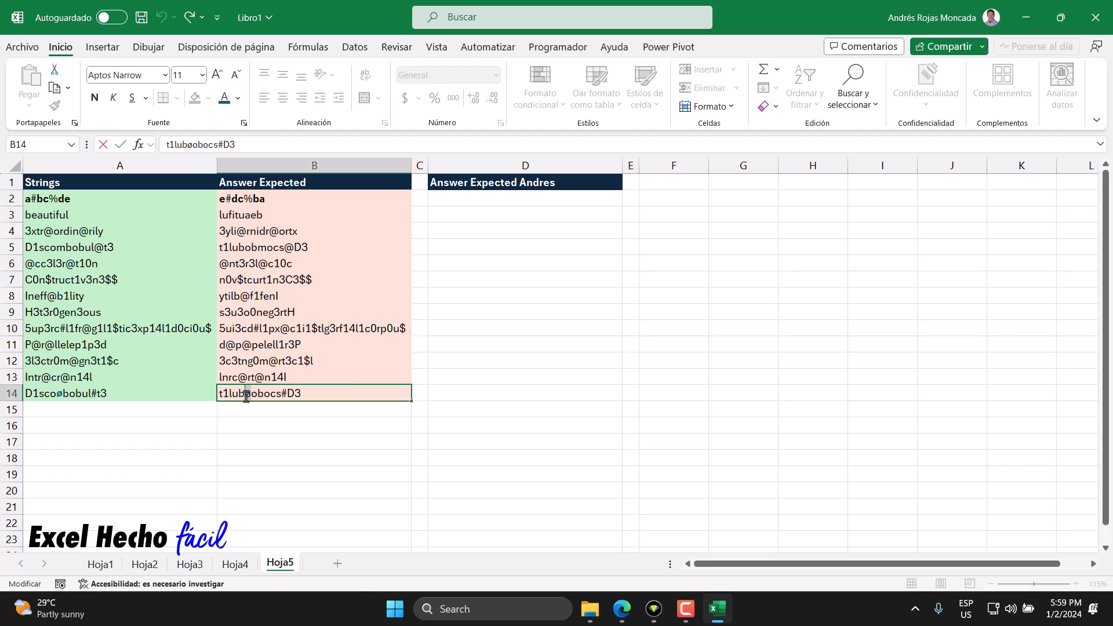
pyautogui.click(258, 372)
pyautogui.click(292, 374)
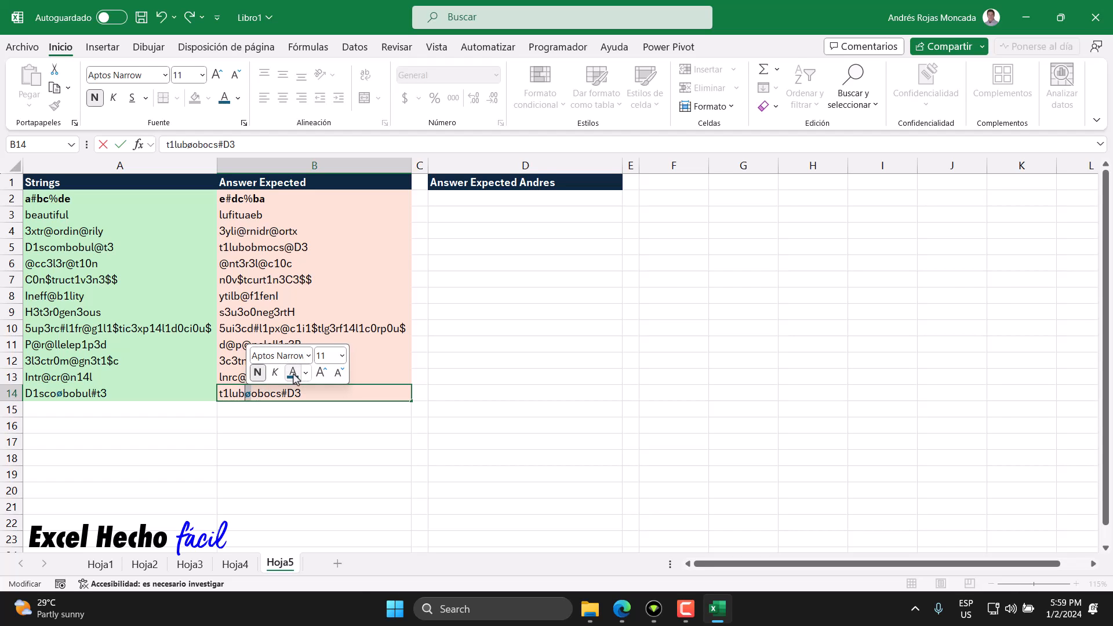
pyautogui.press('Return')
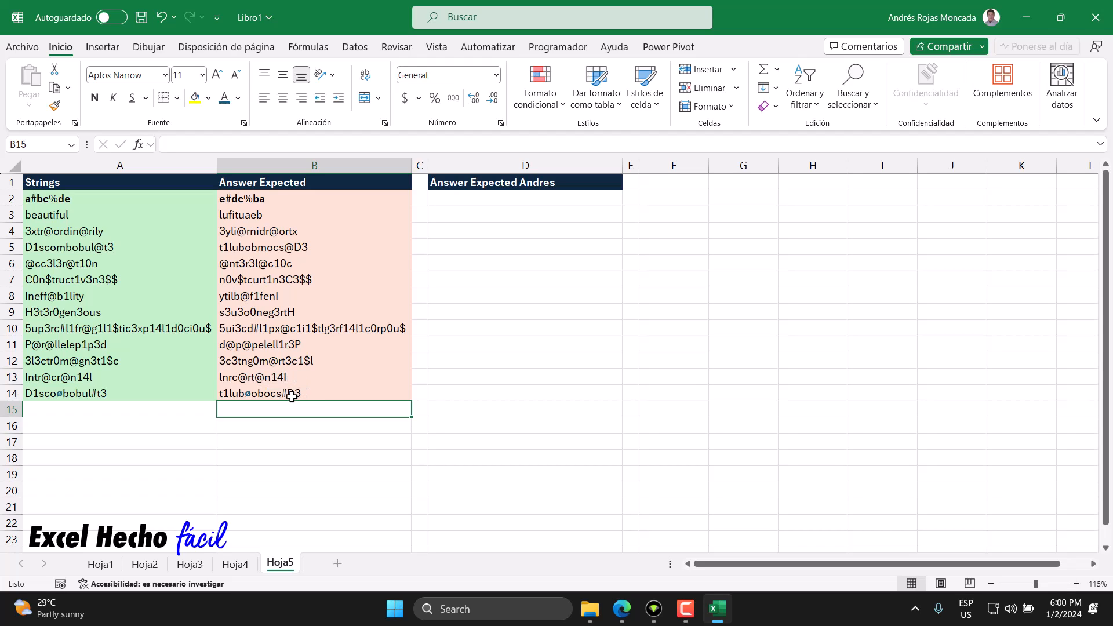
# Step: Enter the label "Carácter A" in cell A16, below the strings table
pyautogui.click(141, 397)
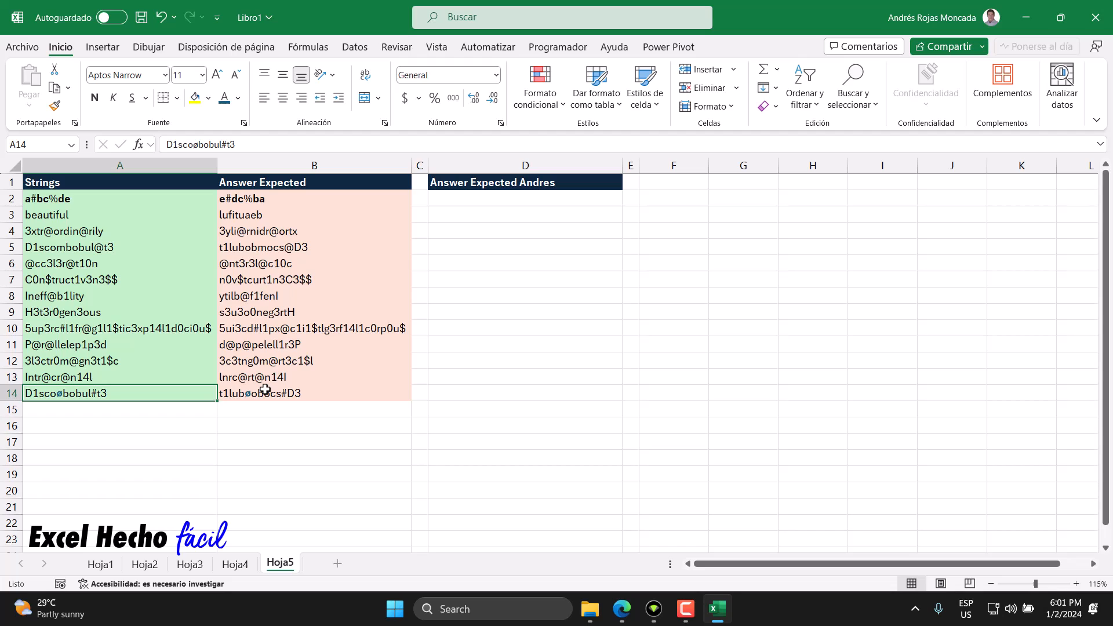
pyautogui.click(95, 428)
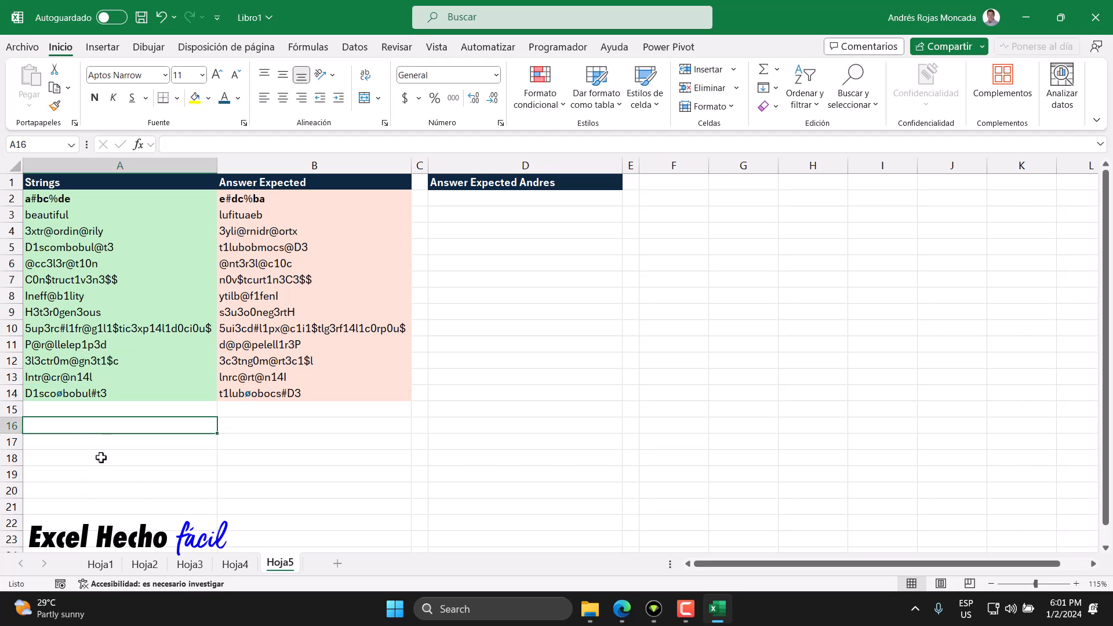
pyautogui.write('Caracter')
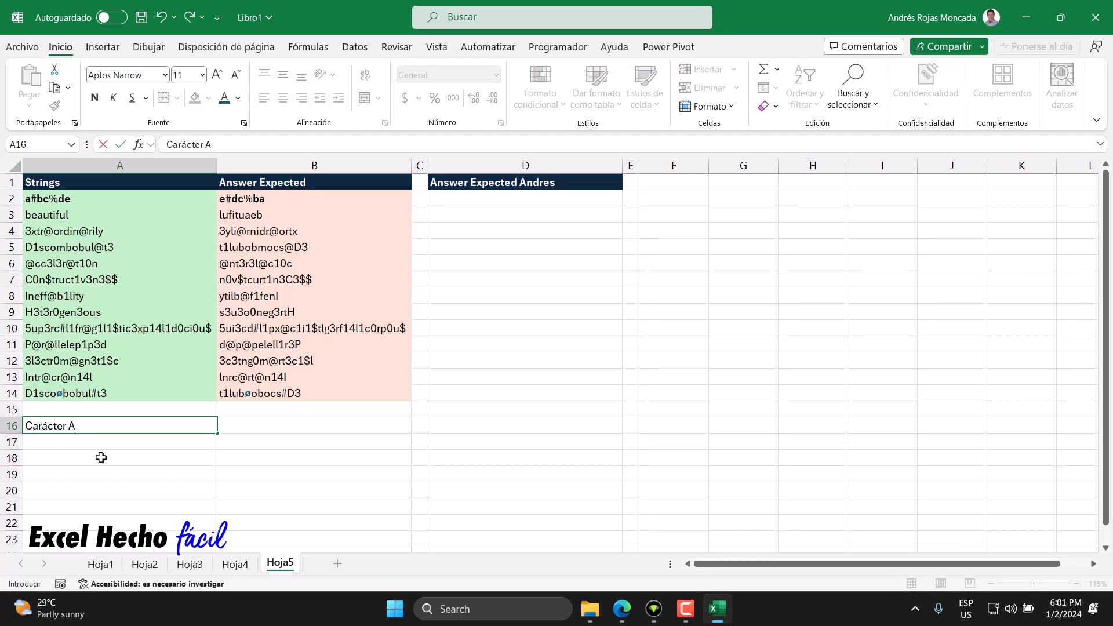
pyautogui.write(' A')
pyautogui.press('Return')
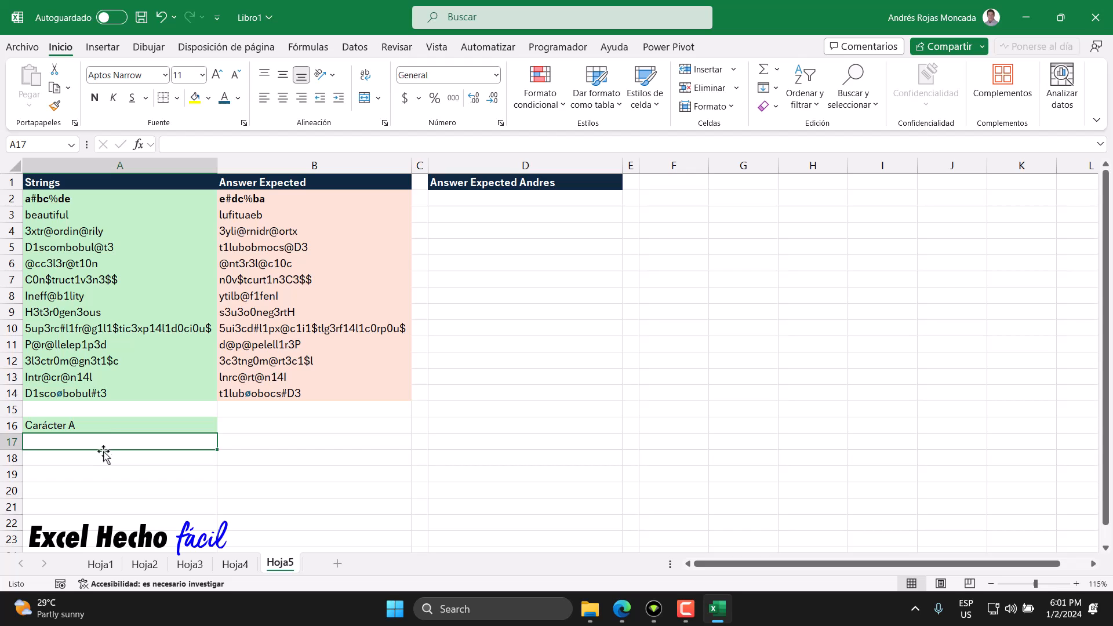
# Step: Copy the "Carácter A" label from A16 into cells A17 through A19
pyautogui.click(105, 428)
pyautogui.hotkey('ctrl', 'c')
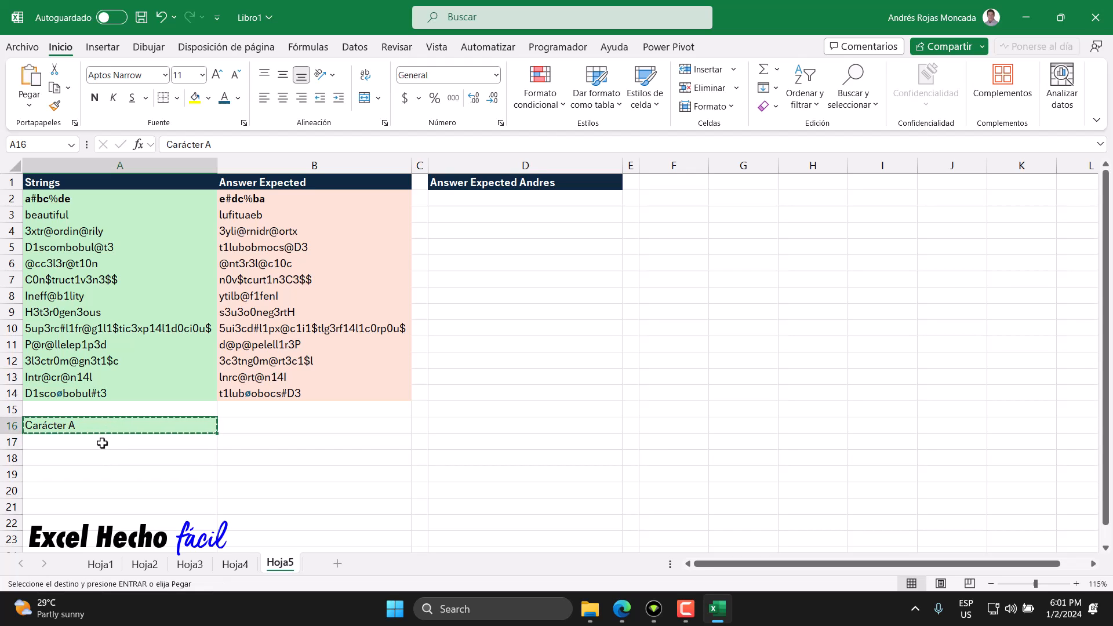
pyautogui.moveTo(102, 442); pyautogui.dragTo(103, 458)
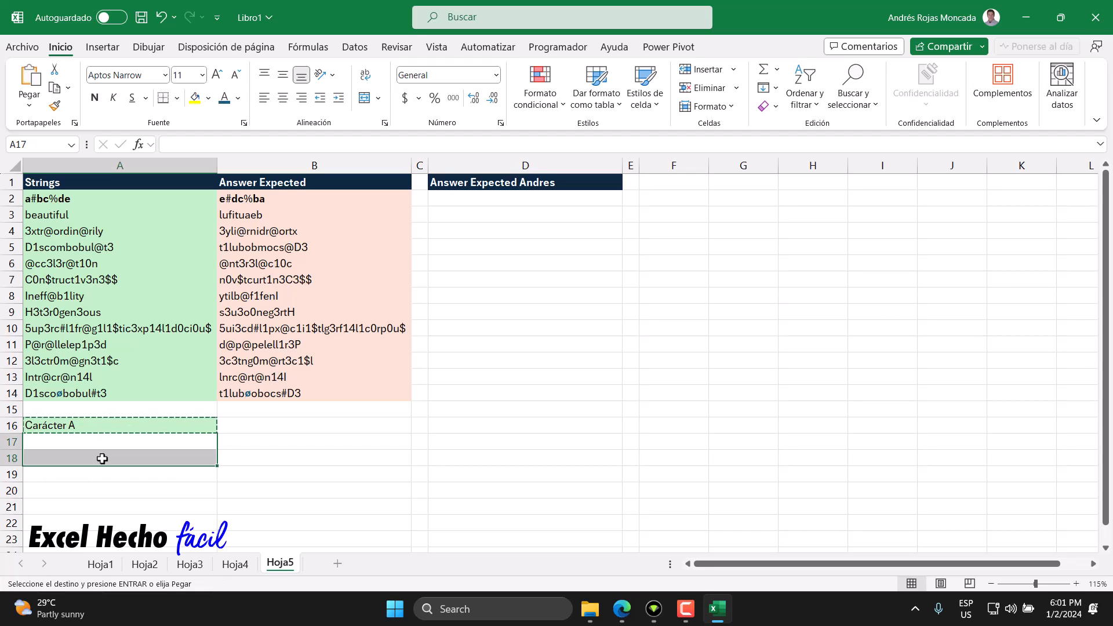
pyautogui.hotkey('ctrl', 'v')
pyautogui.press('Down')
pyautogui.press('Down')
pyautogui.hotkey('ctrl', 'v')
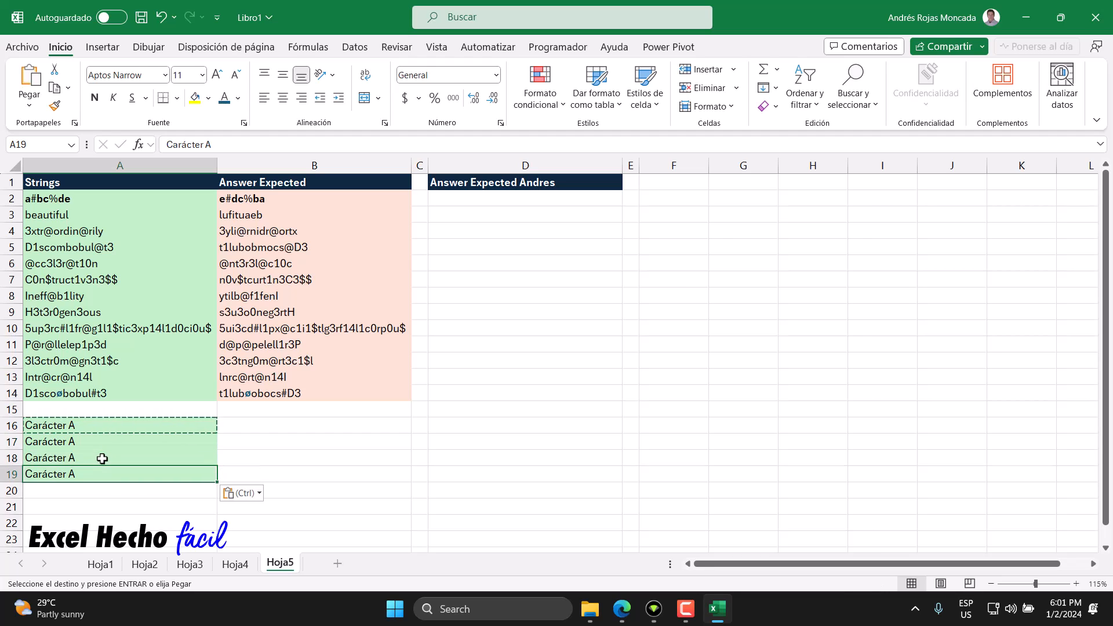
# Step: Change the copied labels to "Carácter Z" in A17 and "Carácter a" in A18
pyautogui.doubleClick(99, 441)
pyautogui.hotkey('shift', 'Left')
pyautogui.write('Z')
pyautogui.press('Return')
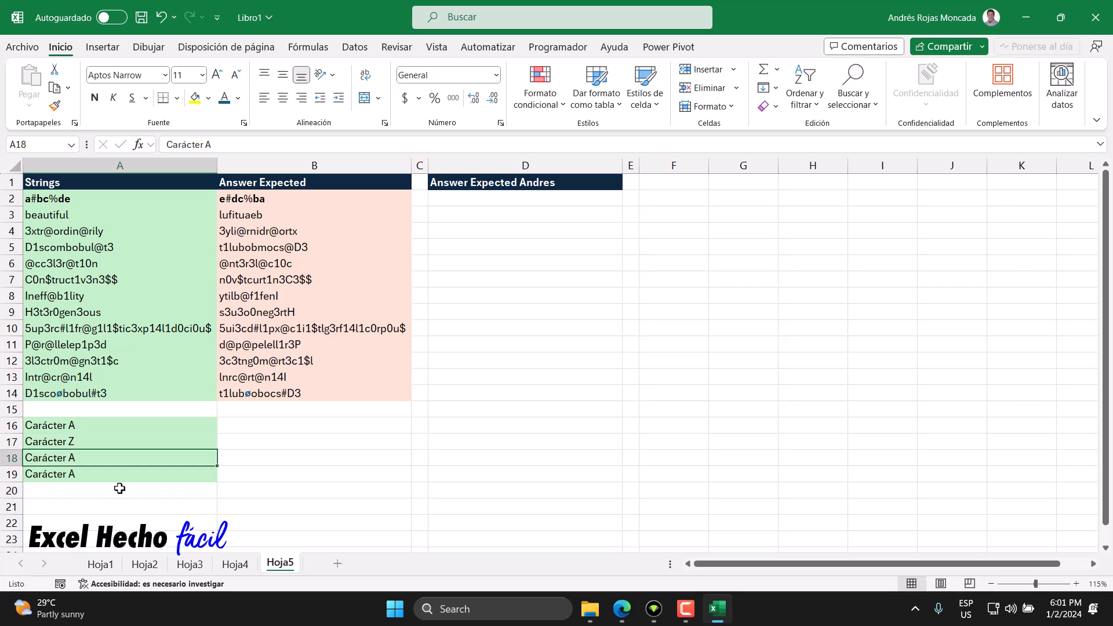
pyautogui.press('F2')
pyautogui.press('BackSpace')
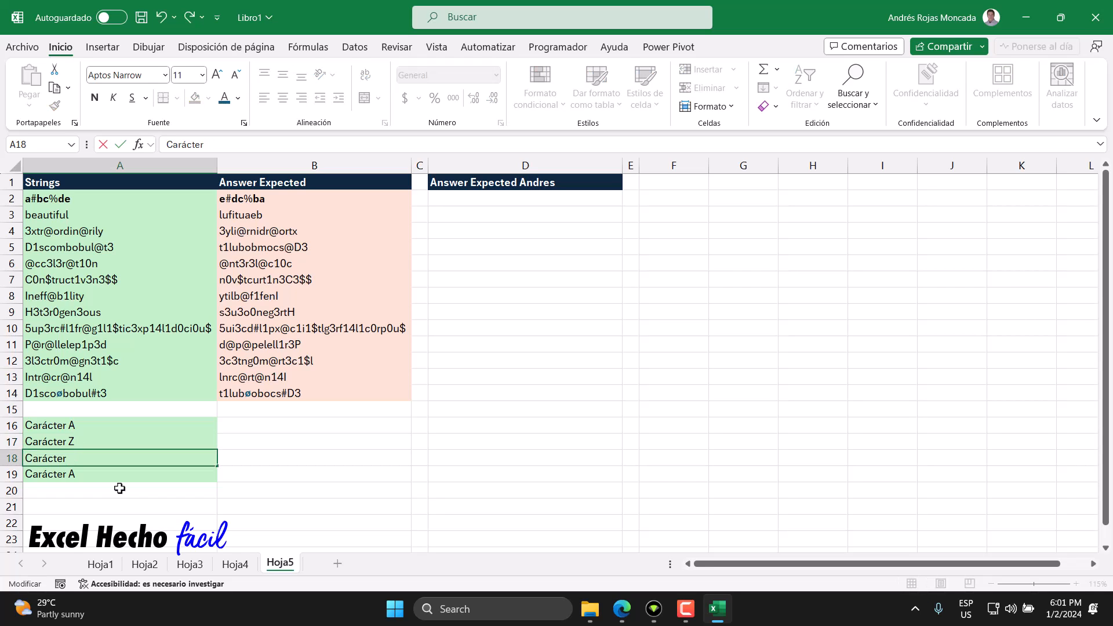
pyautogui.write('a')
pyautogui.press('Return')
# Step: Change the label in A19 to "Carácter z"
pyautogui.press('BackSpace')
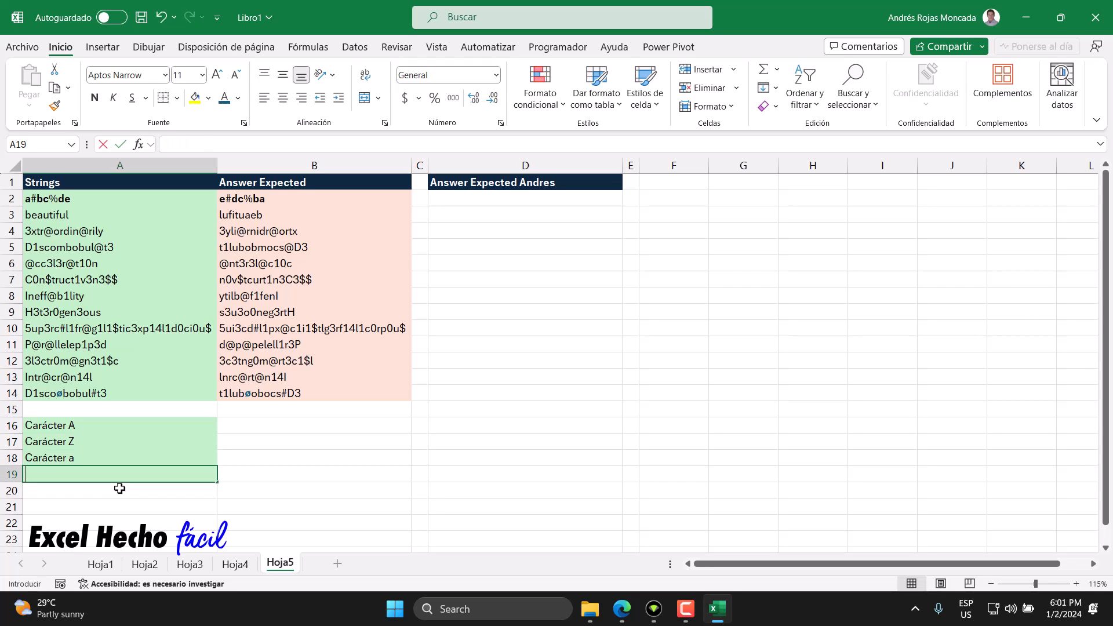
pyautogui.press('Escape')
pyautogui.press('F2')
pyautogui.press('BackSpace')
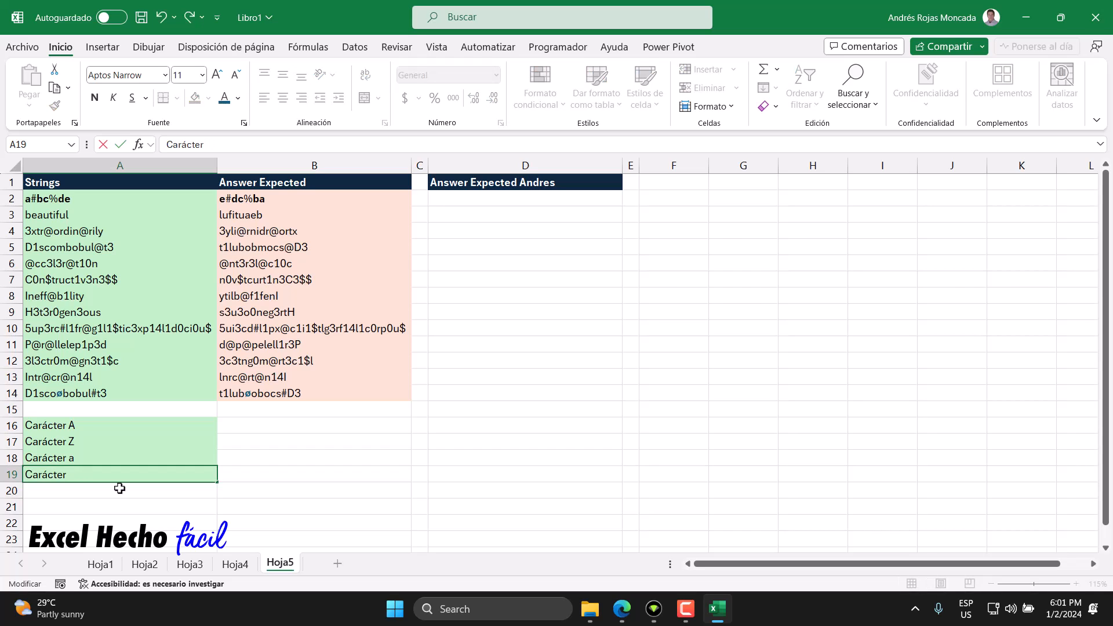
pyautogui.write('z')
pyautogui.press('Return')
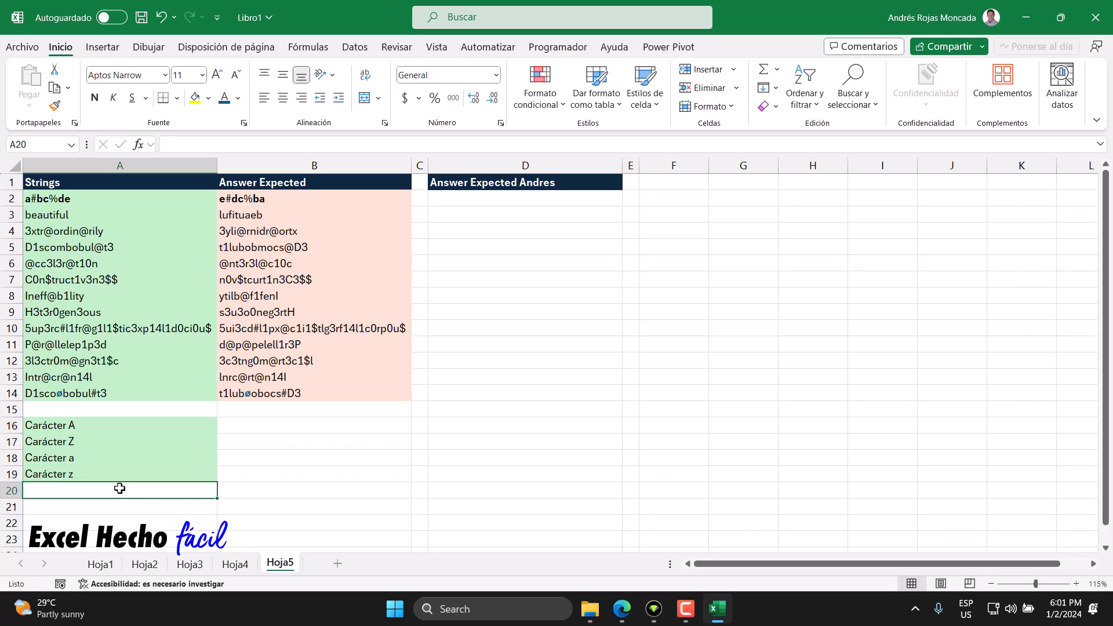
# Step: Enter the header "Numeros" in cell R1, in the empty area away from the strings table
pyautogui.click(240, 433)
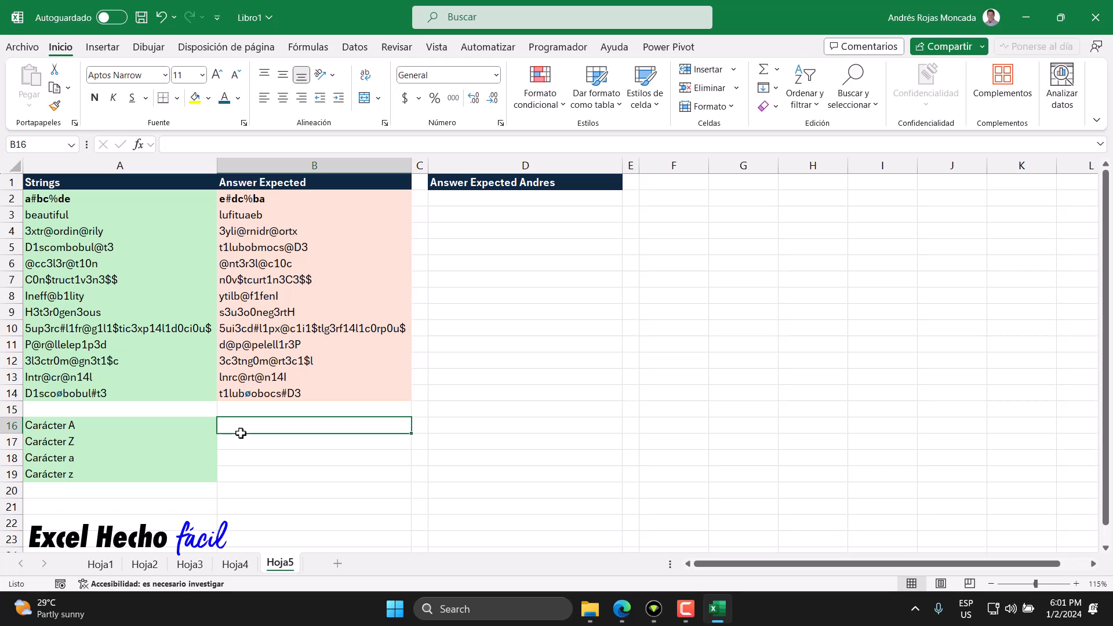
pyautogui.click(1094, 564)
pyautogui.click(1094, 564)
pyautogui.click(1094, 564)
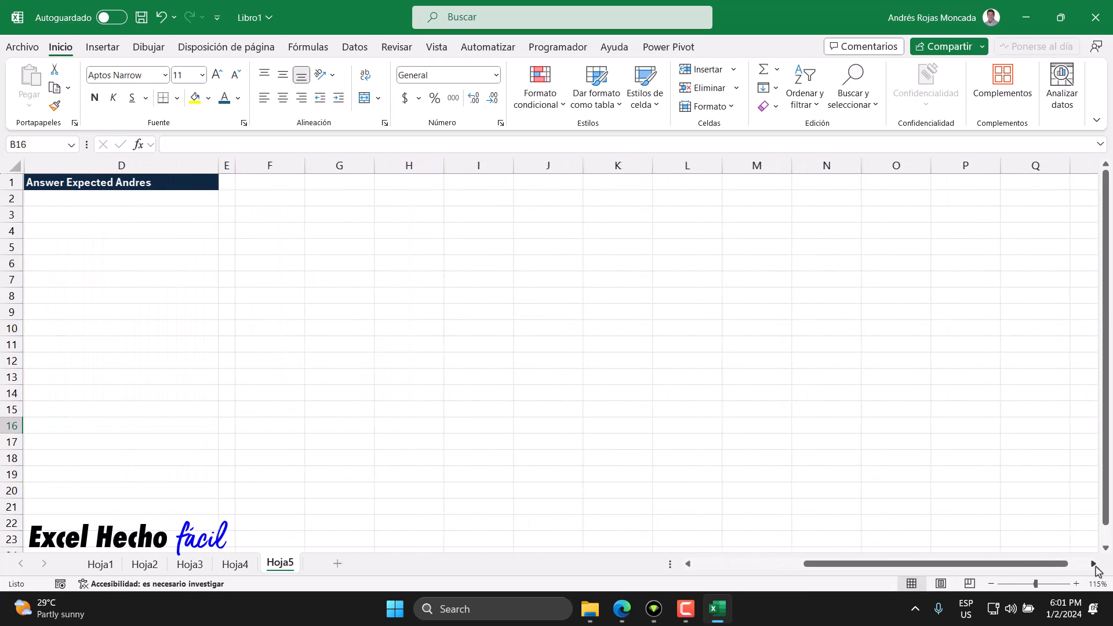
pyautogui.click(1094, 564)
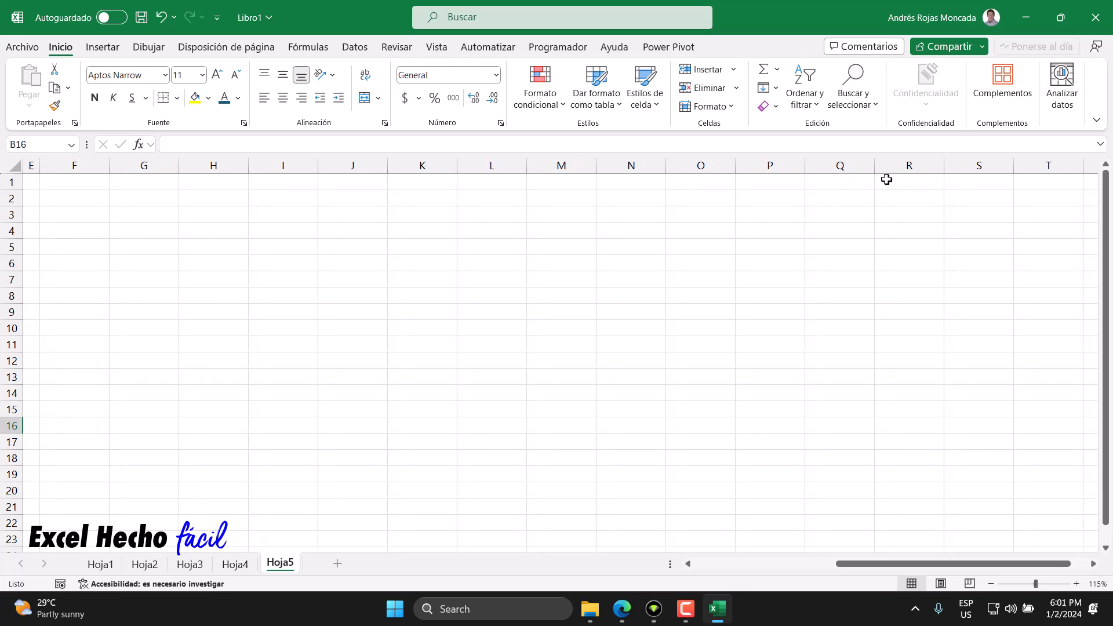
pyautogui.click(914, 182)
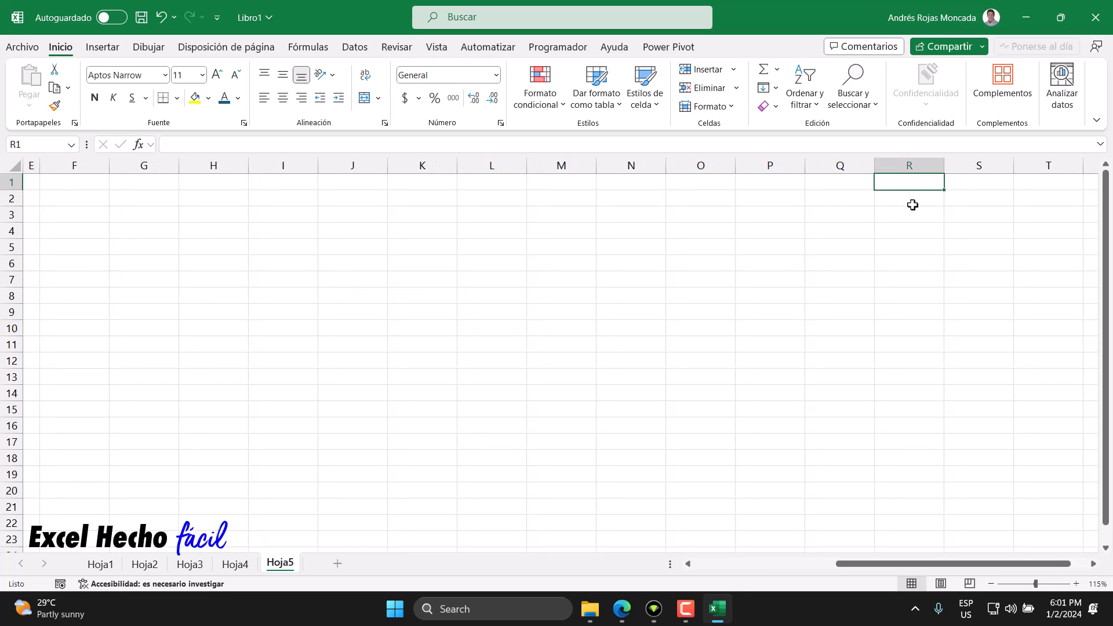
pyautogui.click(1094, 564)
pyautogui.click(1094, 564)
pyautogui.click(1093, 564)
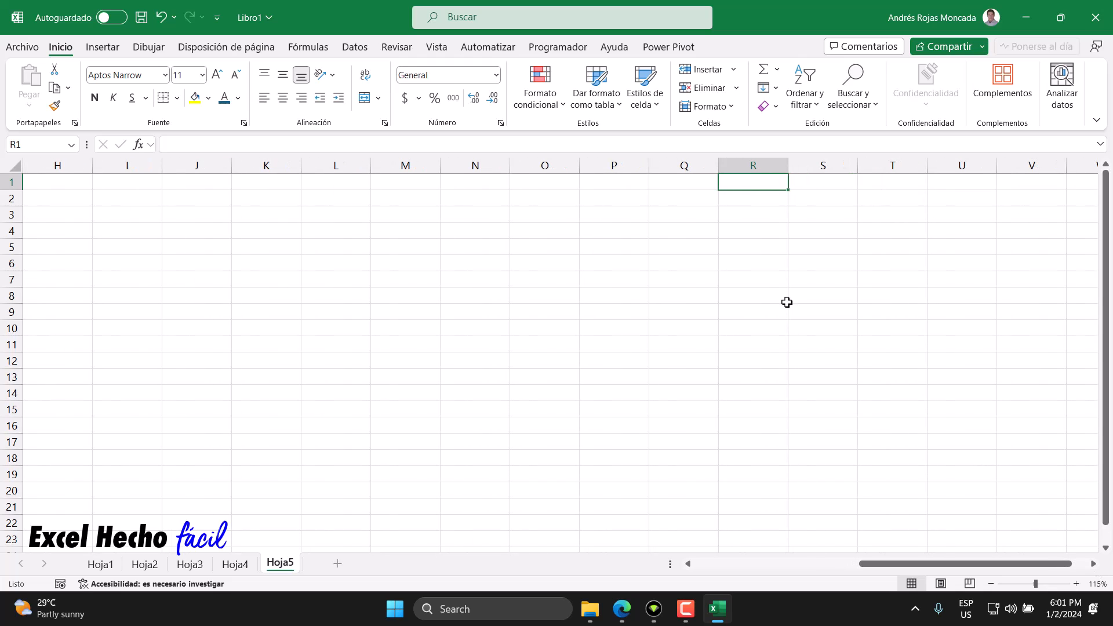
pyautogui.write('Numero')
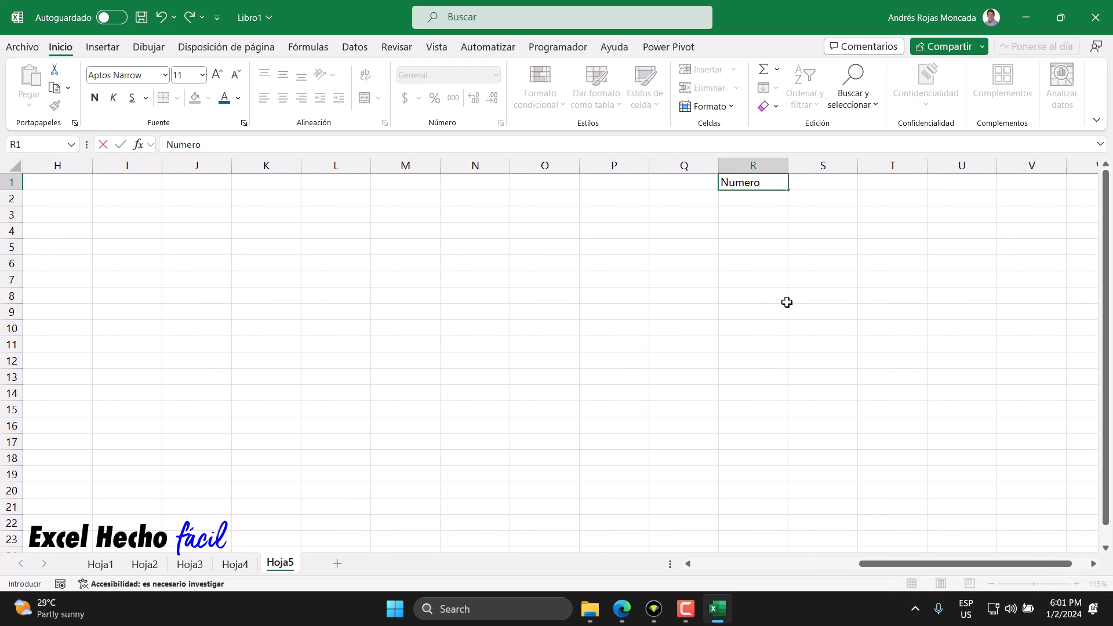
pyautogui.write('s')
pyautogui.press('Return')
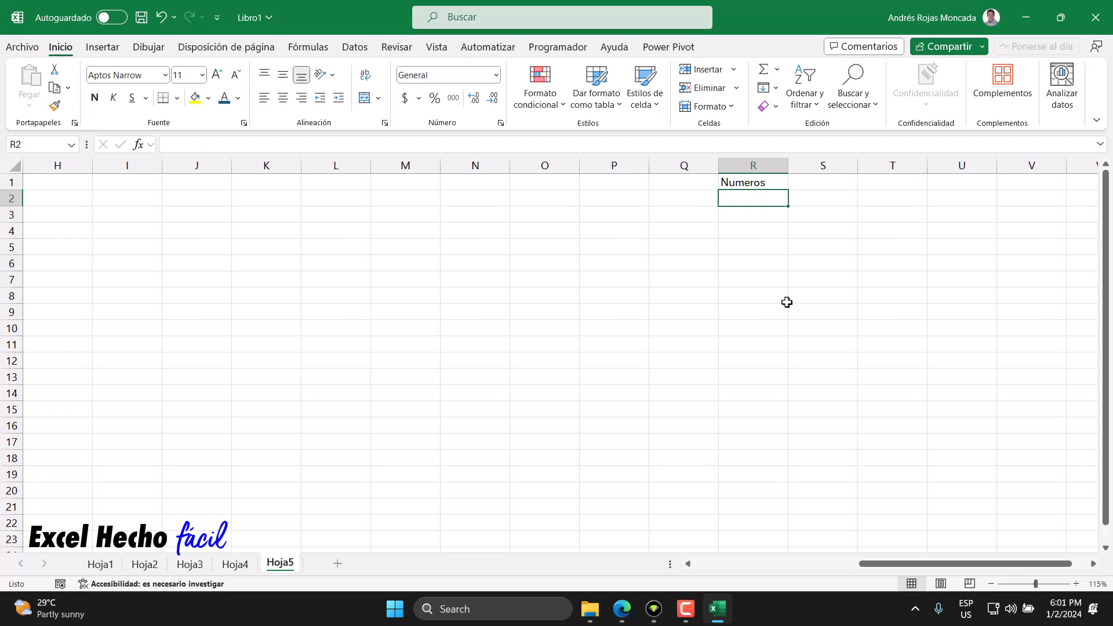
# Step: Generate the numbers 1 to 255 below the Numeros header with =SECUENCIA(255) in R2 and check the end of the list
pyautogui.write('=secu')
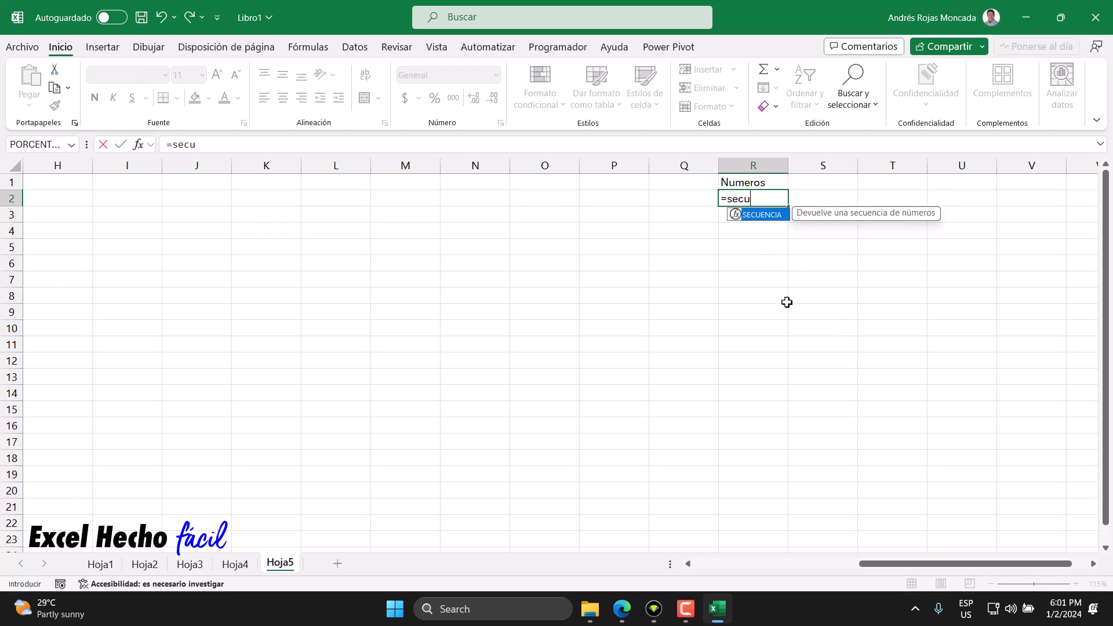
pyautogui.press('Tab')
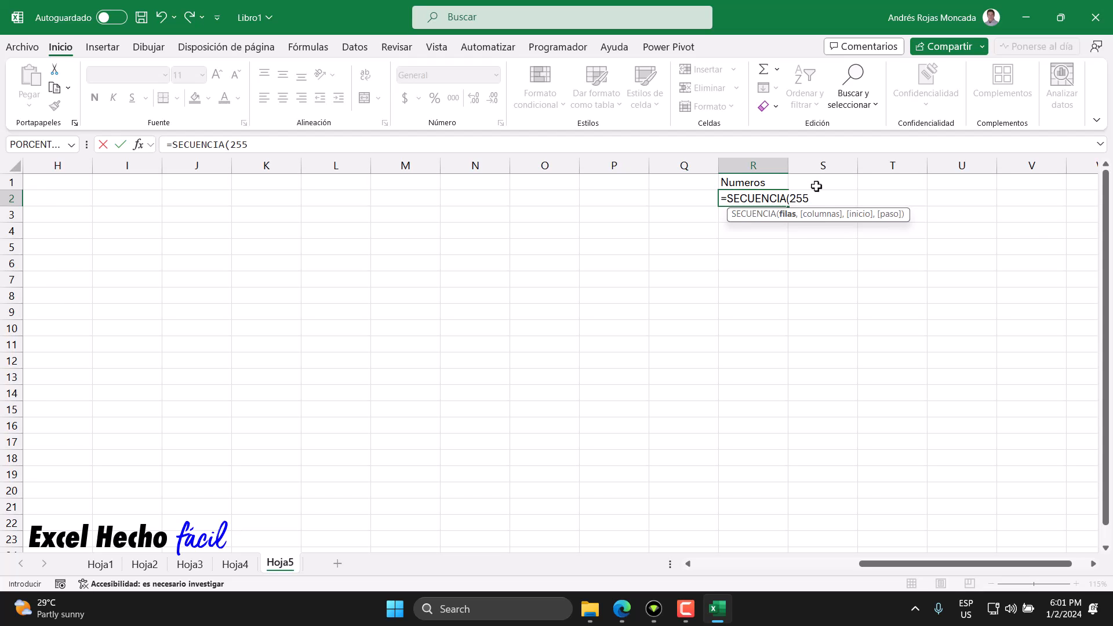
pyautogui.press('Return')
pyautogui.hotkey('ctrl', 'Down')
pyautogui.hotkey('ctrl', 'Up')
pyautogui.hotkey('ctrl', 'Up')
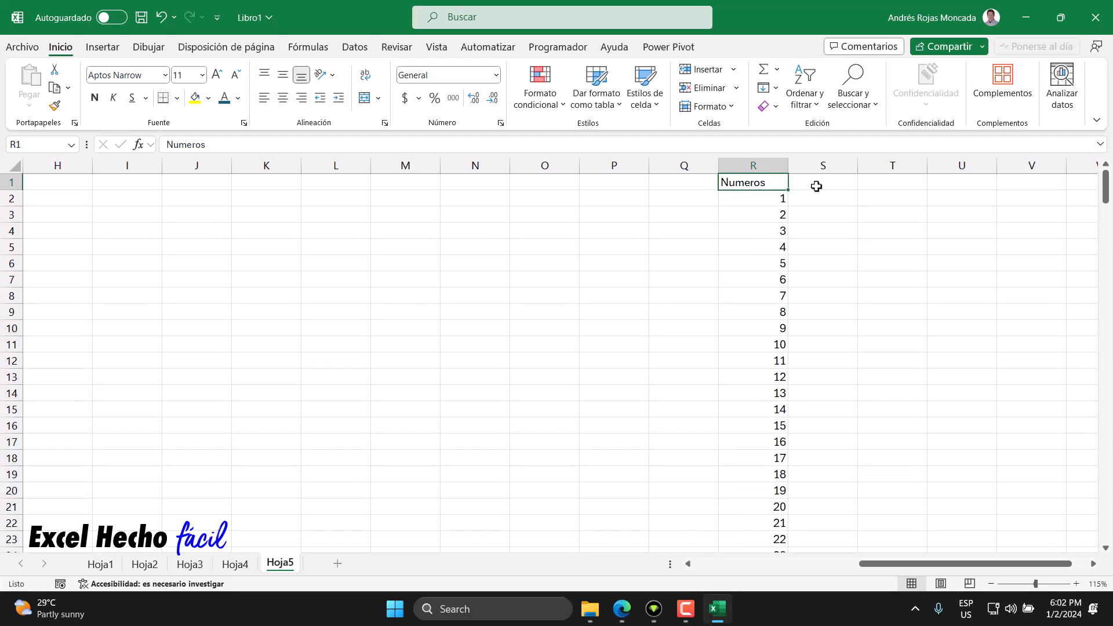
# Step: Add the header "Carácter" in S1 and enter =CARACTER(R2#) in S2 to convert every number to its character
pyautogui.click(816, 187)
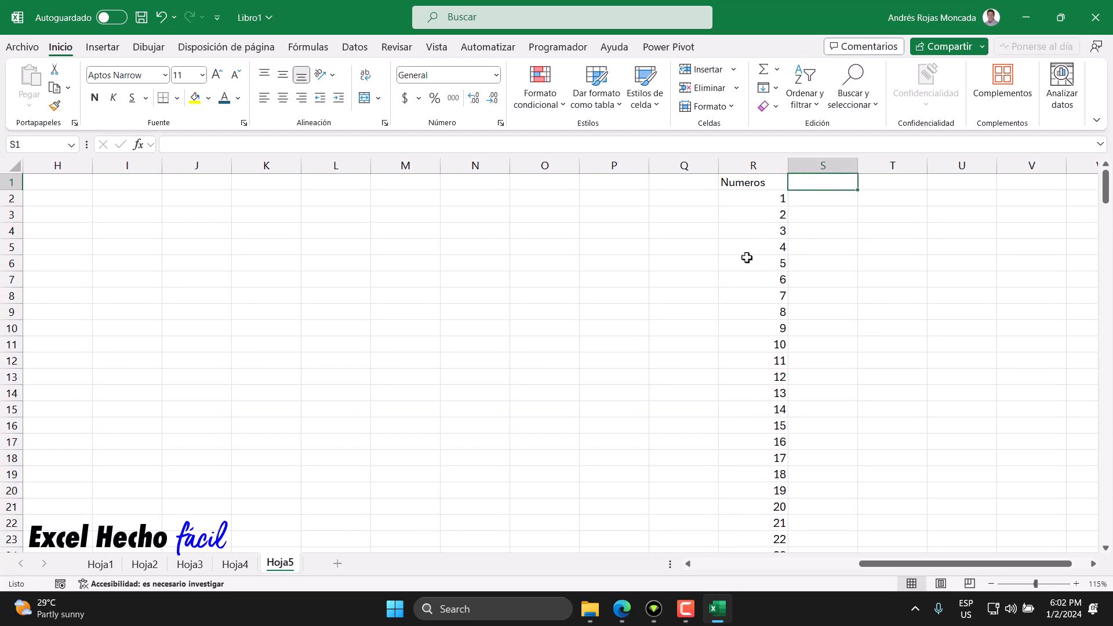
pyautogui.write('Carácter')
pyautogui.press('Return')
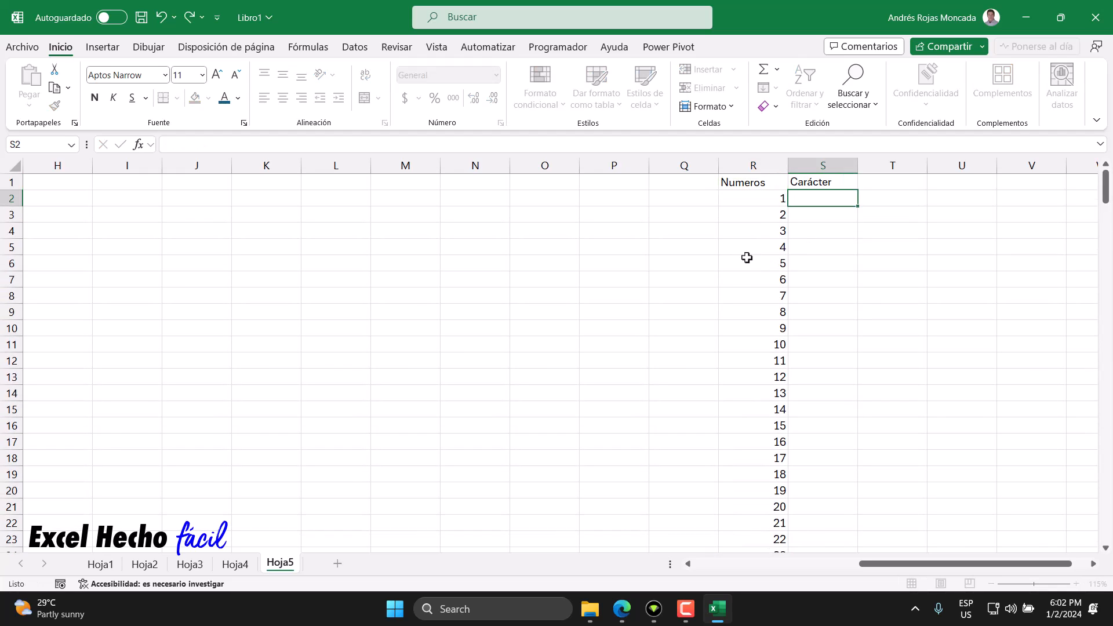
pyautogui.write('=carac')
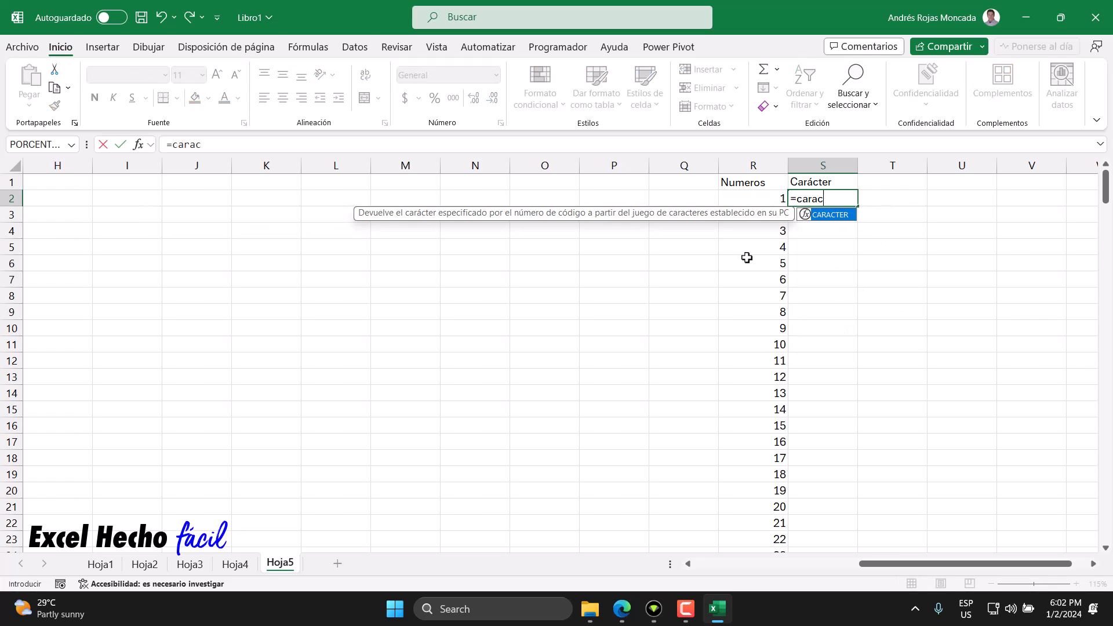
pyautogui.press('Tab')
pyautogui.press('Left')
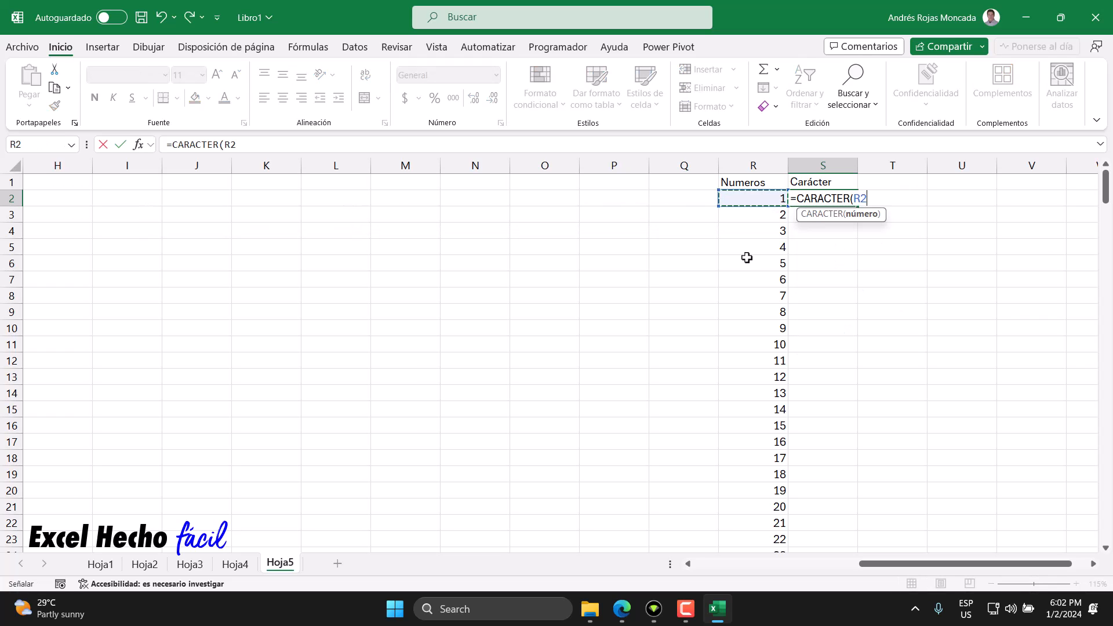
pyautogui.write('#')
pyautogui.press('Return')
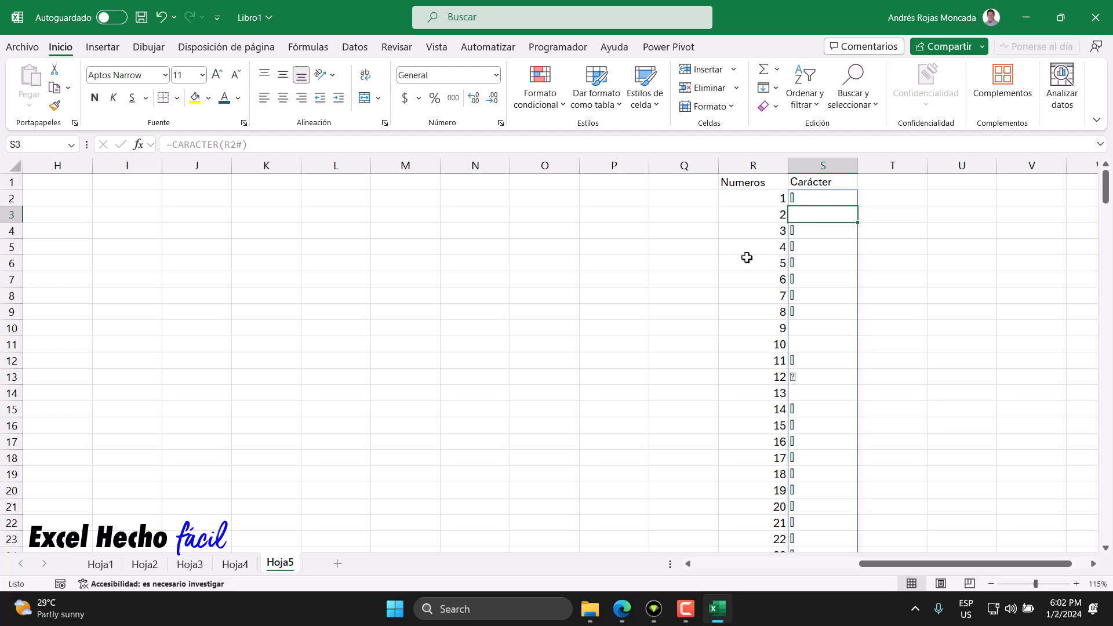
# Step: Format the headers in R1:S1 with a dark blue fill and bold white text
pyautogui.moveTo(753, 182); pyautogui.dragTo(806, 180)
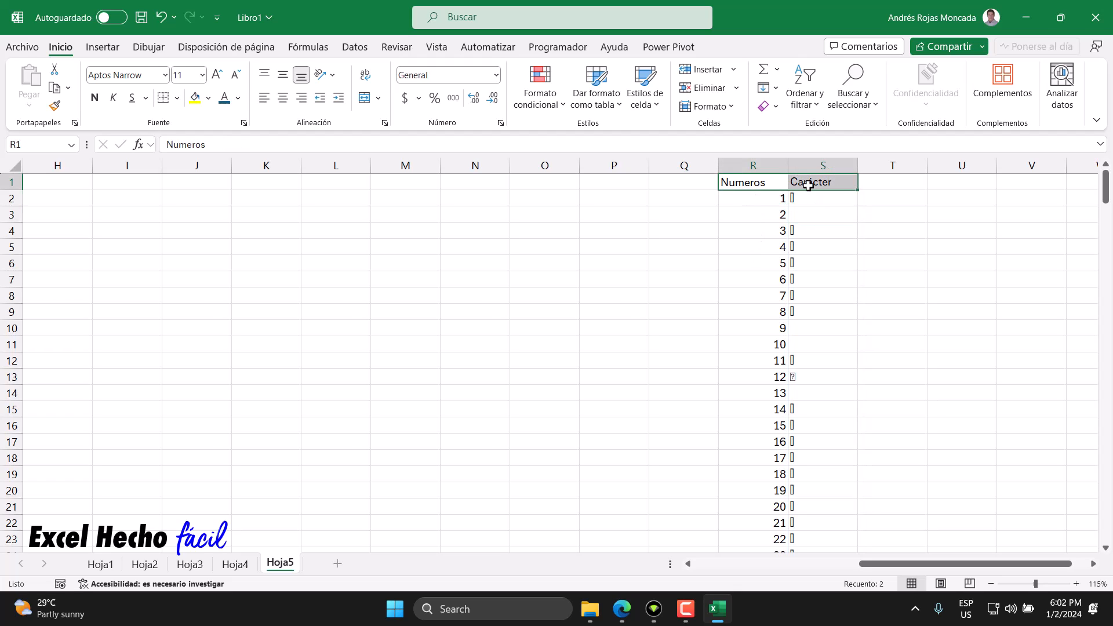
pyautogui.click(210, 99)
pyautogui.click(228, 128)
pyautogui.click(237, 98)
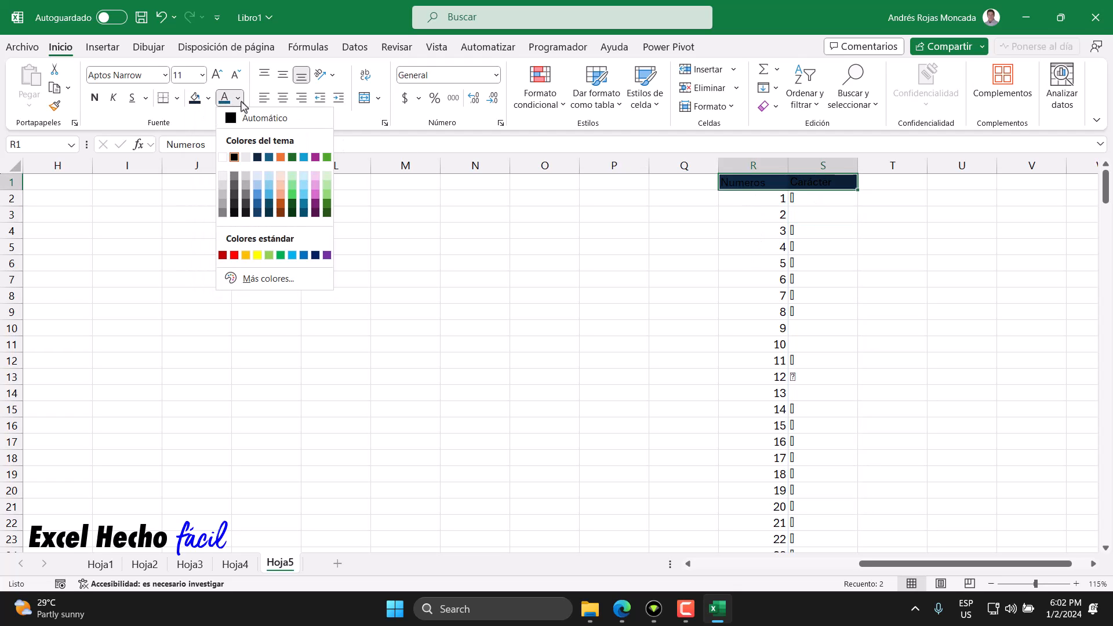
pyautogui.click(222, 157)
pyautogui.click(95, 98)
pyautogui.click(763, 199)
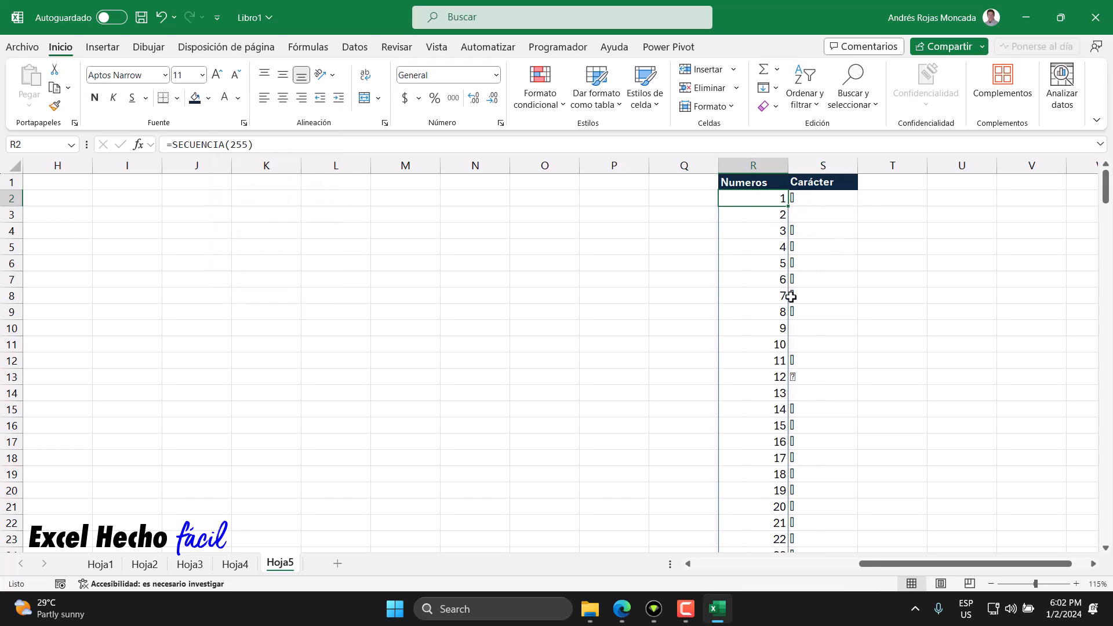
# Step: Go through the codes before the letters and fill the uppercase A to Z rows, R66:S91, with light green
pyautogui.scroll(-1, 844, 404)
pyautogui.scroll(1, 844, 404)
pyautogui.moveTo(768, 200); pyautogui.dragTo(820, 455)
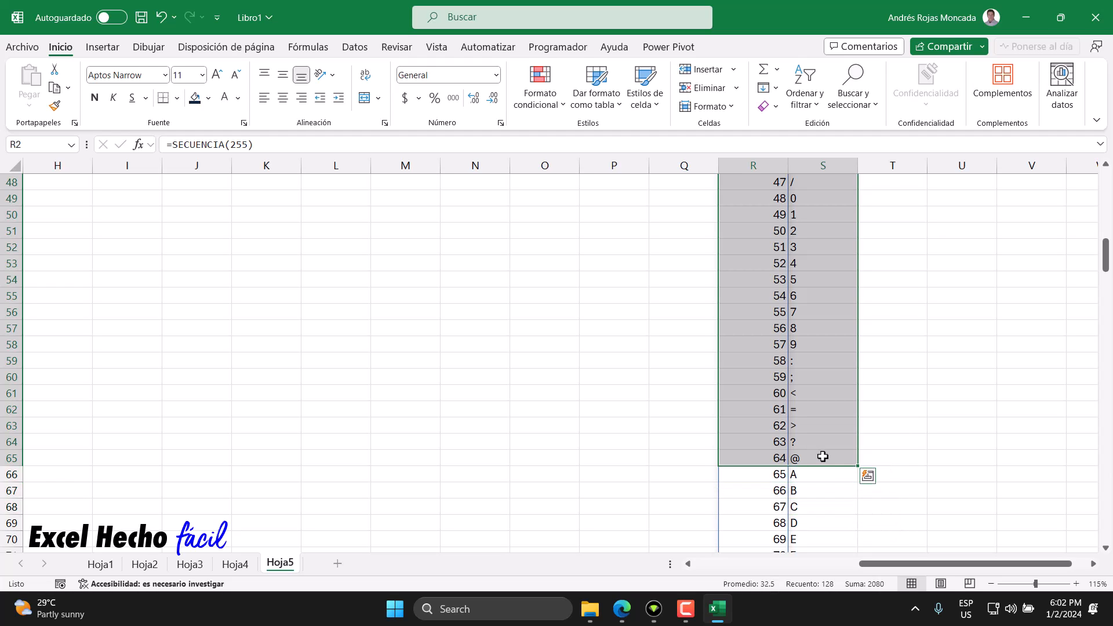
pyautogui.click(780, 473)
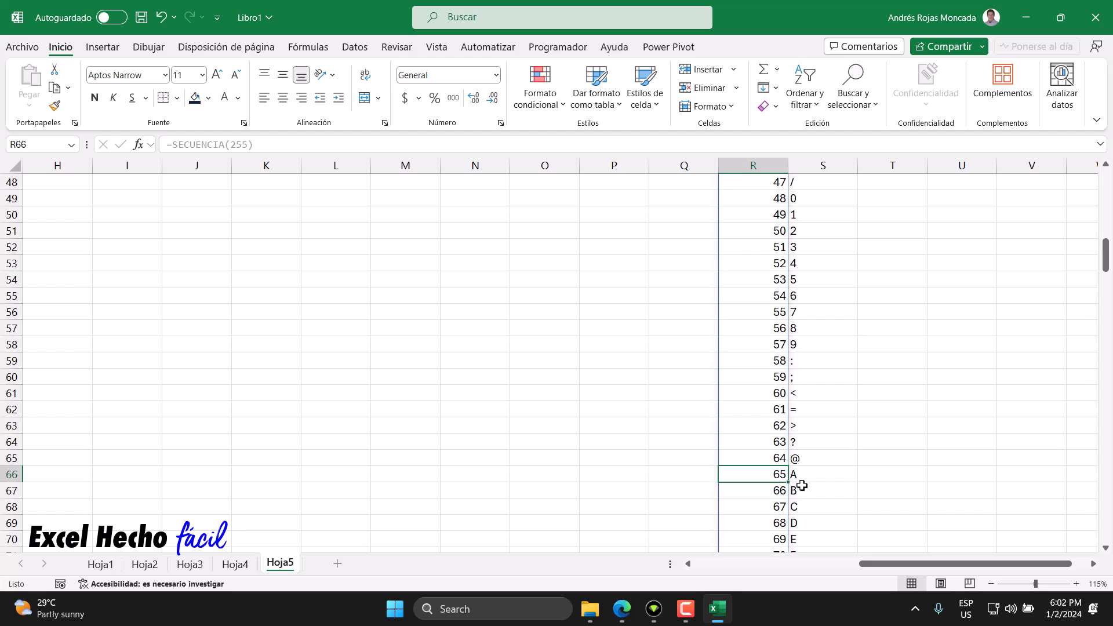
pyautogui.scroll(-3, 784, 475)
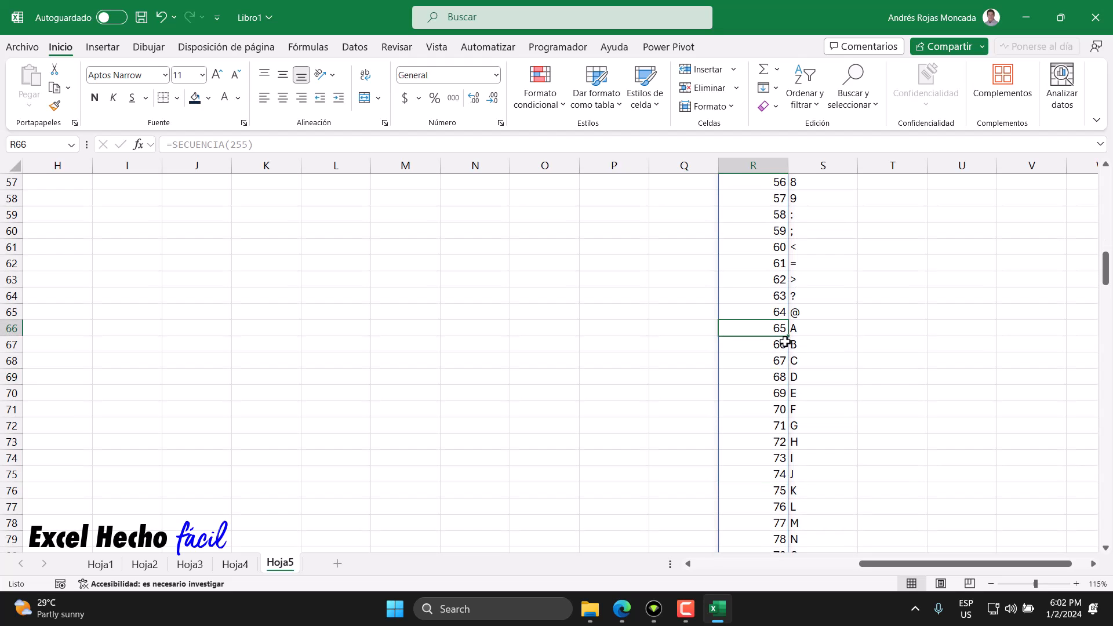
pyautogui.moveTo(772, 328); pyautogui.dragTo(802, 447)
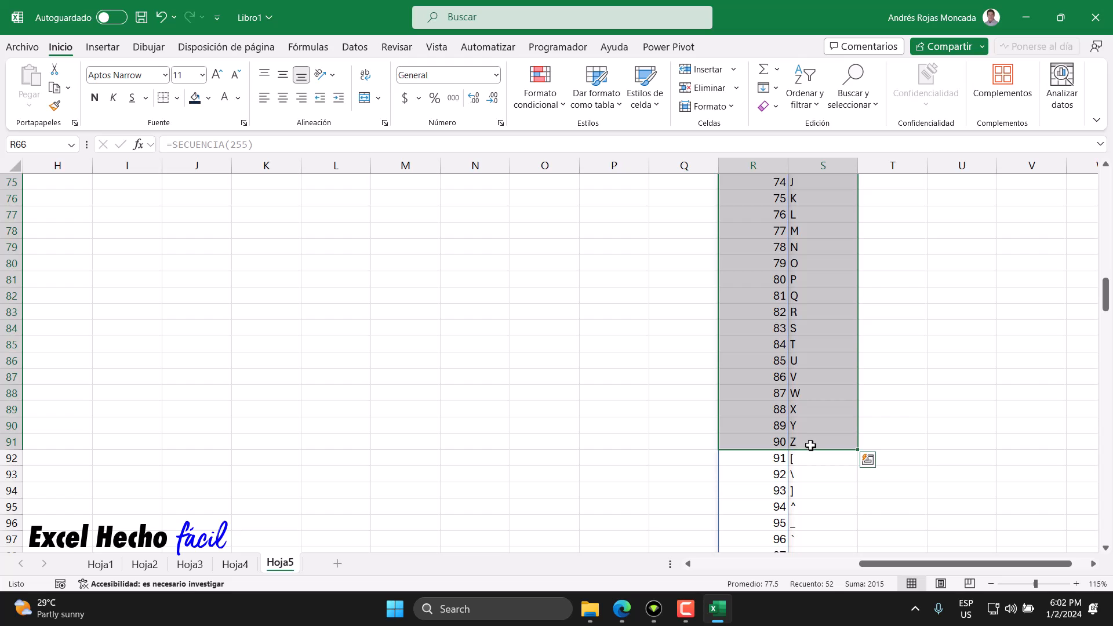
pyautogui.click(208, 98)
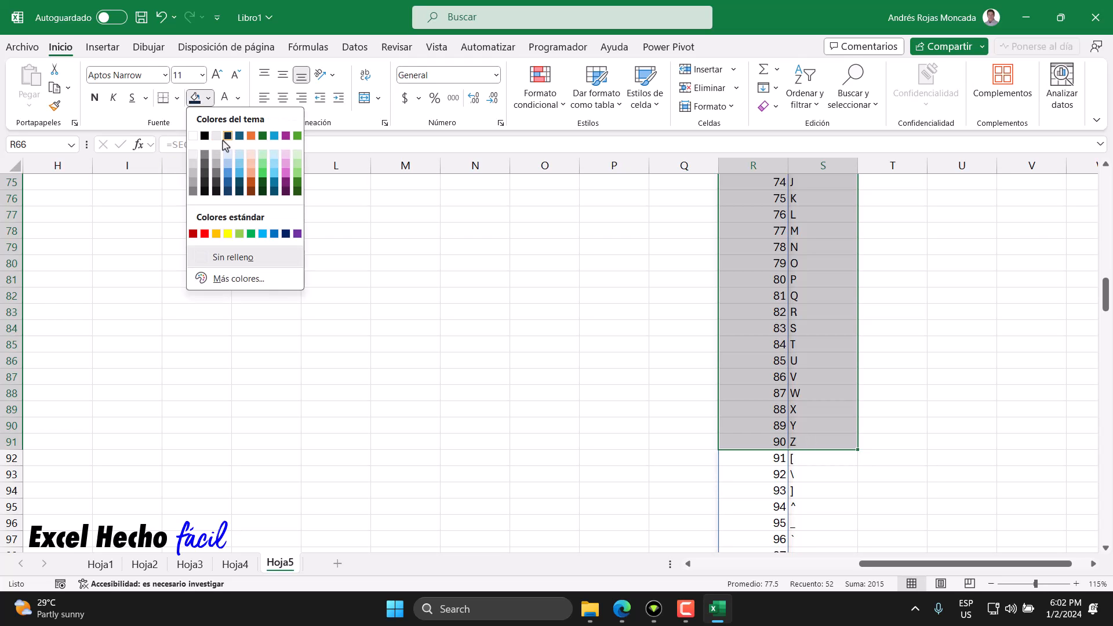
pyautogui.click(262, 155)
# Step: Make the rows for code 65 (A) and code 90 (Z) bold in the character list
pyautogui.moveTo(760, 362); pyautogui.dragTo(800, 362)
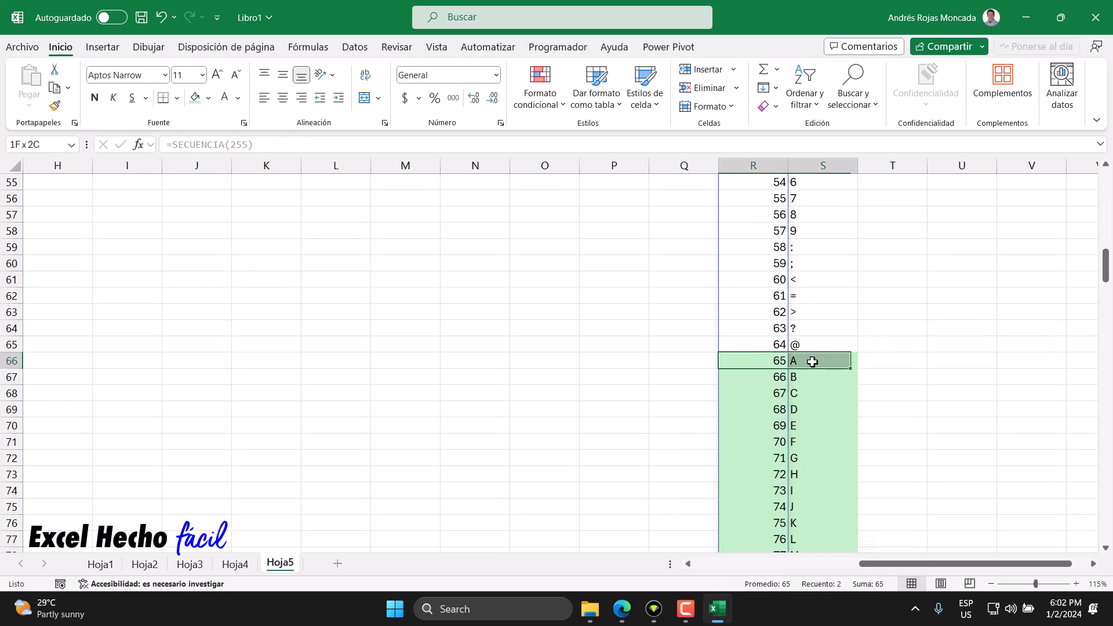
pyautogui.click(95, 98)
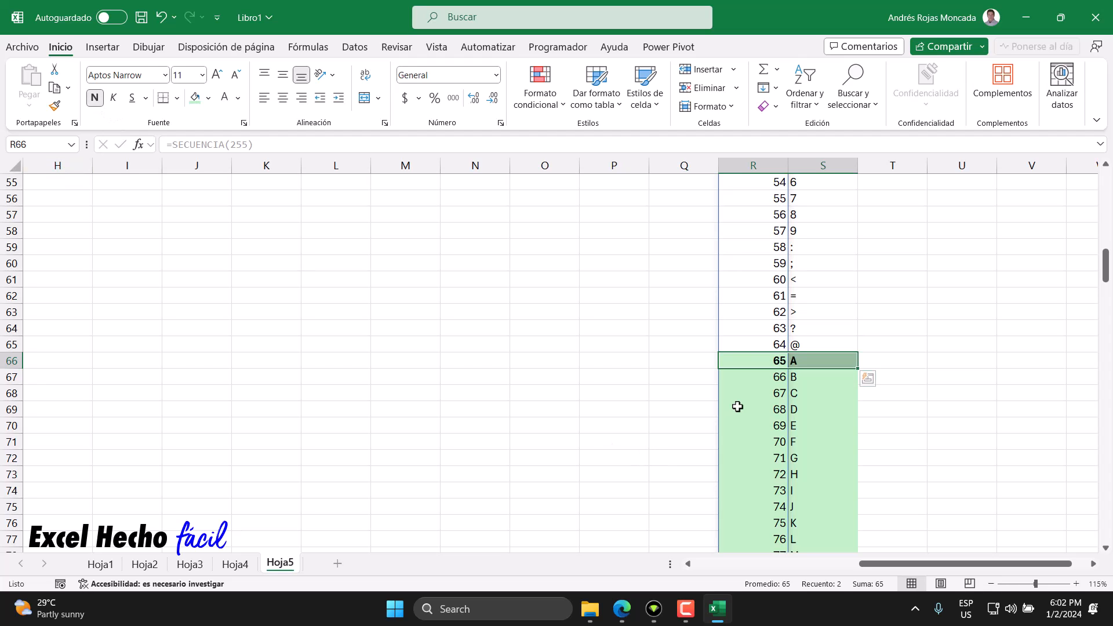
pyautogui.scroll(-6, 737, 407)
pyautogui.moveTo(774, 474); pyautogui.dragTo(812, 473)
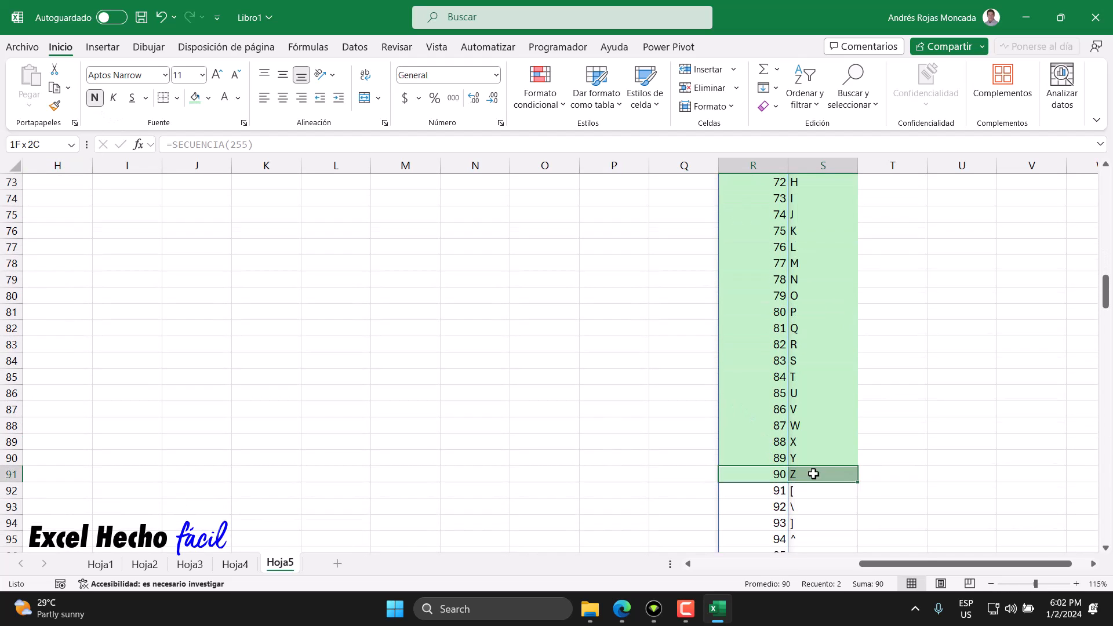
pyautogui.click(96, 99)
# Step: Enter the codes 65 for Carácter A in B16 and 90 for Carácter Z in B17
pyautogui.click(214, 199)
pyautogui.press('Up')
pyautogui.press('Home')
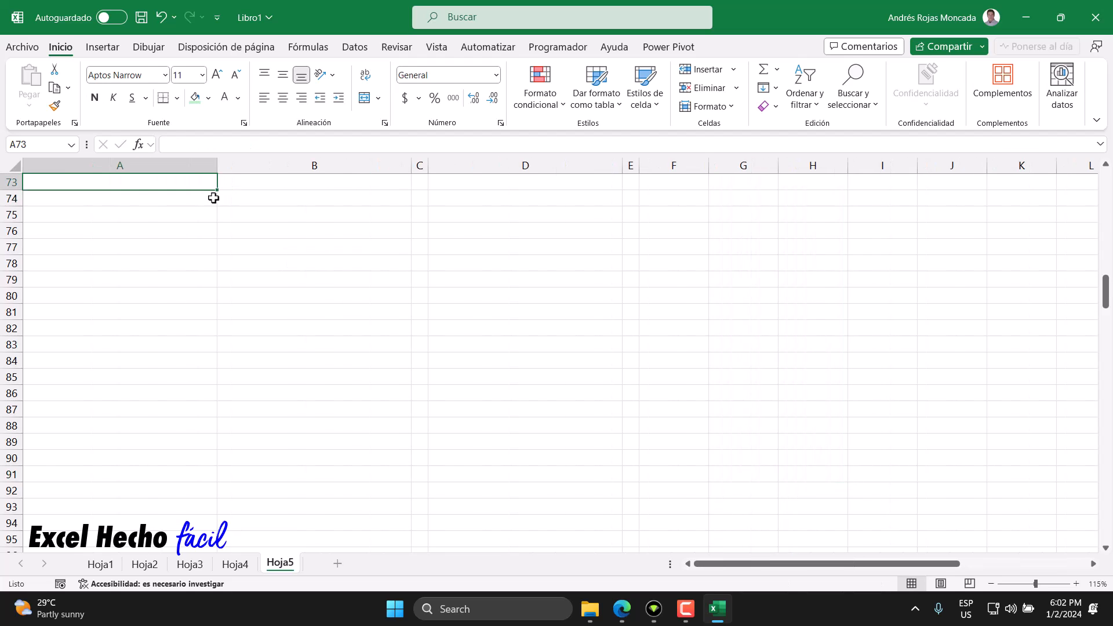
pyautogui.hotkey('ctrl', 'Home')
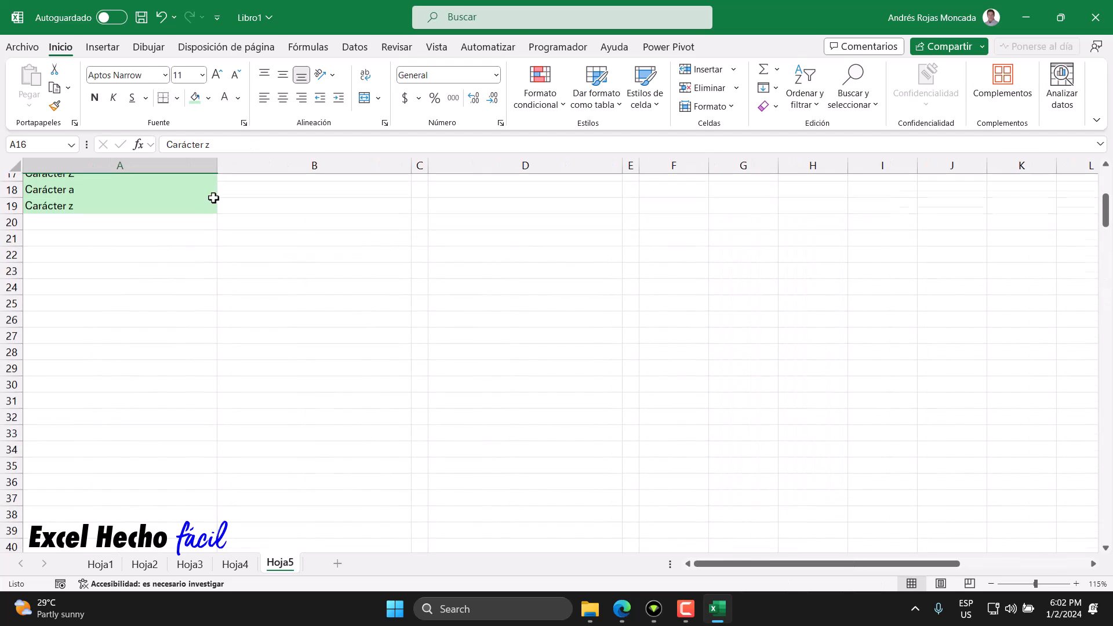
pyautogui.click(304, 423)
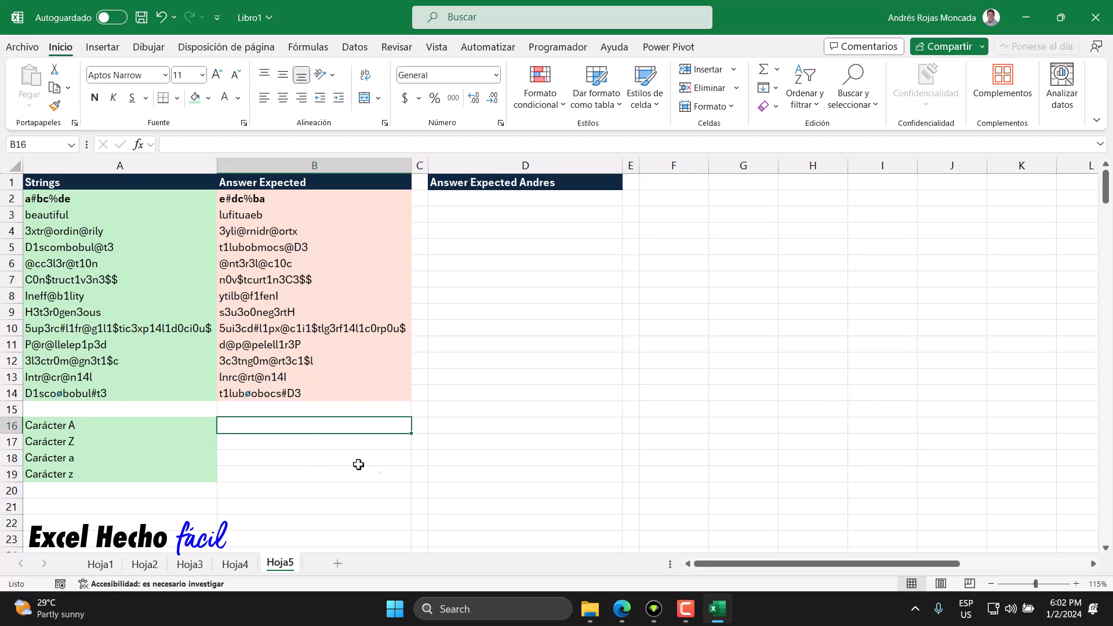
pyautogui.write('65')
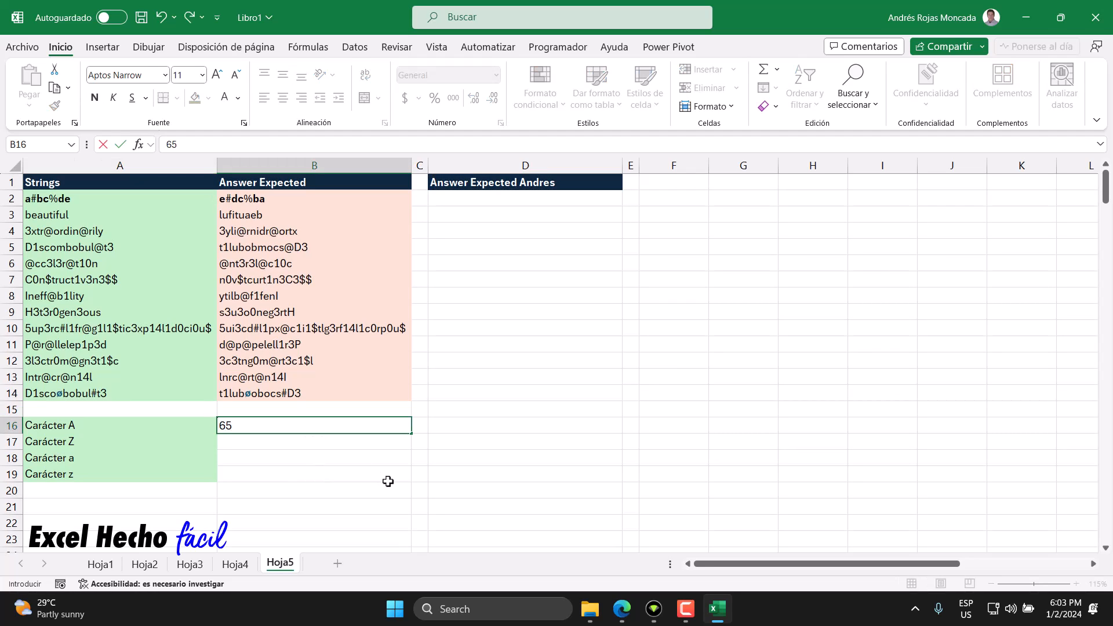
pyautogui.press('Return')
pyautogui.write('90')
pyautogui.press('Return')
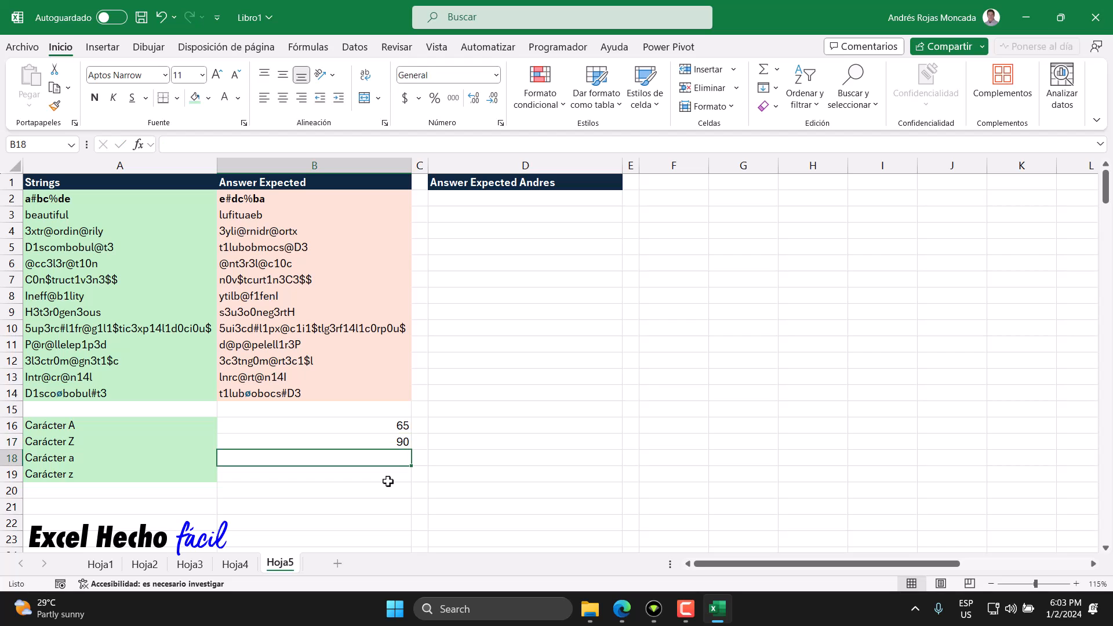
# Step: Fill the lowercase a to z rows of the character list, R98:S123, with light green
pyautogui.press('Up')
pyautogui.press('Up')
pyautogui.press('Up')
pyautogui.press('Up')
pyautogui.press('Up')
pyautogui.press('Up')
pyautogui.press('Up')
pyautogui.press('Up')
pyautogui.press('Up')
pyautogui.press('Up')
pyautogui.press('Up')
pyautogui.press('Up')
pyautogui.press('Up')
pyautogui.press('Up')
pyautogui.press('Up')
pyautogui.press('Up')
pyautogui.press('Up')
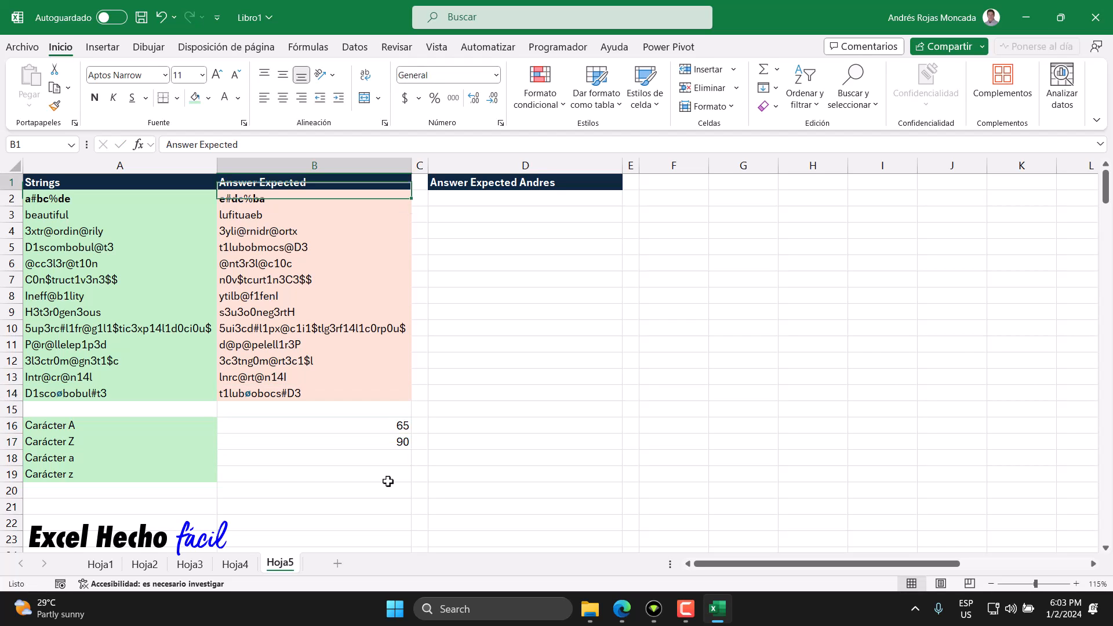
pyautogui.press('Right')
pyautogui.press('Right')
pyautogui.hotkey('ctrl', 'Right')
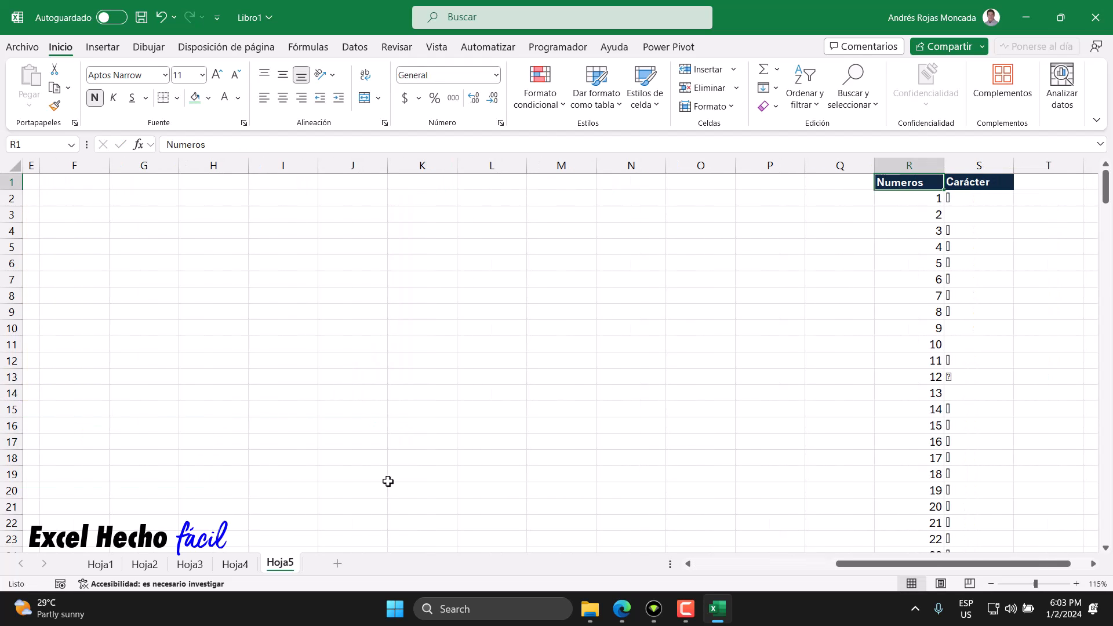
pyautogui.hscroll(6, 925, 490)
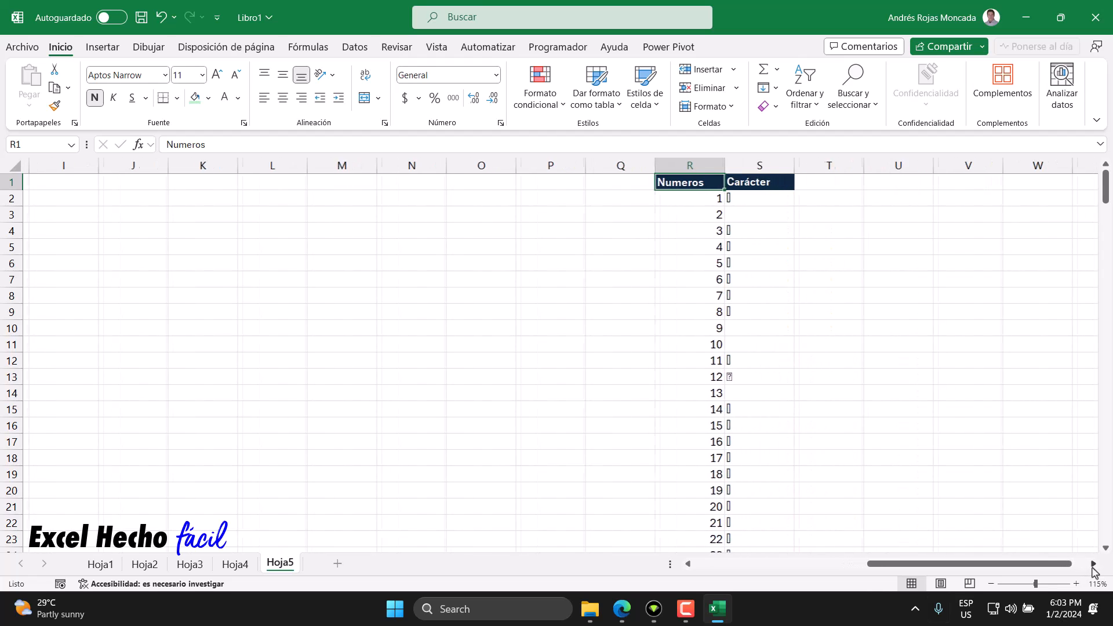
pyautogui.scroll(-2, 661, 447)
pyautogui.scroll(-16, 660, 447)
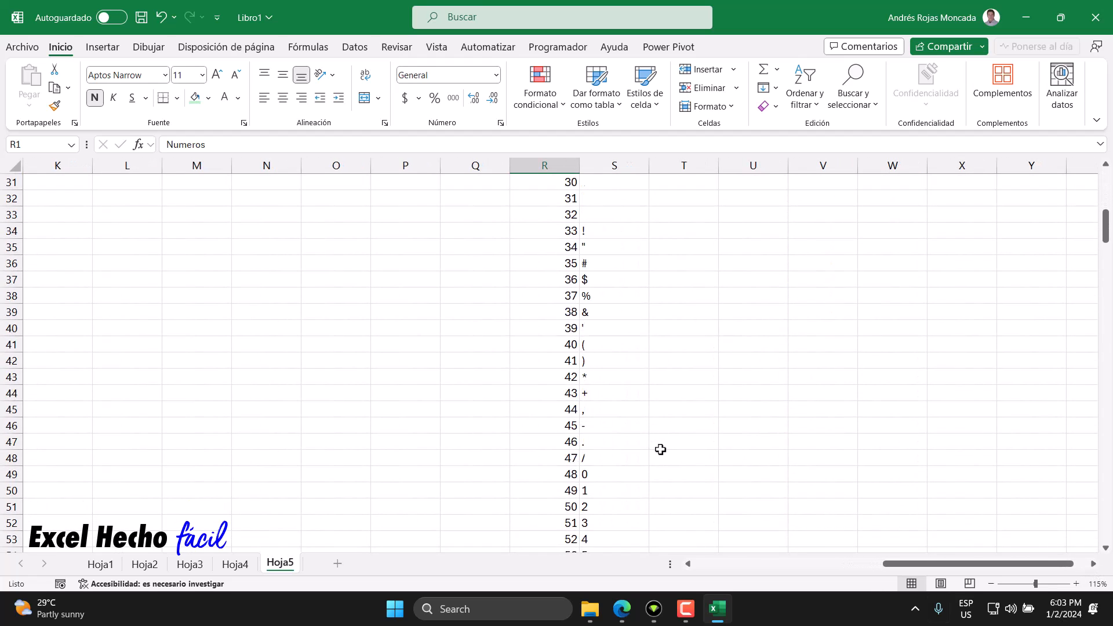
pyautogui.scroll(-10, 664, 452)
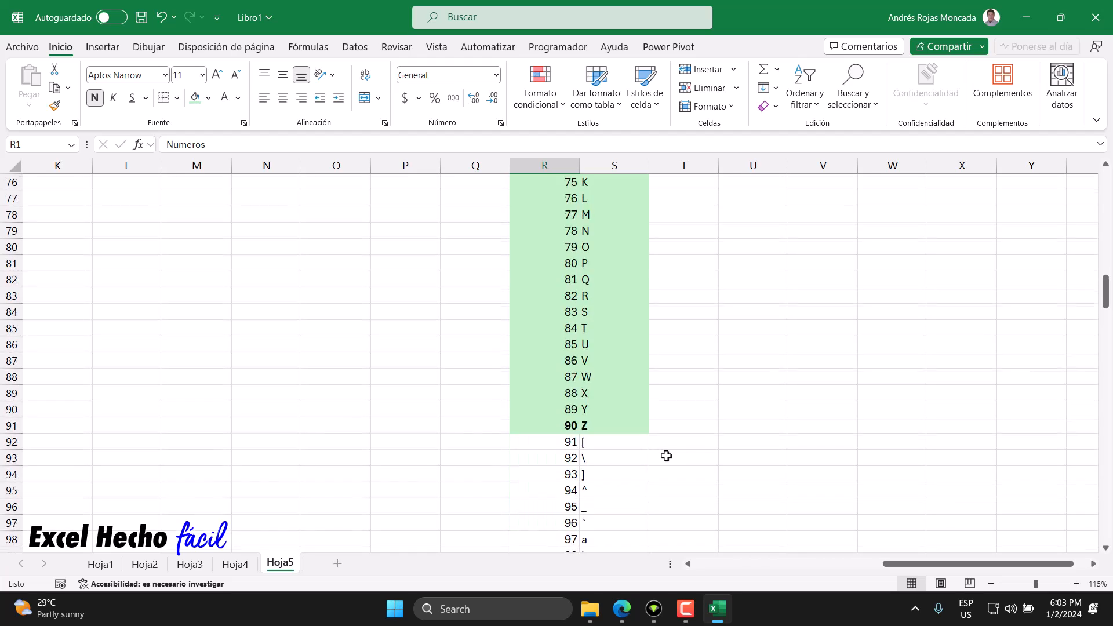
pyautogui.scroll(-1, 666, 456)
pyautogui.moveTo(561, 344); pyautogui.dragTo(626, 447)
pyautogui.click(193, 102)
# Step: Make the rows for code 97 (a) and code 122 (z) bold in the character list
pyautogui.scroll(7, 574, 446)
pyautogui.moveTo(571, 362); pyautogui.dragTo(597, 362)
pyautogui.click(95, 98)
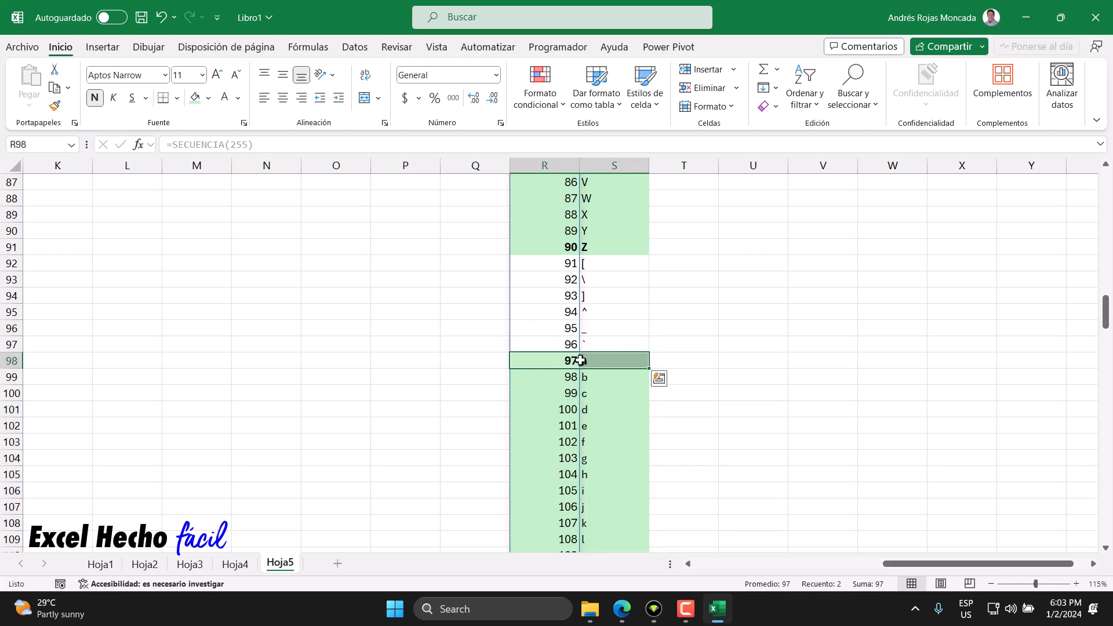
pyautogui.scroll(-8, 582, 363)
pyautogui.moveTo(574, 378); pyautogui.dragTo(599, 381)
pyautogui.click(94, 97)
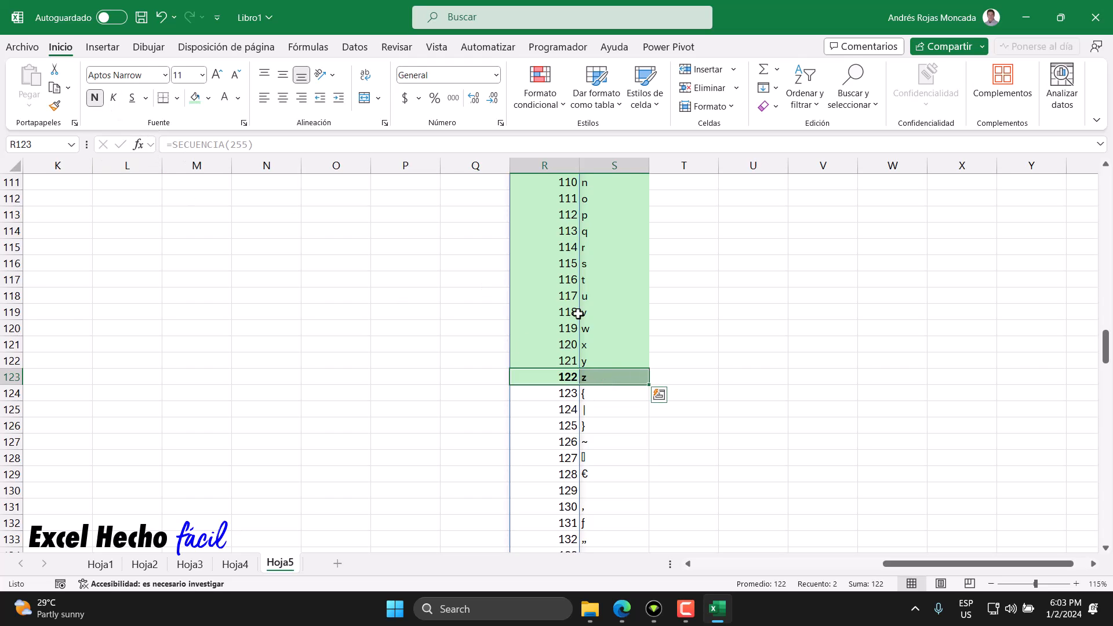
# Step: Enter the codes 97 for Carácter a in B18 and 122 for Carácter z in B19
pyautogui.hotkey('ctrl', 'Up')
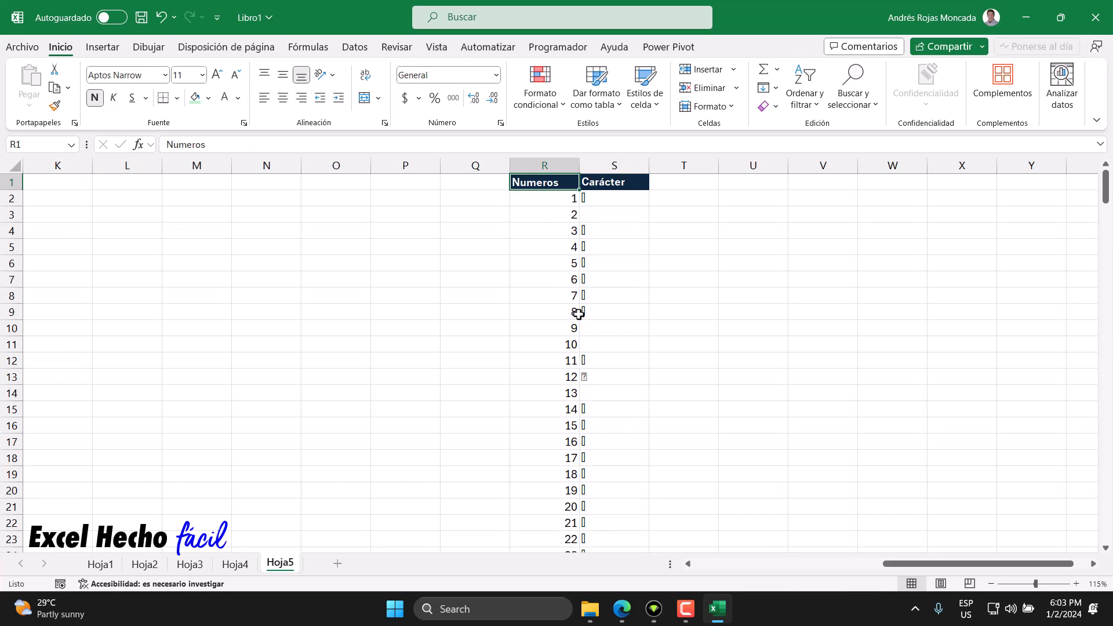
pyautogui.scroll(-20, 594, 461)
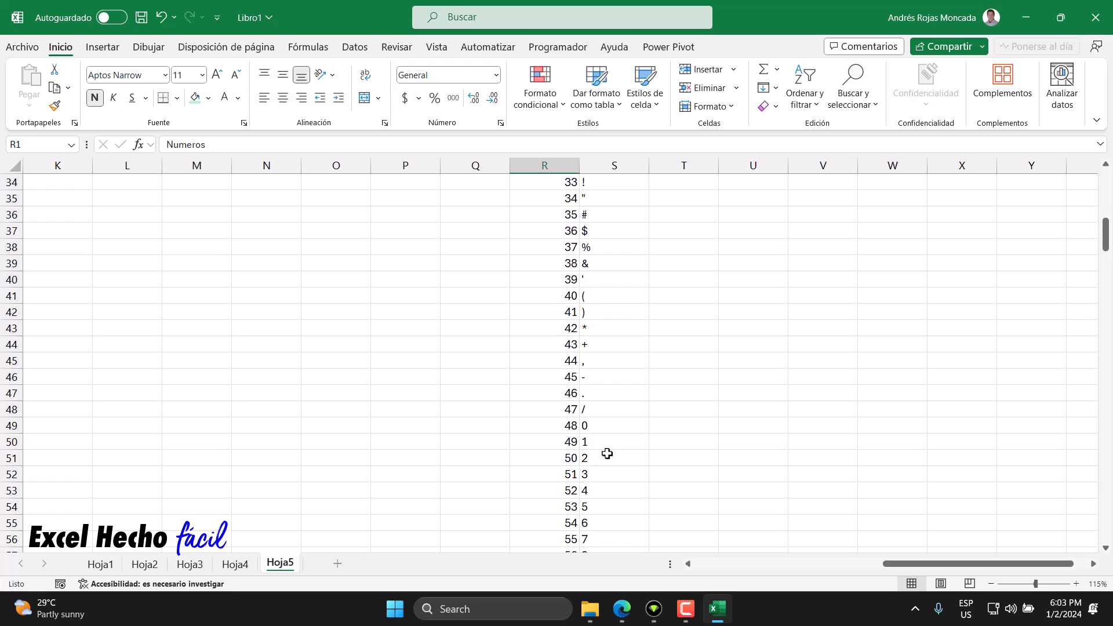
pyautogui.scroll(-3, 607, 453)
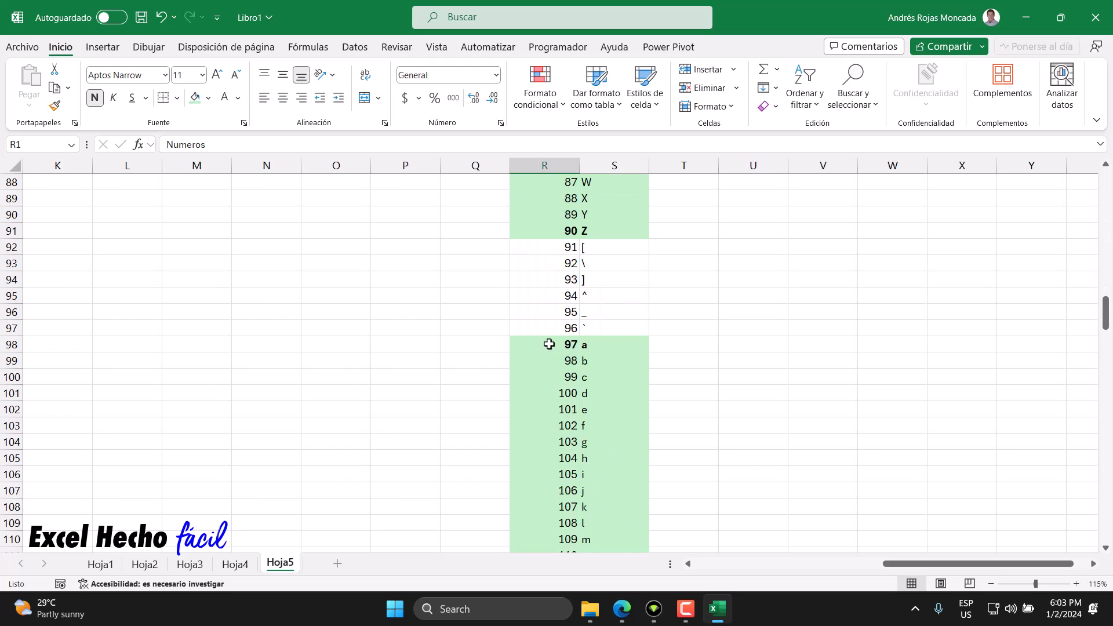
pyautogui.scroll(-7, 619, 385)
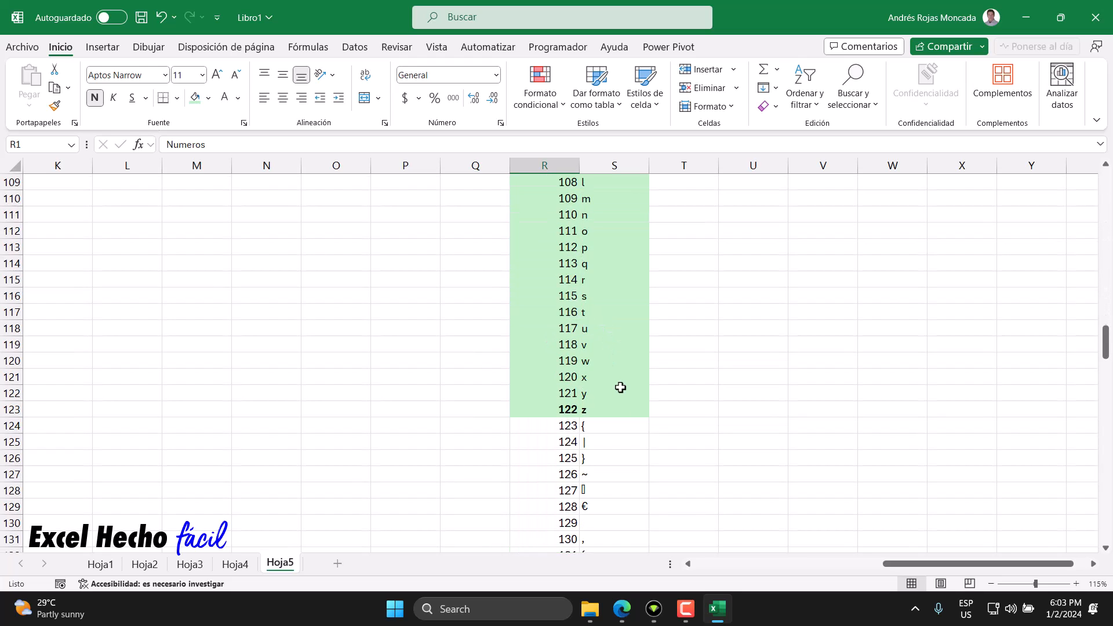
pyautogui.click(642, 411)
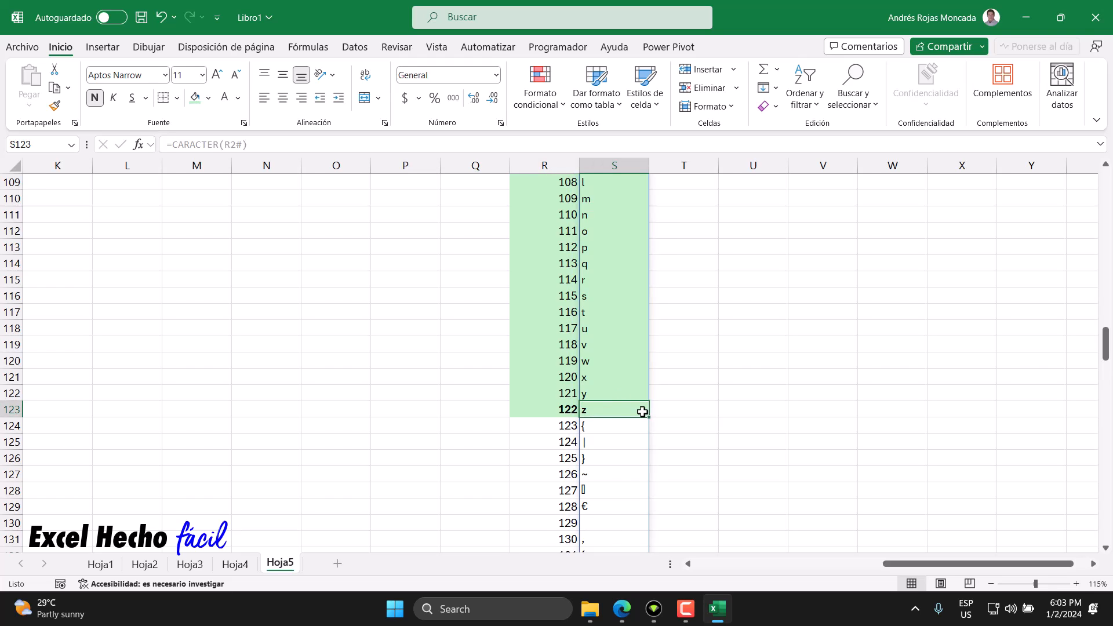
pyautogui.press('Left')
pyautogui.press('Left')
pyautogui.hotkey('ctrl', 'Up')
pyautogui.hotkey('ctrl', 'Left')
pyautogui.hotkey('ctrl', 'Left')
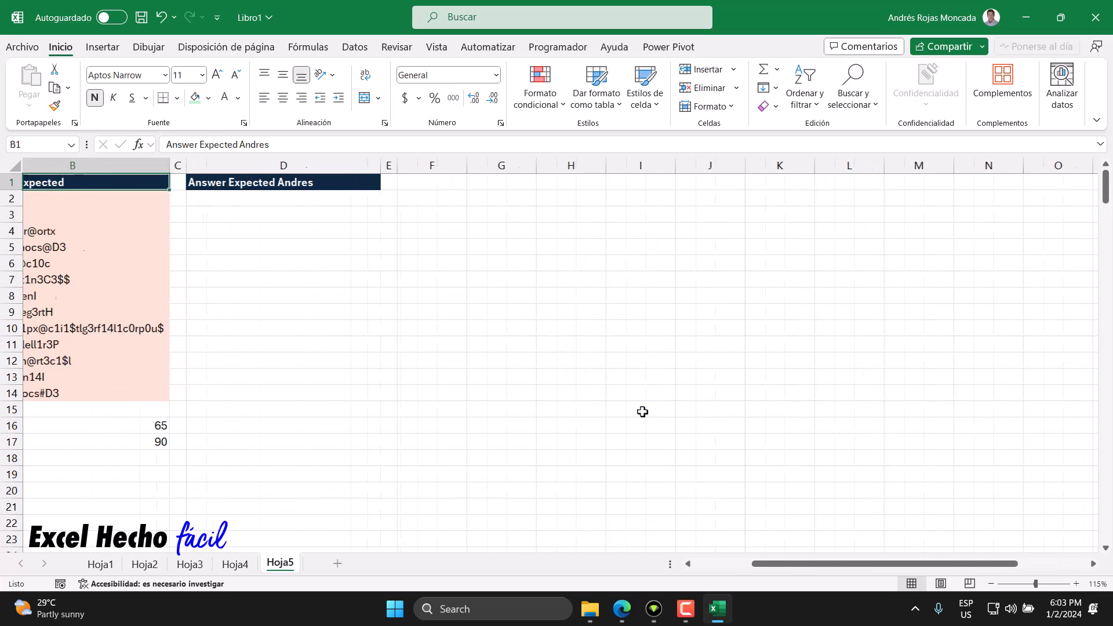
pyautogui.hotkey('ctrl', 'Left')
pyautogui.click(371, 455)
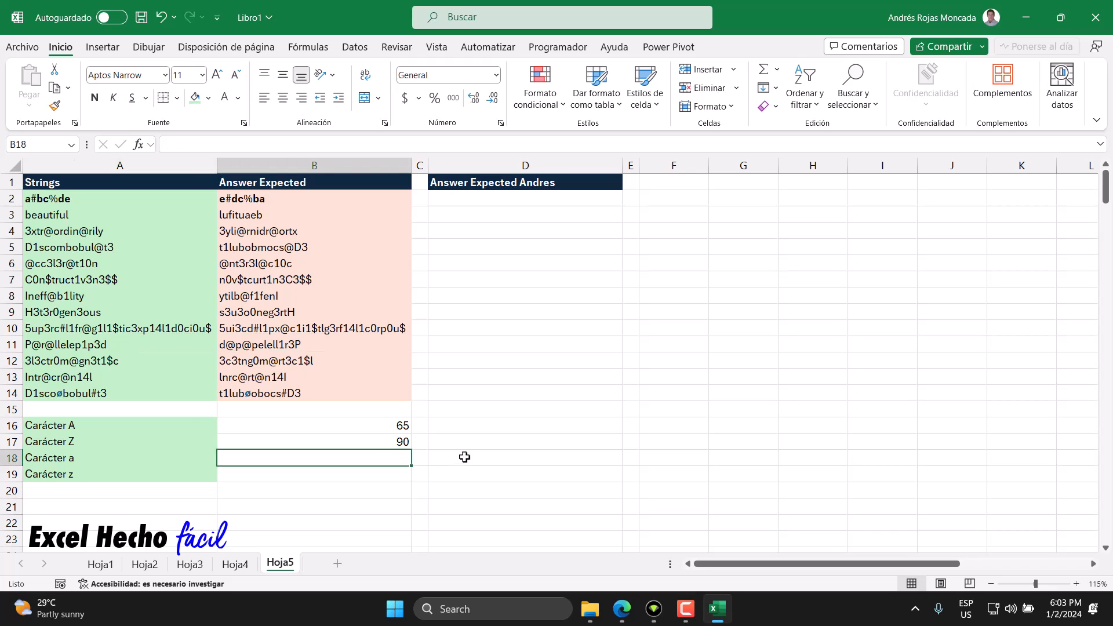
pyautogui.write('97')
pyautogui.press('Return')
pyautogui.write('122')
pyautogui.press('Return')
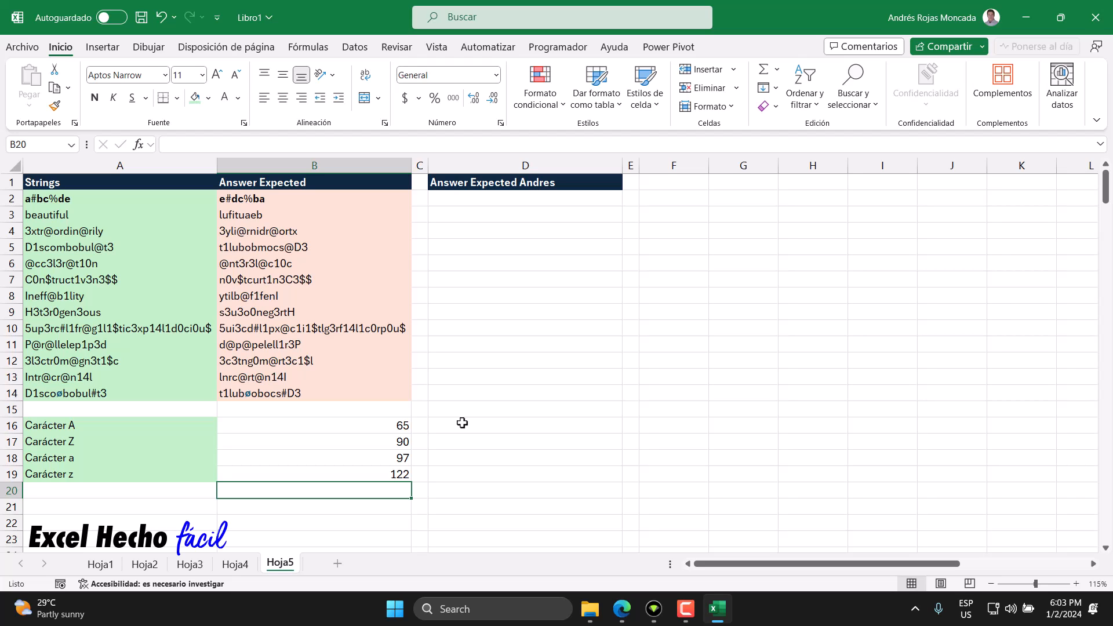
# Step: Examine the letter limit codes in B16:B19 and compare several strings in column A with their expected answers
pyautogui.click(373, 424)
pyautogui.click(380, 442)
pyautogui.click(385, 458)
pyautogui.click(390, 473)
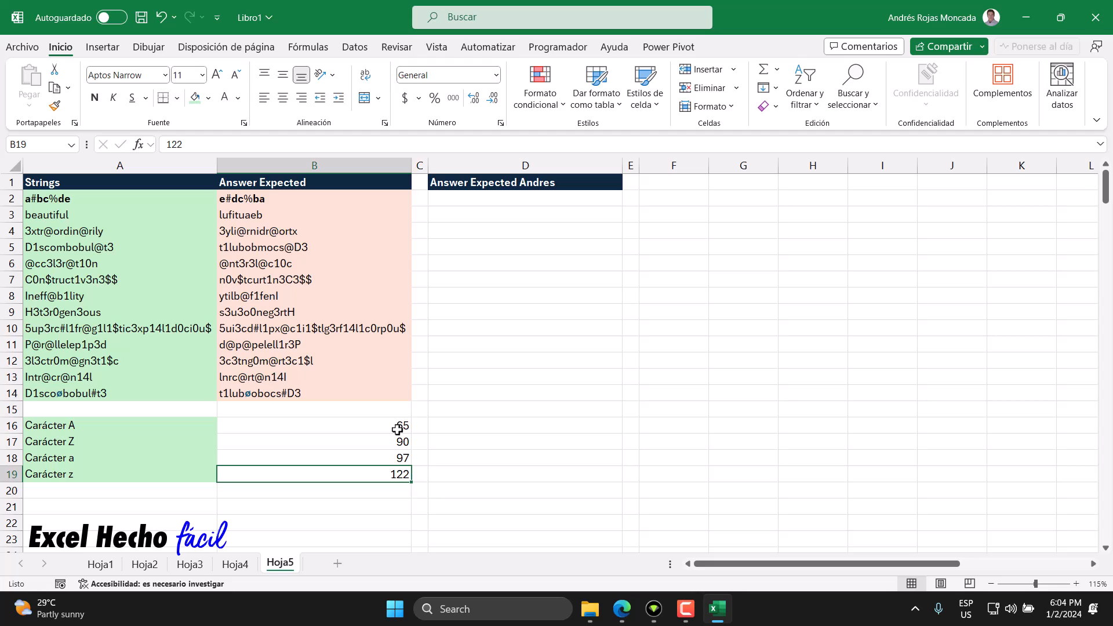
pyautogui.moveTo(397, 429); pyautogui.dragTo(400, 471)
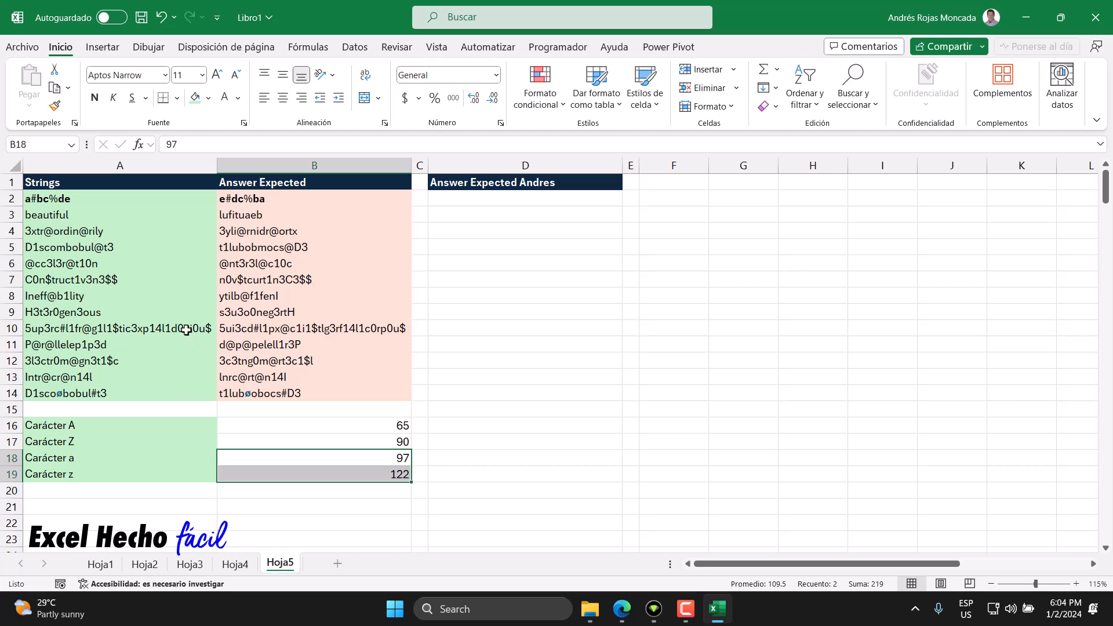
pyautogui.moveTo(190, 330); pyautogui.dragTo(231, 328)
pyautogui.moveTo(165, 312); pyautogui.dragTo(243, 296)
pyautogui.moveTo(152, 279); pyautogui.dragTo(253, 282)
pyautogui.moveTo(161, 266); pyautogui.dragTo(260, 265)
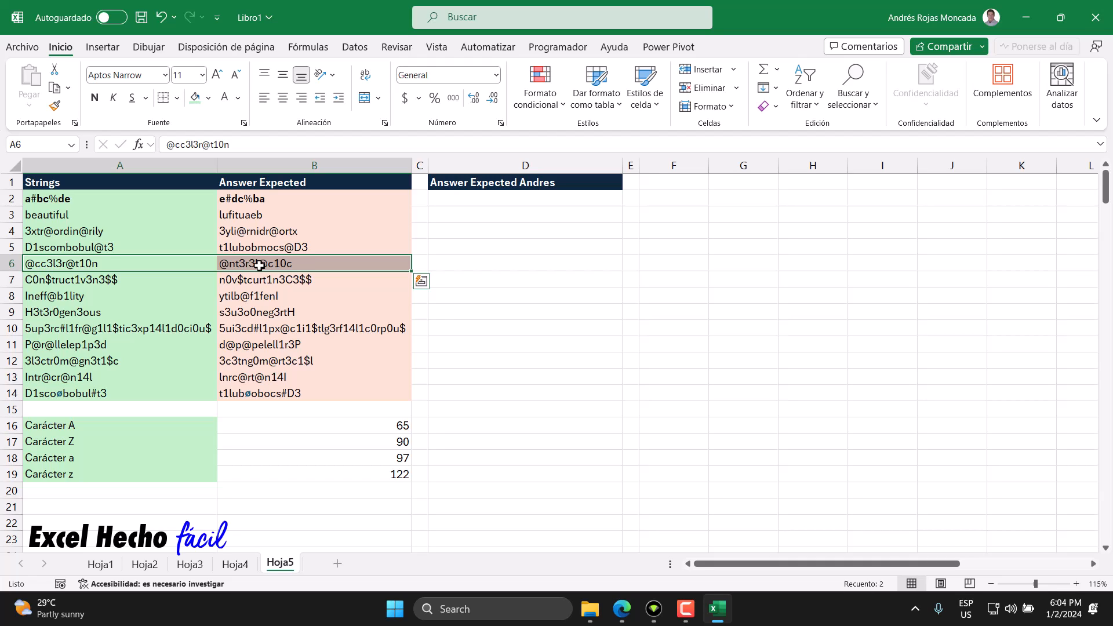
pyautogui.moveTo(166, 197); pyautogui.dragTo(159, 392)
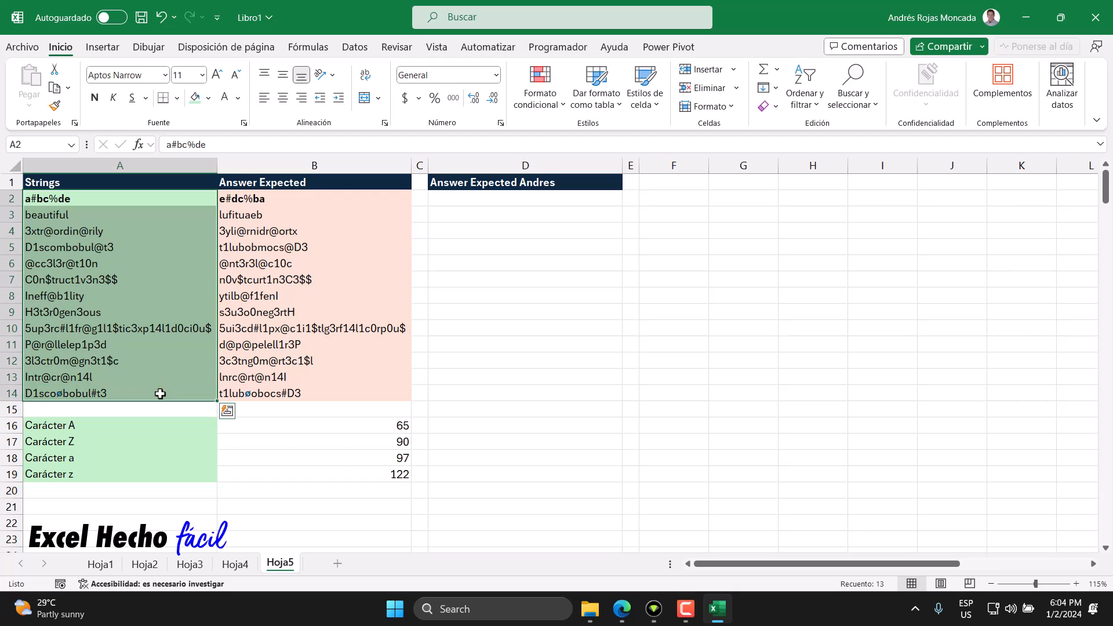
# Step: Highlight the H3t3r0gen3ous string and its expected answer, A9:B9, with a light blue fill
pyautogui.moveTo(142, 313); pyautogui.dragTo(300, 314)
pyautogui.click(208, 97)
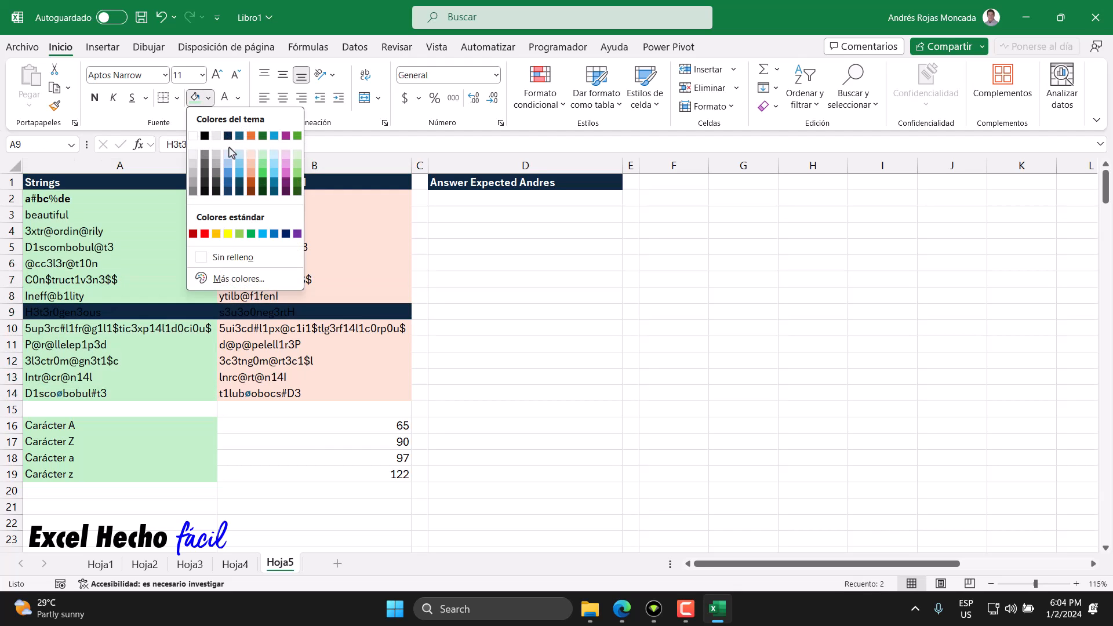
pyautogui.click(240, 159)
pyautogui.click(76, 335)
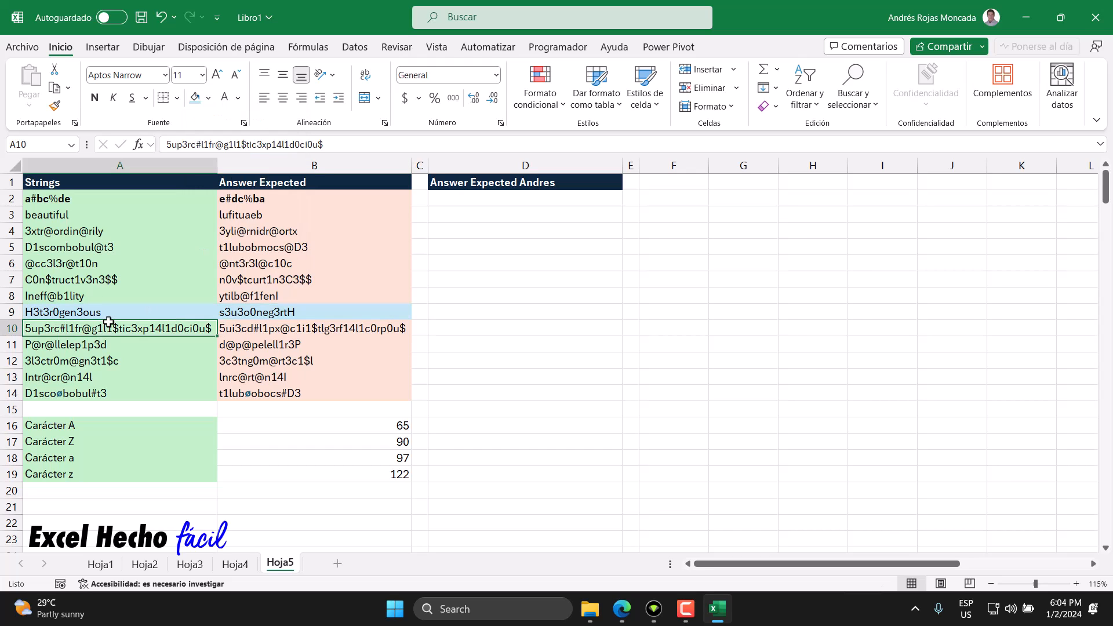
# Step: Compare the string in A9 with its expected answer in B9
pyautogui.moveTo(111, 312); pyautogui.dragTo(232, 314)
pyautogui.click(142, 308)
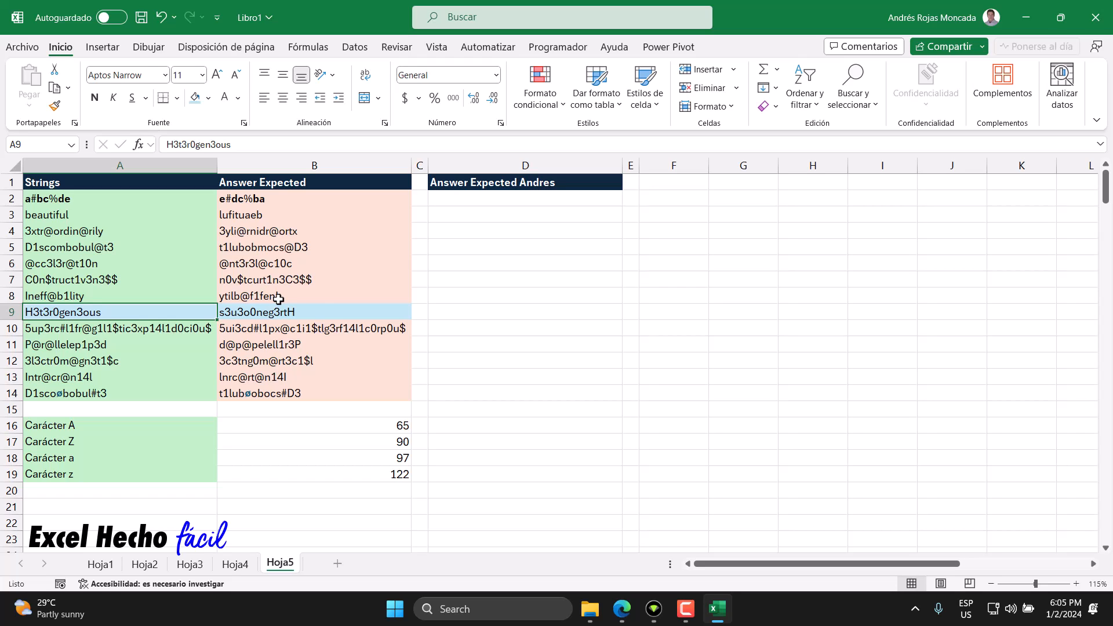
pyautogui.click(650, 189)
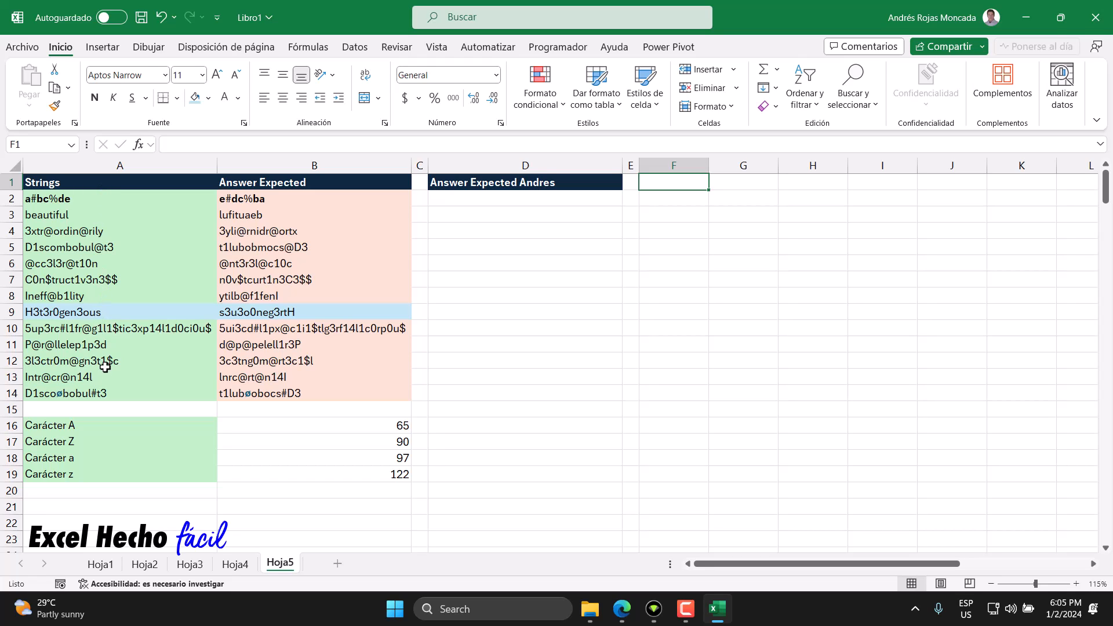
pyautogui.moveTo(114, 313); pyautogui.dragTo(355, 314)
pyautogui.click(169, 312)
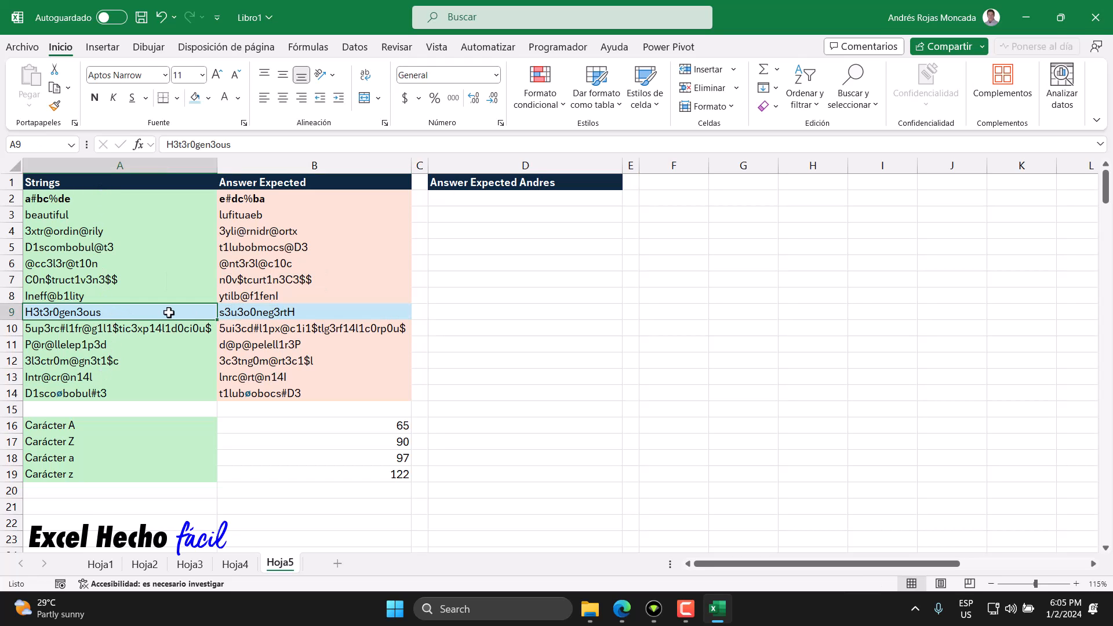
pyautogui.moveTo(169, 313); pyautogui.dragTo(278, 313)
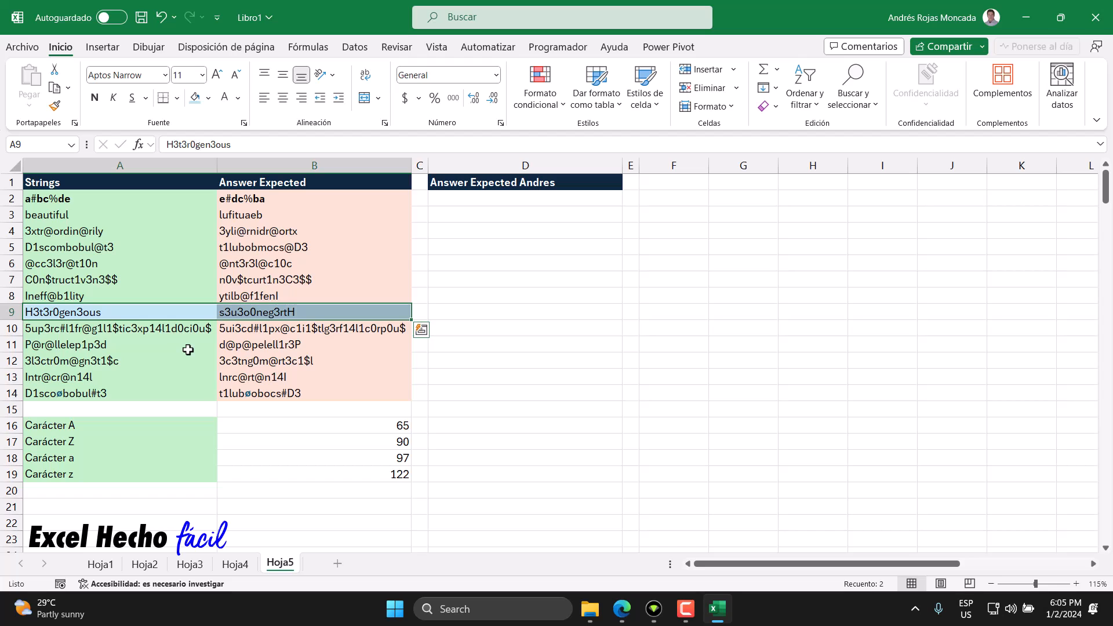
# Step: Add the header "Secuencia" in F1 and give it a green fill
pyautogui.click(668, 183)
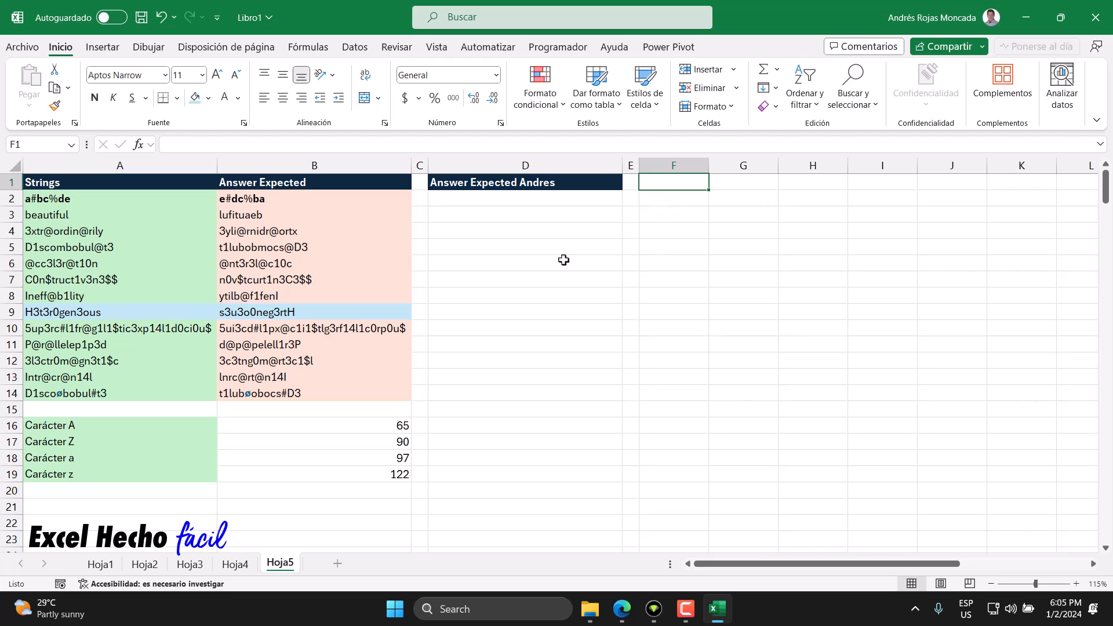
pyautogui.write('Secuencia')
pyautogui.press('Return')
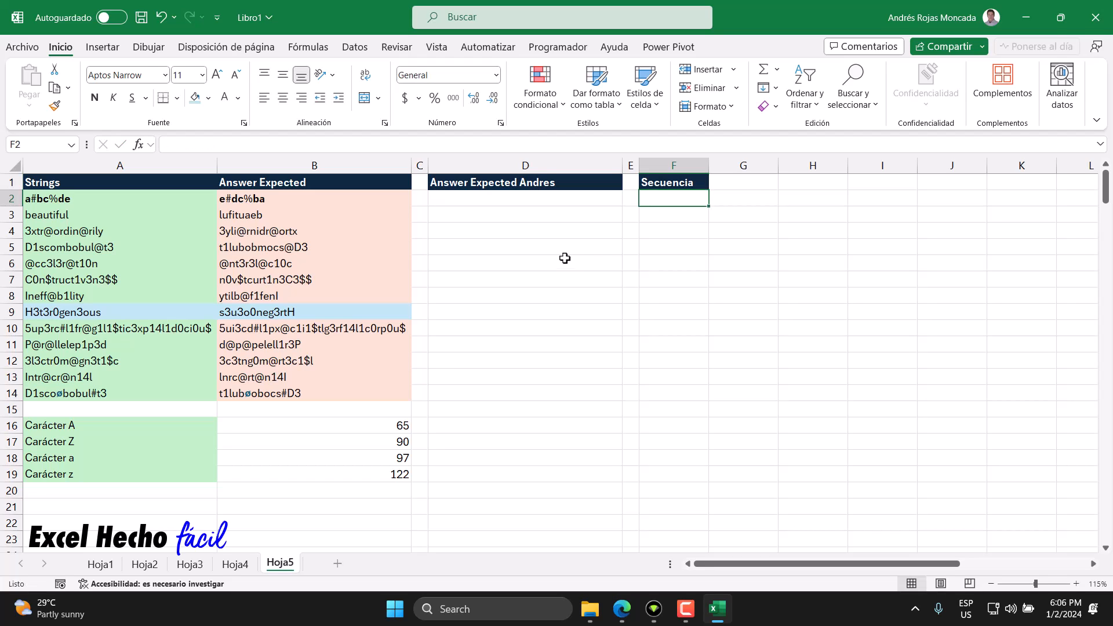
pyautogui.click(655, 182)
pyautogui.click(209, 98)
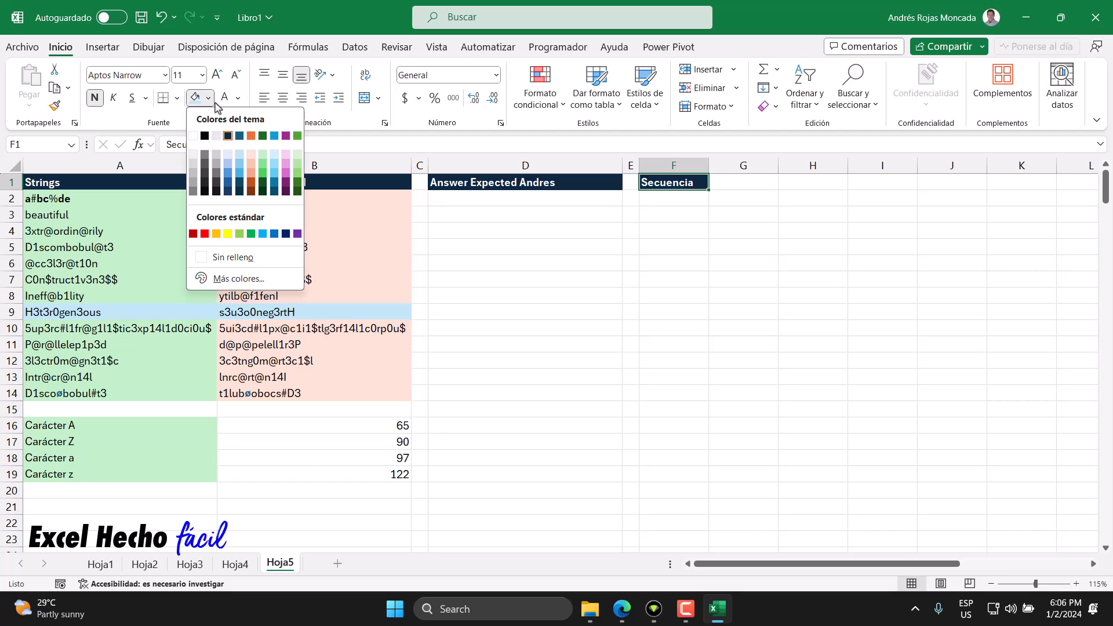
pyautogui.click(298, 136)
pyautogui.hotkey('ctrl', 'Right')
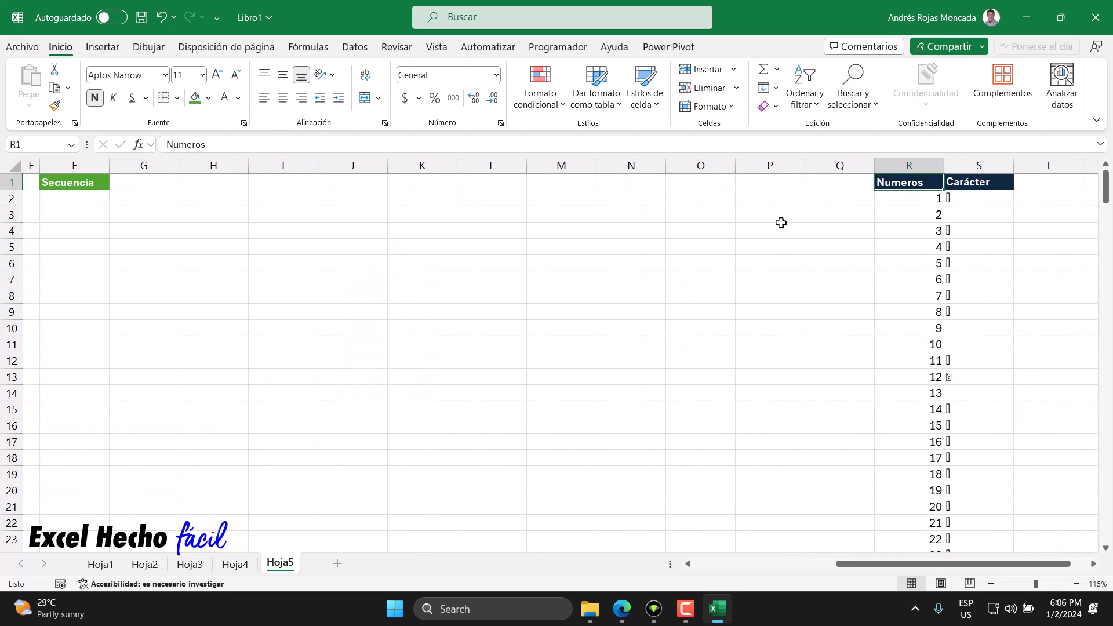
pyautogui.hotkey('ctrl', 'Left')
pyautogui.hotkey('ctrl', 'Left')
pyautogui.hotkey('ctrl', 'Left')
pyautogui.hotkey('ctrl', 'Left')
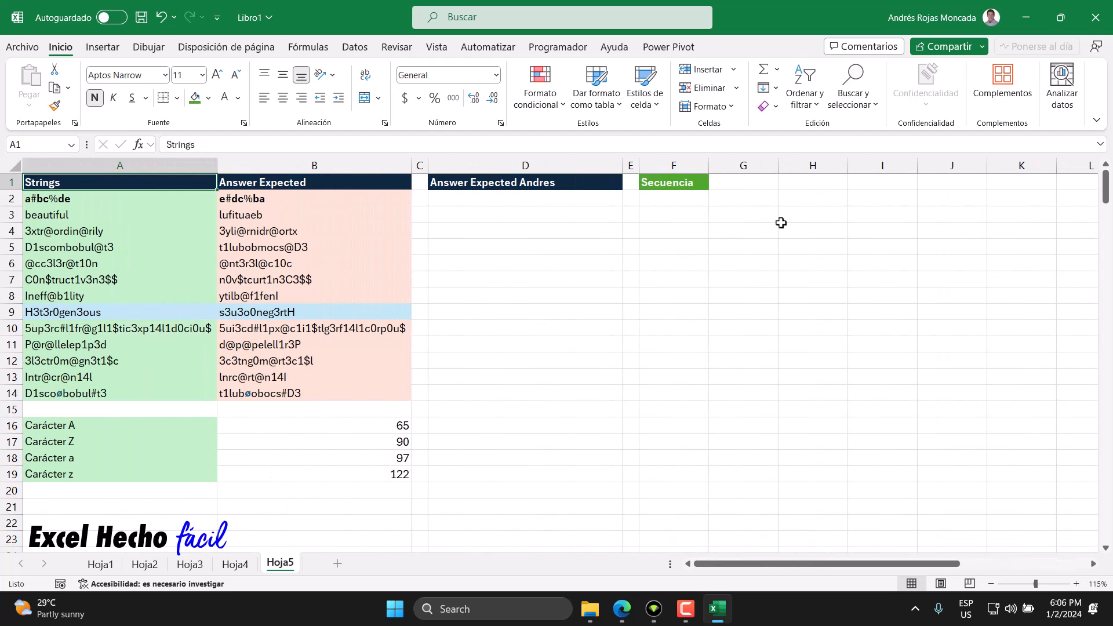
# Step: Begin a SECUENCIA formula in F2 whose row count is the length of the A9 string, LARGO(A9)
pyautogui.click(685, 200)
pyautogui.write('=secu')
pyautogui.press('Tab')
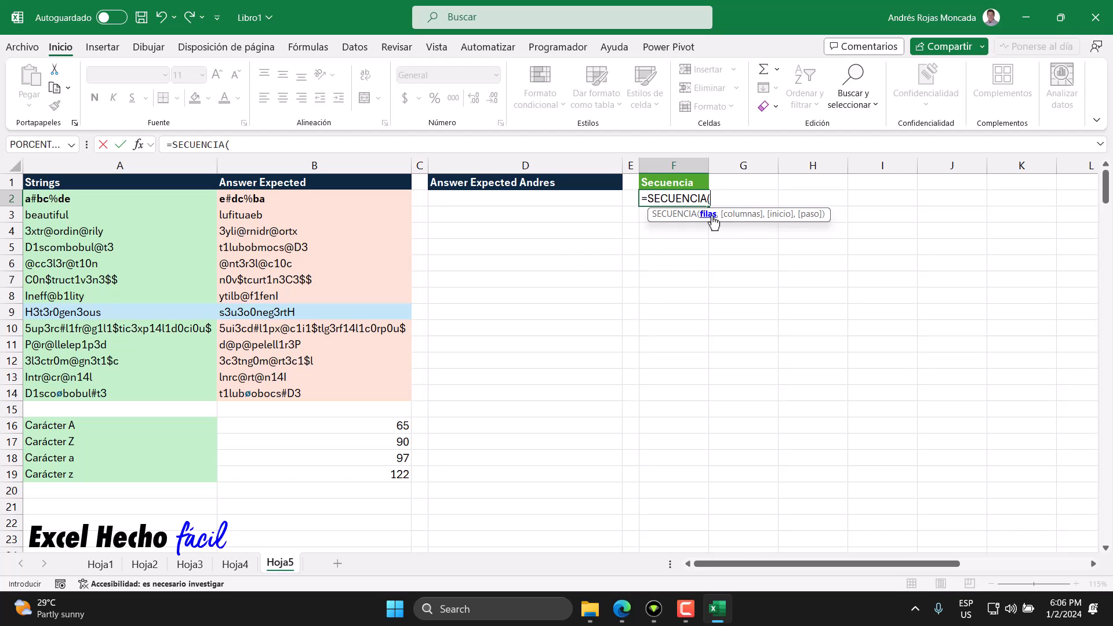
pyautogui.moveTo(785, 216); pyautogui.dragTo(755, 332)
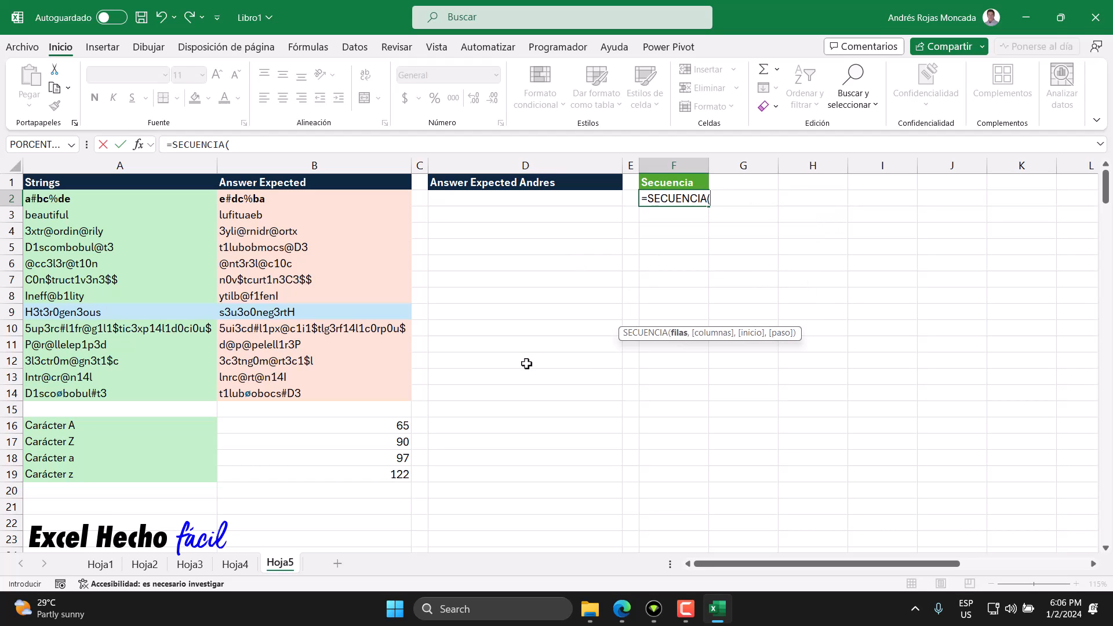
pyautogui.write('lar')
pyautogui.press('Tab')
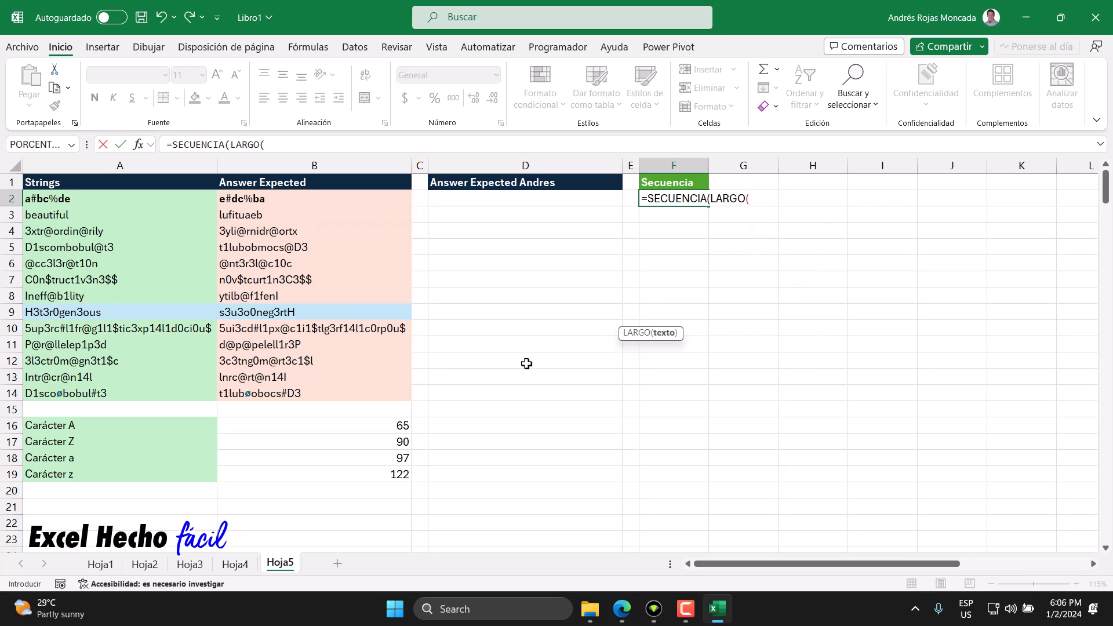
pyautogui.press('BackSpace')
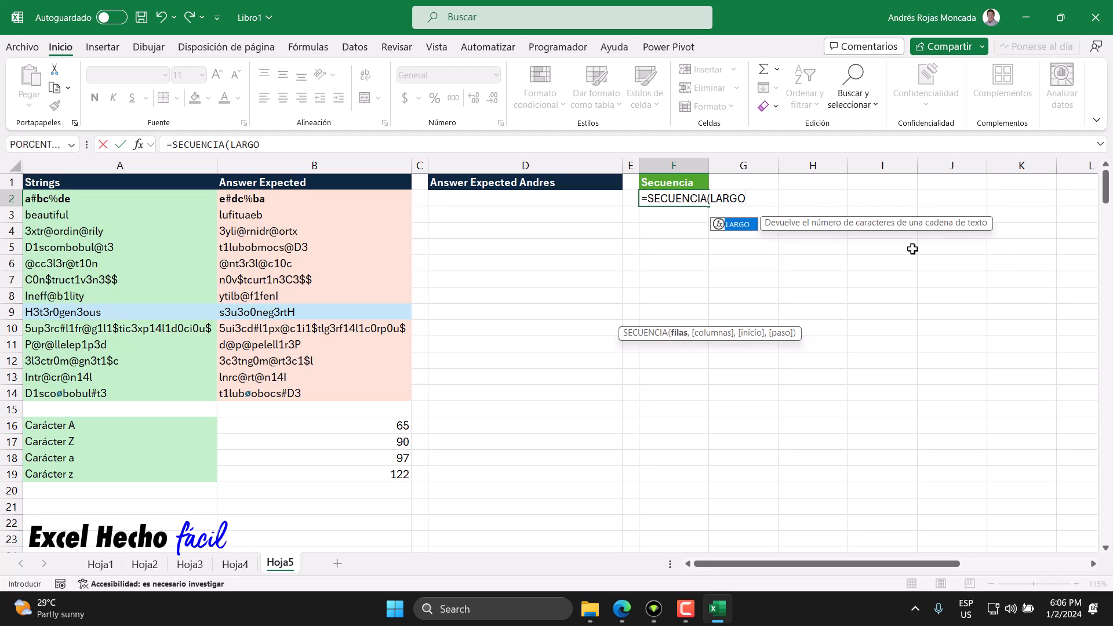
pyautogui.write('(')
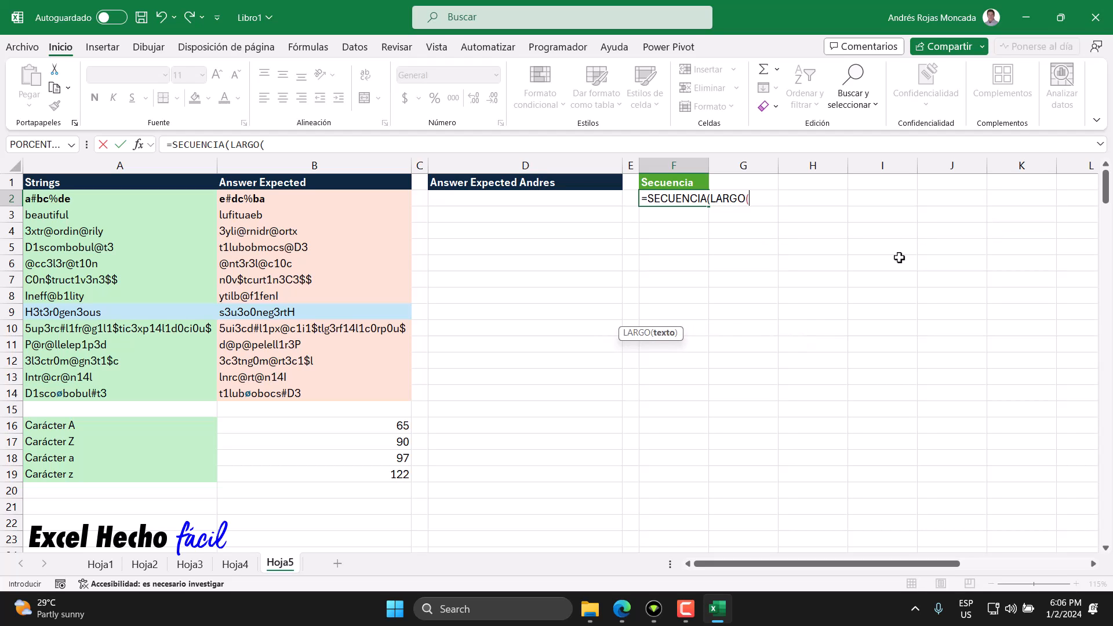
pyautogui.click(194, 311)
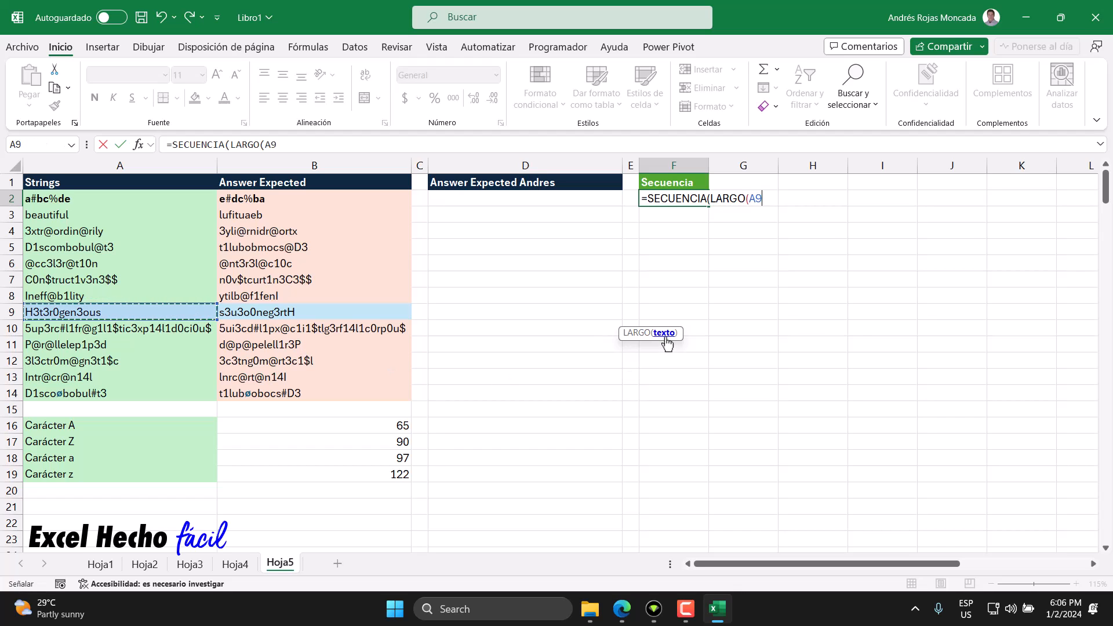
pyautogui.moveTo(671, 342); pyautogui.dragTo(757, 225)
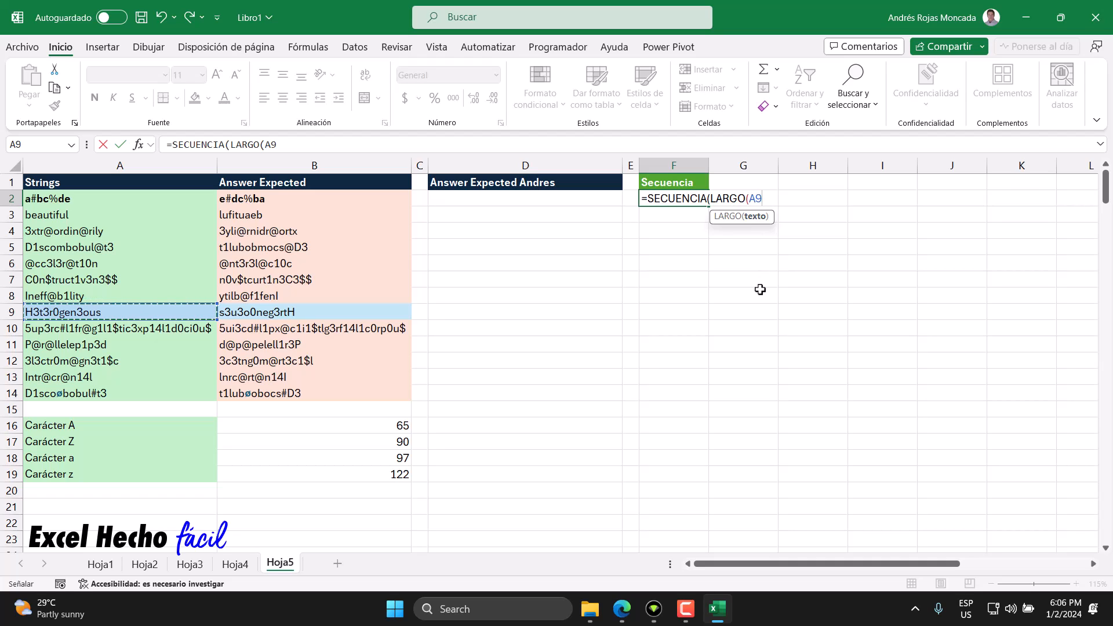
pyautogui.write(')')
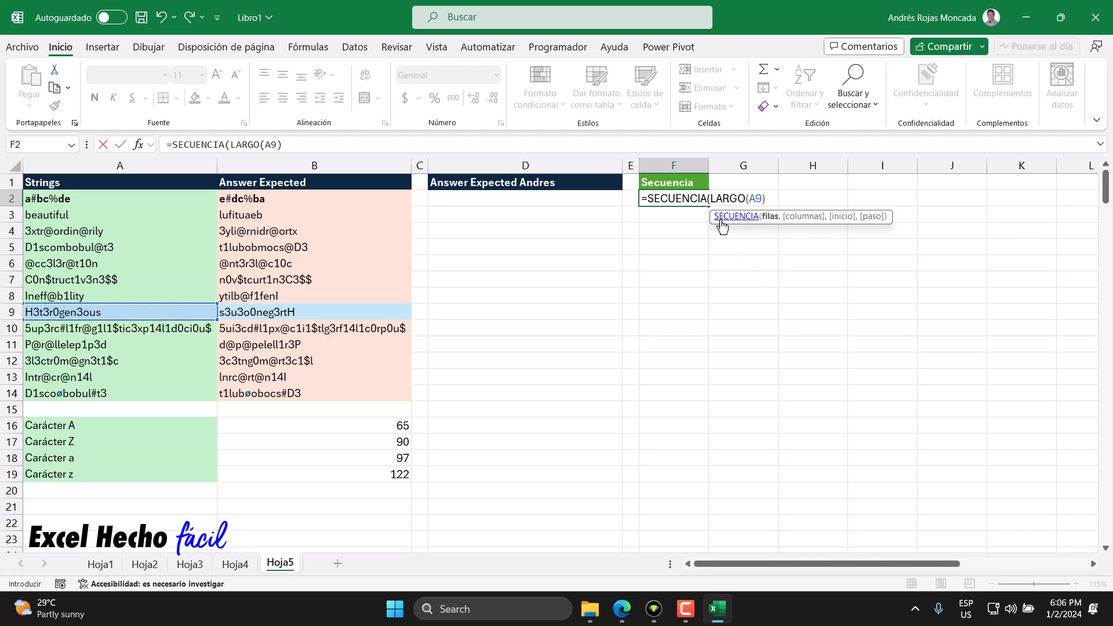
# Step: Evaluate the LARGO(A9) argument inside the F2 formula and undo the replacement
pyautogui.moveTo(710, 198); pyautogui.dragTo(766, 196)
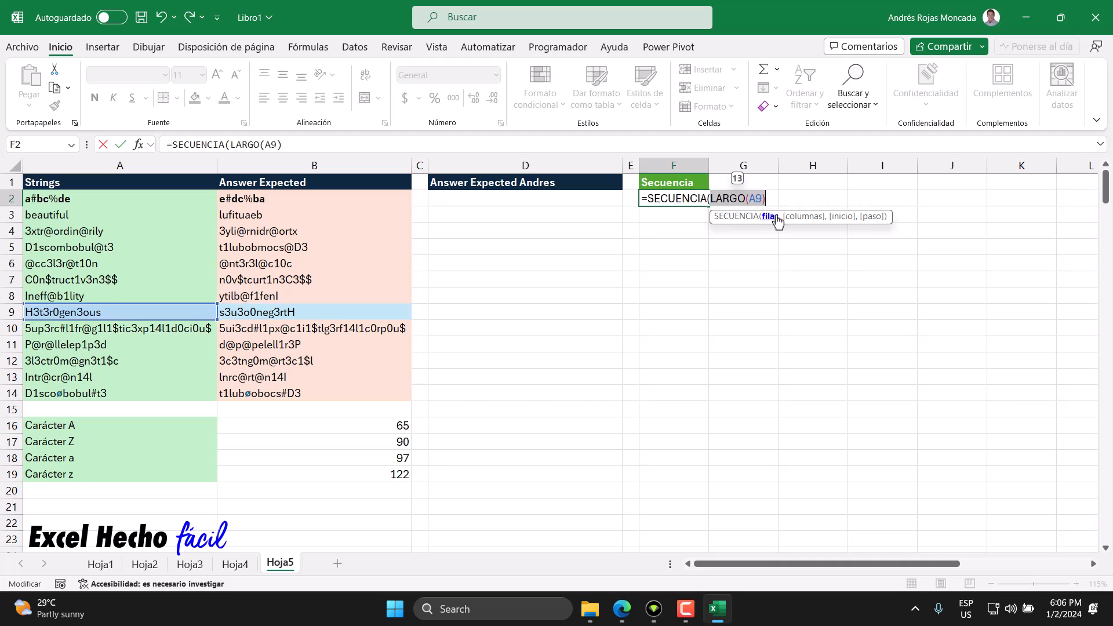
pyautogui.press('F9')
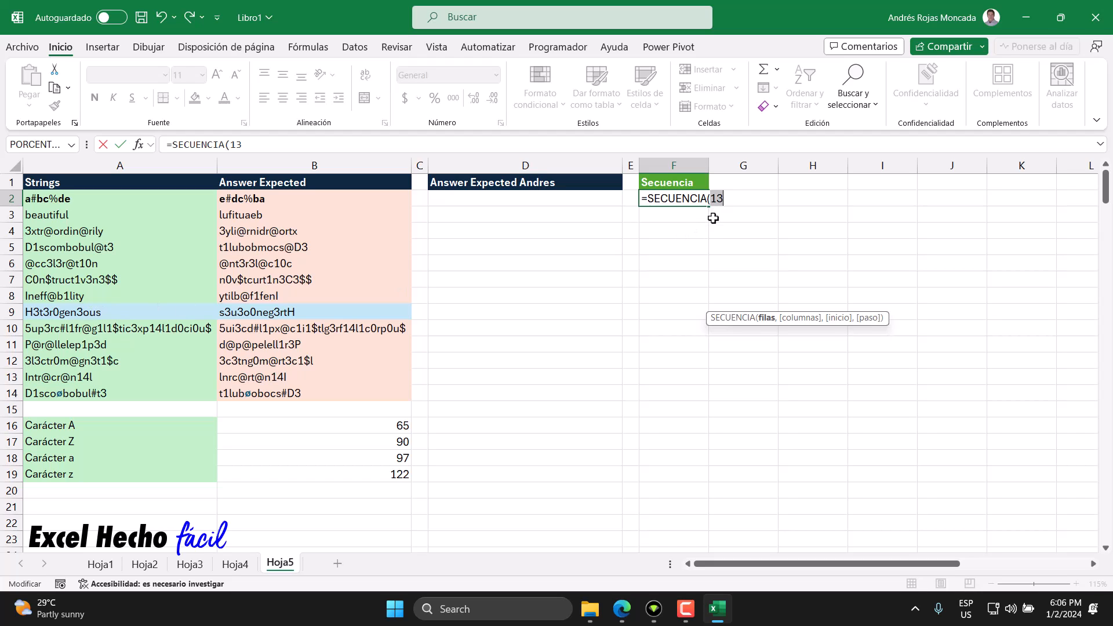
pyautogui.hotkey('ctrl', 'z')
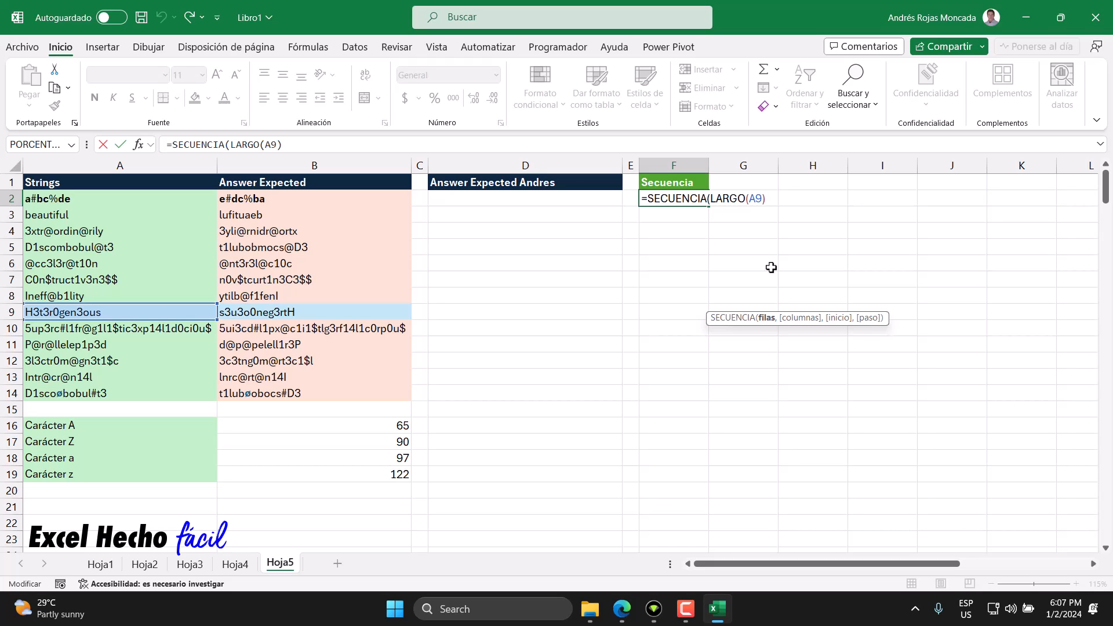
# Step: Complete and enter the F2 formula as =SECUENCIA(LARGO(A9))
pyautogui.click(767, 318)
pyautogui.press('End')
pyautogui.write(')')
pyautogui.press('Left')
pyautogui.press('Left')
pyautogui.press('Left')
pyautogui.press('Left')
pyautogui.press('Left')
pyautogui.press('Left')
pyautogui.press('Left')
pyautogui.press('Left')
pyautogui.press('Left')
pyautogui.press('Left')
pyautogui.click(776, 326)
pyautogui.click(771, 199)
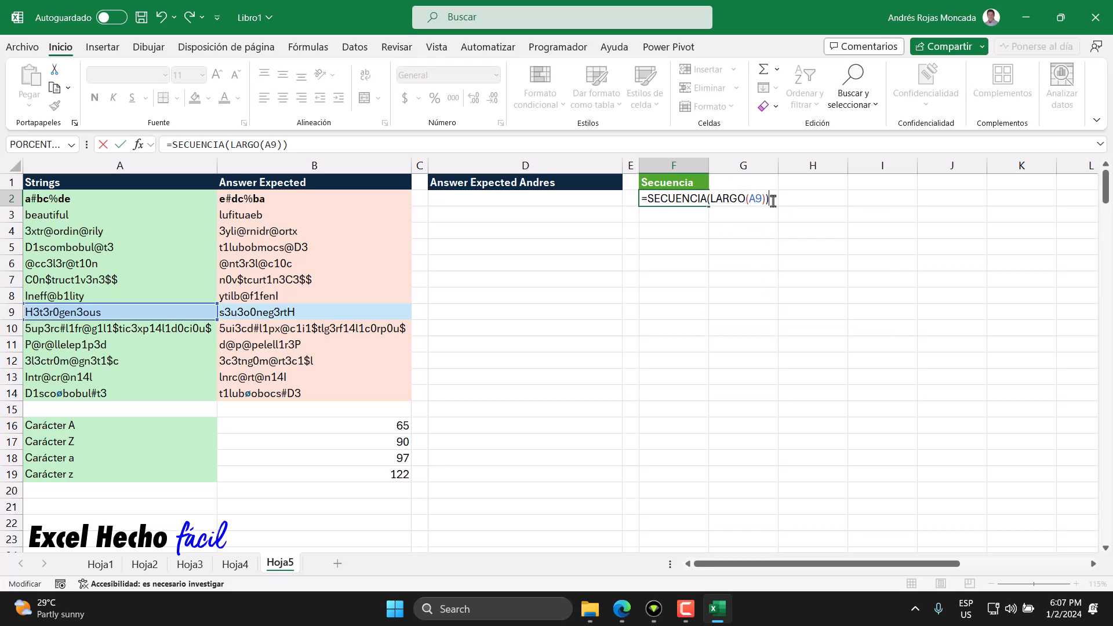
pyautogui.press('Return')
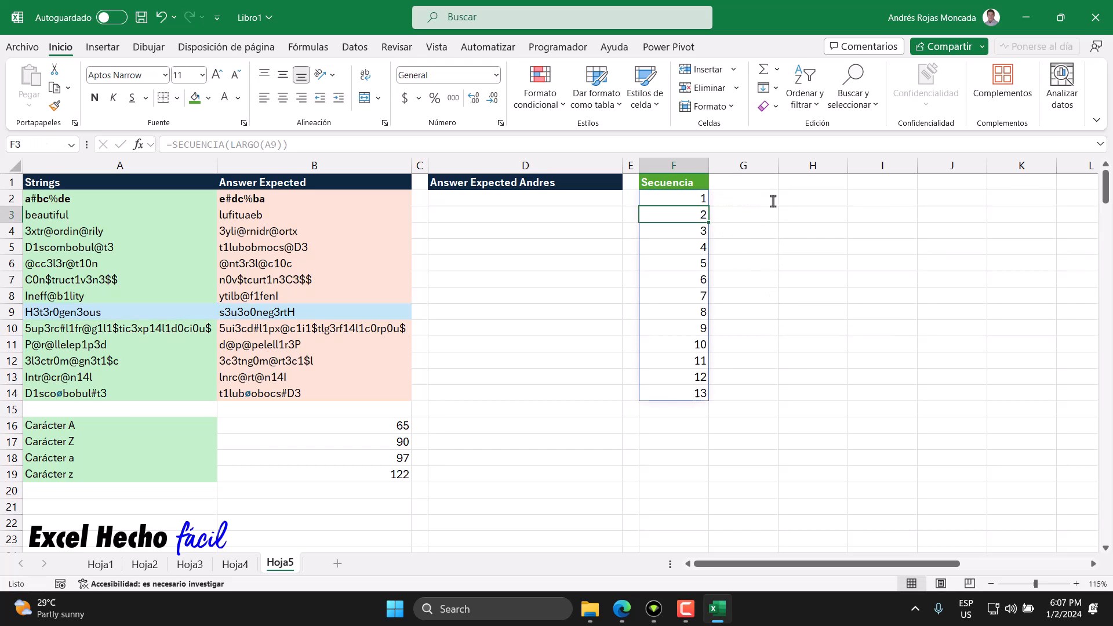
# Step: Examine the generated sequence in F2:F14 number by number
pyautogui.click(699, 201)
pyautogui.moveTo(699, 202); pyautogui.dragTo(686, 392)
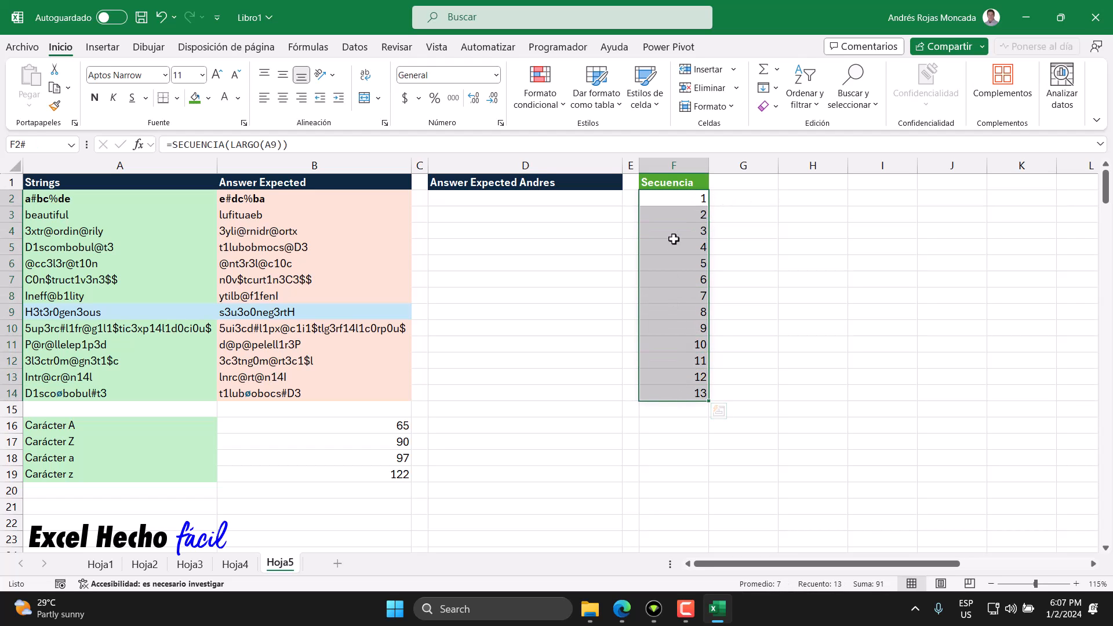
pyautogui.click(675, 200)
pyautogui.click(674, 215)
pyautogui.click(679, 234)
pyautogui.click(679, 248)
pyautogui.click(682, 263)
pyautogui.click(679, 281)
pyautogui.click(682, 296)
pyautogui.click(679, 312)
pyautogui.click(678, 328)
pyautogui.click(678, 345)
pyautogui.click(679, 360)
pyautogui.click(679, 376)
pyautogui.click(678, 392)
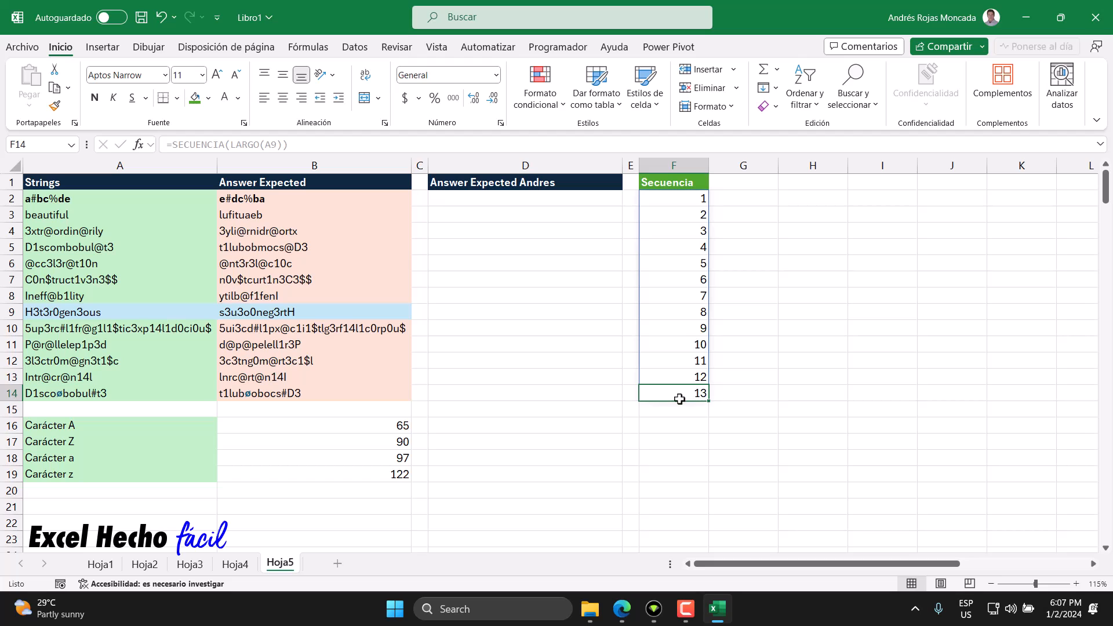
# Step: Compare the first four sequence numbers, F2:F5, with the character positions of the string in A9
pyautogui.click(678, 196)
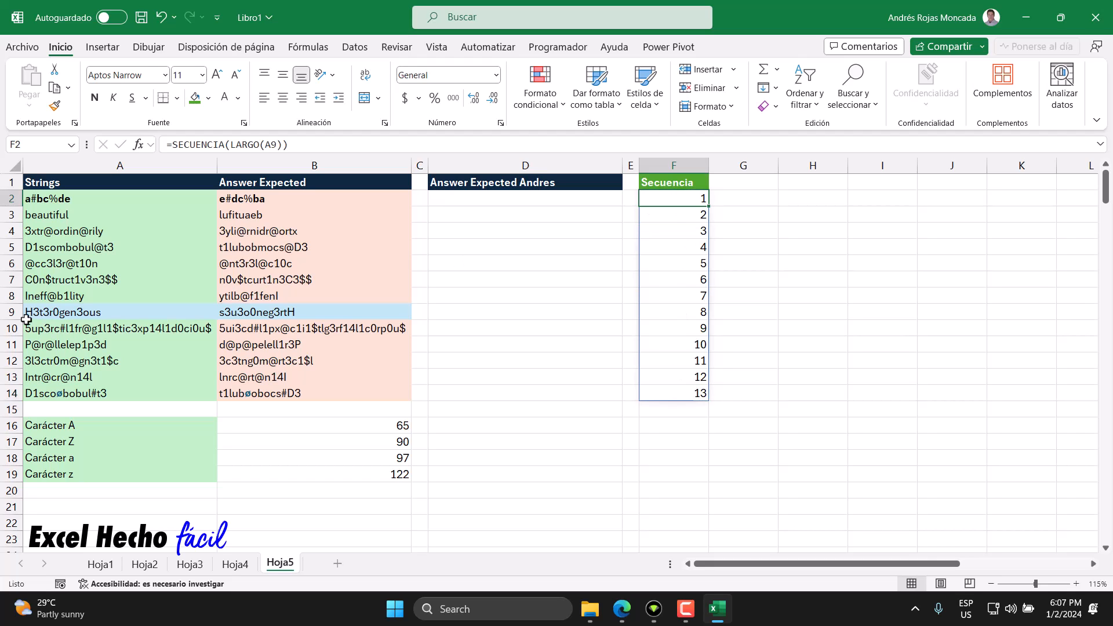
pyautogui.click(686, 218)
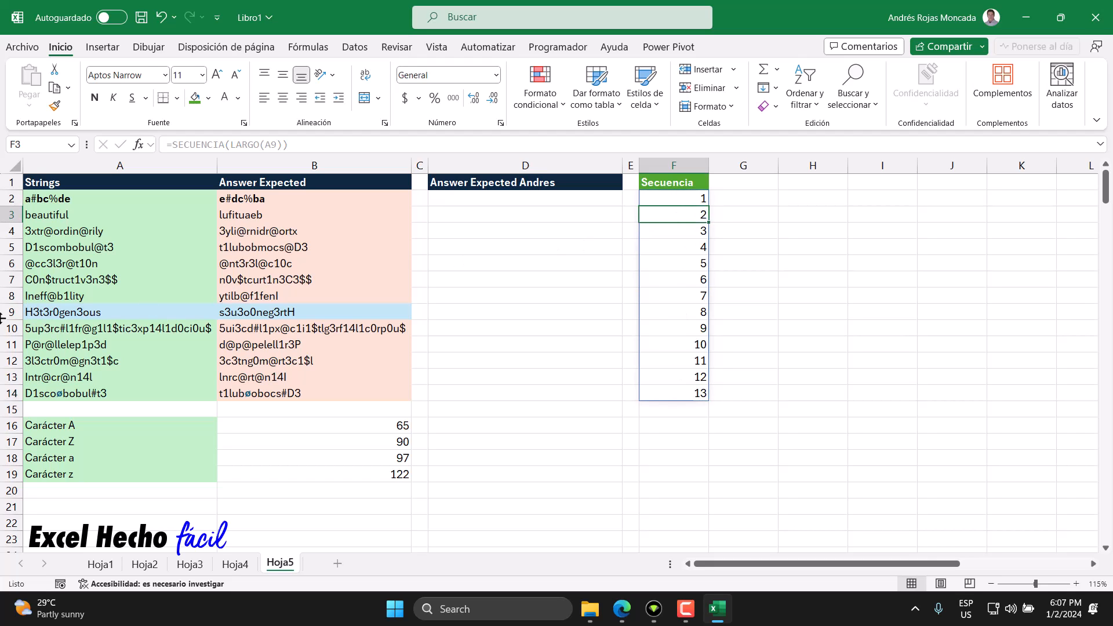
pyautogui.click(665, 230)
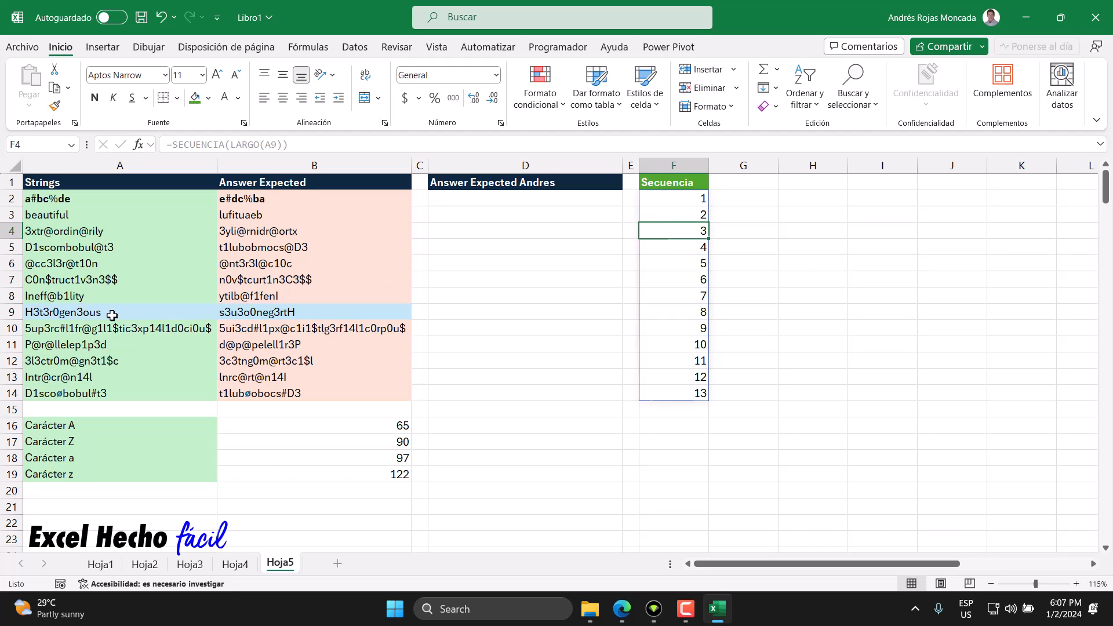
pyautogui.click(670, 251)
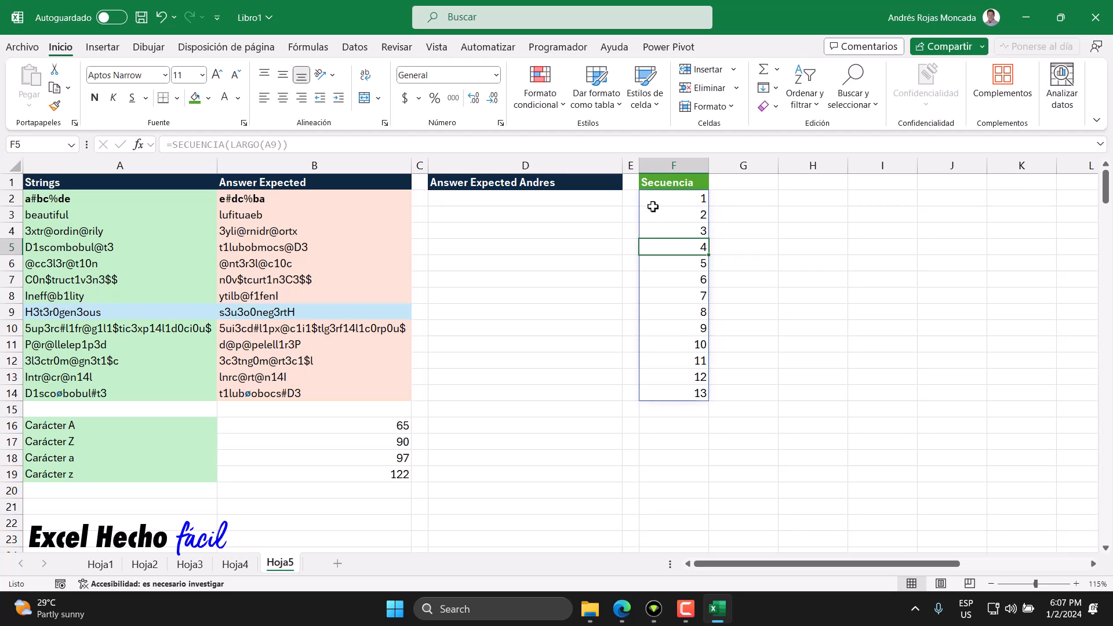
# Step: Add the header "Romper" in G1 and copy the formatting of the "Secuencia" header to it
pyautogui.click(718, 186)
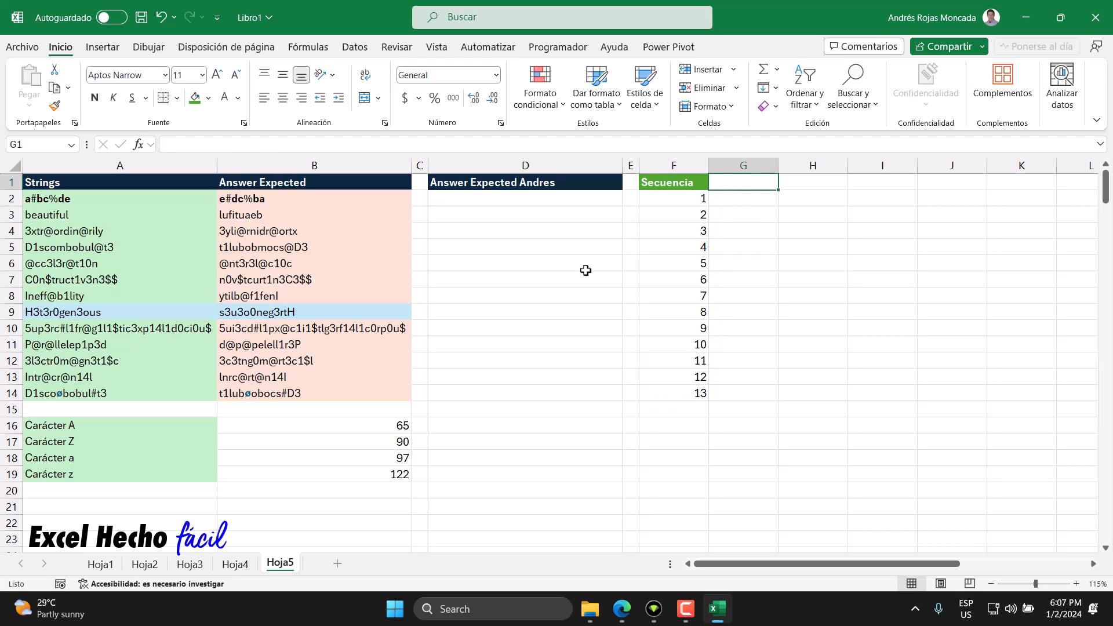
pyautogui.write('Rmo')
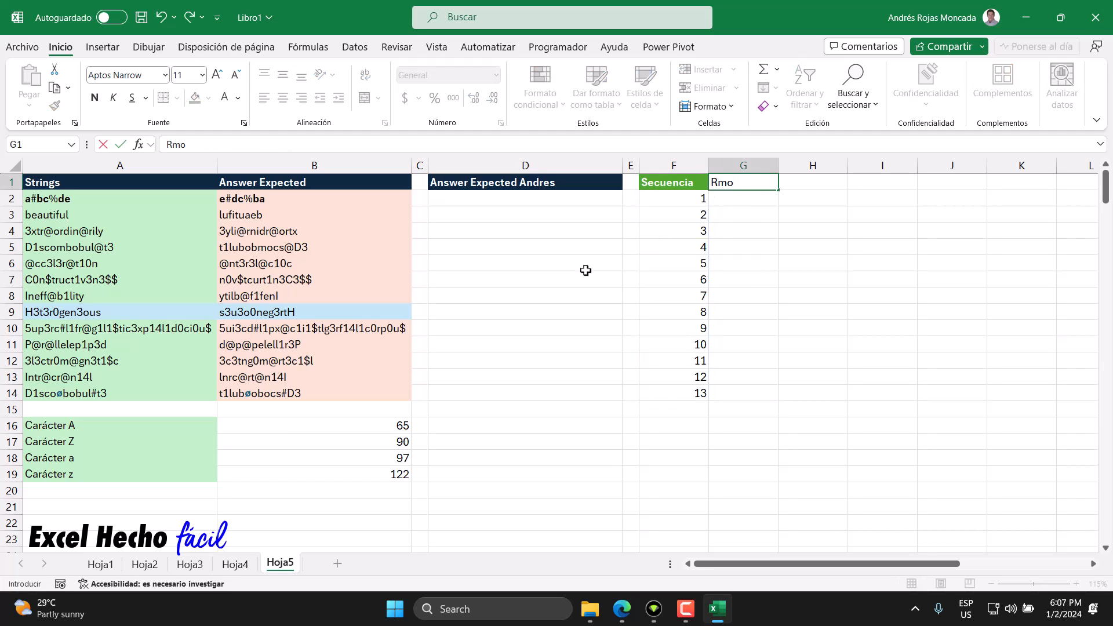
pyautogui.write('omper')
pyautogui.press('Return')
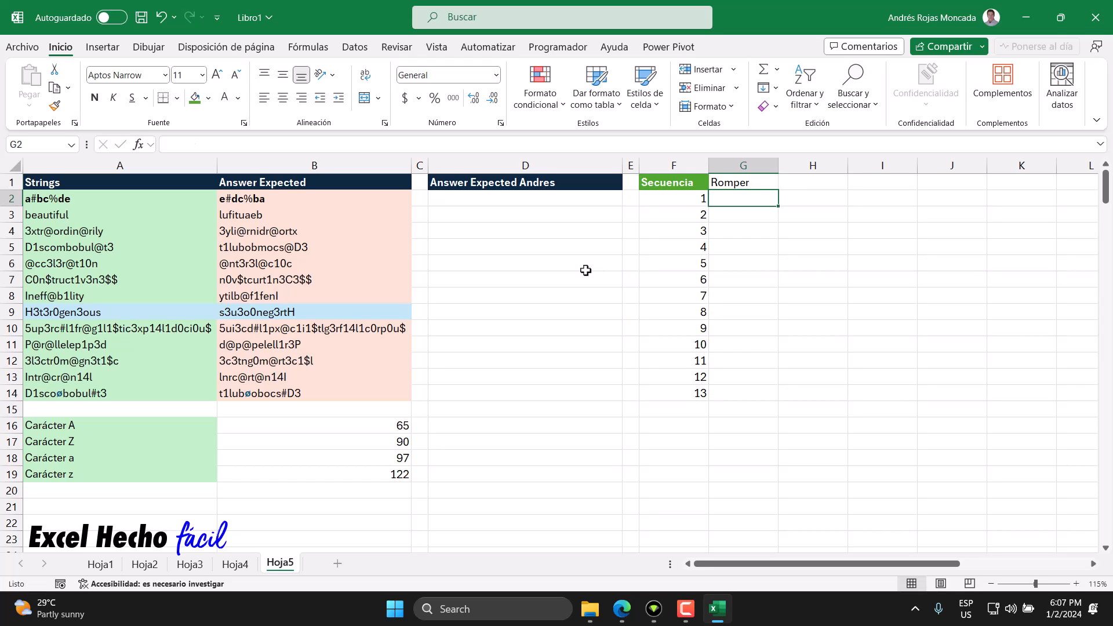
pyautogui.click(670, 181)
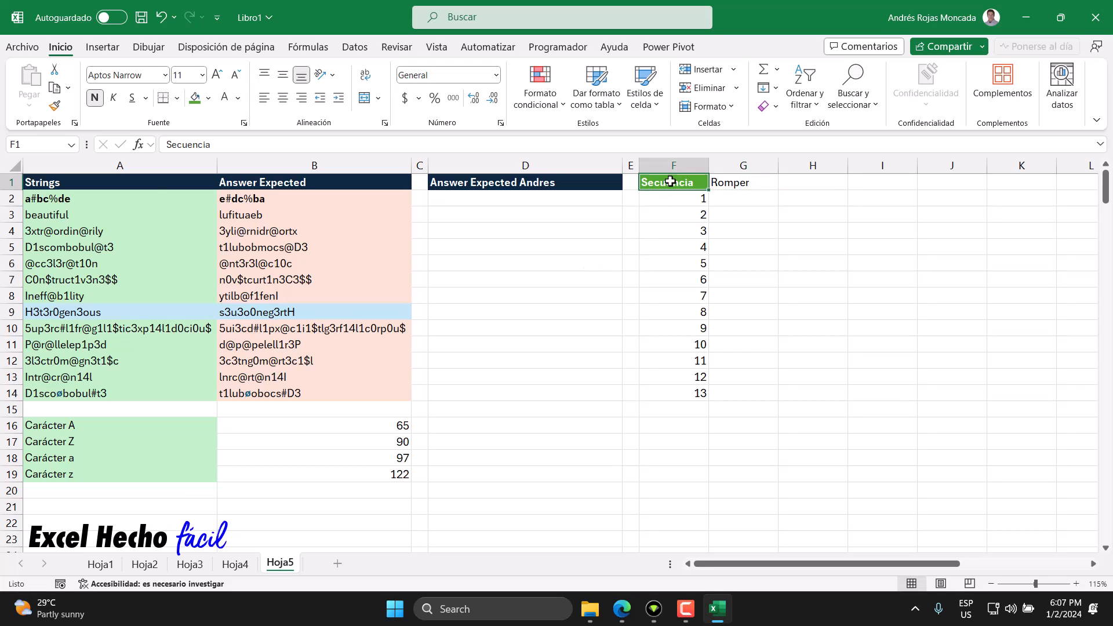
pyautogui.click(54, 104)
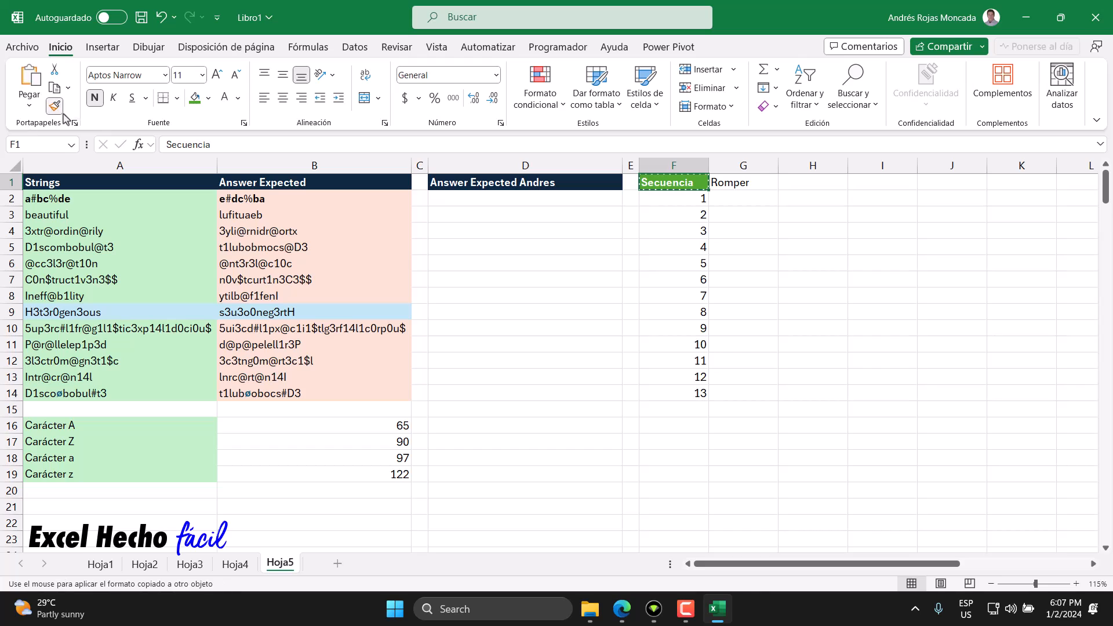
pyautogui.click(747, 185)
# Step: Enter =EXTRAE(A9,5,1) in G2 to extract the fifth character of the A9 string
pyautogui.click(741, 199)
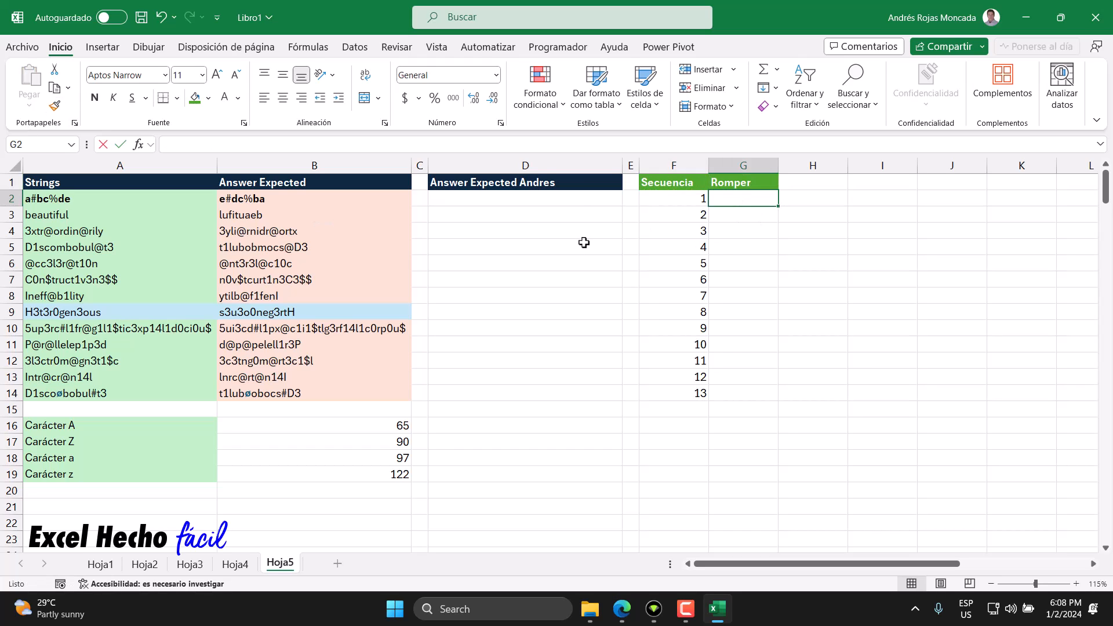
pyautogui.write('=extr')
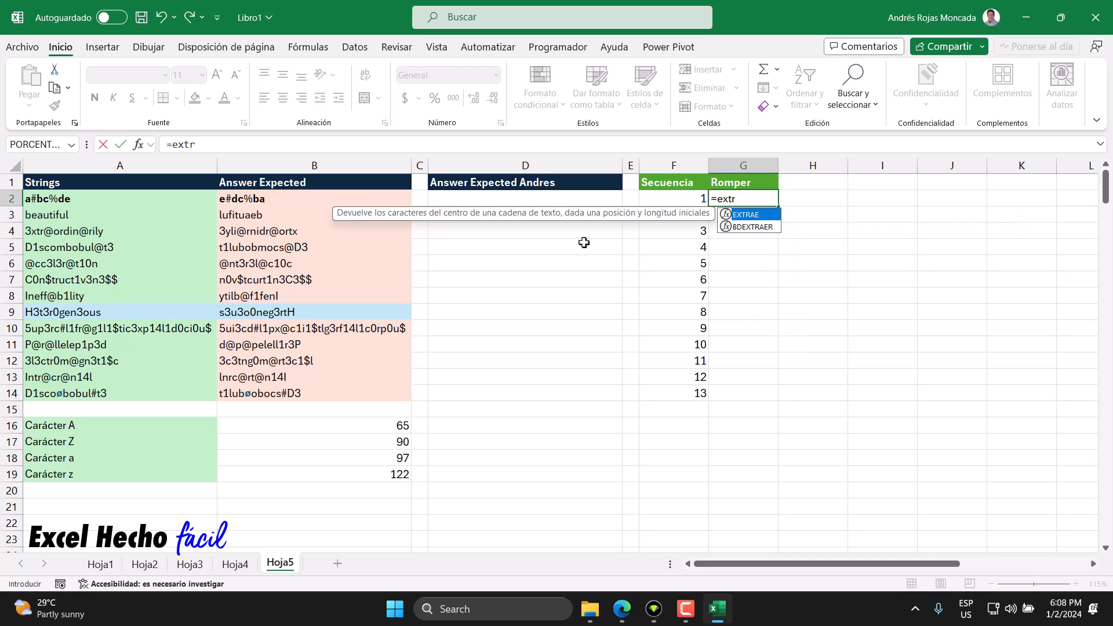
pyautogui.press('Tab')
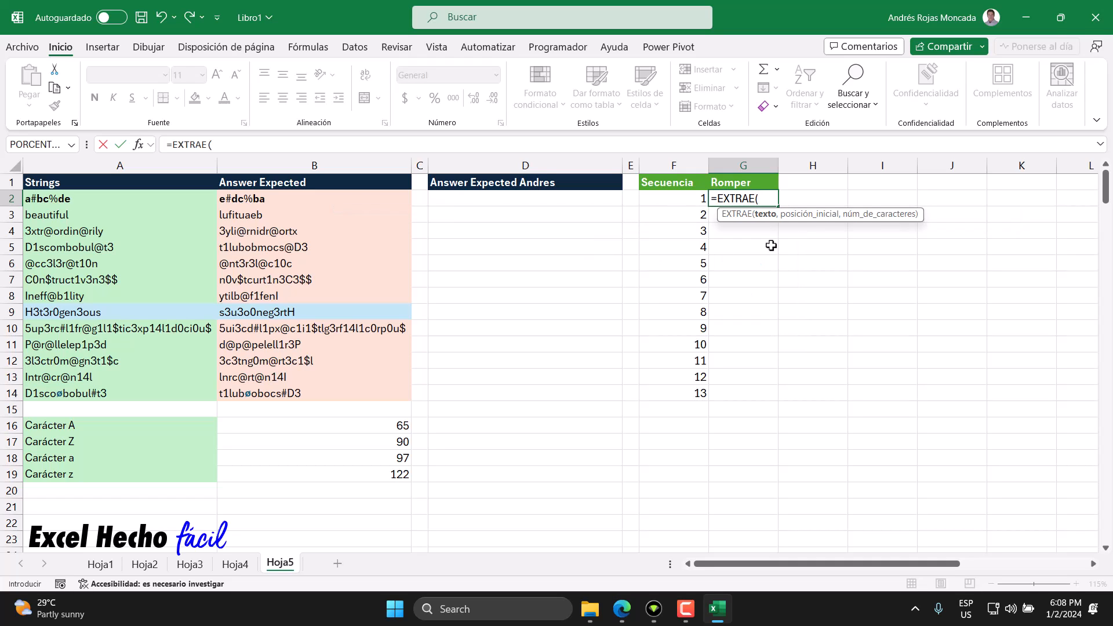
pyautogui.press('BackSpace')
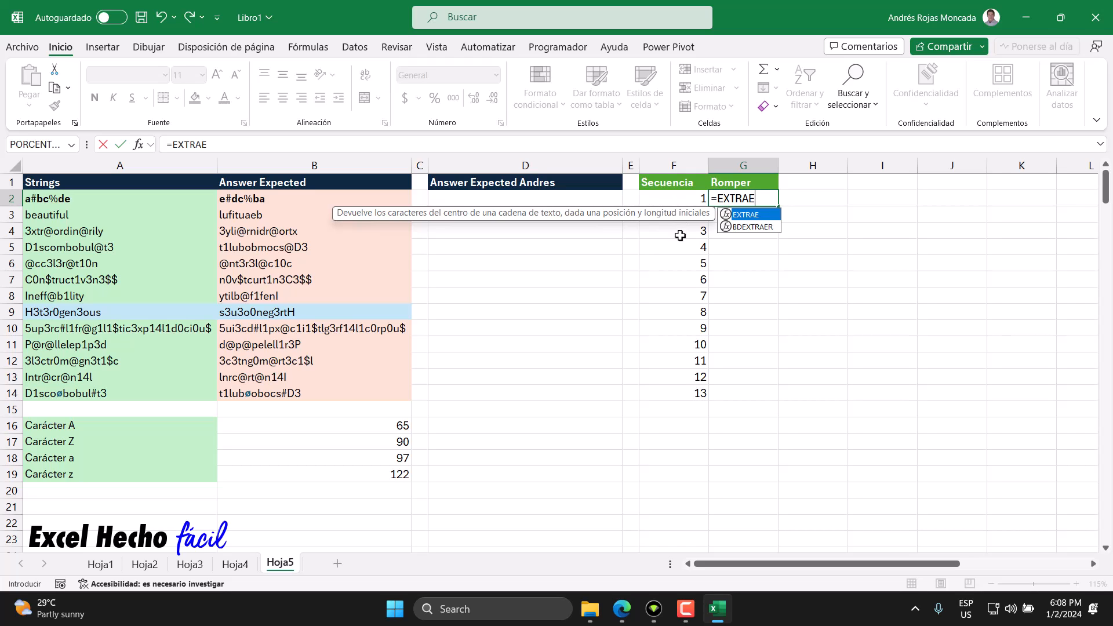
pyautogui.write('(')
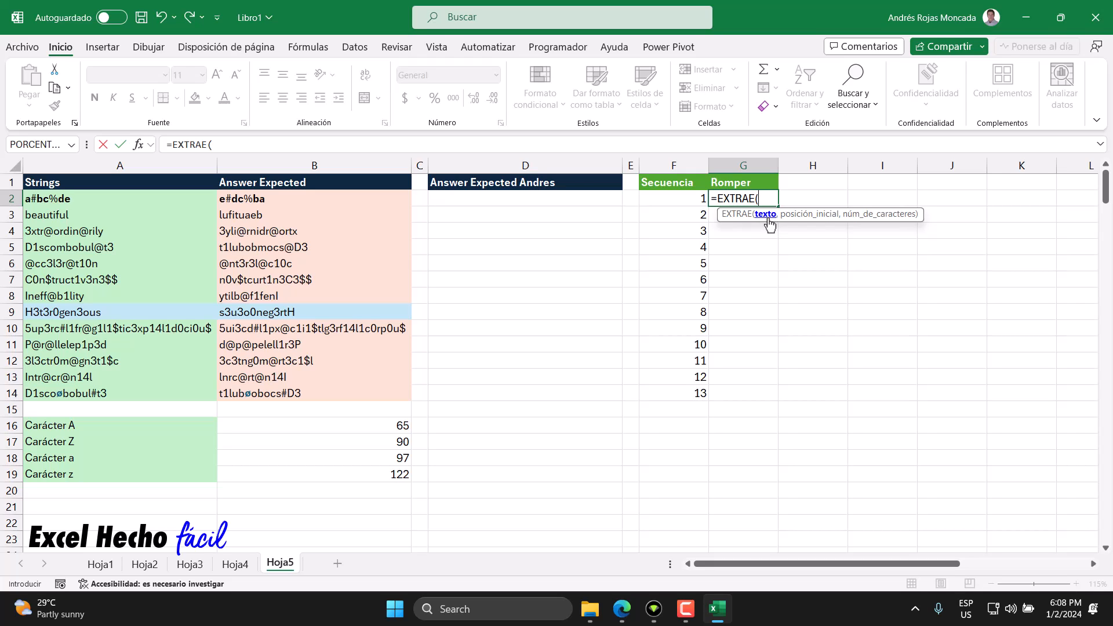
pyautogui.click(174, 315)
pyautogui.write(',')
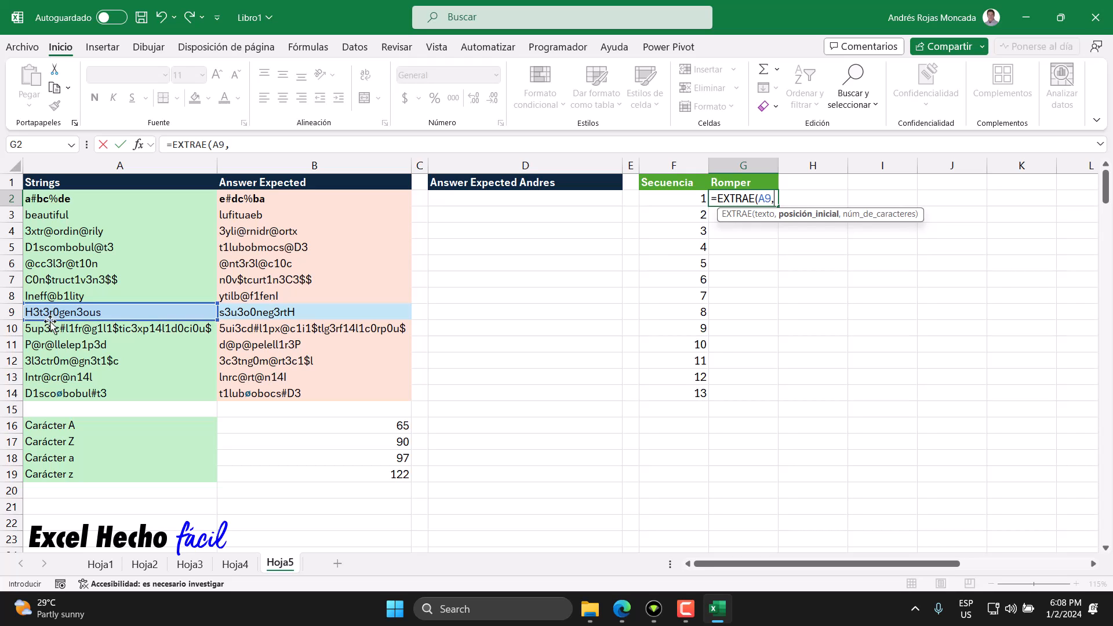
pyautogui.write('5')
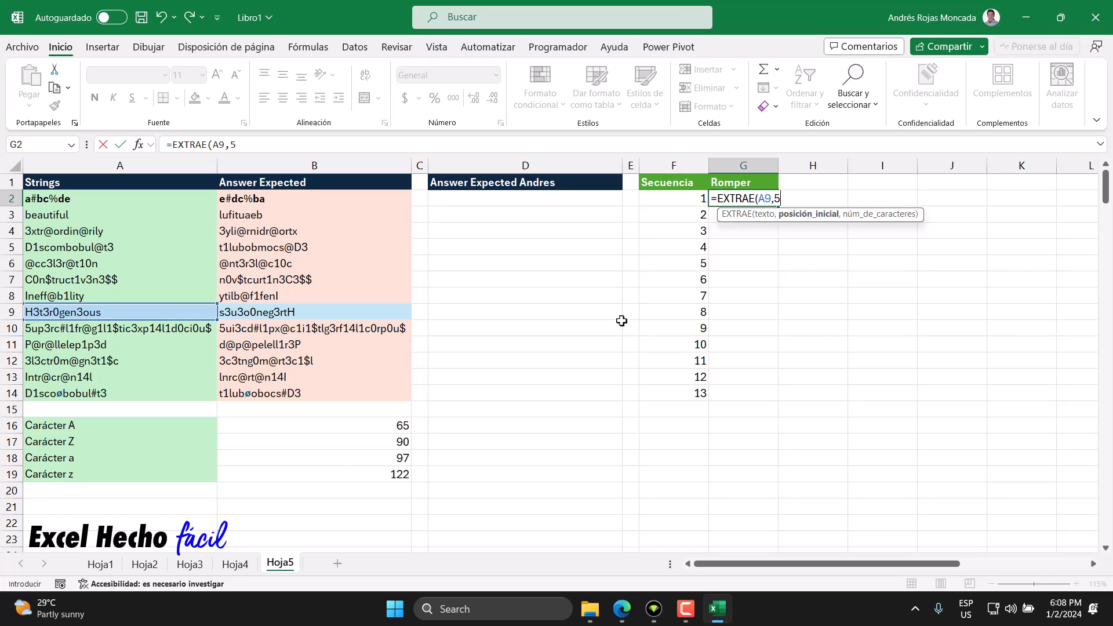
pyautogui.write(',1)')
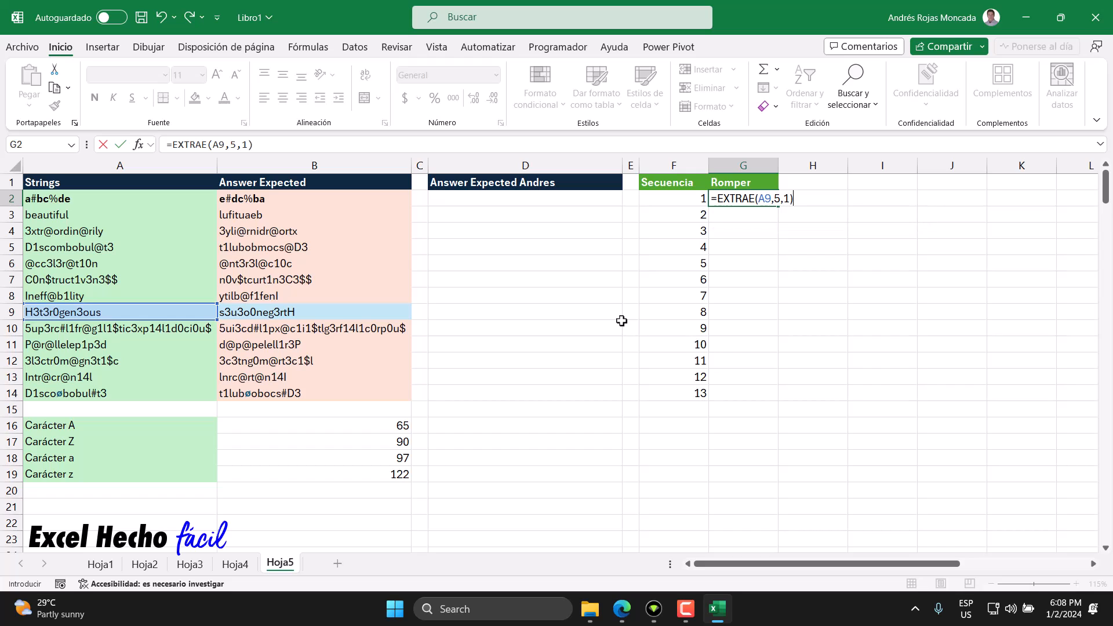
pyautogui.press('Return')
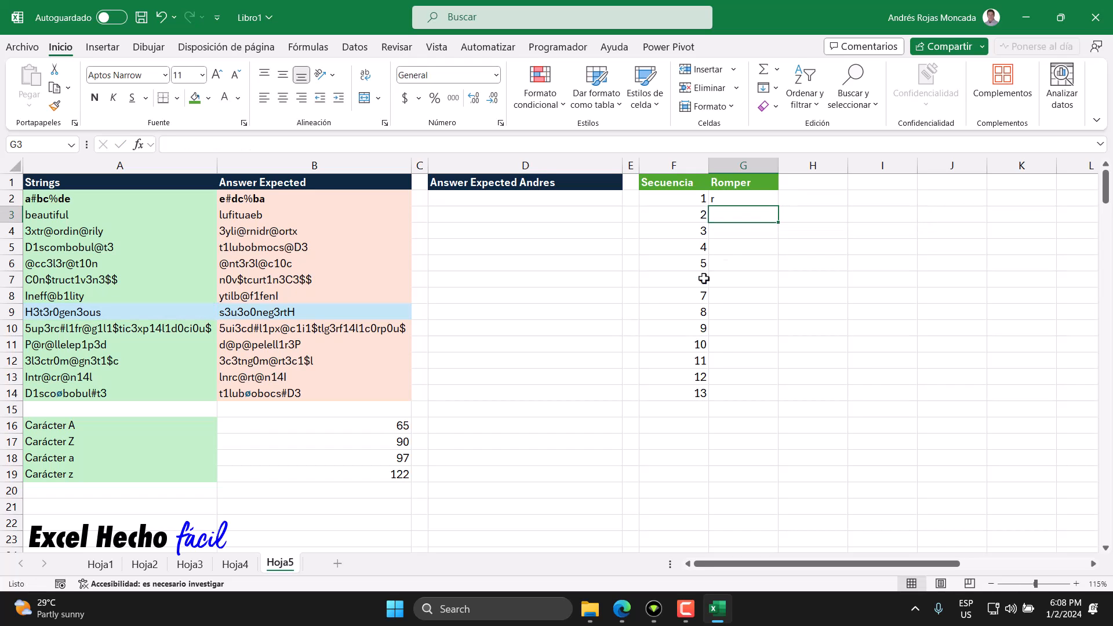
# Step: Change the formula in G2 to =EXTRAE(A9,F2#,1) so the start position uses the whole spilled sequence
pyautogui.click(731, 199)
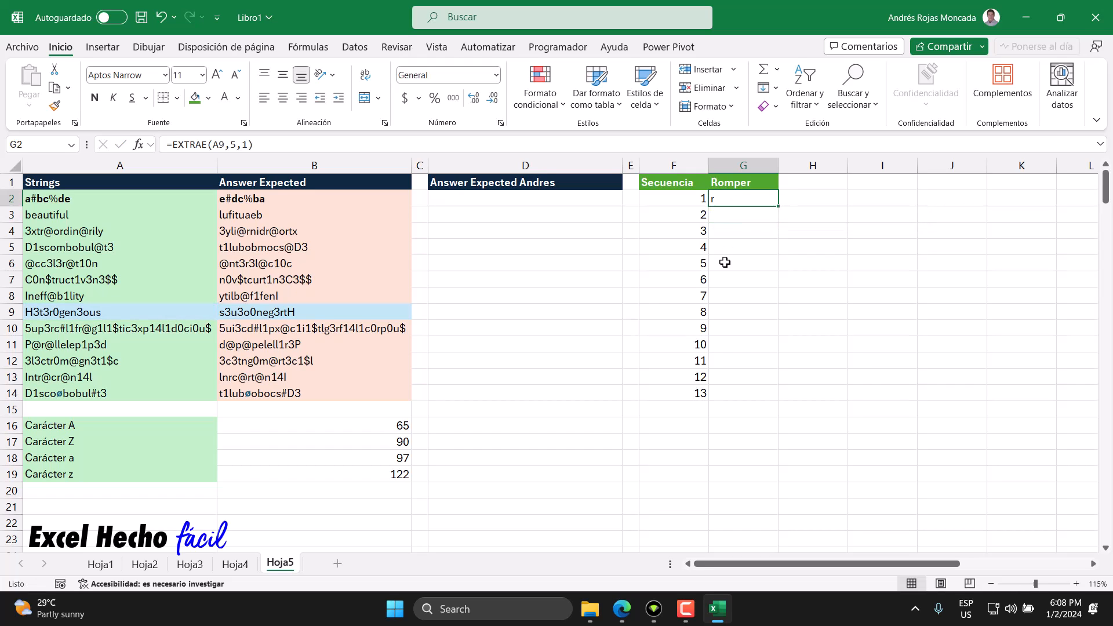
pyautogui.press('F2')
pyautogui.click(776, 199)
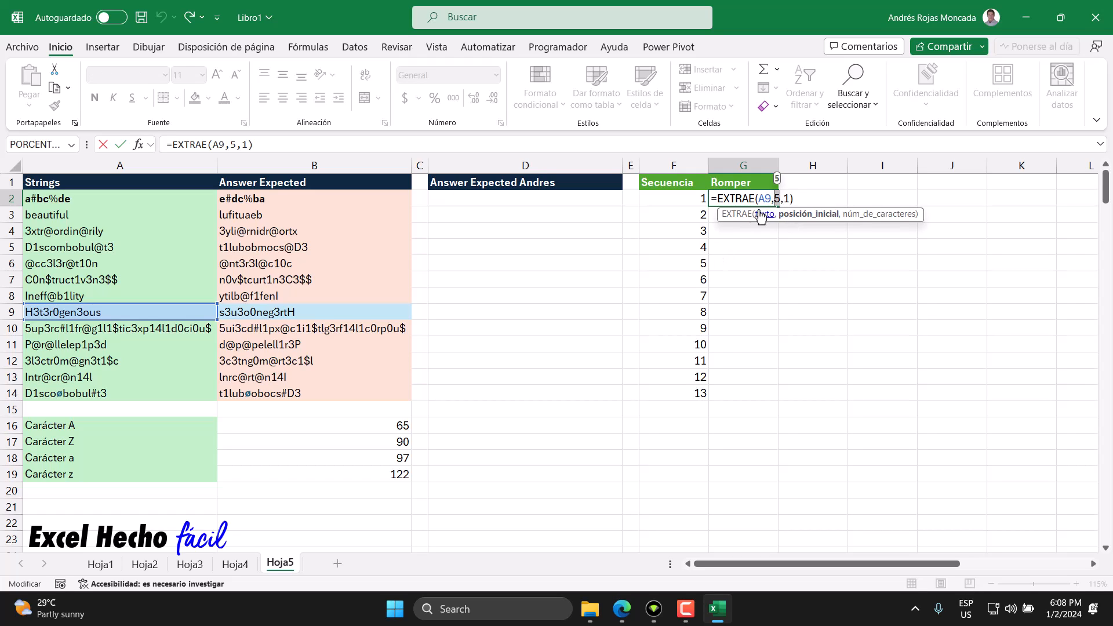
pyautogui.click(702, 197)
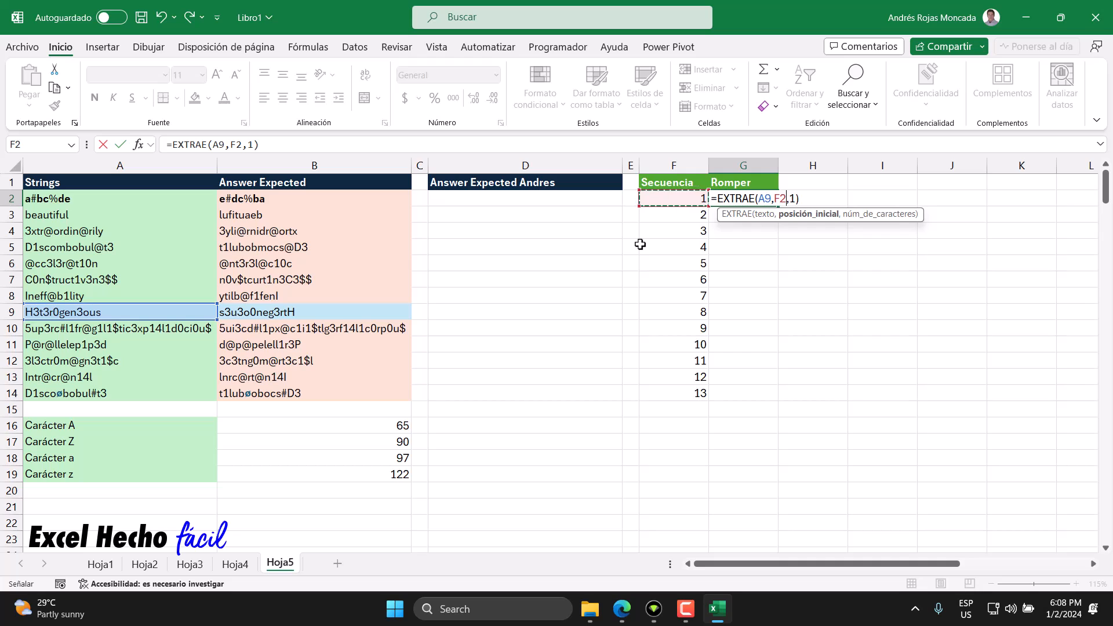
pyautogui.write('#')
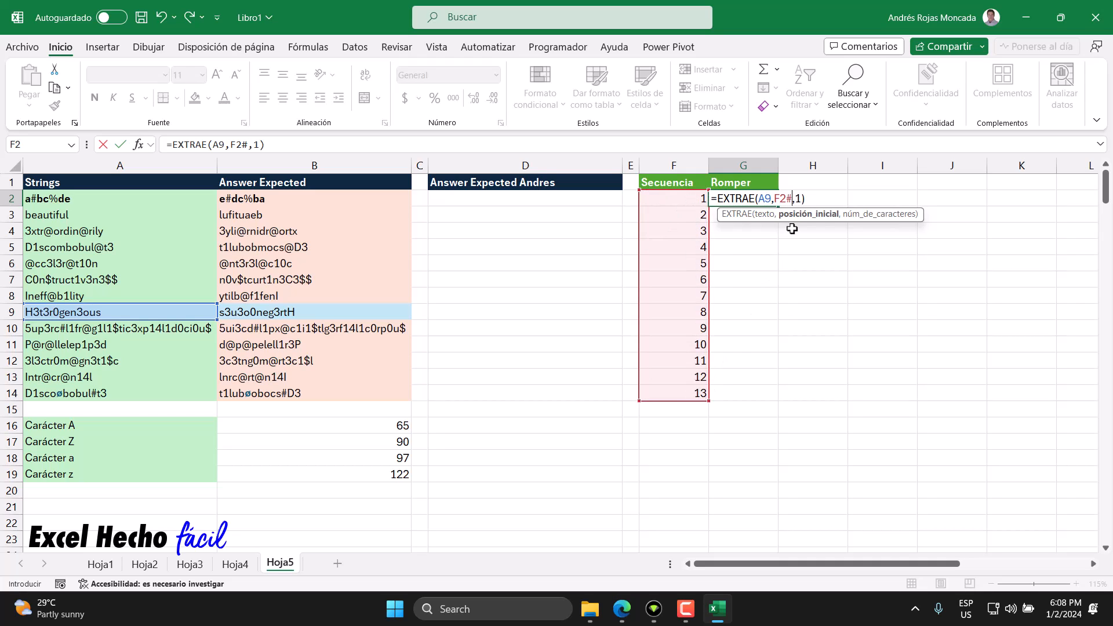
pyautogui.click(799, 199)
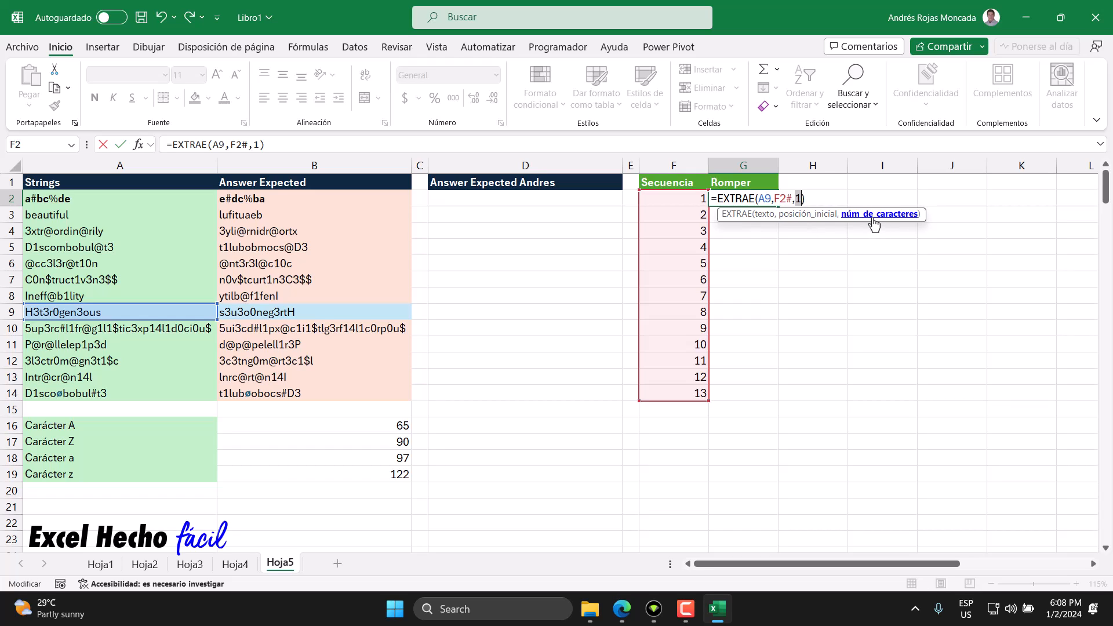
pyautogui.click(811, 199)
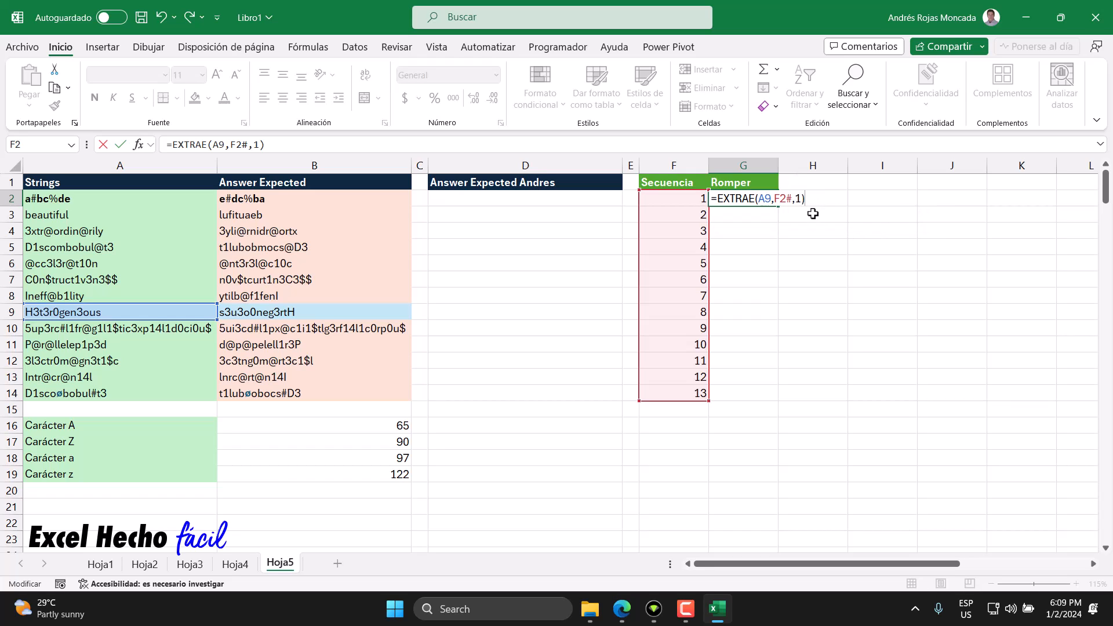
pyautogui.press('Return')
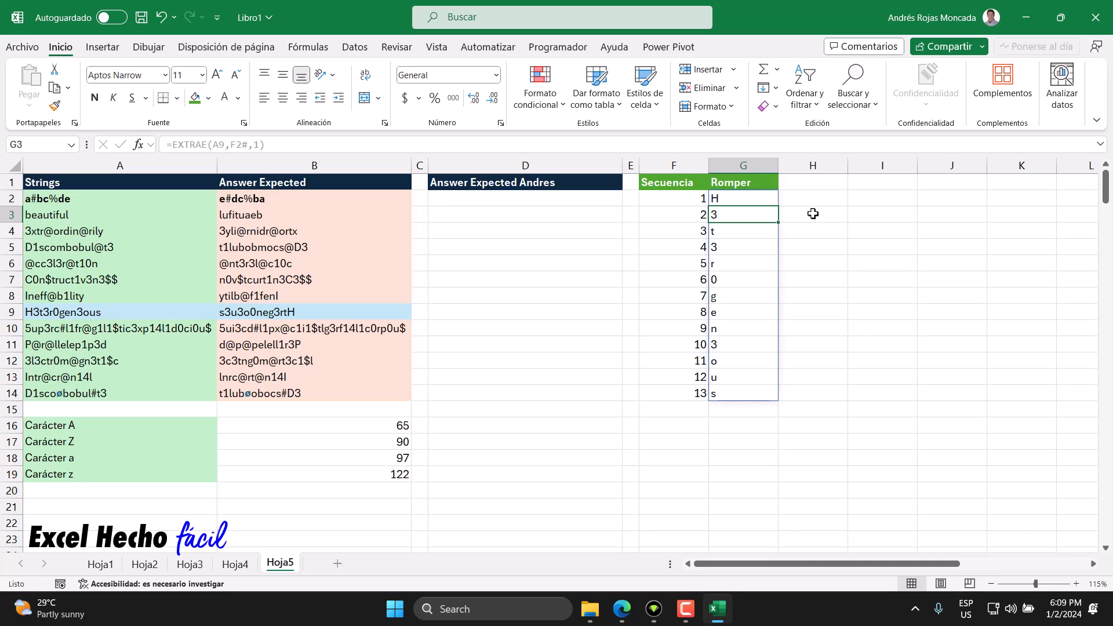
# Step: Examine the split characters in G2:G14 one by one, from the last character back to the first
pyautogui.moveTo(741, 199); pyautogui.dragTo(738, 391)
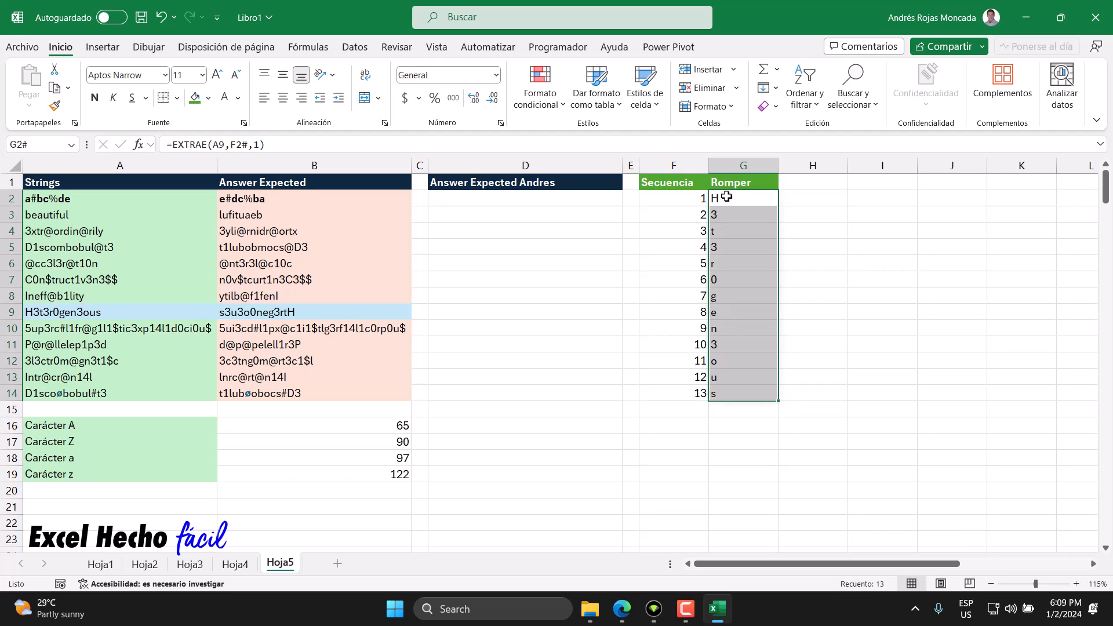
pyautogui.click(722, 380)
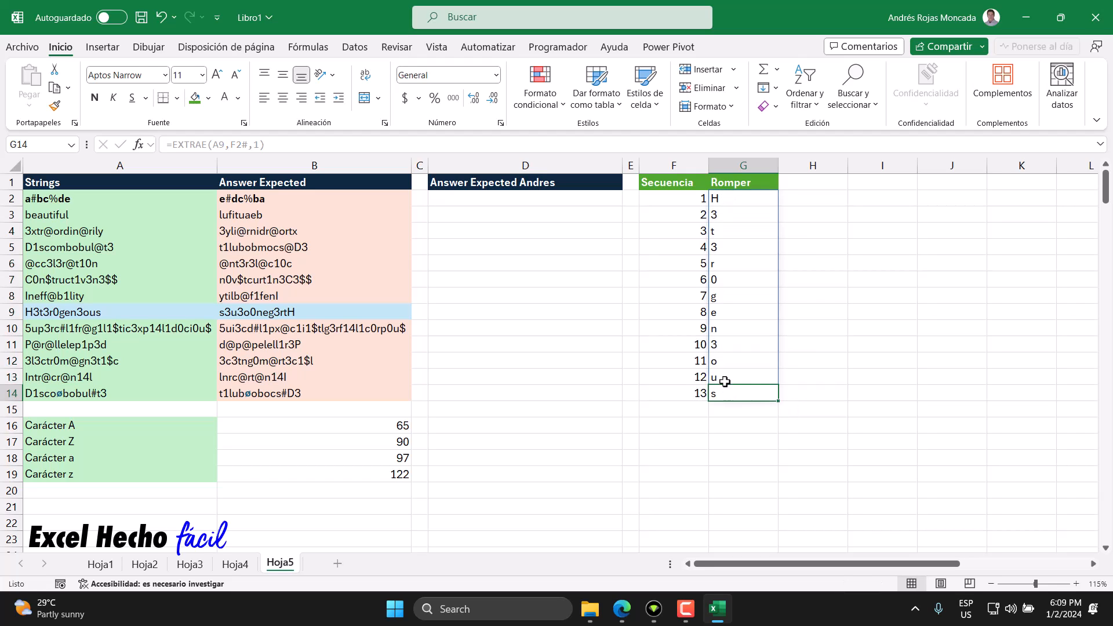
pyautogui.click(724, 364)
pyautogui.click(725, 356)
pyautogui.click(724, 342)
pyautogui.click(726, 316)
pyautogui.click(725, 306)
pyautogui.click(725, 293)
pyautogui.click(726, 278)
pyautogui.click(727, 258)
pyautogui.click(729, 232)
pyautogui.click(730, 217)
pyautogui.click(733, 199)
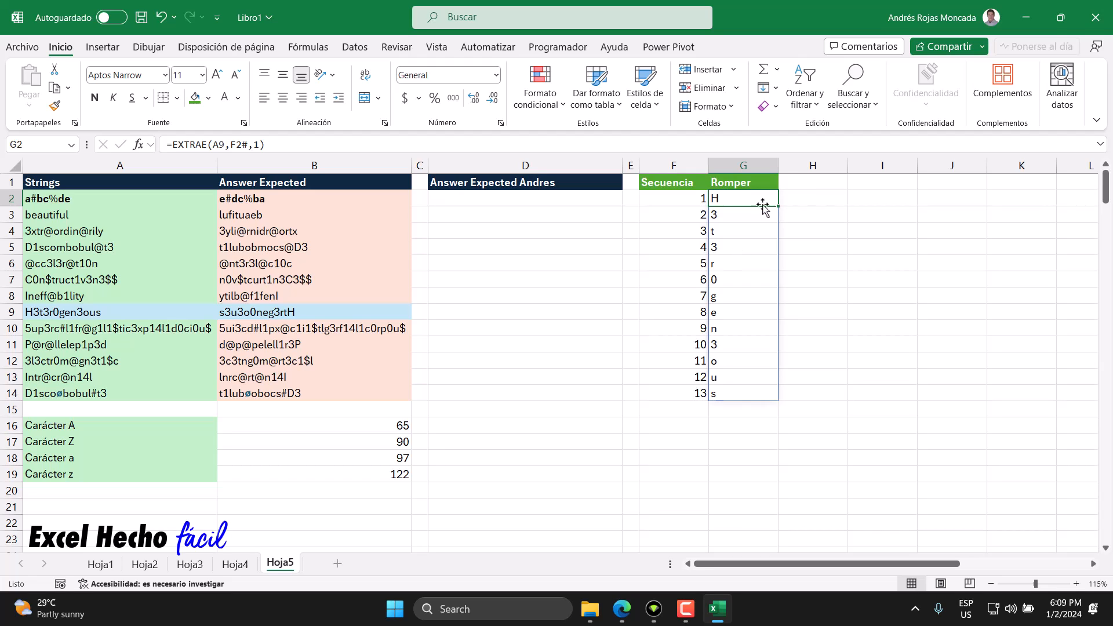
# Step: Add the header "Codigo" in H1 and copy the formatting of the "Romper" header to it
pyautogui.click(790, 181)
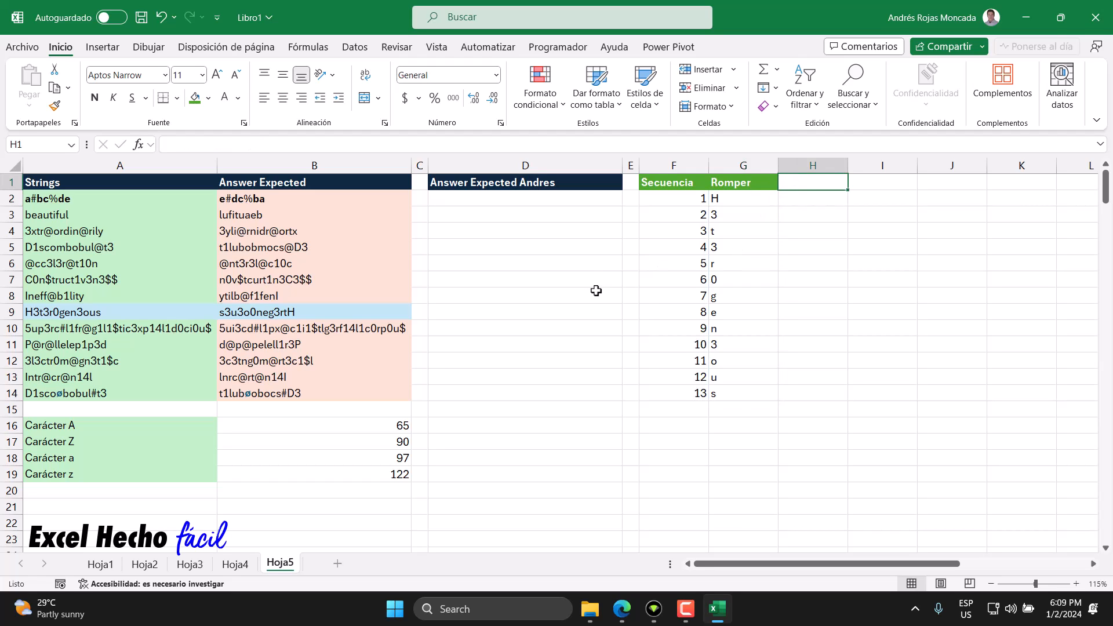
pyautogui.write('Codigo')
pyautogui.press('Return')
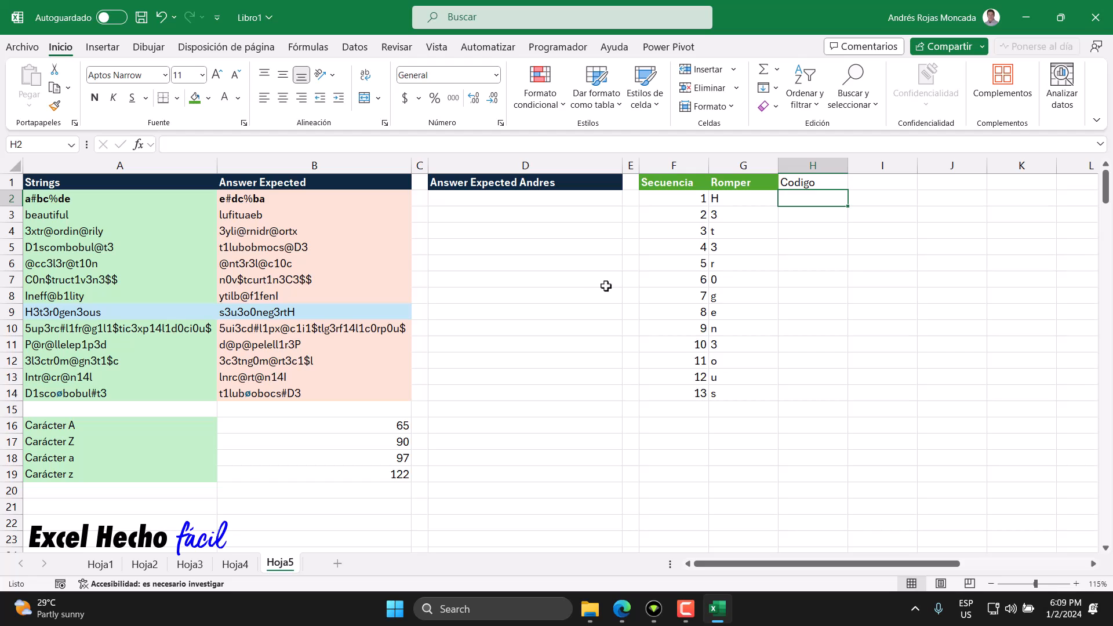
pyautogui.click(725, 182)
pyautogui.click(54, 106)
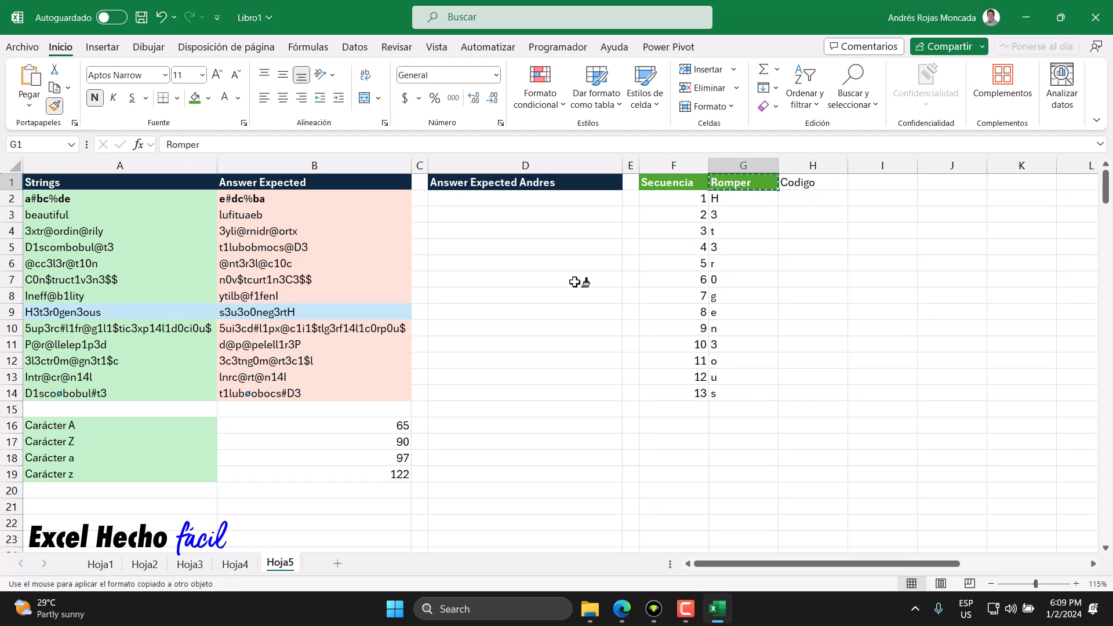
pyautogui.click(833, 187)
# Step: Enter =CODIGO(G2#) in H2 to get the character code of every split character
pyautogui.click(812, 198)
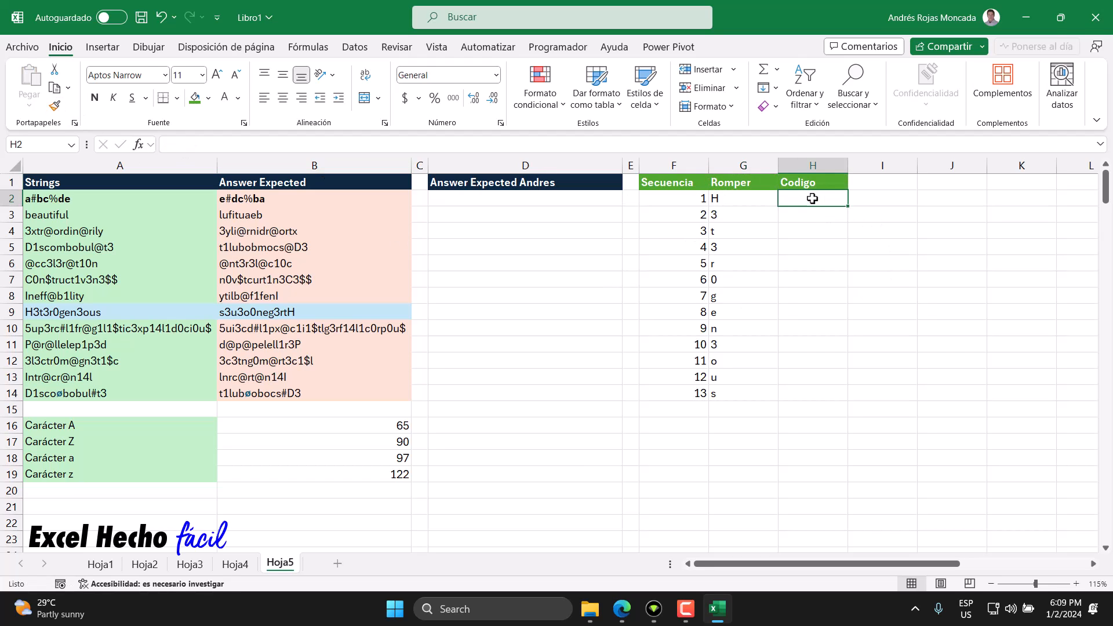
pyautogui.write('=')
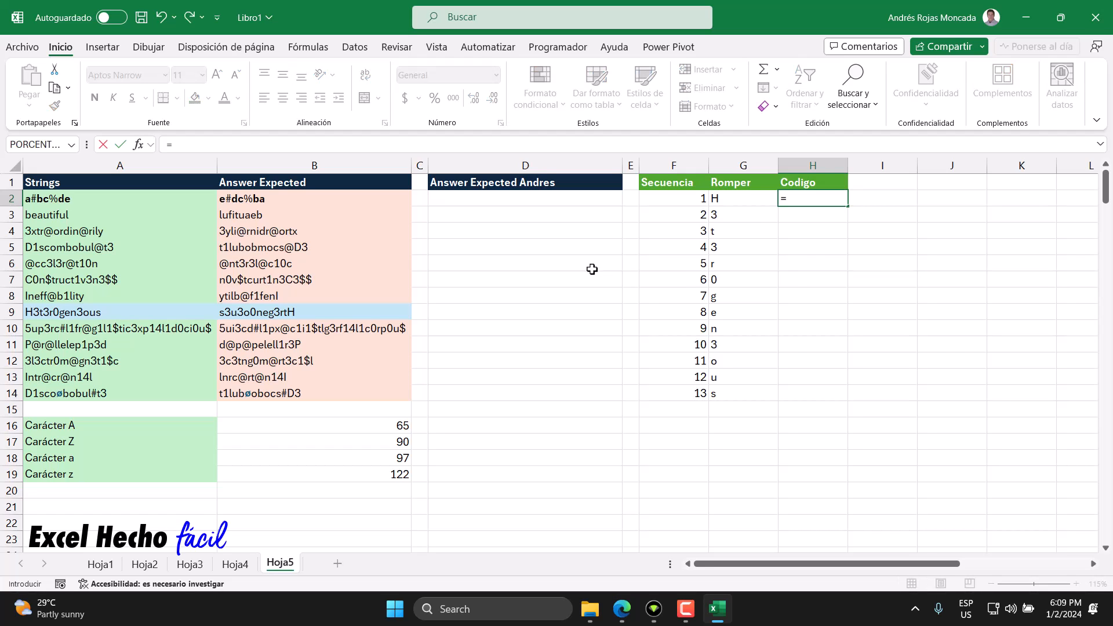
pyautogui.write('cod')
pyautogui.press('Tab')
pyautogui.press('Left')
pyautogui.write('#')
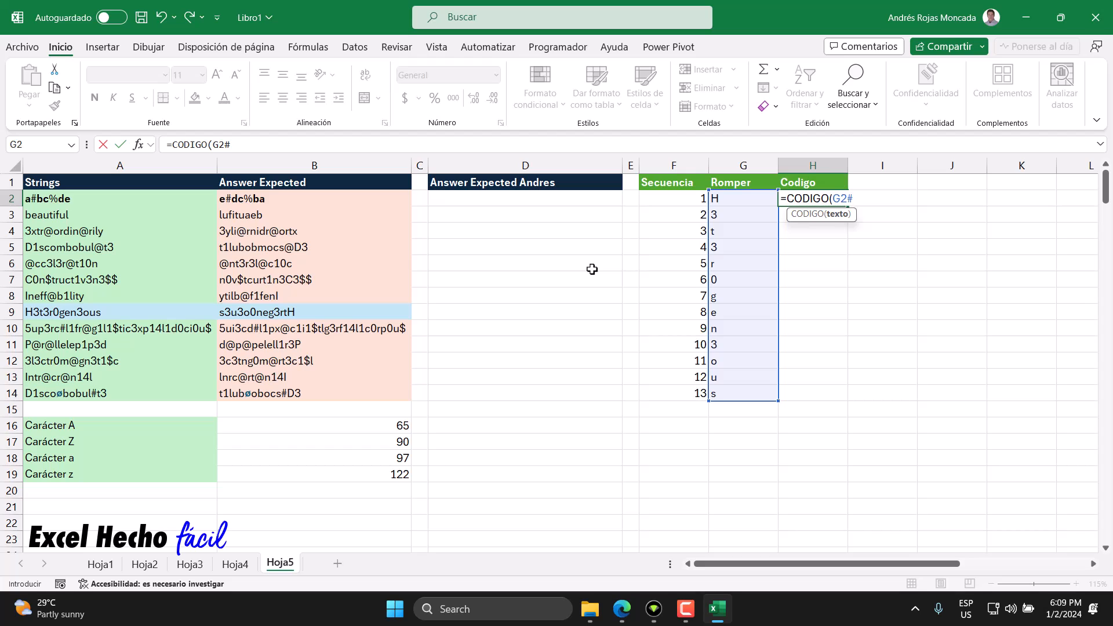
pyautogui.press('Return')
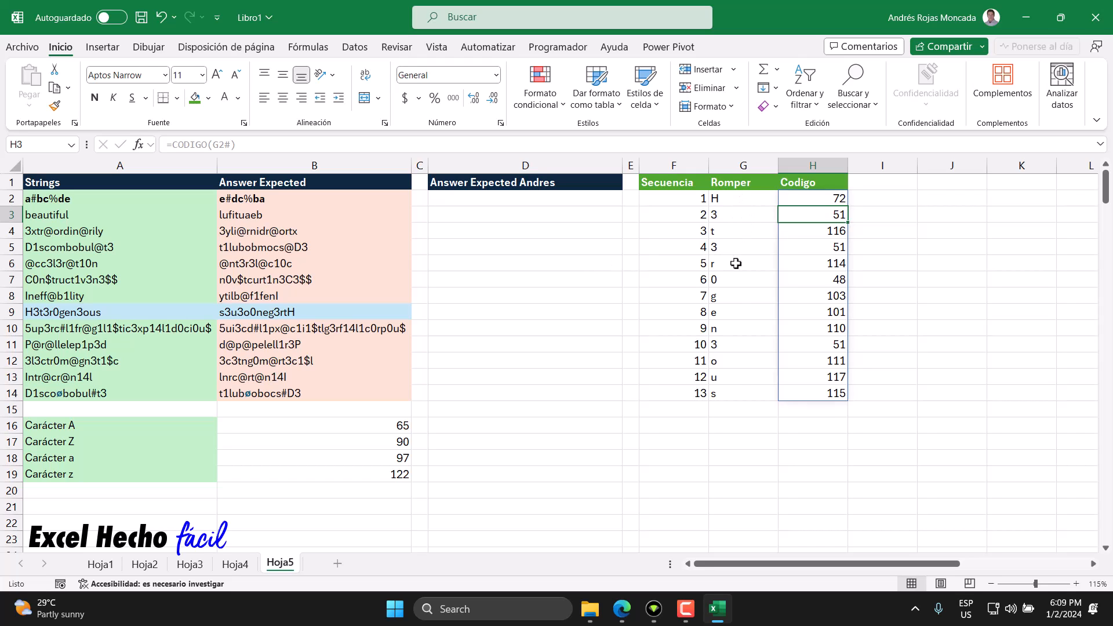
# Step: Examine the digits among the split characters in G2:G14, and compare the characters with their codes in H2:H14
pyautogui.click(721, 216)
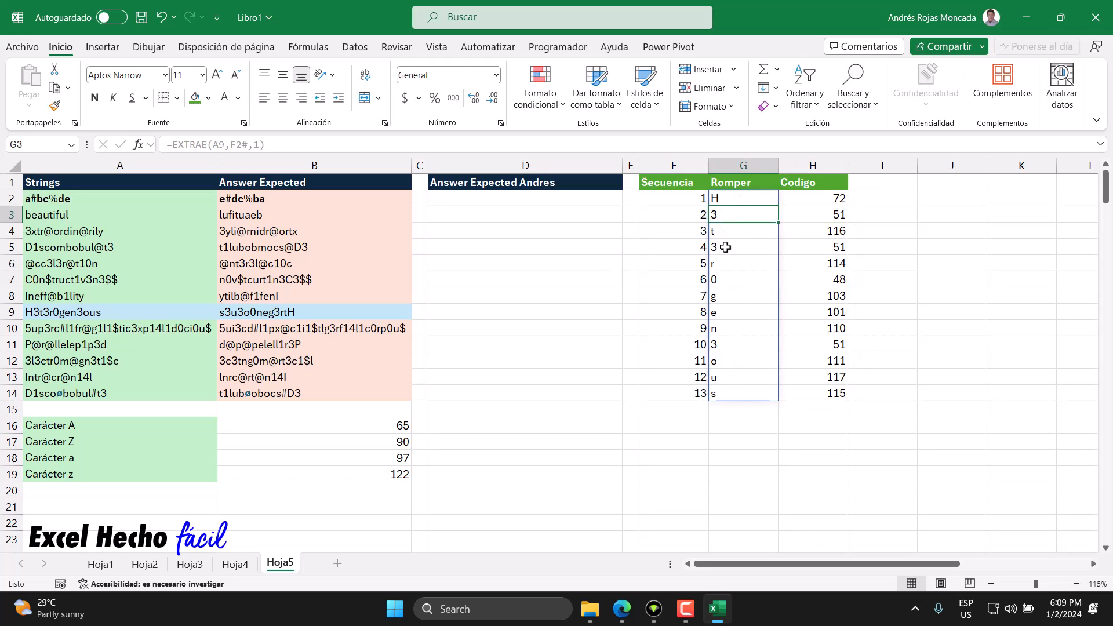
pyautogui.click(726, 246)
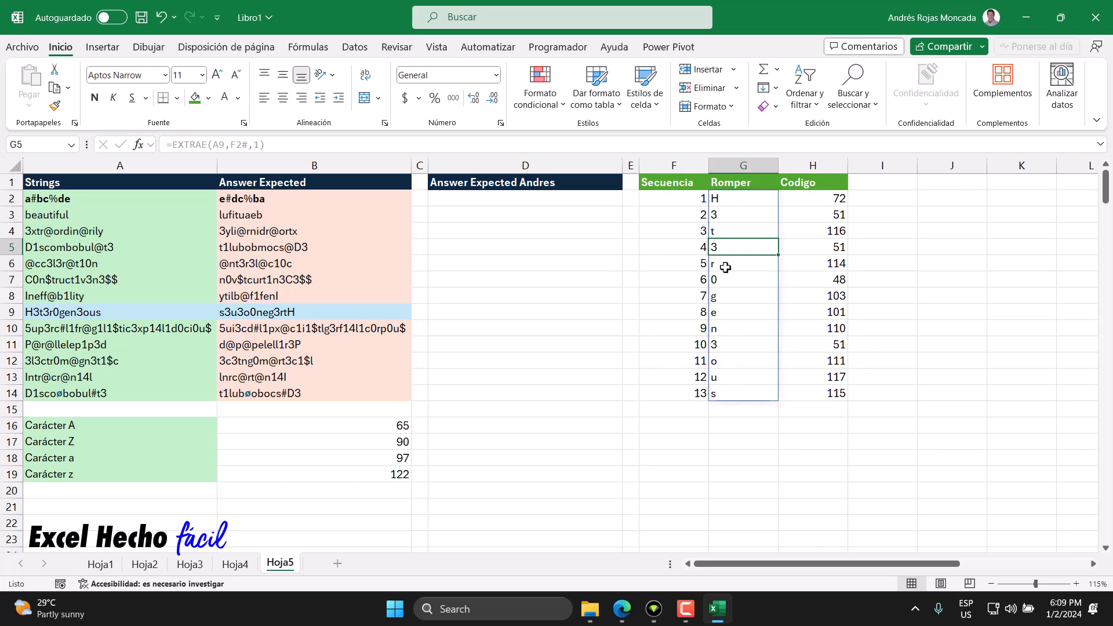
pyautogui.click(726, 347)
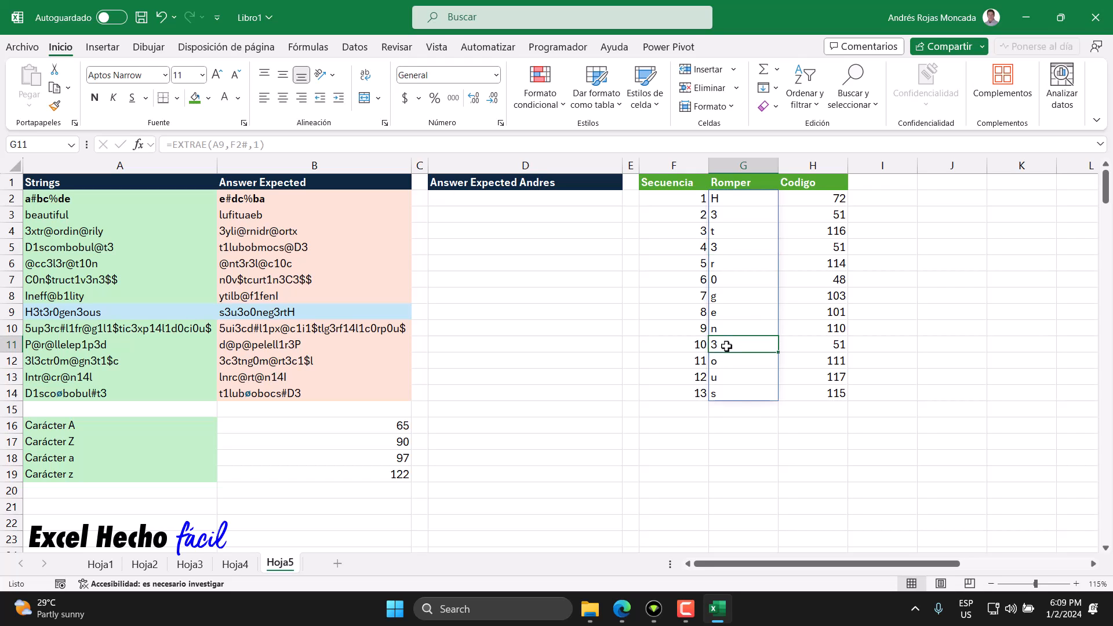
pyautogui.click(731, 278)
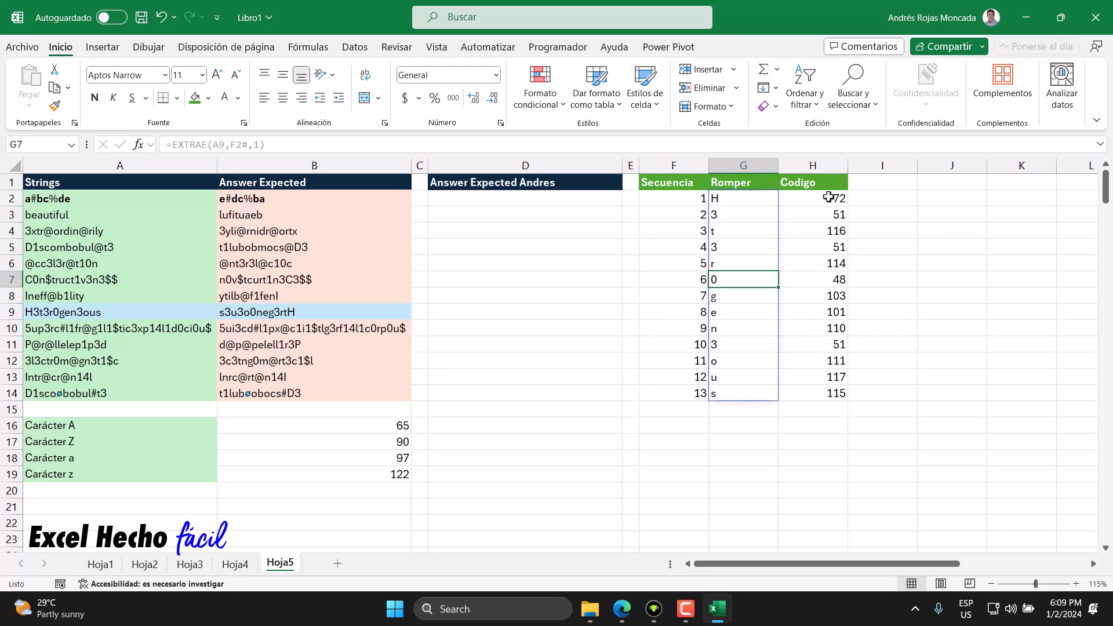
pyautogui.moveTo(829, 197); pyautogui.dragTo(816, 393)
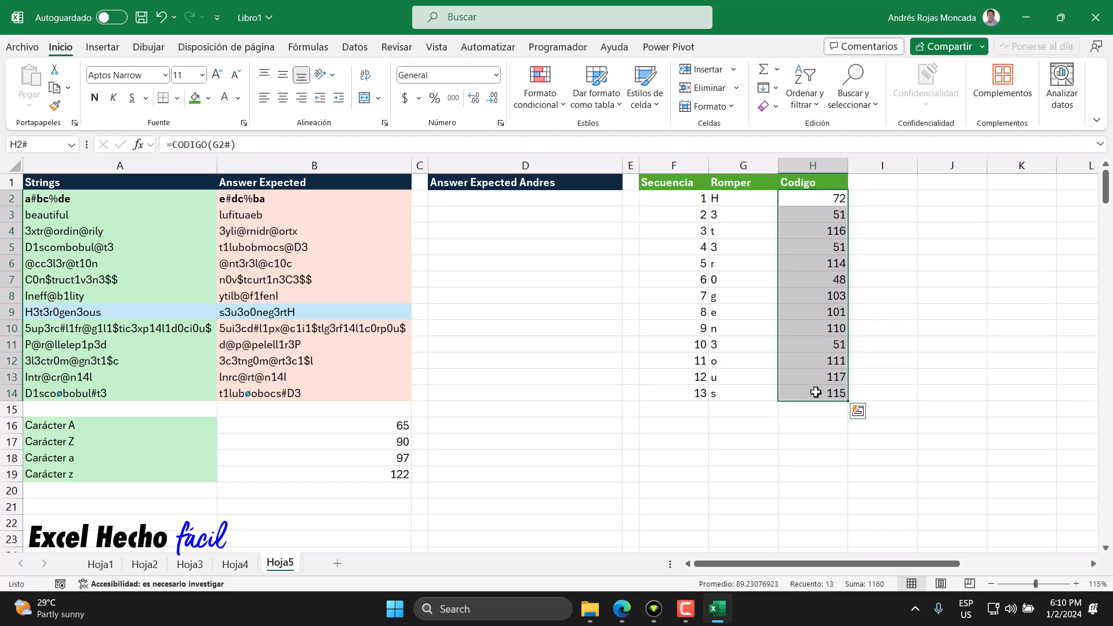
pyautogui.moveTo(742, 198); pyautogui.dragTo(734, 388)
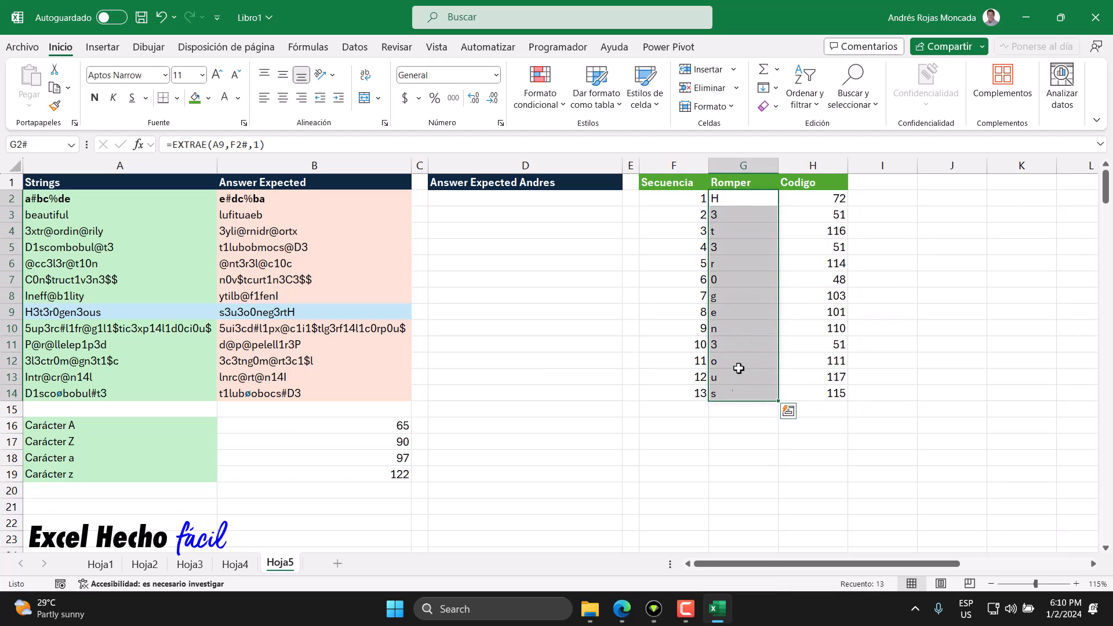
pyautogui.moveTo(805, 198); pyautogui.dragTo(805, 388)
pyautogui.moveTo(733, 199); pyautogui.dragTo(728, 393)
pyautogui.click(685, 198)
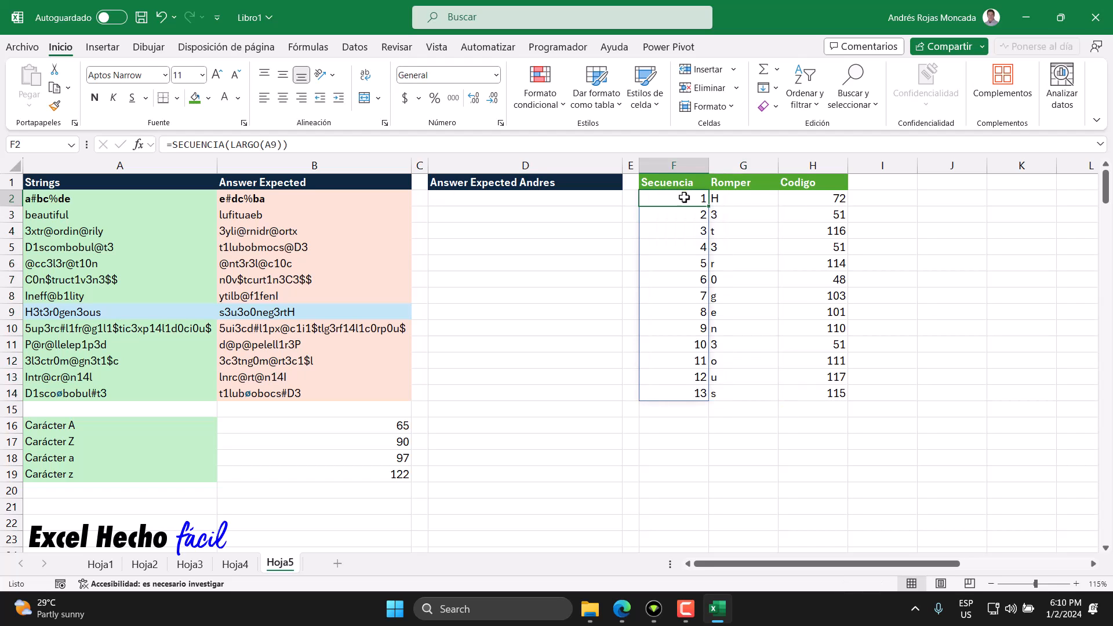
pyautogui.click(734, 200)
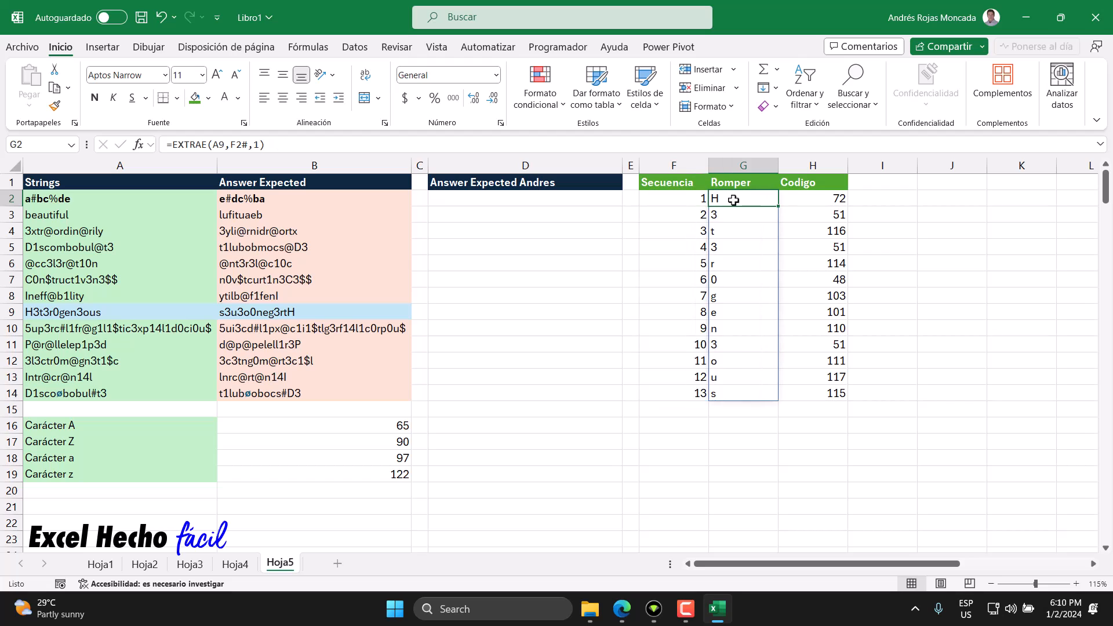
pyautogui.click(805, 198)
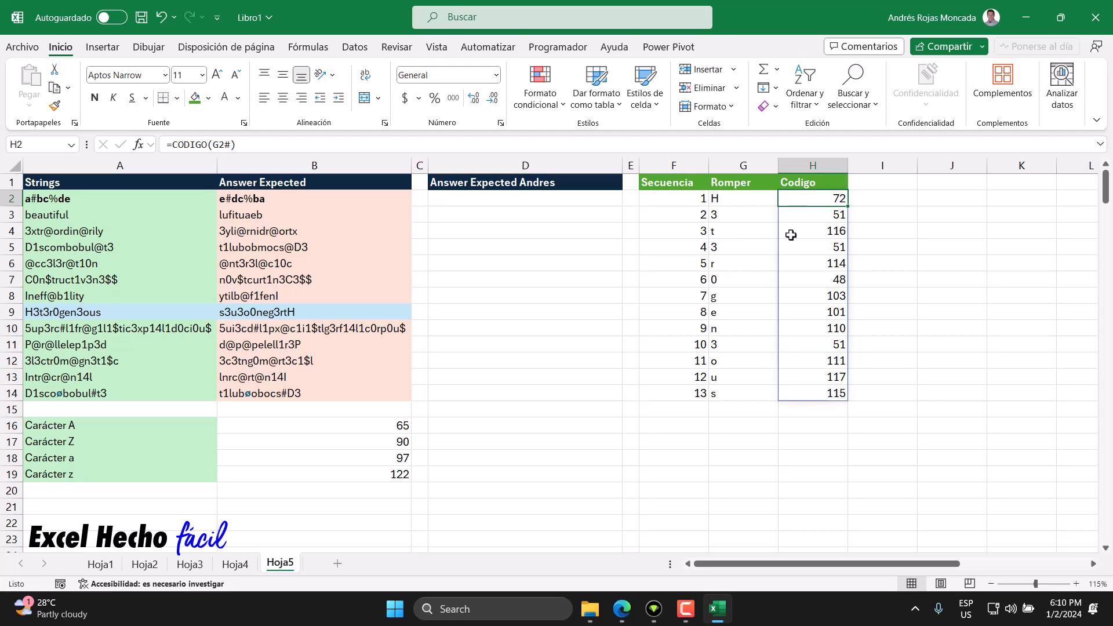
# Step: Compare the codes in H2:H14 with the uppercase and lowercase letter limits in A16:B19
pyautogui.click(383, 422)
pyautogui.moveTo(384, 422); pyautogui.dragTo(382, 441)
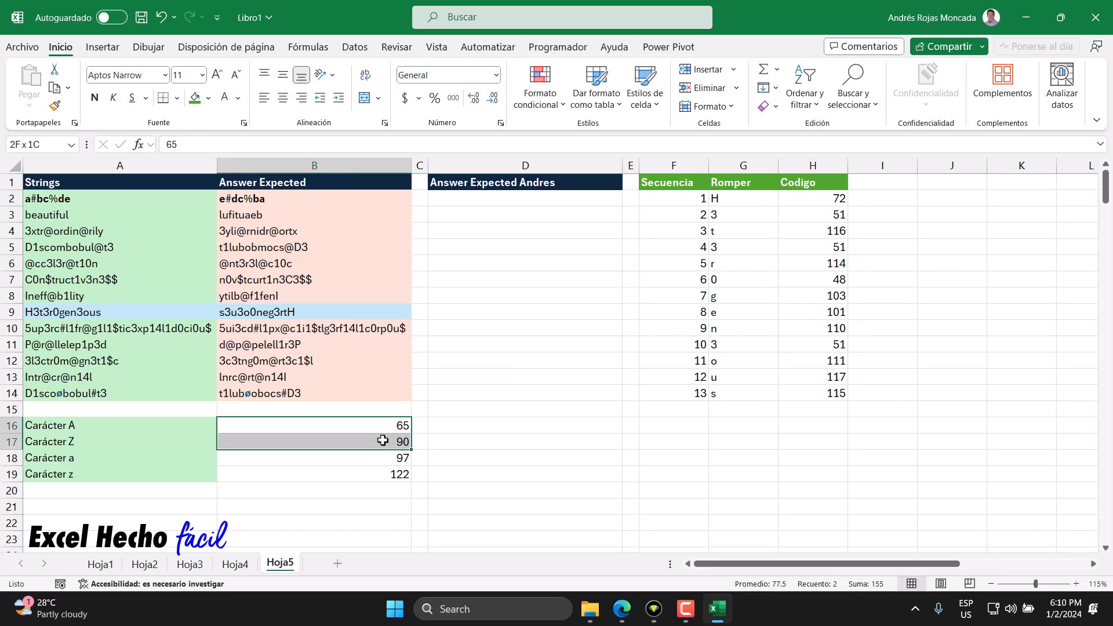
pyautogui.click(102, 425)
pyautogui.moveTo(102, 425); pyautogui.dragTo(99, 439)
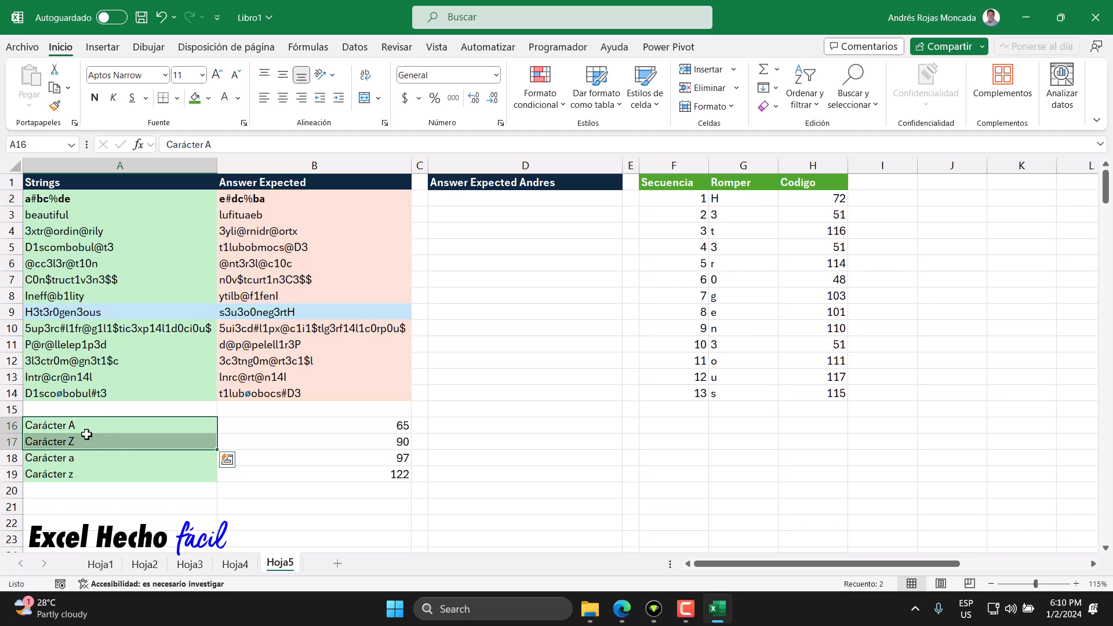
pyautogui.moveTo(86, 456); pyautogui.dragTo(80, 474)
pyautogui.moveTo(828, 199); pyautogui.dragTo(796, 400)
pyautogui.moveTo(822, 199); pyautogui.dragTo(820, 394)
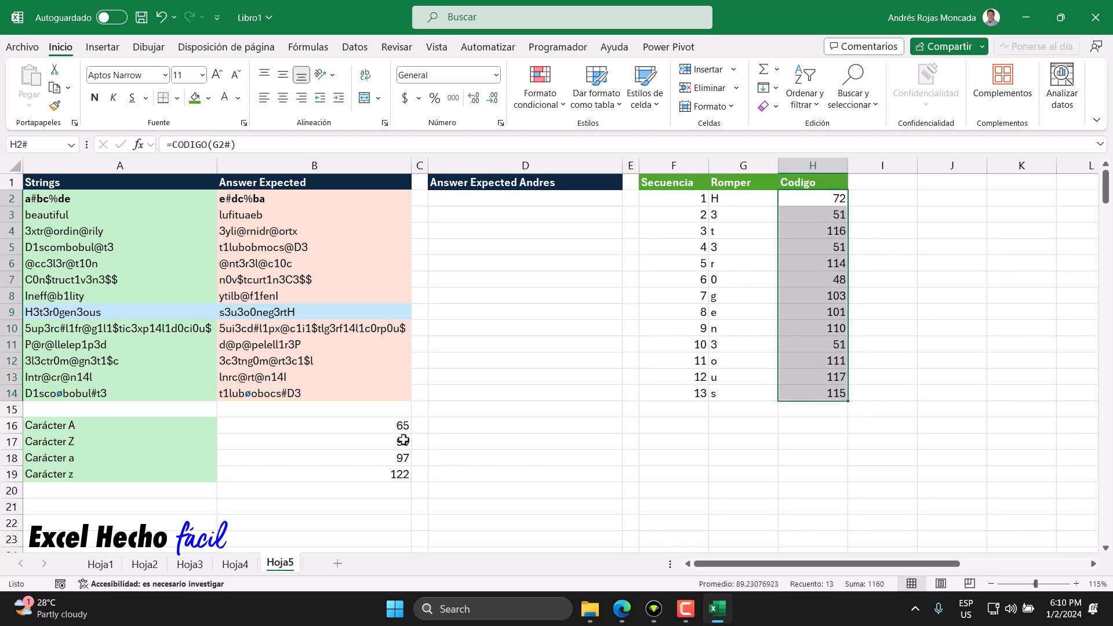
pyautogui.moveTo(388, 429); pyautogui.dragTo(380, 474)
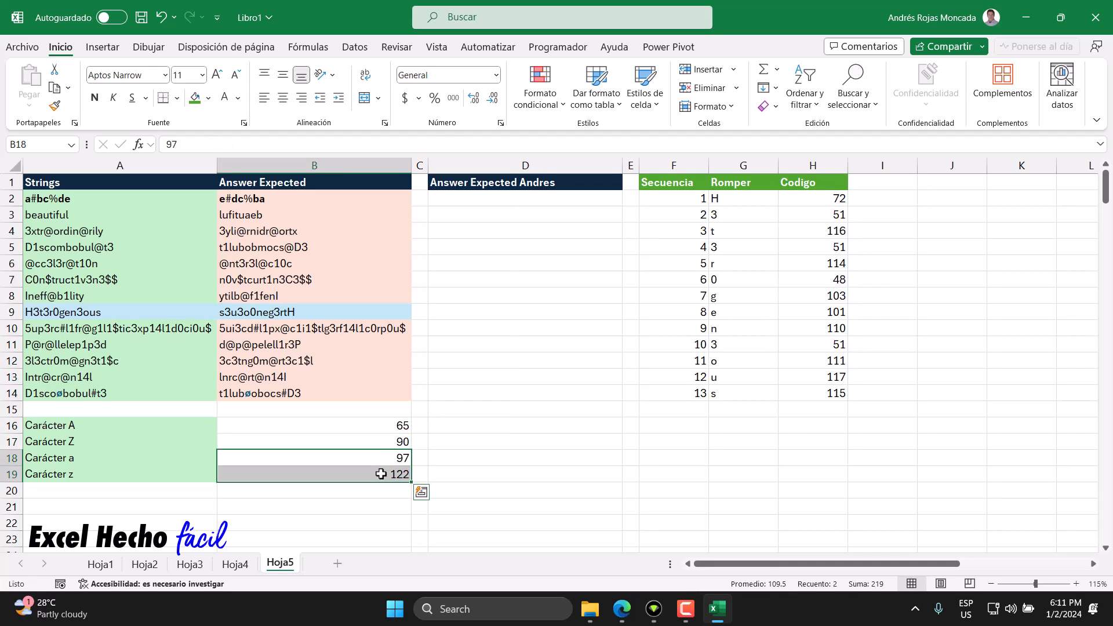
# Step: Add the header "Logica" in I1, next to the "Codigo" header
pyautogui.click(882, 181)
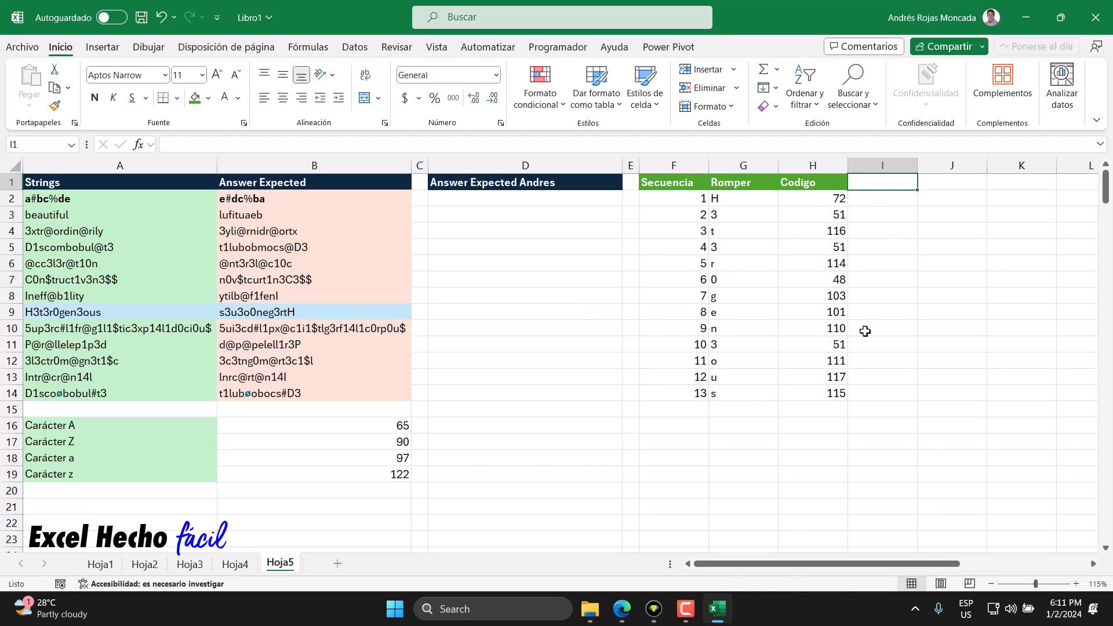
pyautogui.write('Logica')
pyautogui.press('Return')
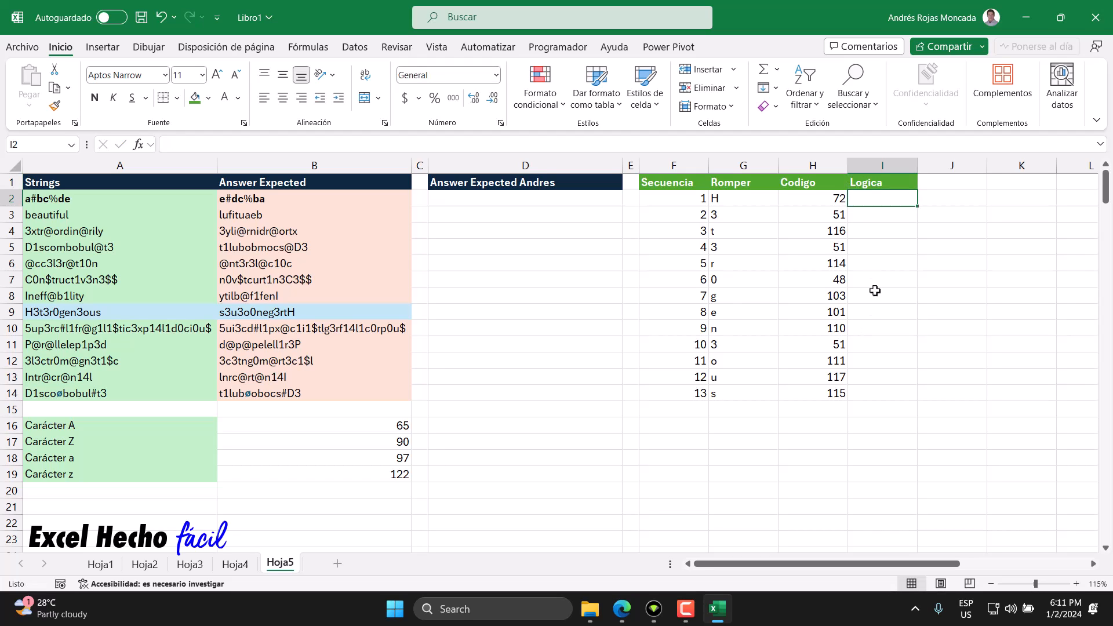
pyautogui.click(876, 183)
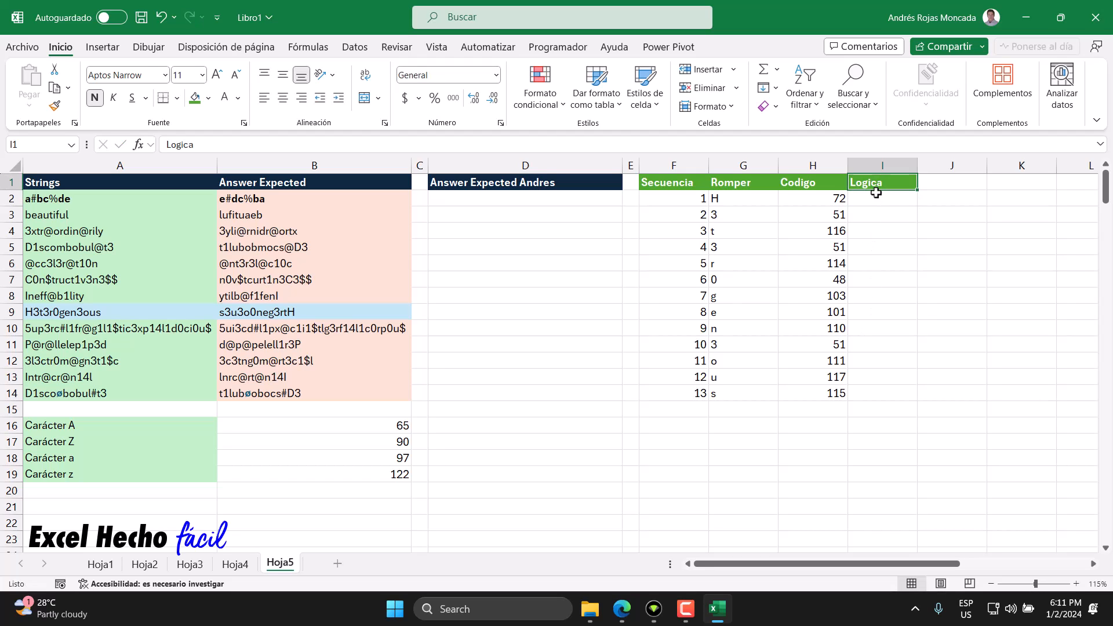
# Step: Start a formula in I2 with two empty parenthesised groups joined by a plus sign: =()+()
pyautogui.click(874, 199)
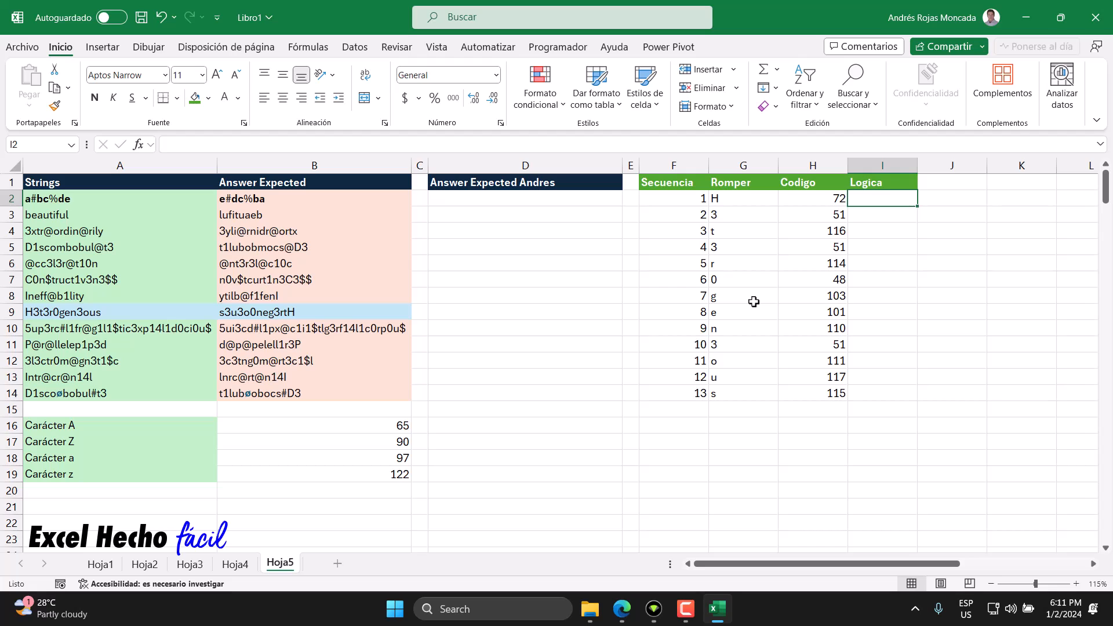
pyautogui.write('=')
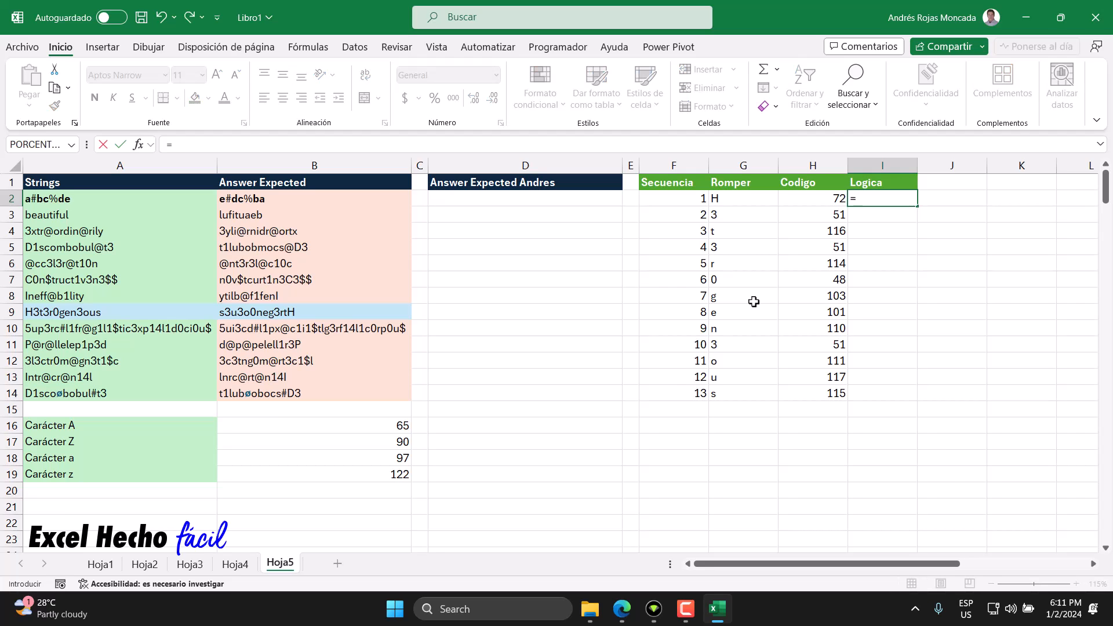
pyautogui.write('()')
pyautogui.write('+()')
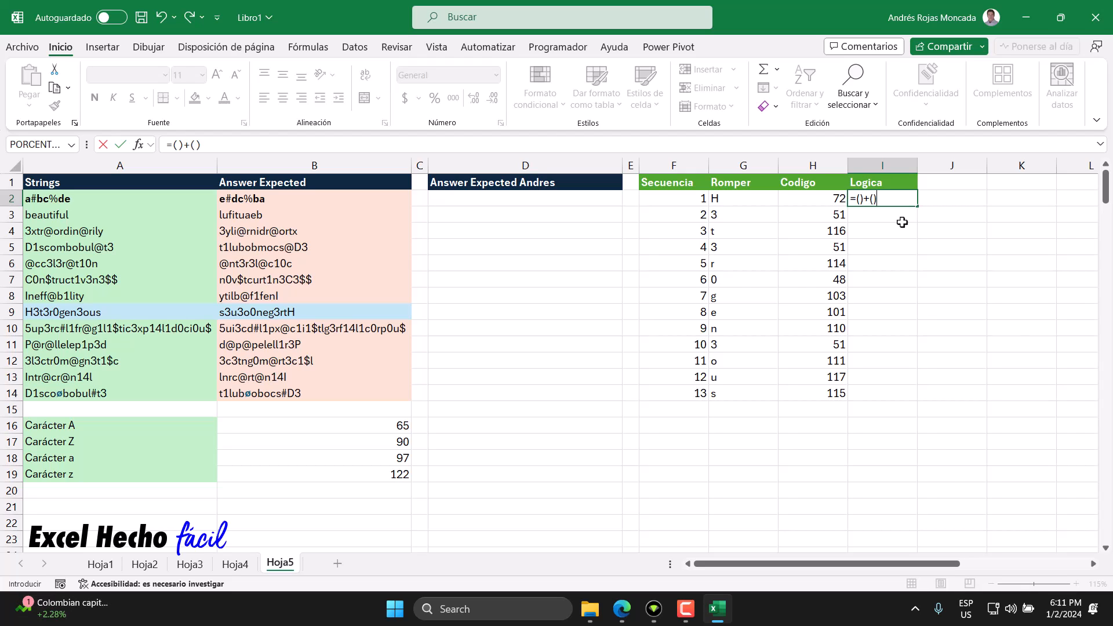
# Step: Nest two multiplied parenthesised tests in the first group of the I2 formula, and fill the first one with H2#>=65
pyautogui.click(853, 195)
pyautogui.click(870, 199)
pyautogui.write(')')
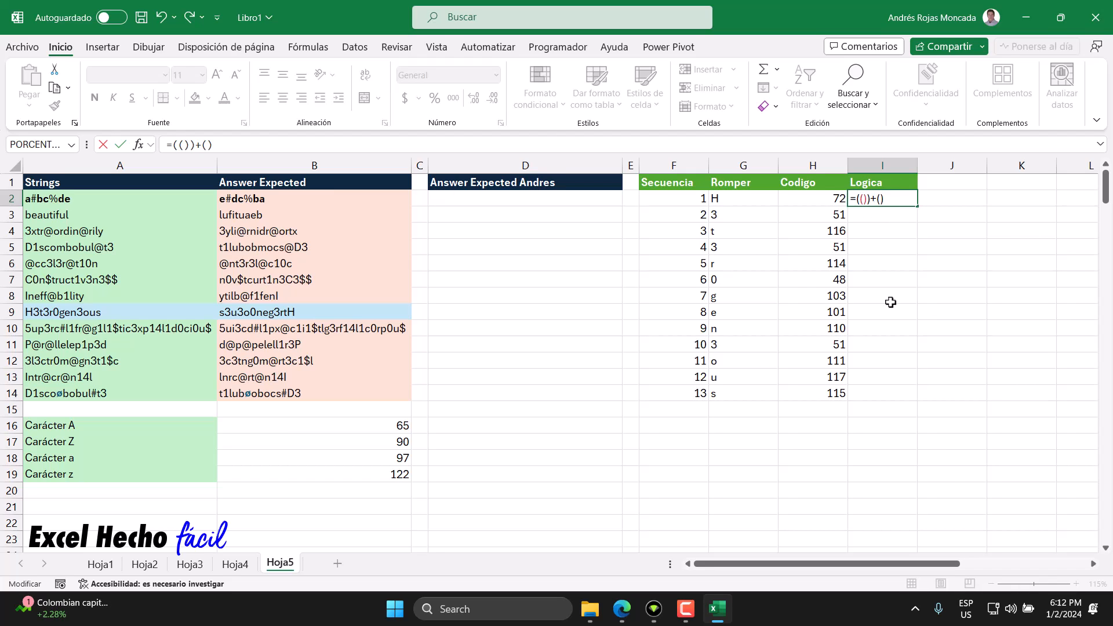
pyautogui.write('*()')
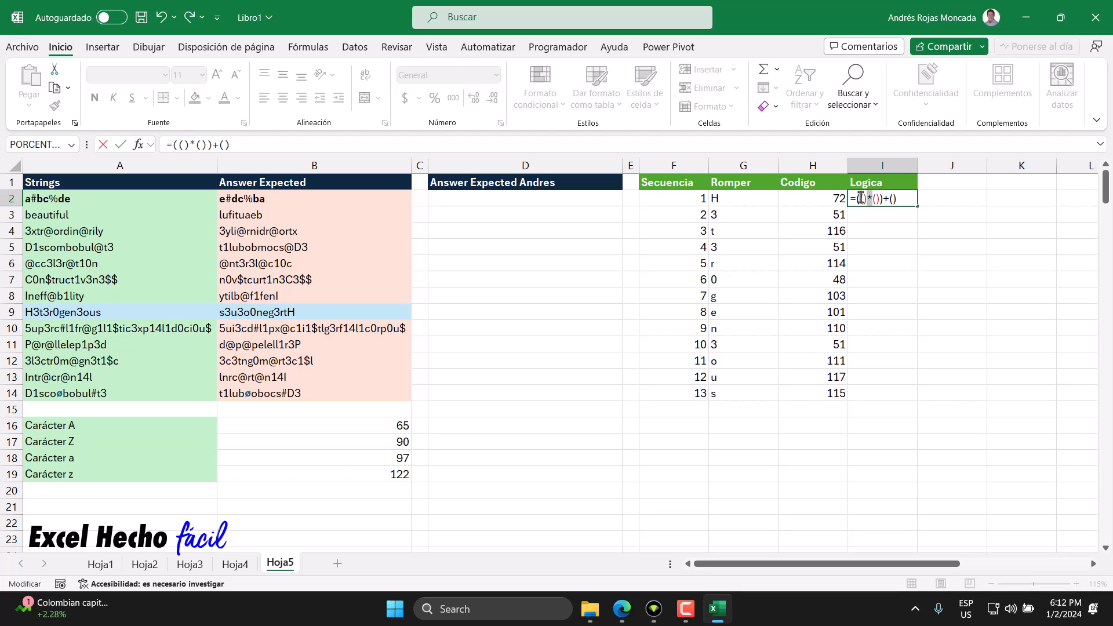
pyautogui.click(824, 199)
pyautogui.write('#')
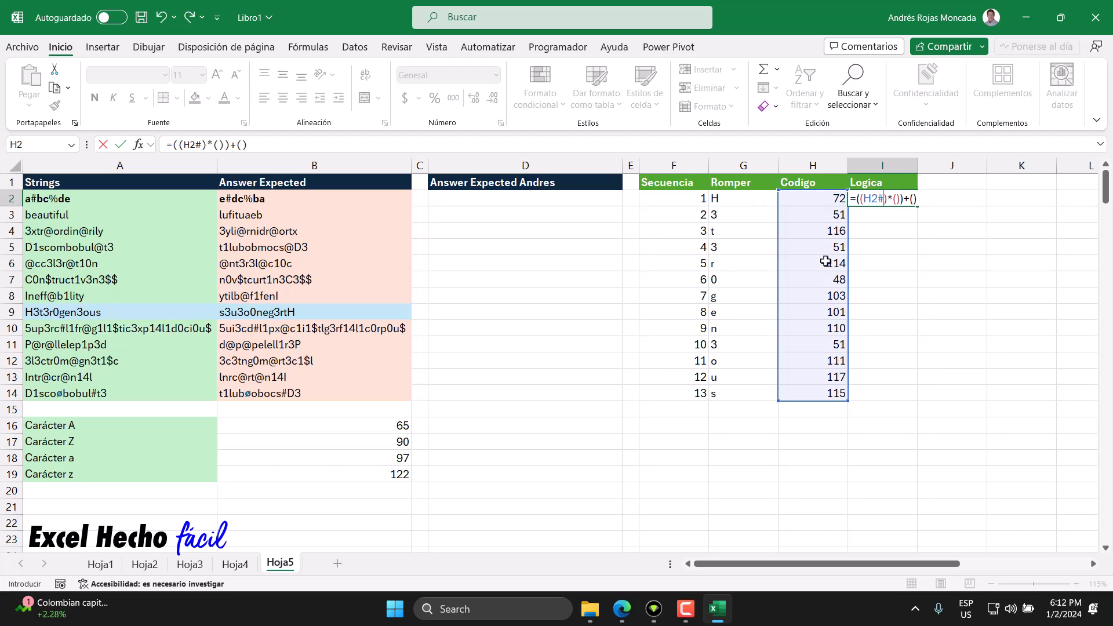
pyautogui.write('>=65')
# Step: Fill the second test of the formula's first group with H2#<=90
pyautogui.click(922, 198)
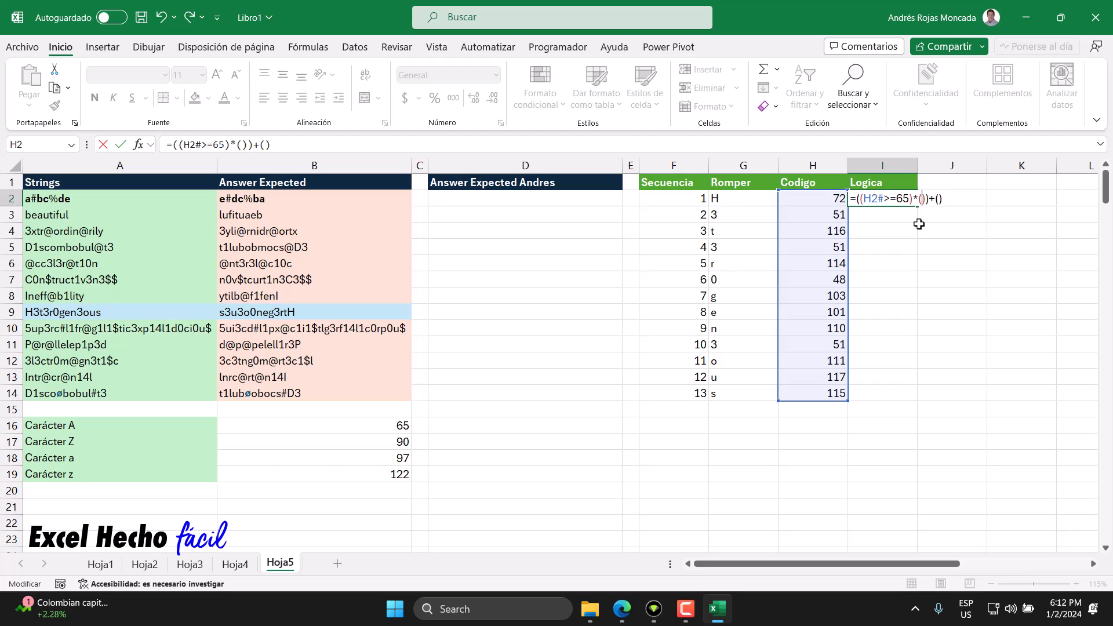
pyautogui.click(817, 200)
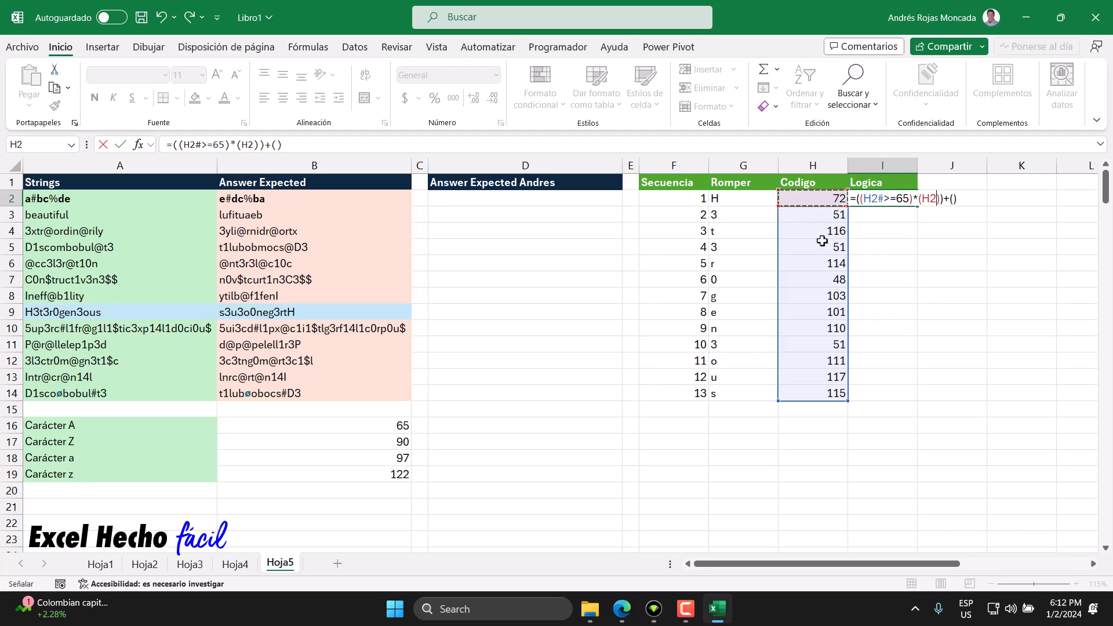
pyautogui.write('#<=90')
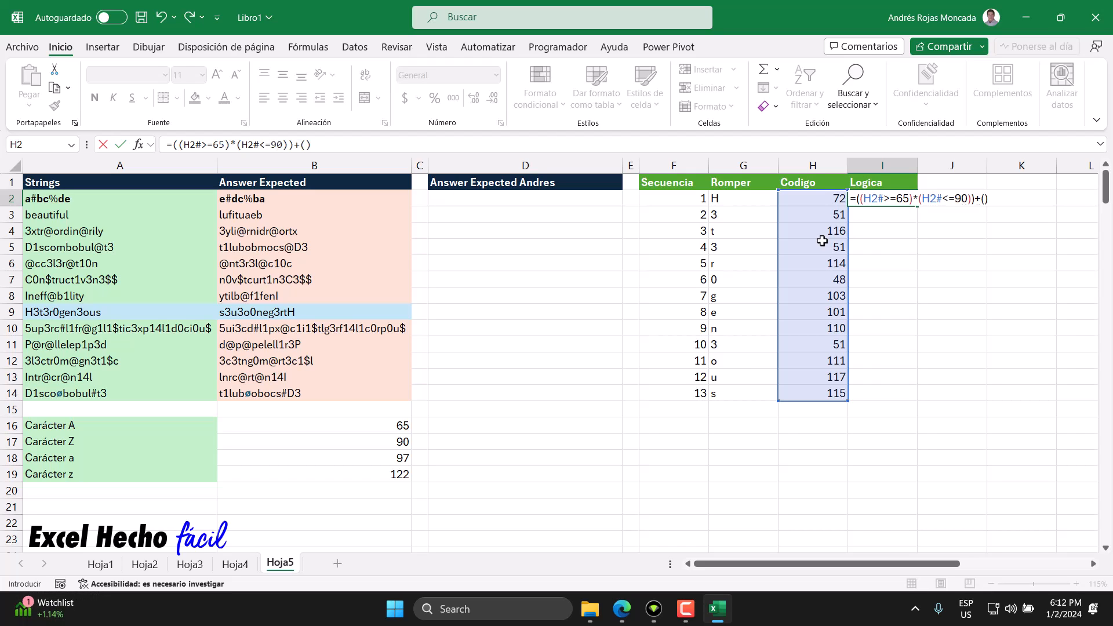
# Step: Examine the two multiplied conditions (H2#>=65) and (H2#<=90) in the formula against the codes in column H
pyautogui.click(915, 198)
pyautogui.moveTo(861, 199); pyautogui.dragTo(971, 202)
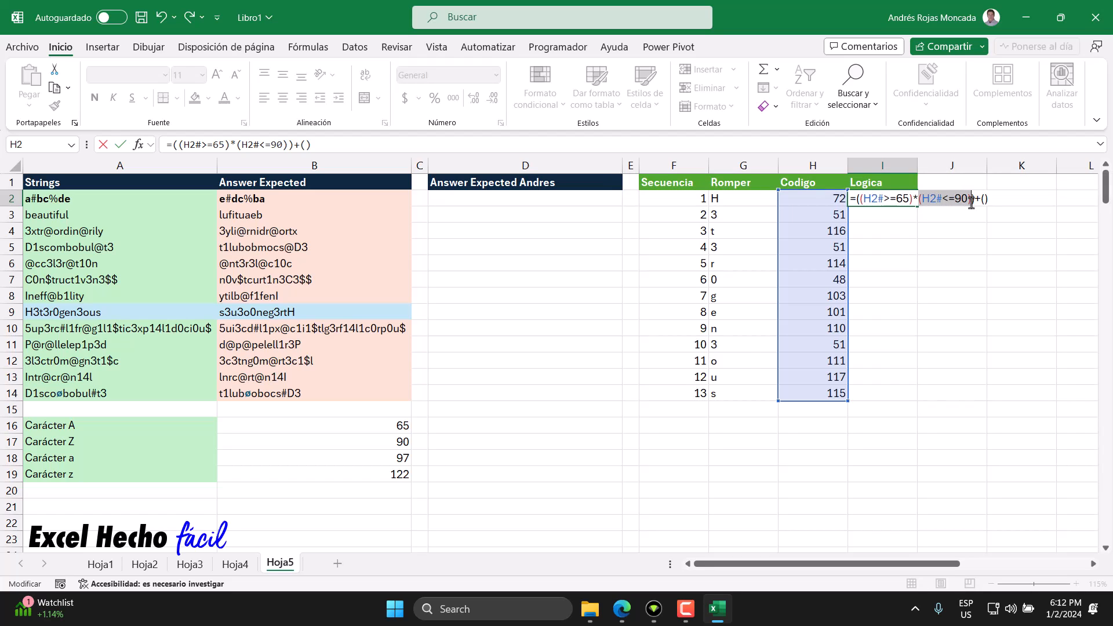
pyautogui.click(914, 200)
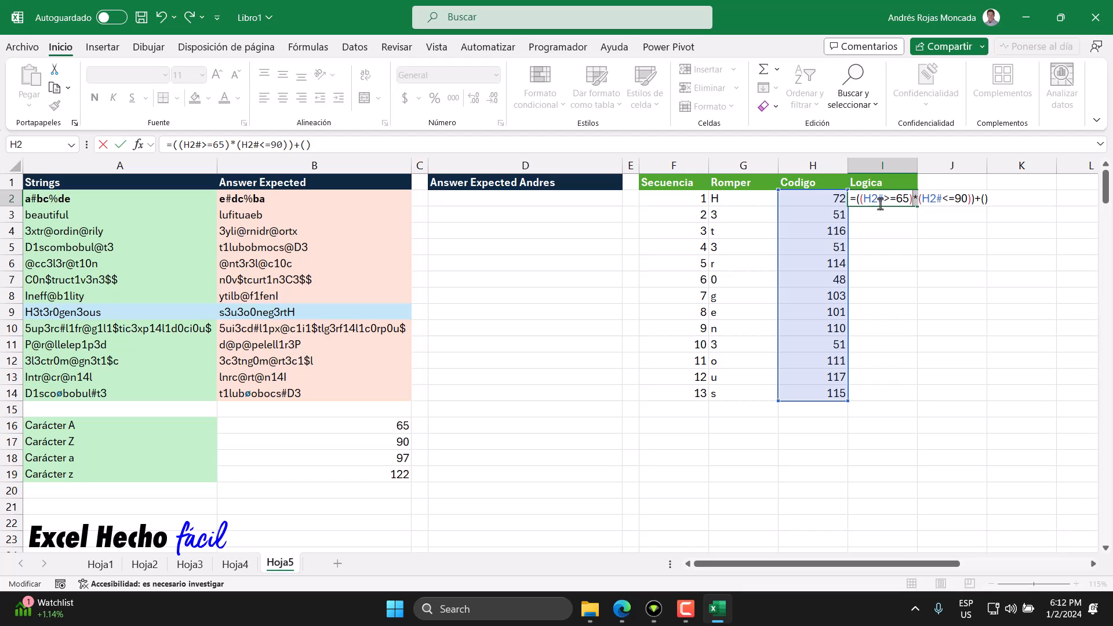
pyautogui.moveTo(859, 199); pyautogui.dragTo(907, 200)
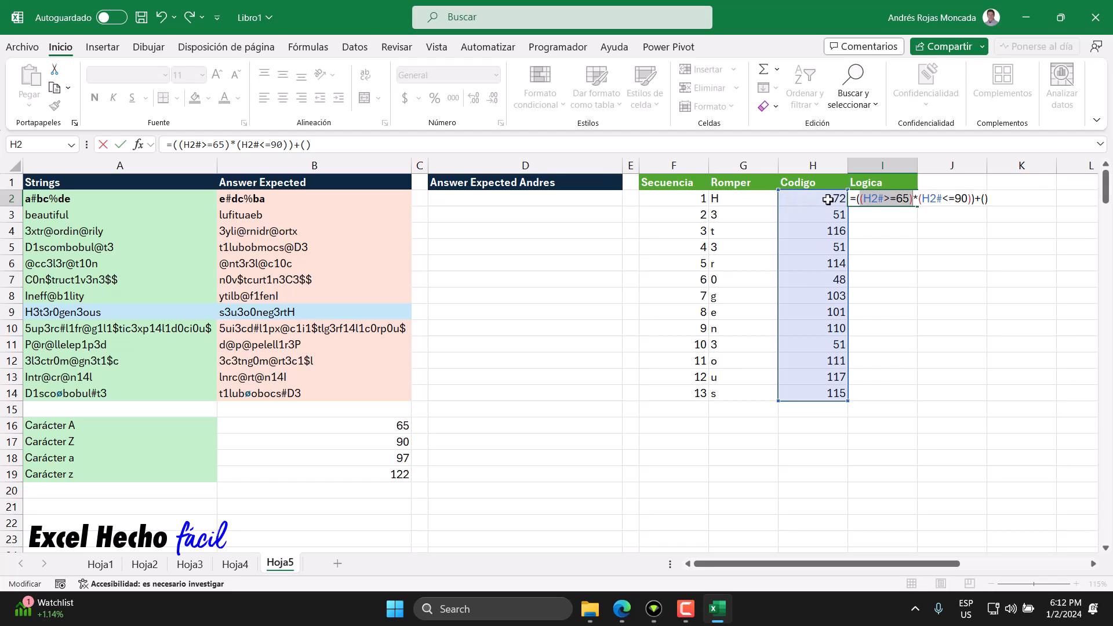
pyautogui.moveTo(919, 200); pyautogui.dragTo(973, 207)
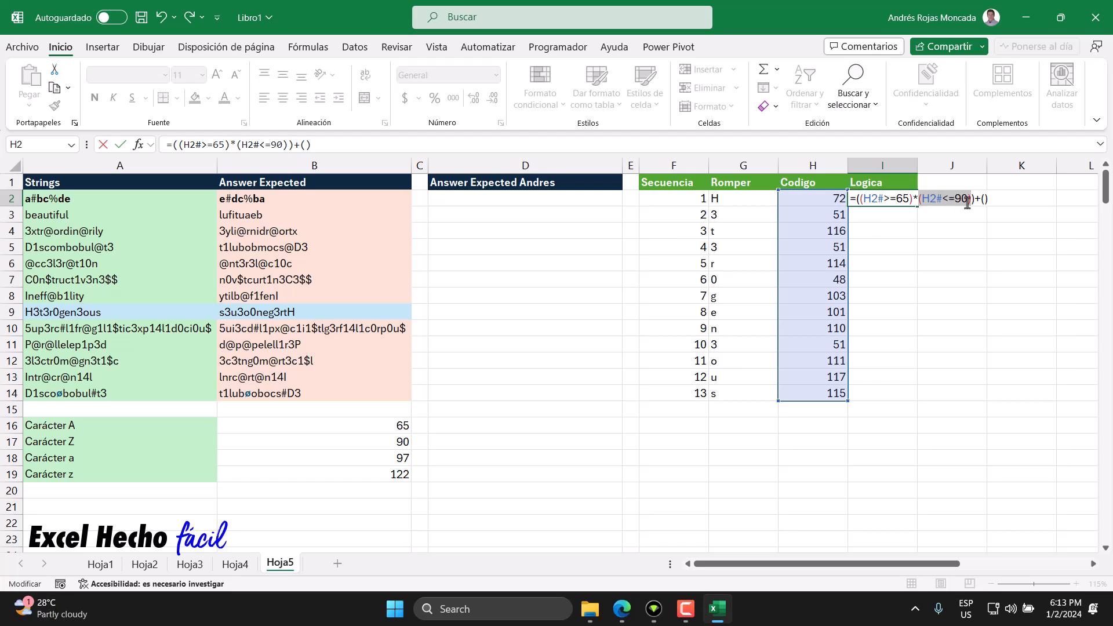
pyautogui.moveTo(971, 199); pyautogui.dragTo(859, 204)
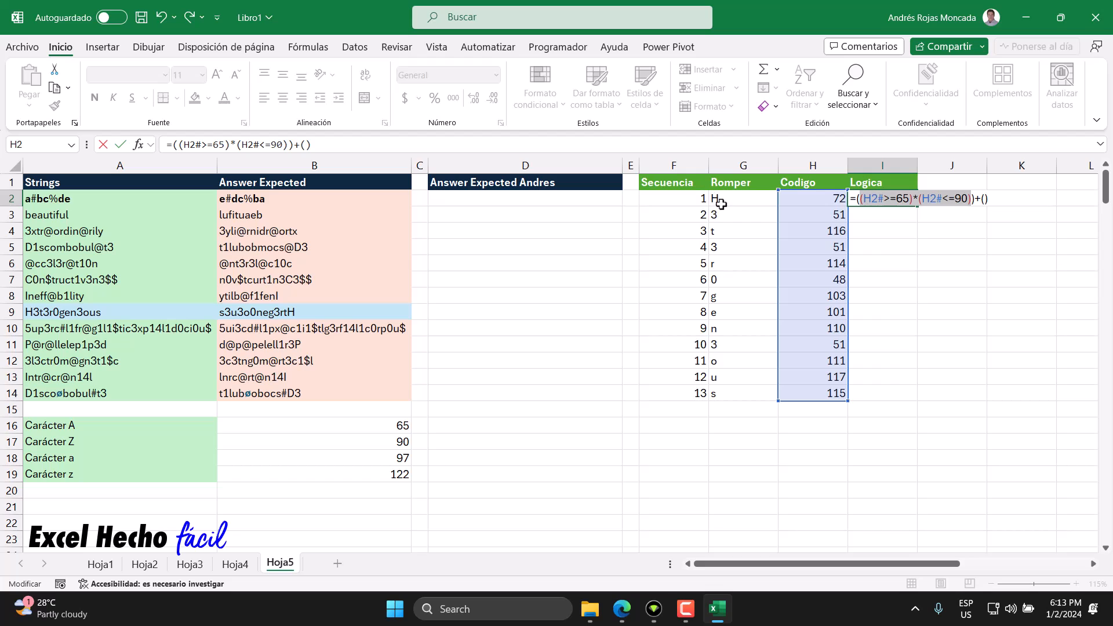
# Step: Evaluate (H2#>=65)*(H2#<=90) in place to inspect its array, and restore the expression
pyautogui.moveTo(858, 198); pyautogui.dragTo(972, 198)
pyautogui.press('F9')
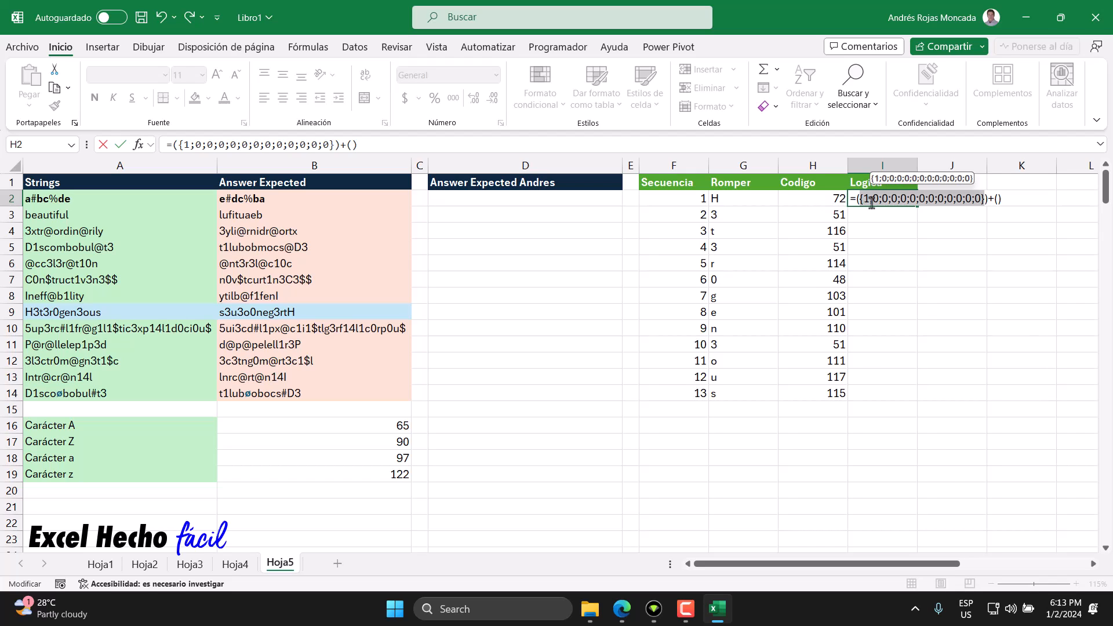
pyautogui.hotkey('ctrl', 'z')
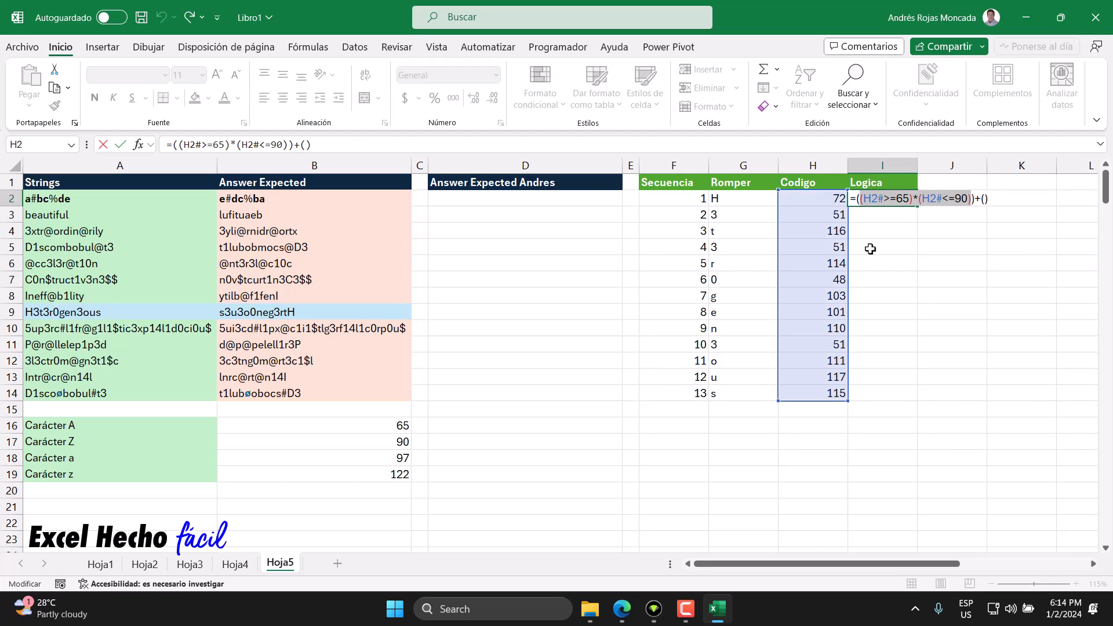
pyautogui.click(914, 198)
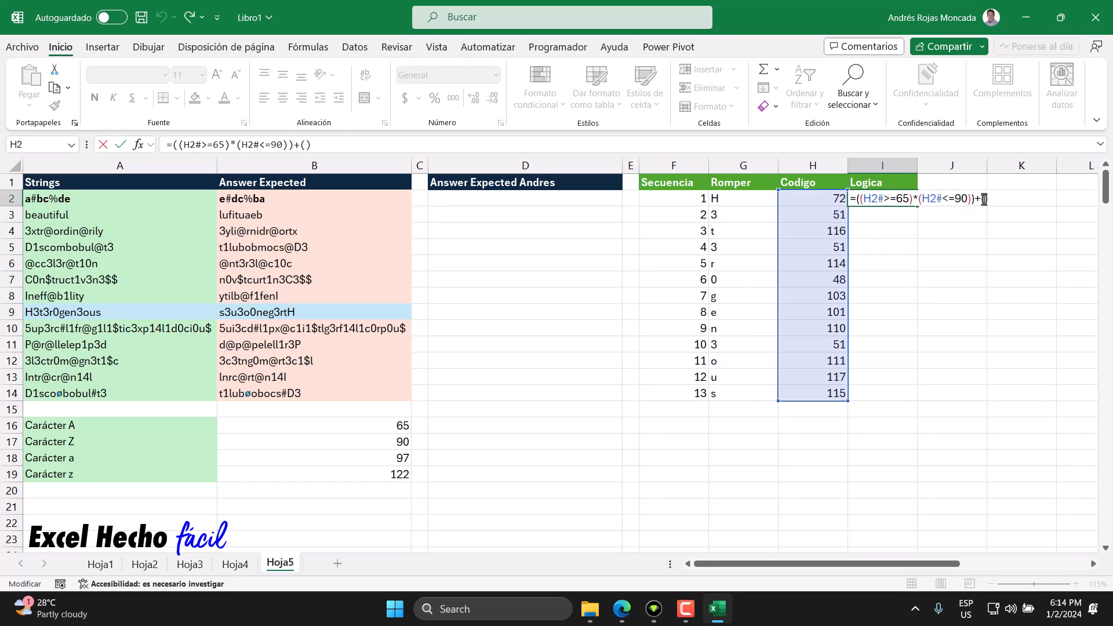
# Step: Copy the uppercase test (H2#>=65)*(H2#<=90) into the empty group after the plus sign
pyautogui.click(981, 198)
pyautogui.moveTo(855, 198); pyautogui.dragTo(973, 199)
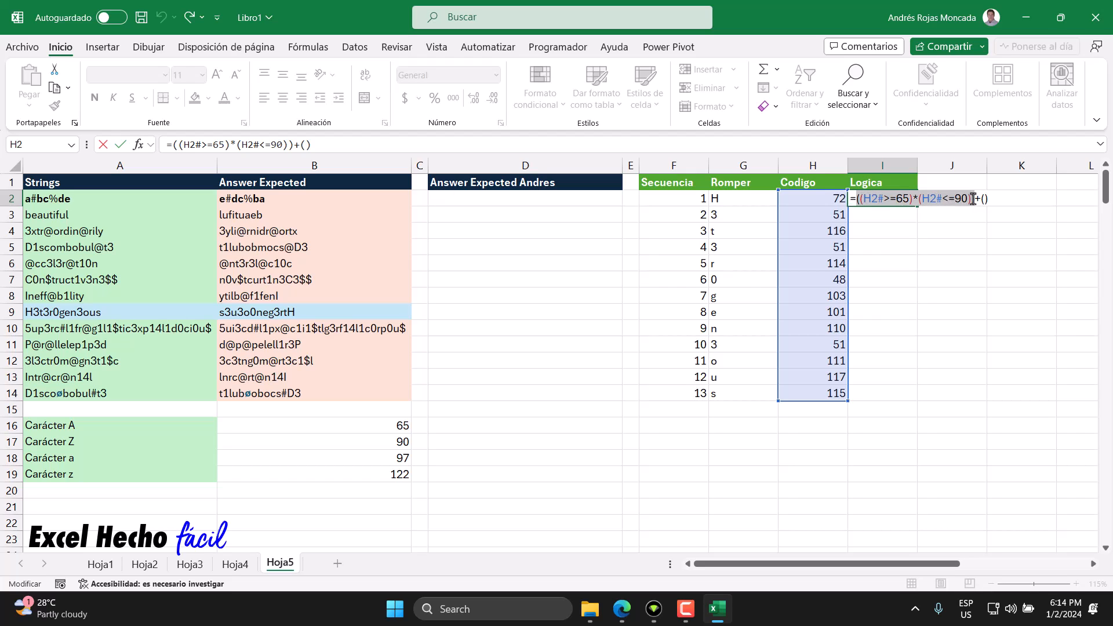
pyautogui.click(987, 199)
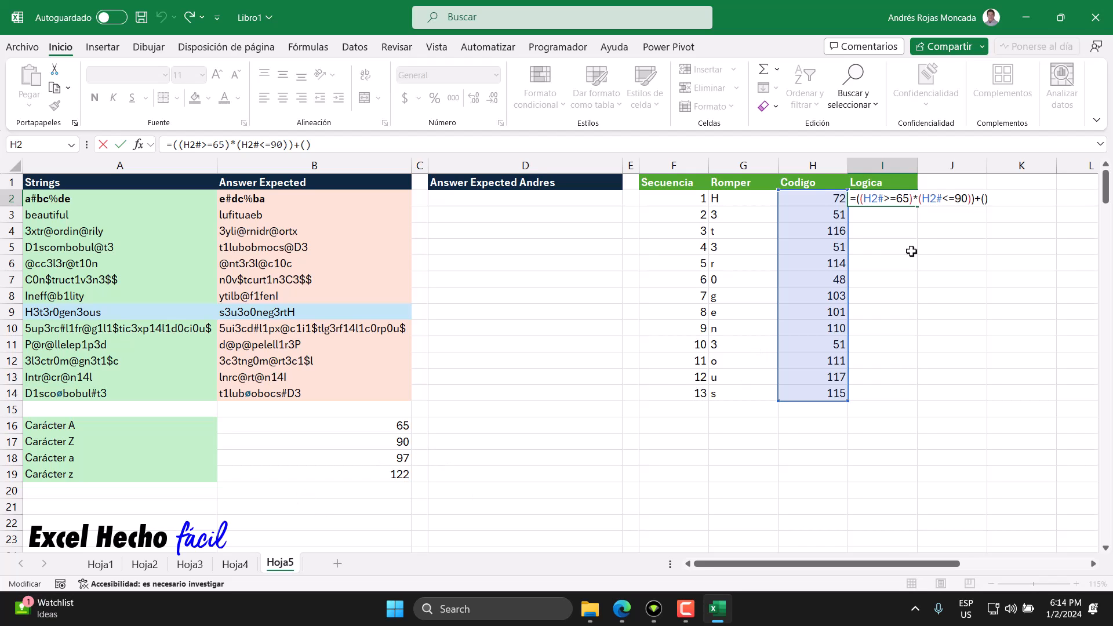
pyautogui.moveTo(865, 200); pyautogui.dragTo(972, 208)
pyautogui.hotkey('ctrl', 'c')
pyautogui.click(983, 199)
pyautogui.hotkey('ctrl', 'v')
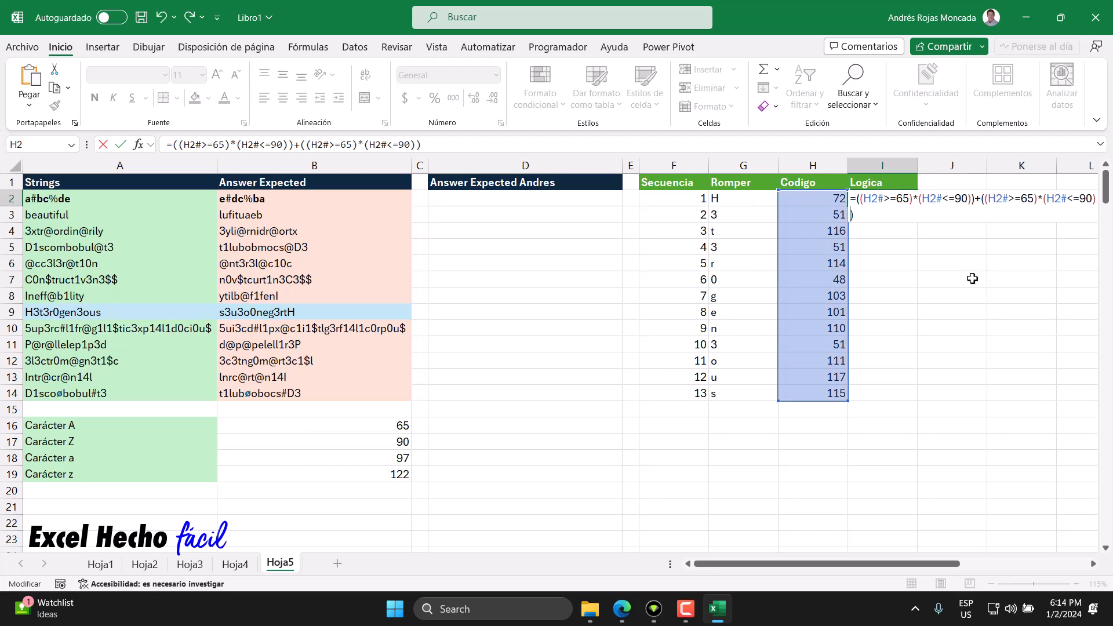
# Step: Change the limits in the copied test to 97 and 122 for lowercase letters
pyautogui.moveTo(1034, 199); pyautogui.dragTo(1021, 200)
pyautogui.write('97')
pyautogui.moveTo(1092, 199); pyautogui.dragTo(1079, 199)
pyautogui.write('122')
# Step: Preview the array of the lowercase test, and commit =((H2#>=65)*(H2#<=90))+((H2#>=97)*(H2#<=122)) in I2
pyautogui.moveTo(980, 199); pyautogui.dragTo(981, 215)
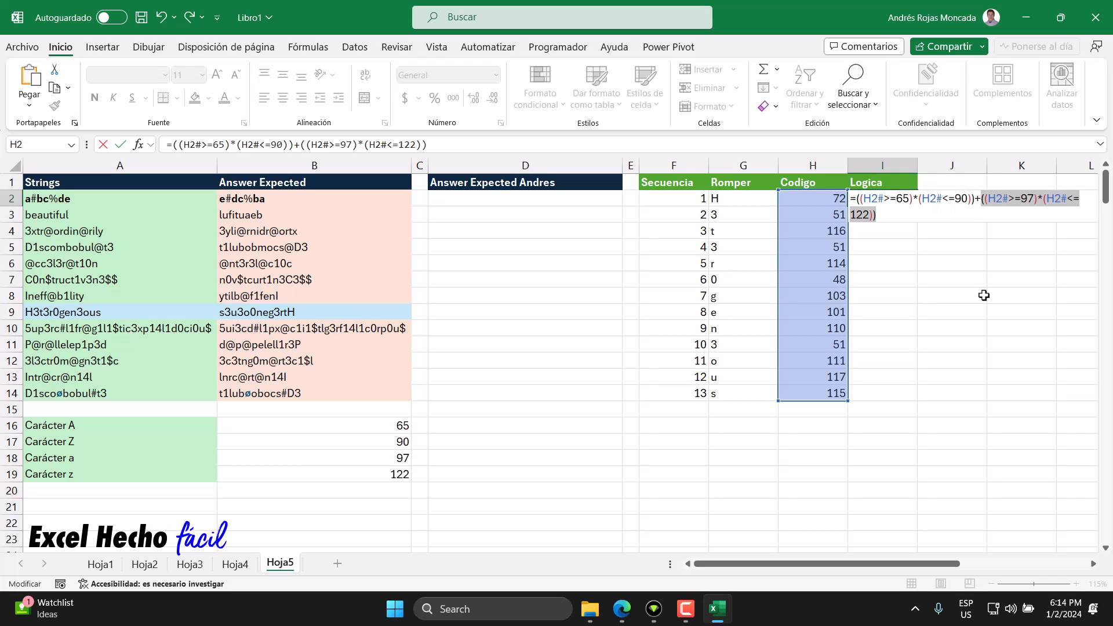
pyautogui.press('F9')
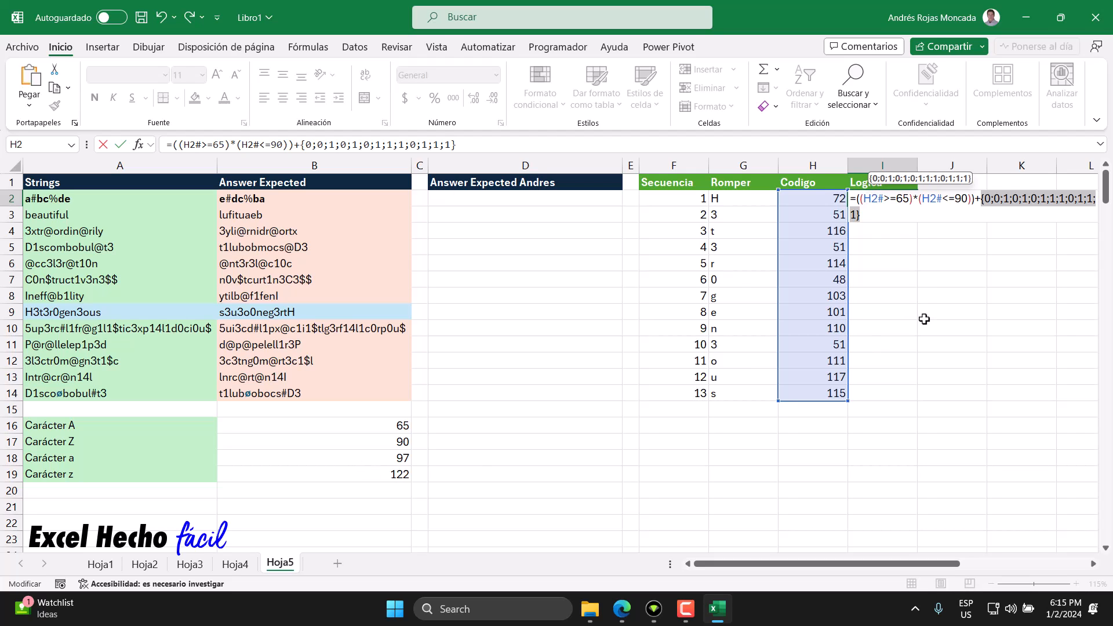
pyautogui.click(887, 216)
pyautogui.press('Return')
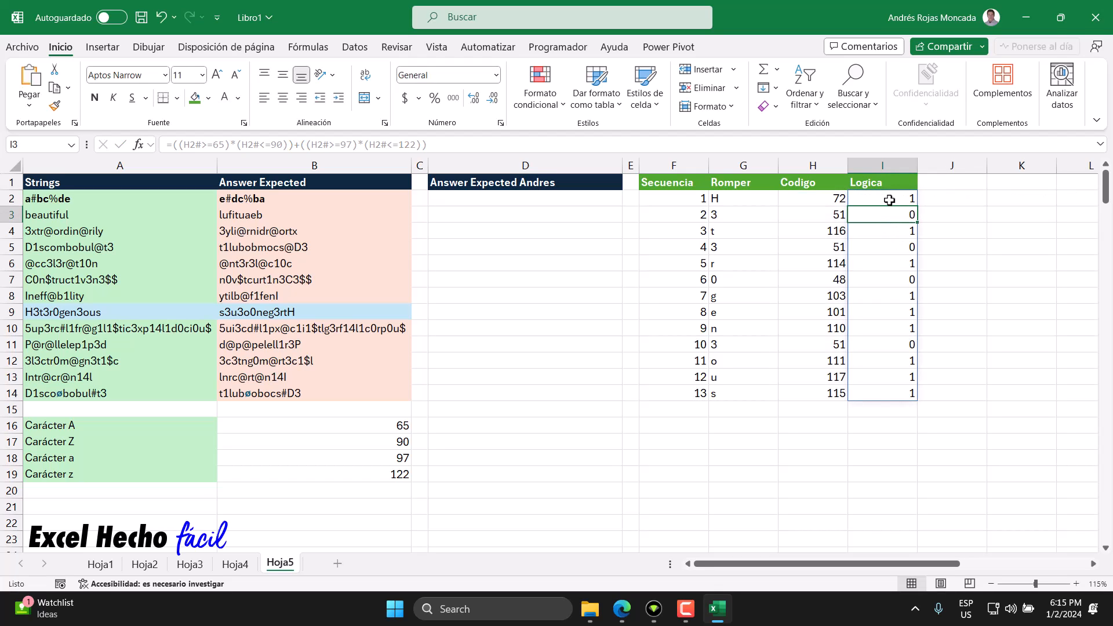
# Step: Autofit the widths of columns F to I and center the values in F2:I14
pyautogui.moveTo(672, 166); pyautogui.dragTo(905, 166)
pyautogui.doubleClick(918, 166)
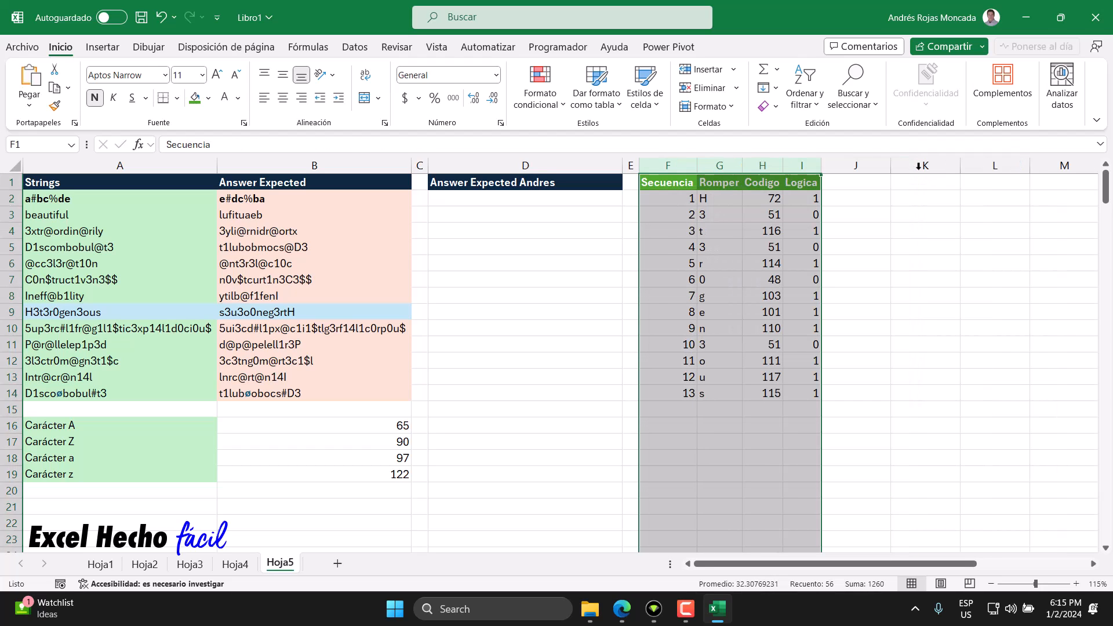
pyautogui.moveTo(654, 200); pyautogui.dragTo(792, 397)
pyautogui.click(282, 97)
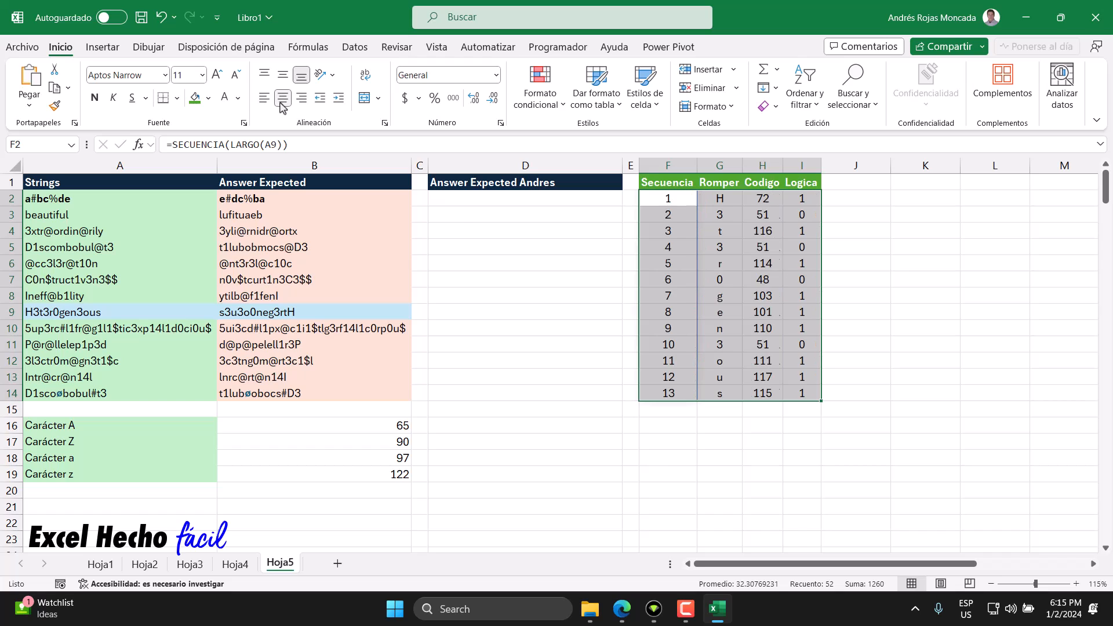
pyautogui.moveTo(684, 201); pyautogui.dragTo(805, 372)
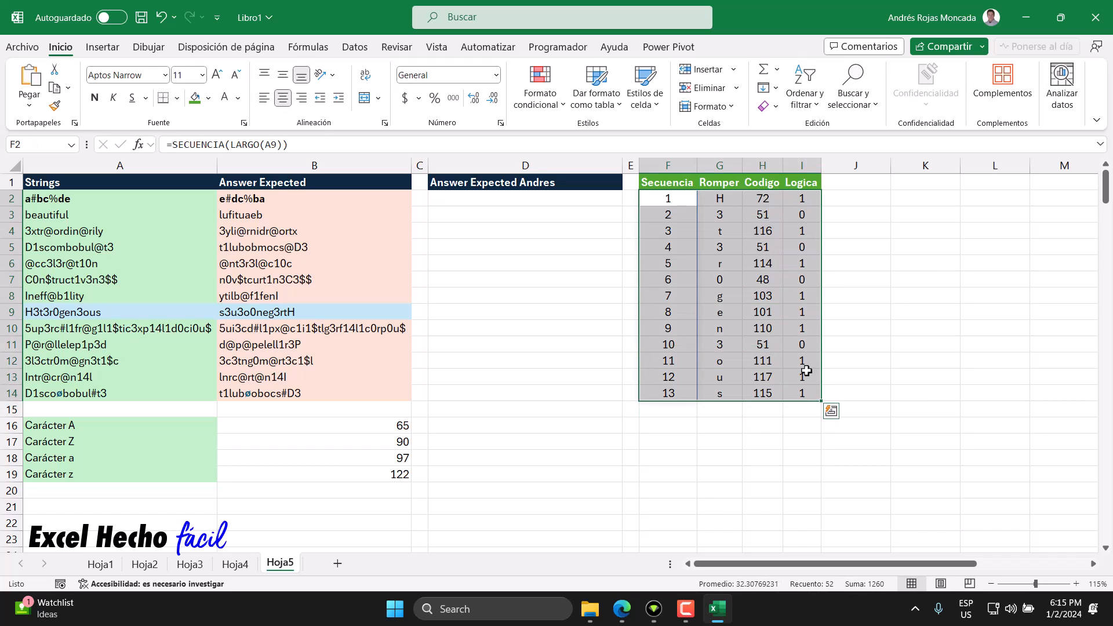
pyautogui.click(908, 183)
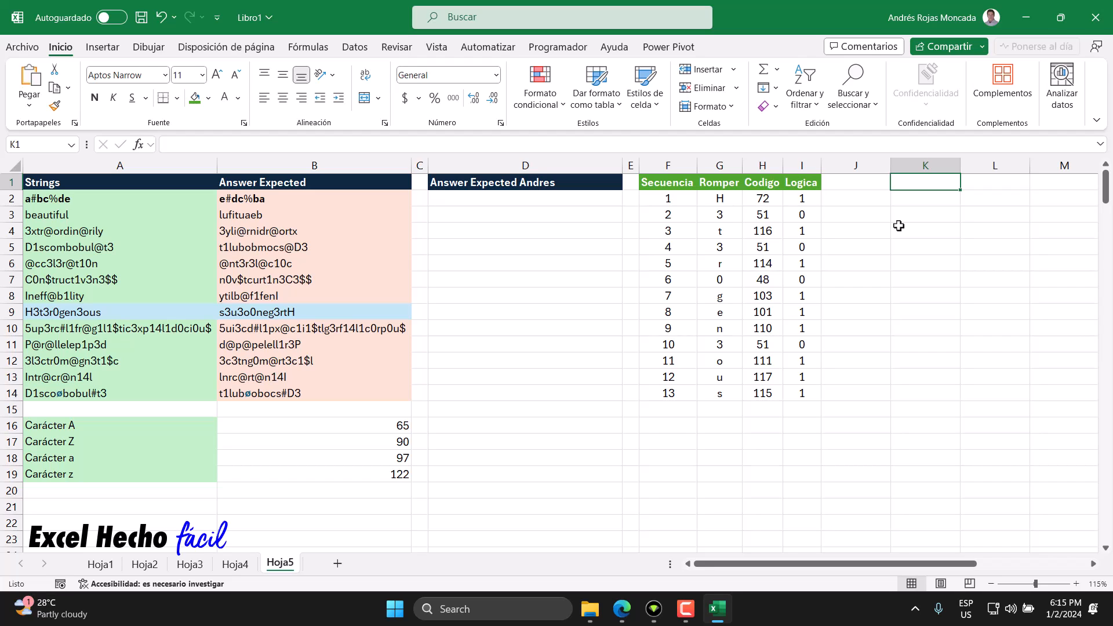
# Step: Examine the Logica results in I2:I14, first for the letters and then for the digits in the Romper column
pyautogui.click(806, 202)
pyautogui.click(806, 232)
pyautogui.click(807, 264)
pyautogui.click(807, 296)
pyautogui.click(807, 312)
pyautogui.click(806, 328)
pyautogui.click(806, 344)
pyautogui.click(806, 361)
pyautogui.click(807, 377)
pyautogui.click(809, 393)
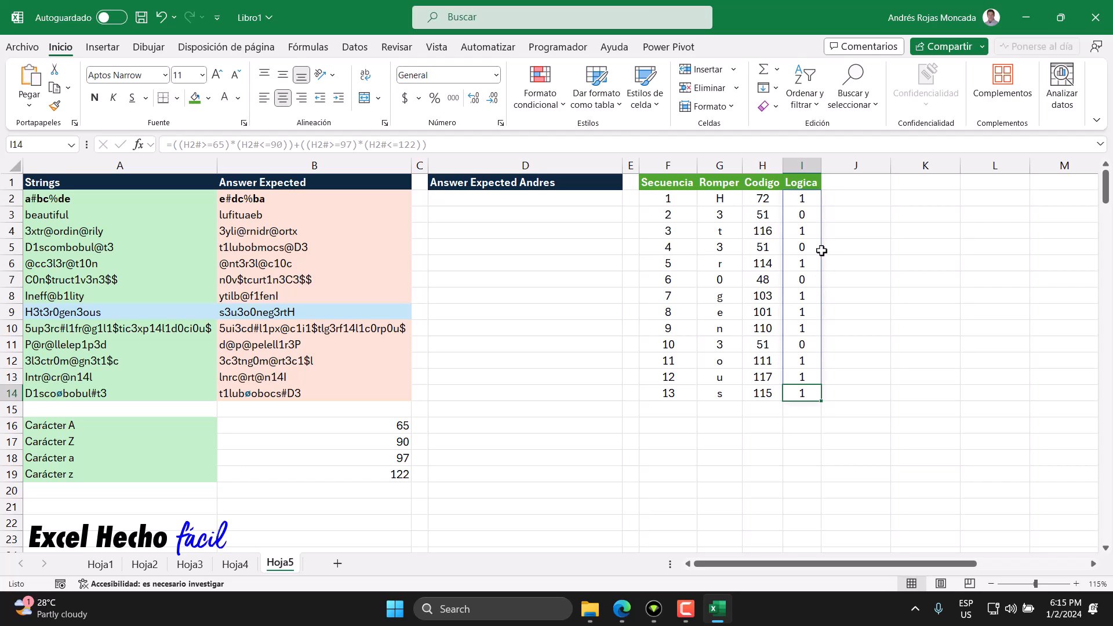
pyautogui.click(802, 216)
pyautogui.click(805, 247)
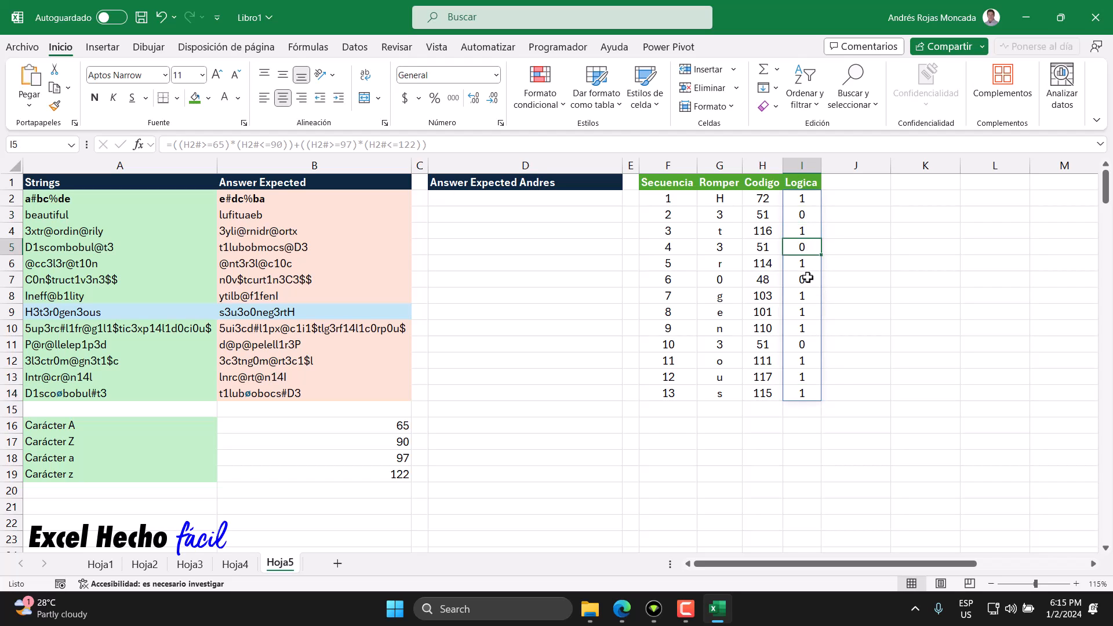
pyautogui.click(807, 276)
pyautogui.click(808, 344)
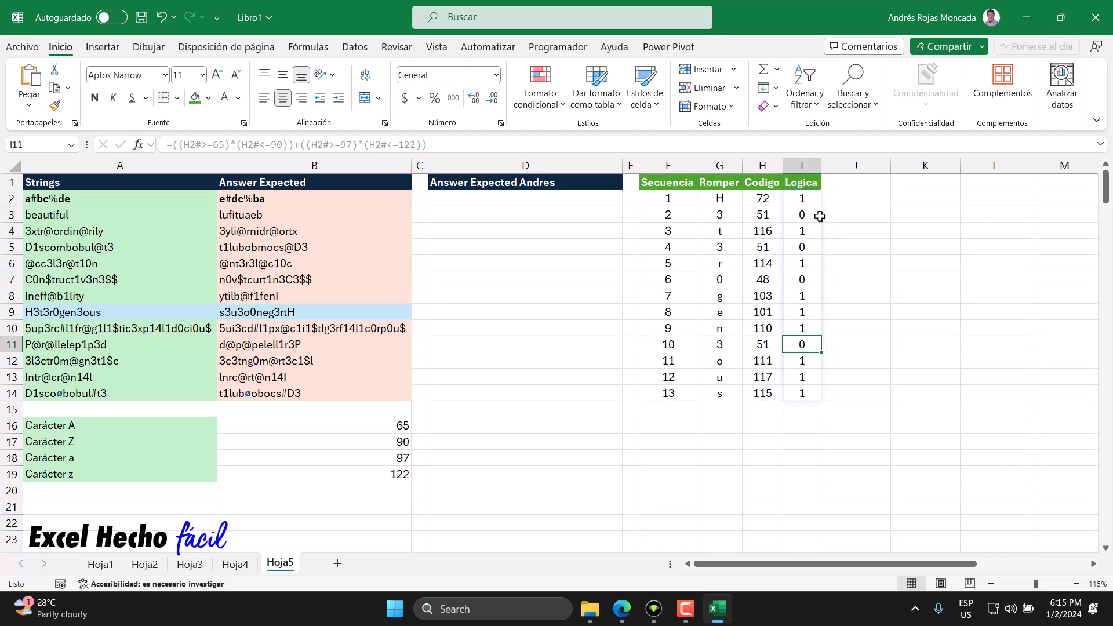
# Step: Create a formula-based conditional formatting rule for F2:I14 with the condition =$I2=1
pyautogui.moveTo(669, 200); pyautogui.dragTo(794, 391)
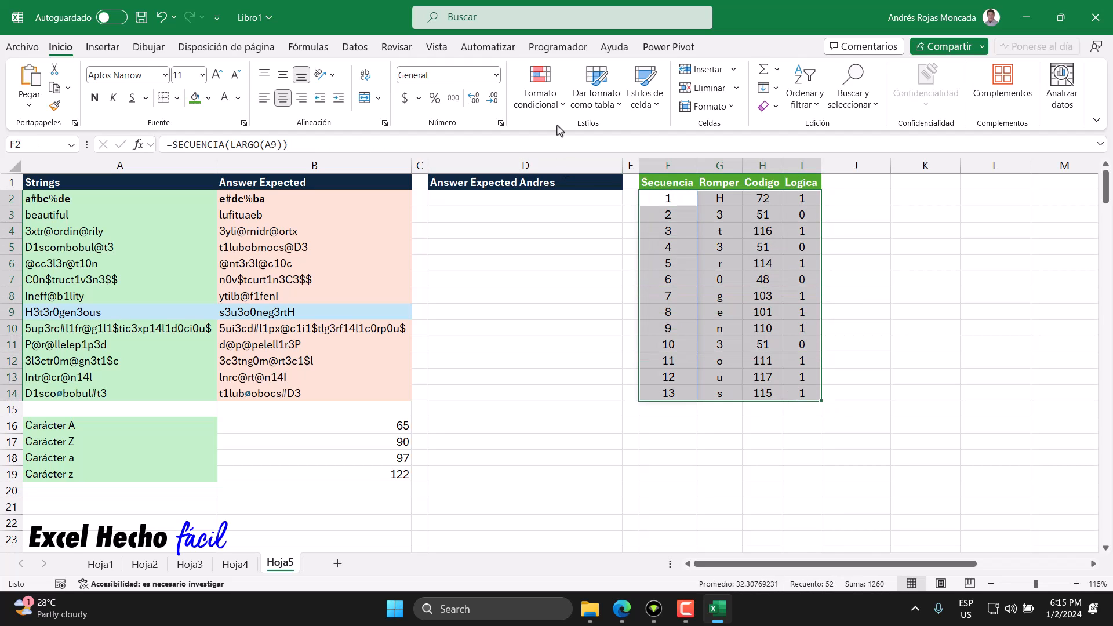
pyautogui.click(555, 107)
pyautogui.click(571, 276)
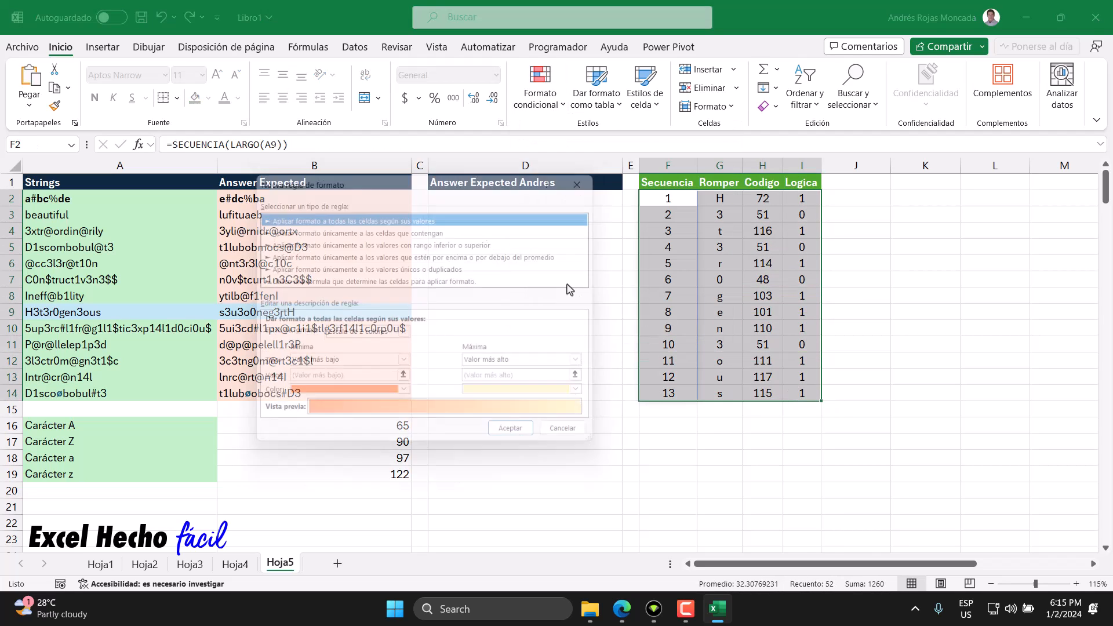
pyautogui.click(482, 282)
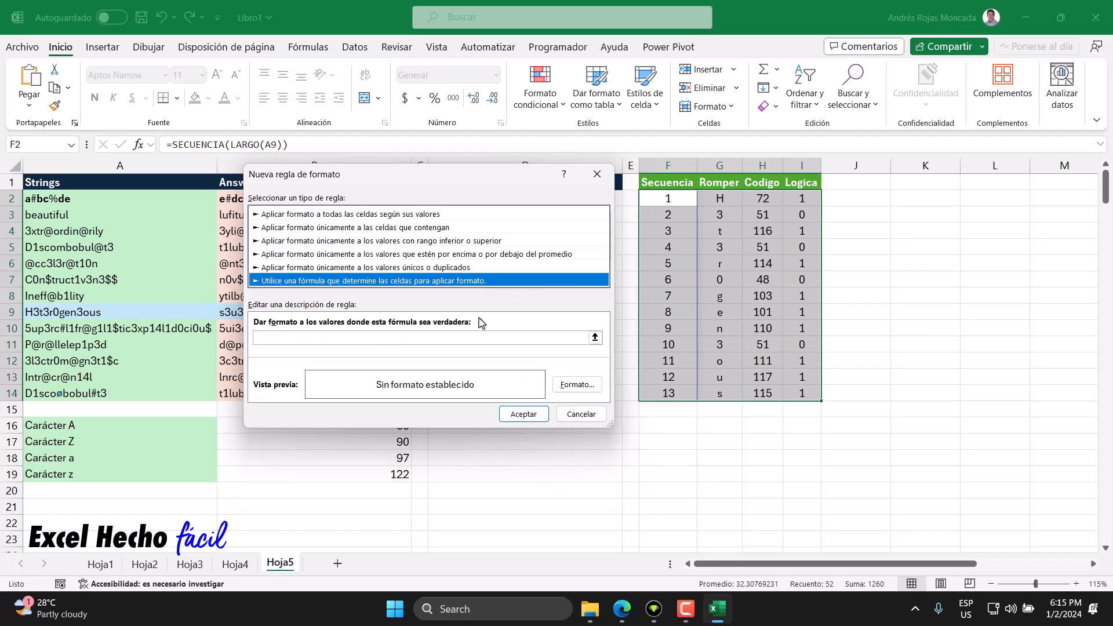
pyautogui.click(477, 337)
pyautogui.click(793, 197)
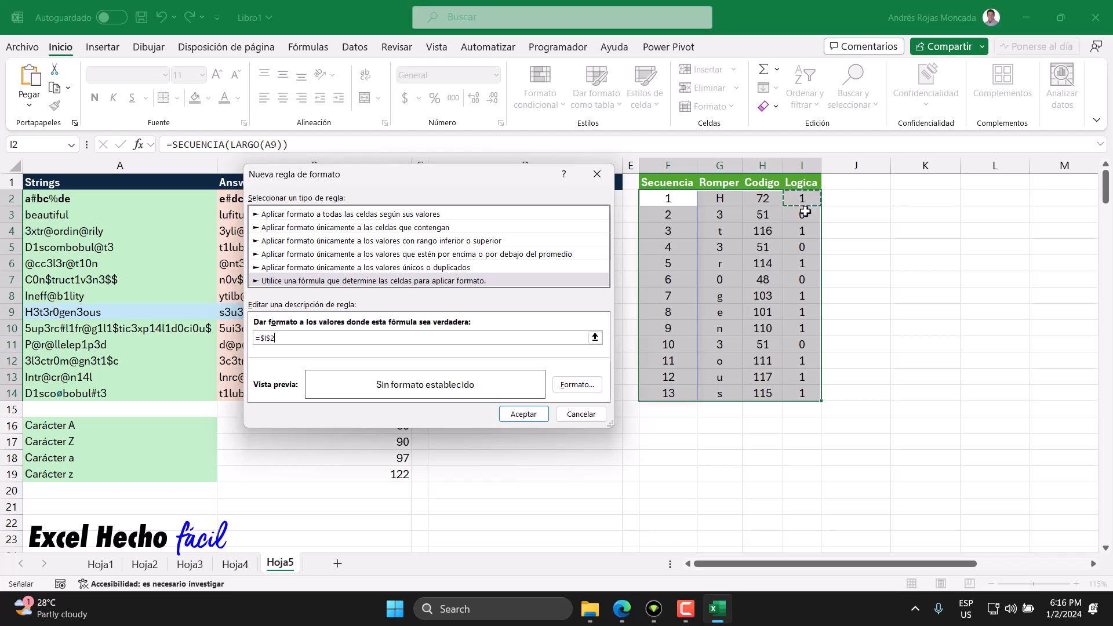
pyautogui.click(270, 338)
pyautogui.press('BackSpace')
# Step: Give the conditional formatting rule a light blue background fill and apply it to F2:I14
pyautogui.click(576, 384)
pyautogui.click(399, 126)
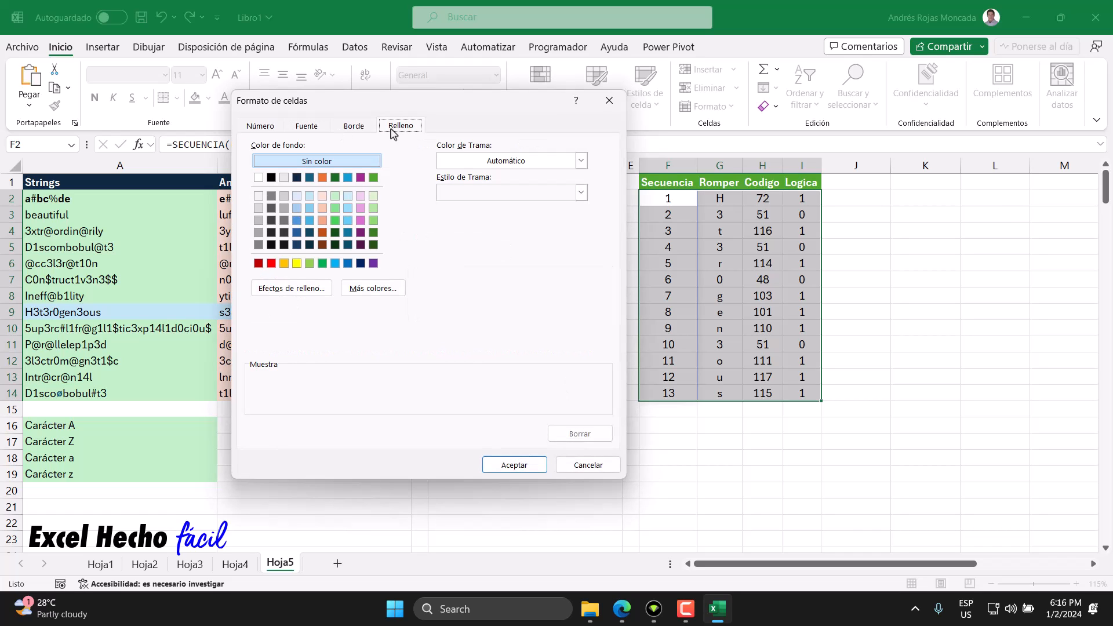
pyautogui.click(308, 197)
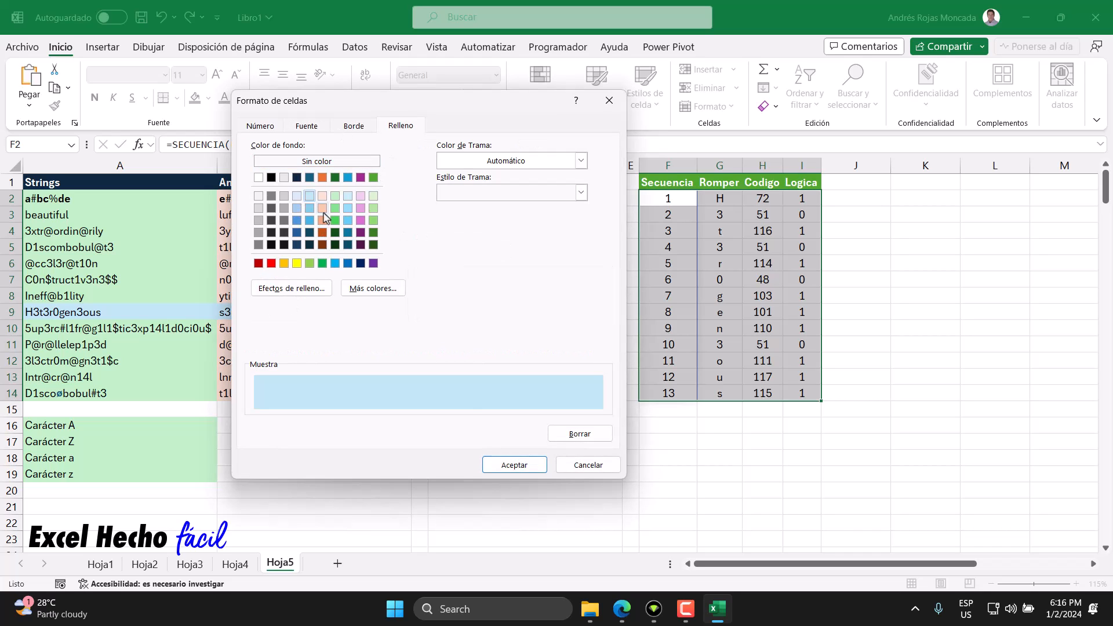
pyautogui.click(514, 466)
pyautogui.click(524, 413)
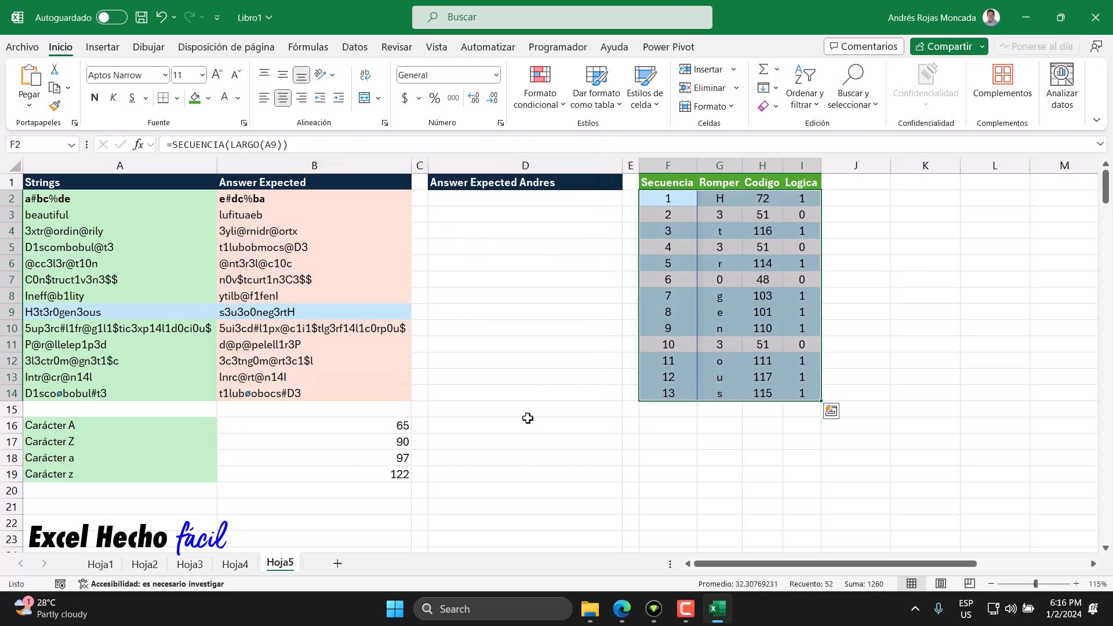
pyautogui.click(807, 261)
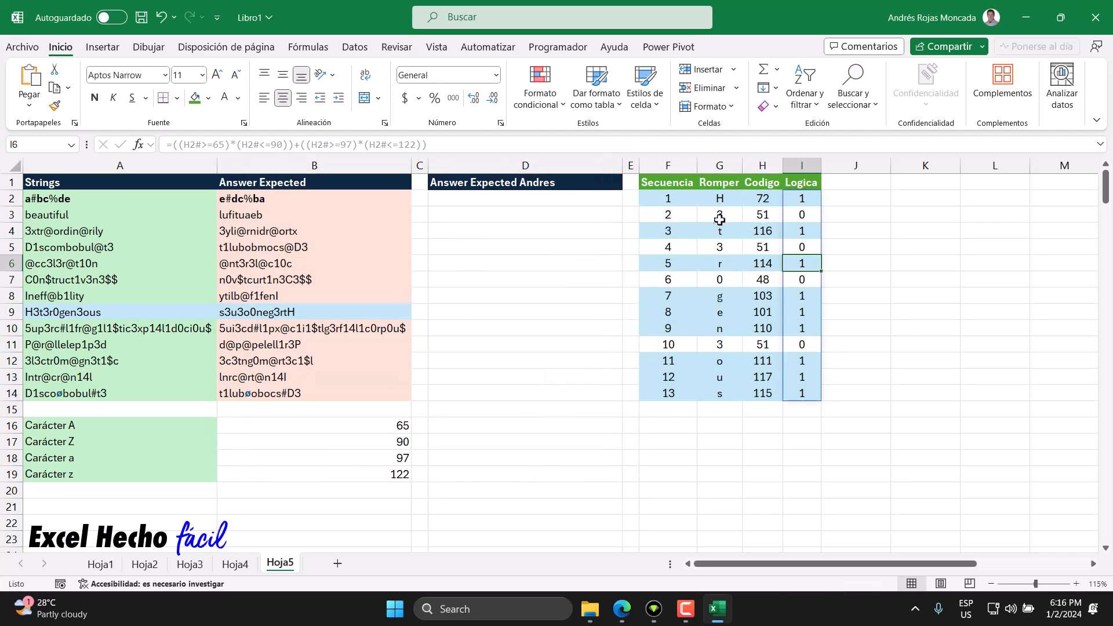
# Step: Examine the highlighted letters in the Romper column one by one, from G2 down to G14
pyautogui.click(720, 200)
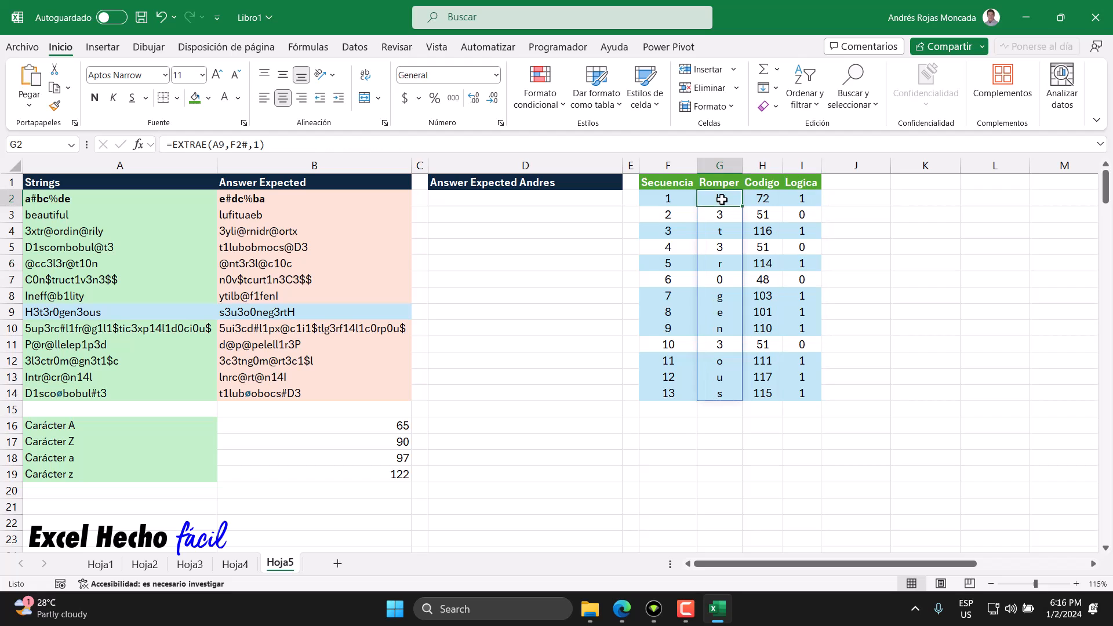
pyautogui.click(722, 230)
pyautogui.click(729, 264)
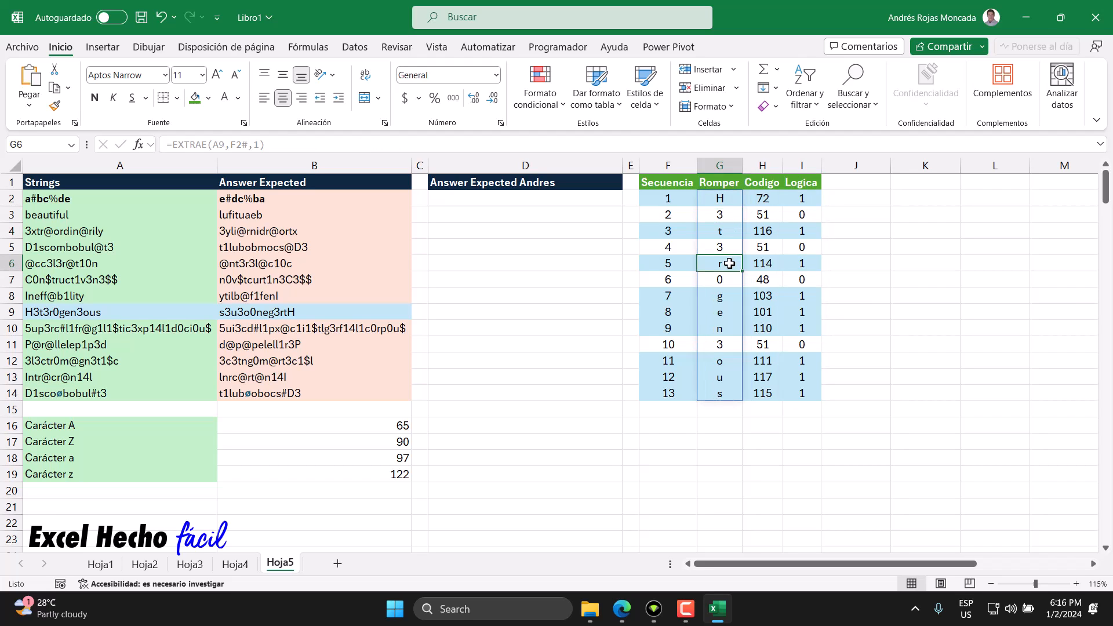
pyautogui.click(724, 296)
pyautogui.click(724, 313)
pyautogui.click(723, 331)
pyautogui.click(723, 364)
pyautogui.click(723, 376)
pyautogui.click(723, 388)
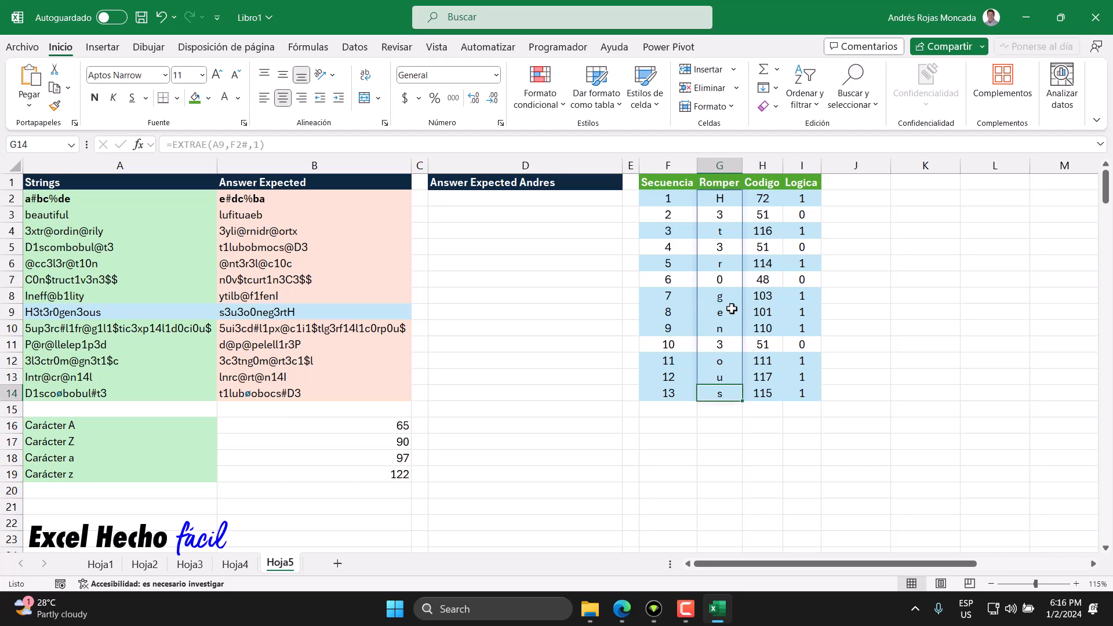
# Step: Compare the Romper letters in mirrored pairs, matching the first with the last and working inward to the middle letter
pyautogui.click(730, 198)
pyautogui.click(725, 393)
pyautogui.click(723, 228)
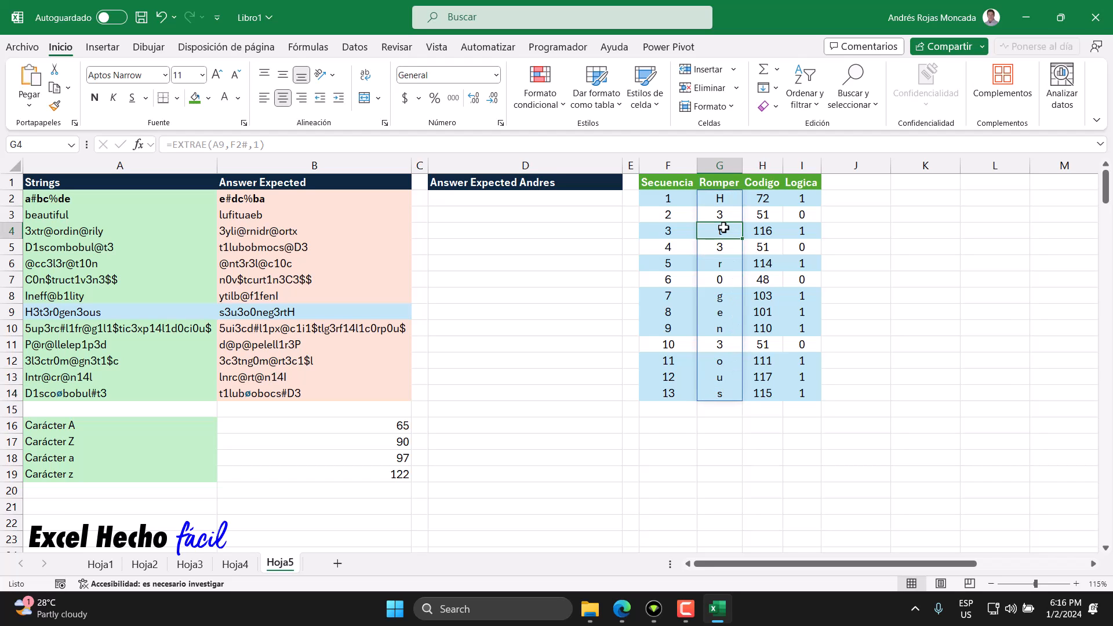
pyautogui.click(725, 377)
pyautogui.click(729, 262)
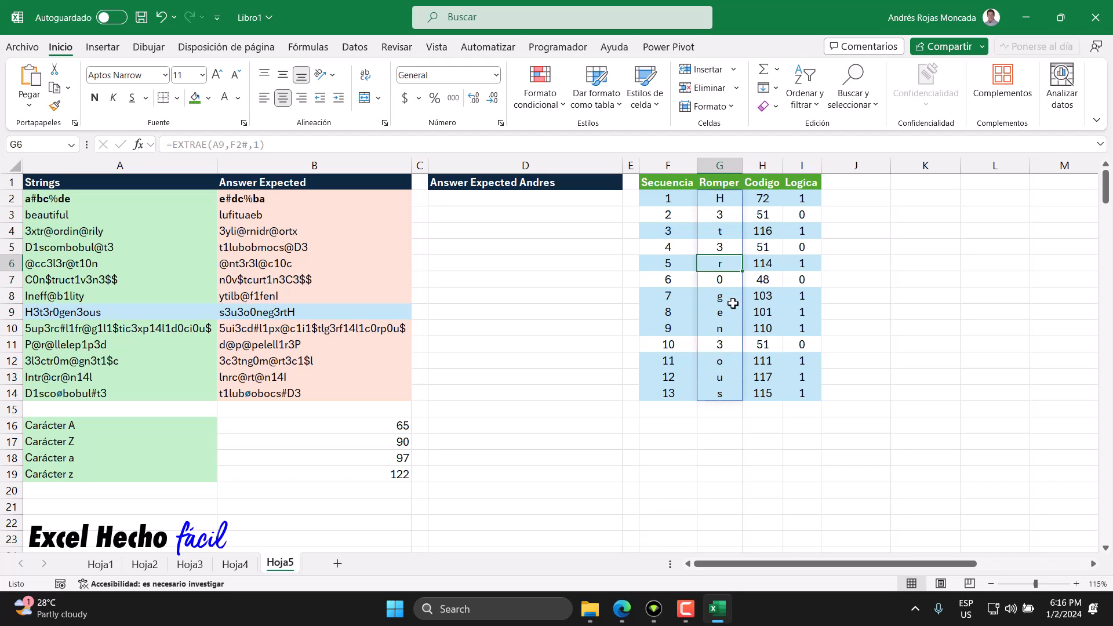
pyautogui.click(728, 361)
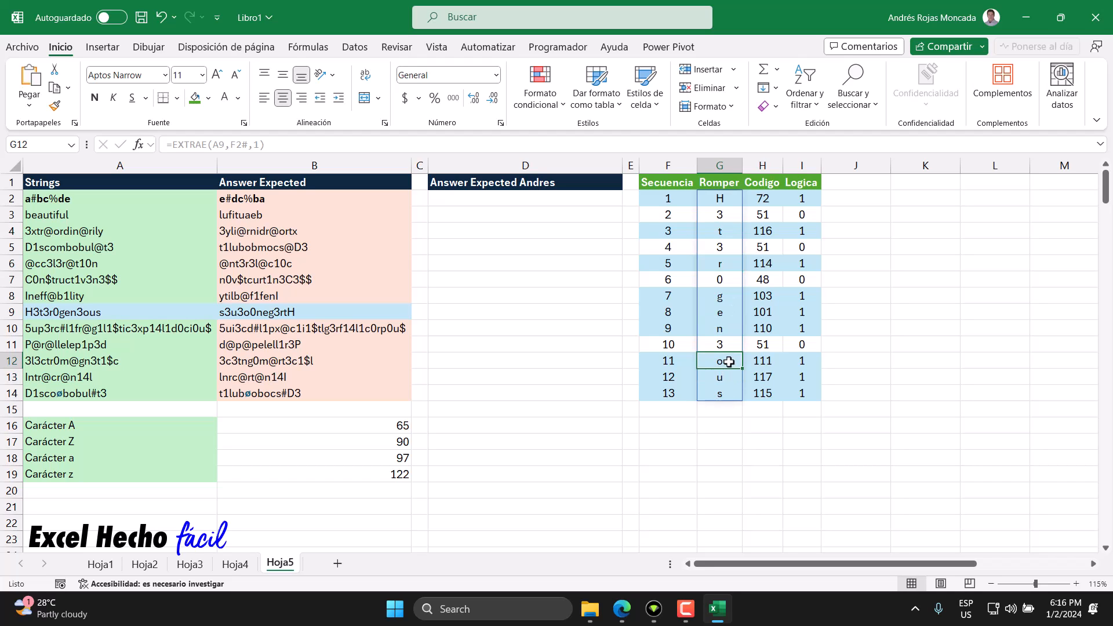
pyautogui.click(729, 296)
pyautogui.click(729, 332)
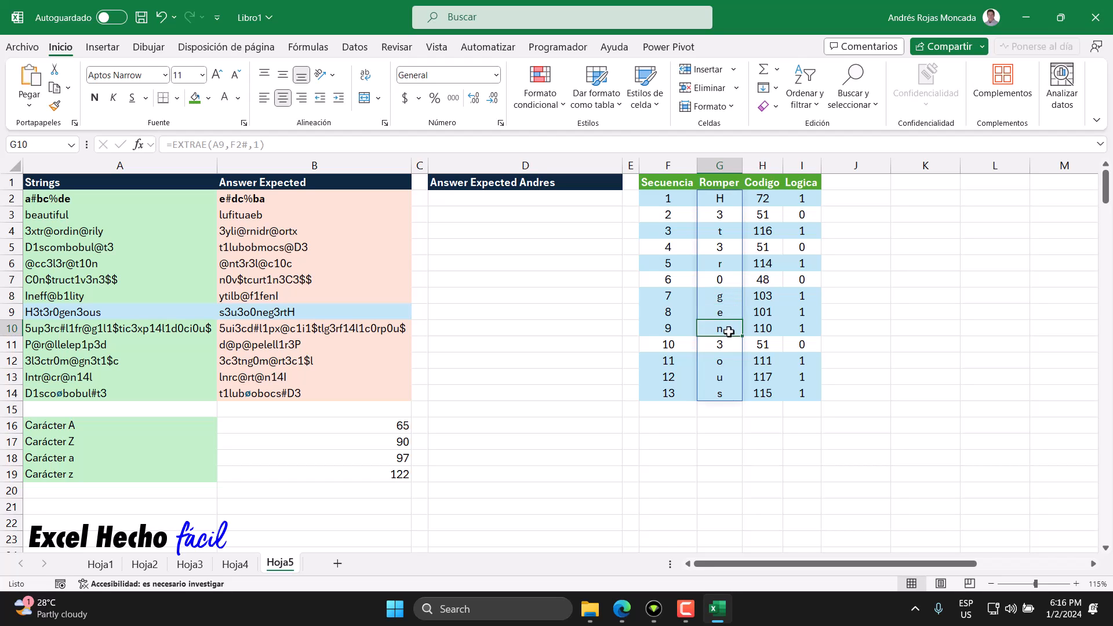
pyautogui.click(730, 313)
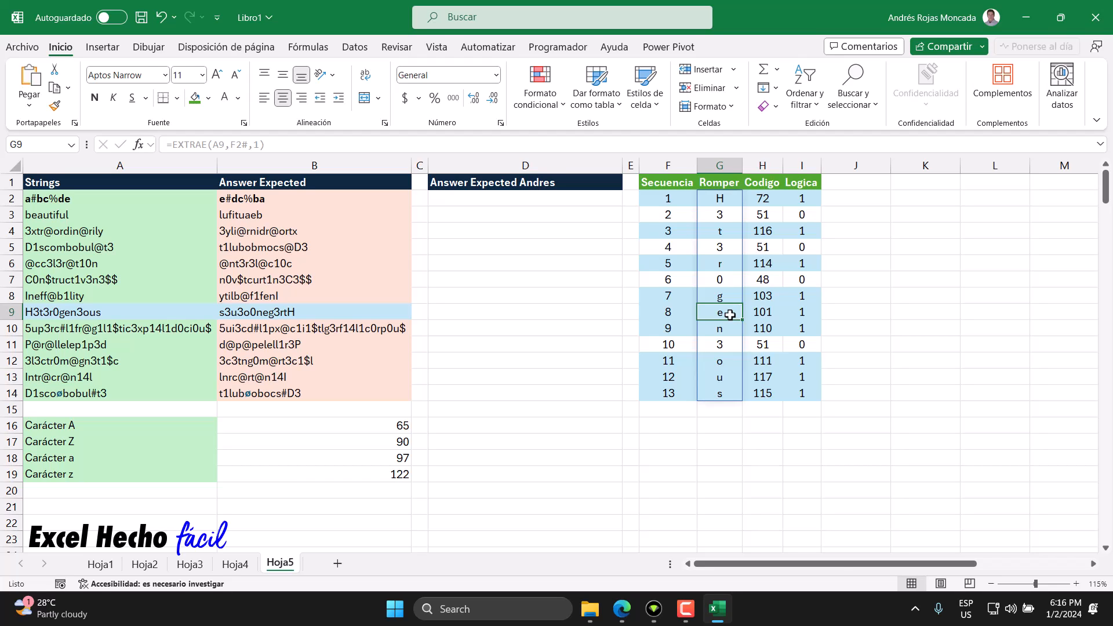
pyautogui.click(725, 327)
pyautogui.click(731, 298)
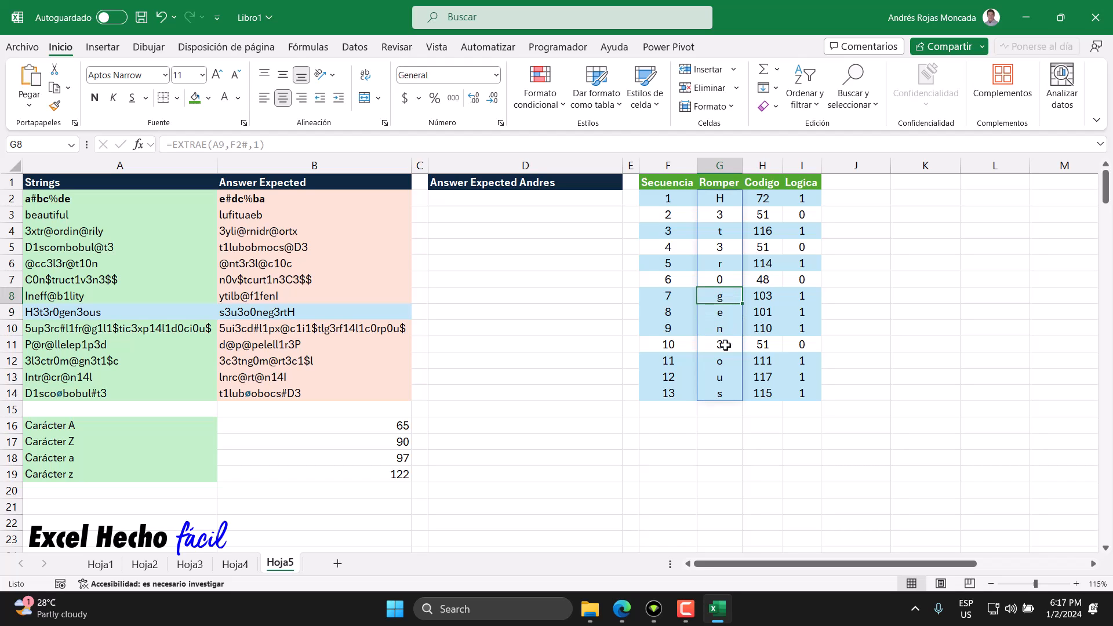
pyautogui.click(721, 363)
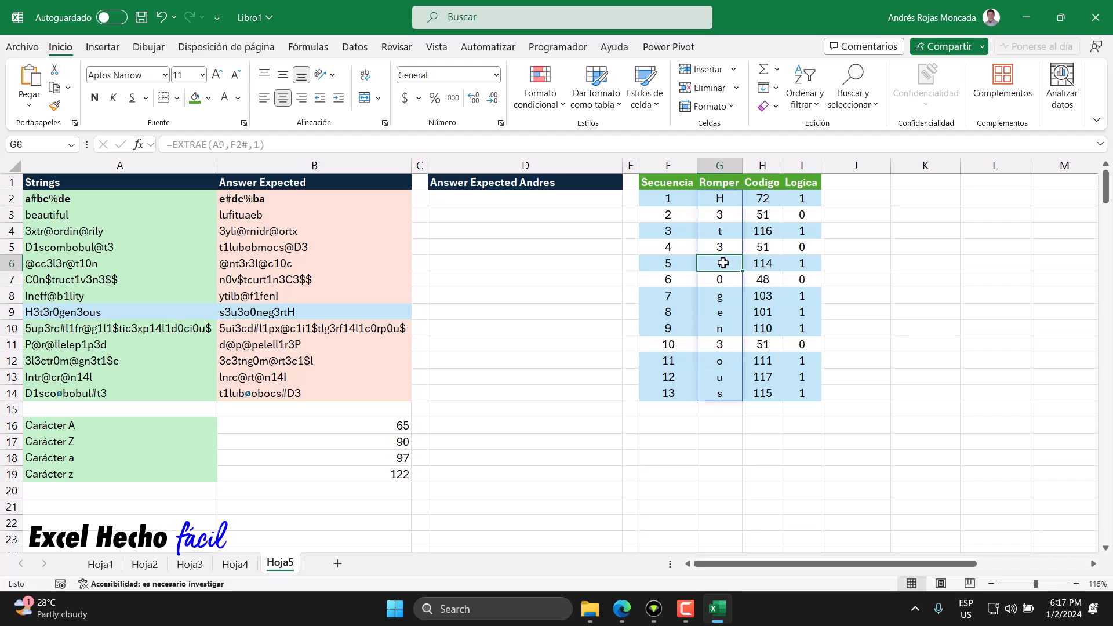
pyautogui.click(721, 376)
pyautogui.click(719, 233)
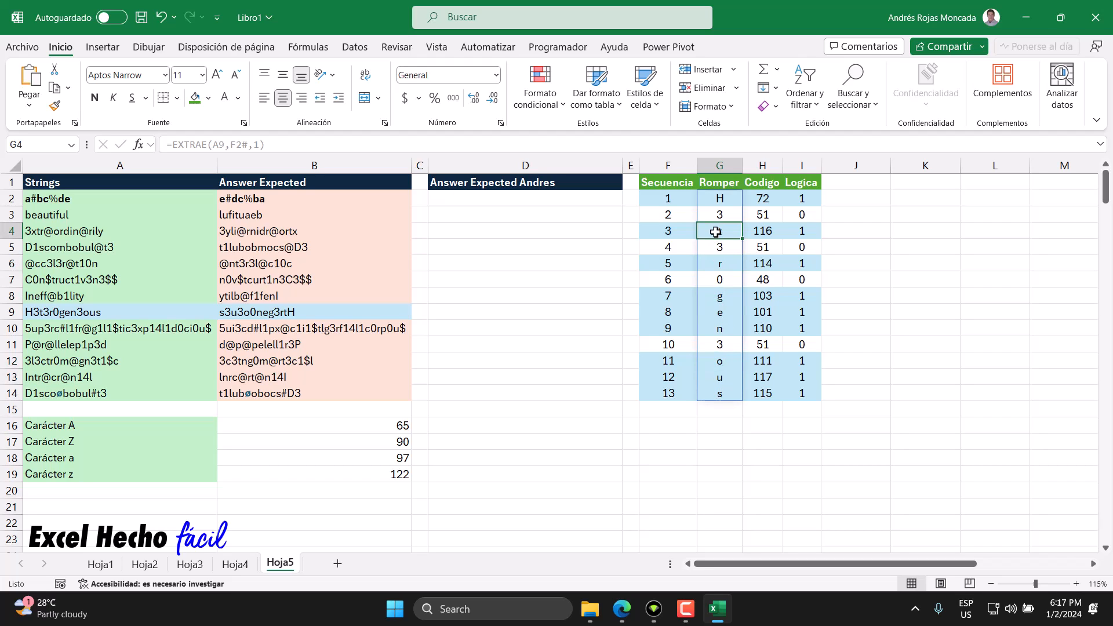
pyautogui.click(721, 394)
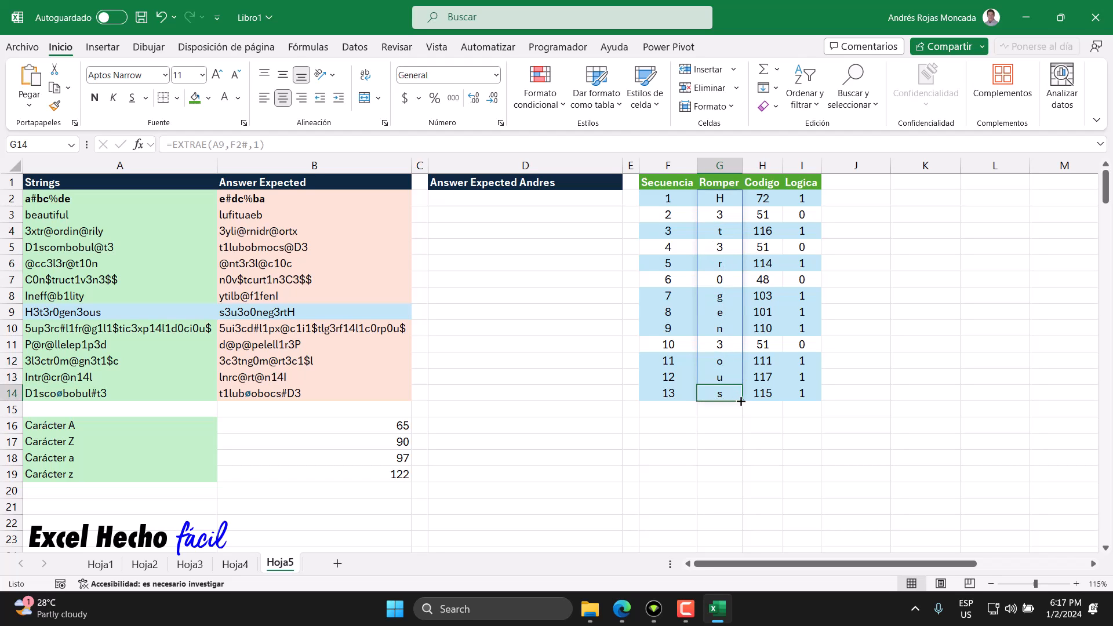
pyautogui.click(724, 198)
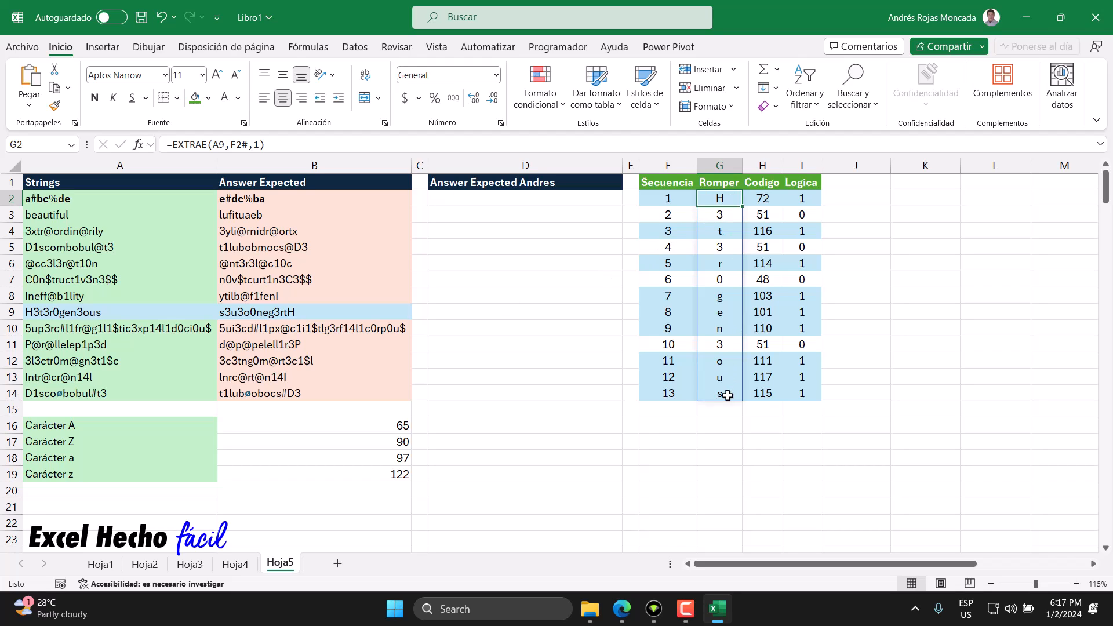
# Step: Examine the non-letter characters of the Romper column in G3, G5, G7 and G11
pyautogui.click(723, 216)
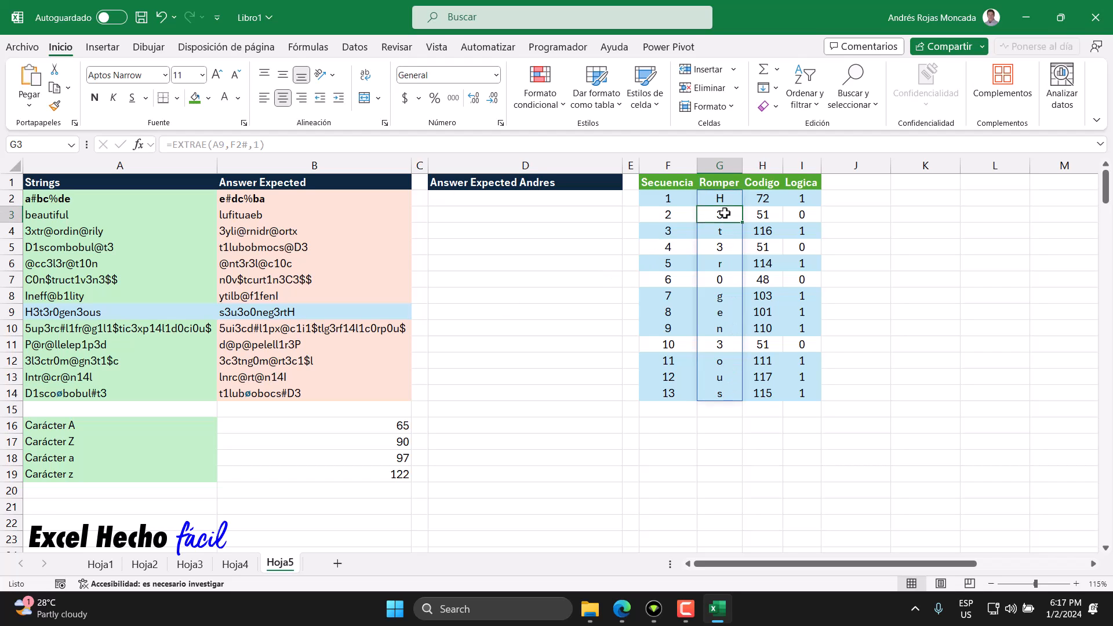
pyautogui.click(723, 247)
pyautogui.click(723, 277)
pyautogui.click(723, 345)
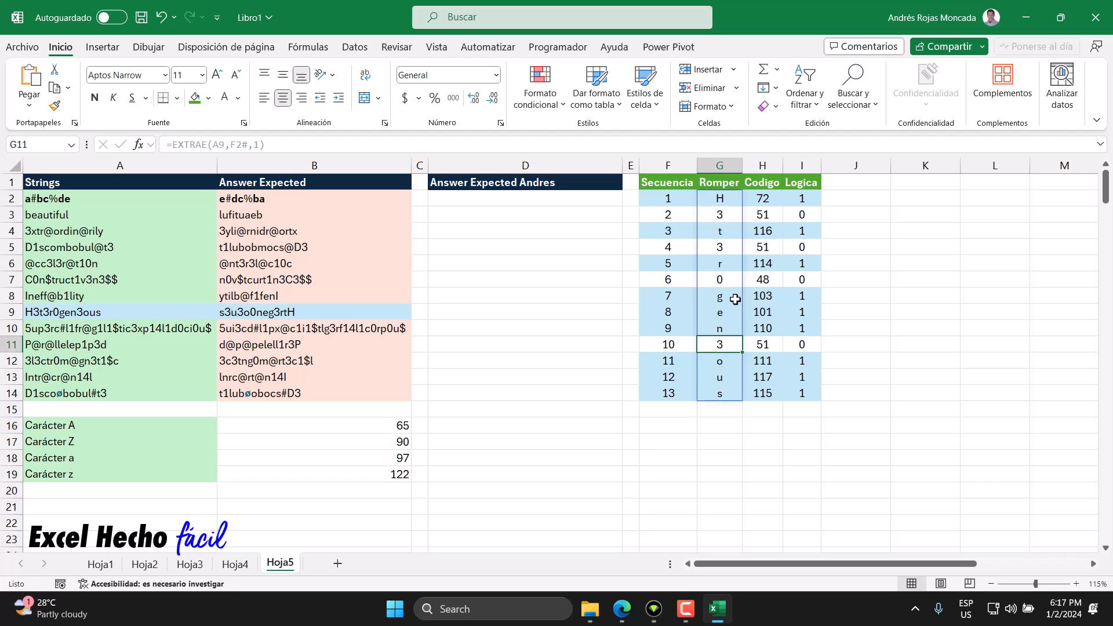
# Step: Examine the Logica results in I2:I14, first the cells of the letter rows and then those of the digit rows
pyautogui.click(811, 198)
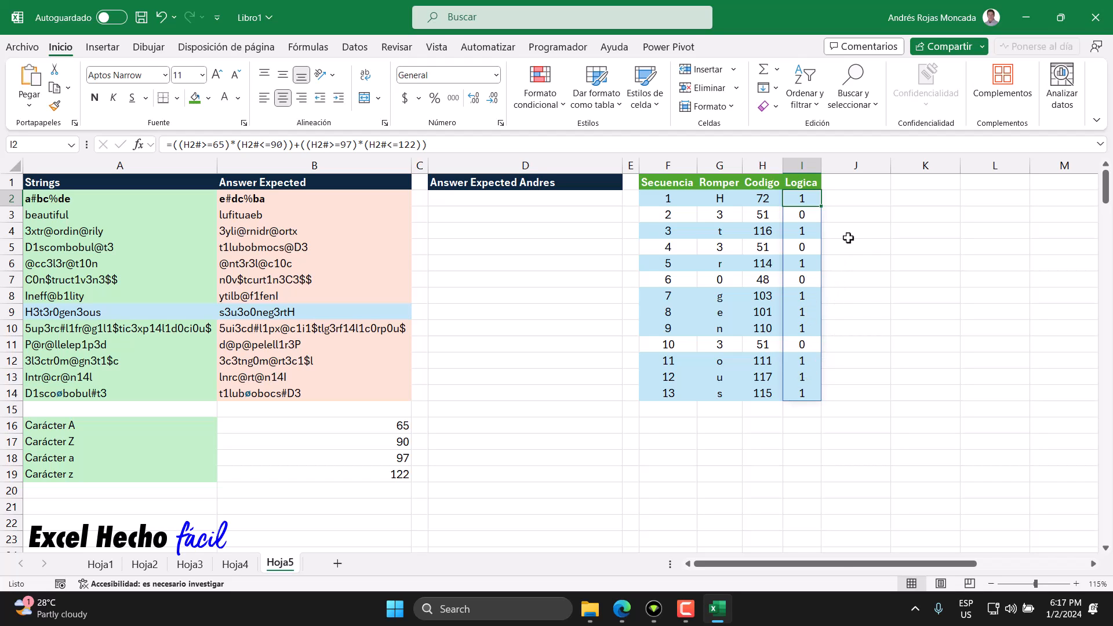
pyautogui.click(849, 183)
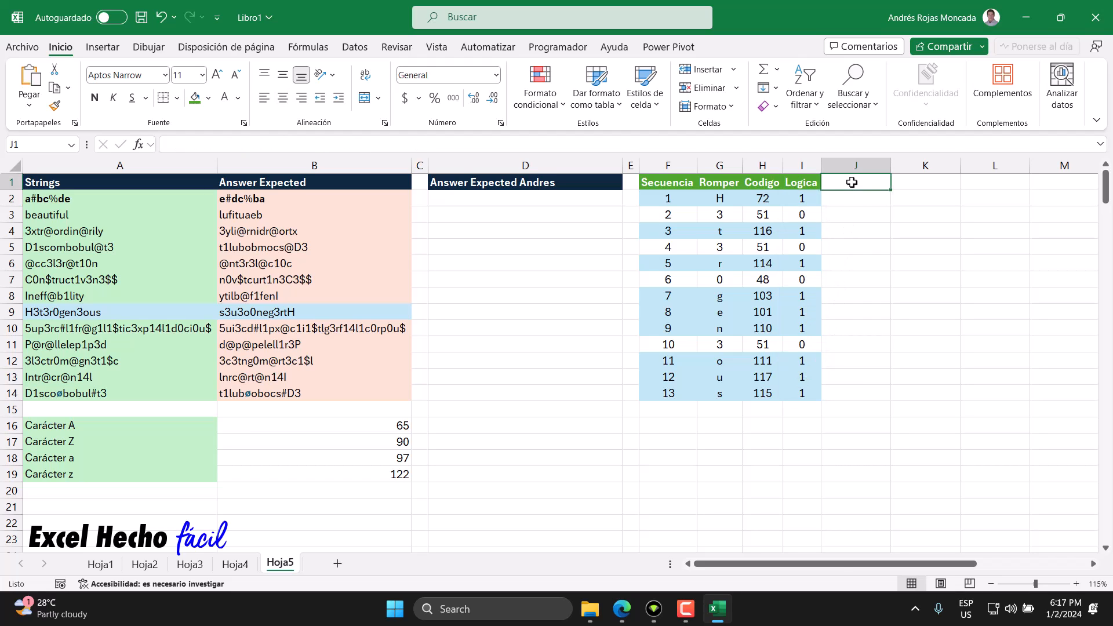
pyautogui.click(813, 200)
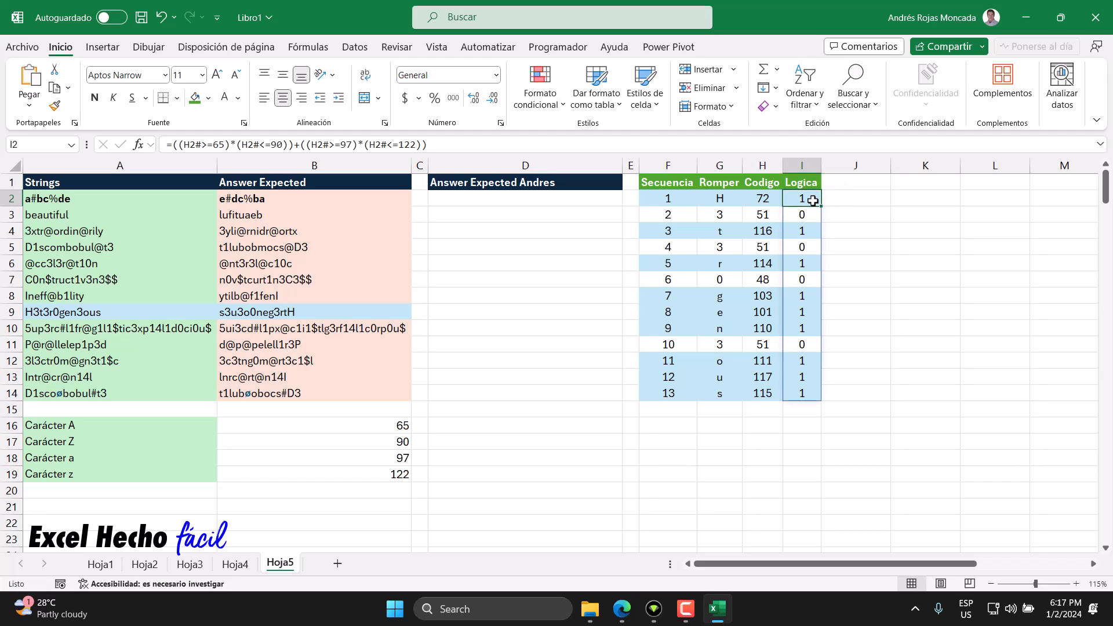
pyautogui.click(811, 231)
pyautogui.click(810, 263)
pyautogui.click(805, 296)
pyautogui.click(806, 311)
pyautogui.click(806, 328)
pyautogui.click(806, 359)
pyautogui.click(805, 376)
pyautogui.click(805, 395)
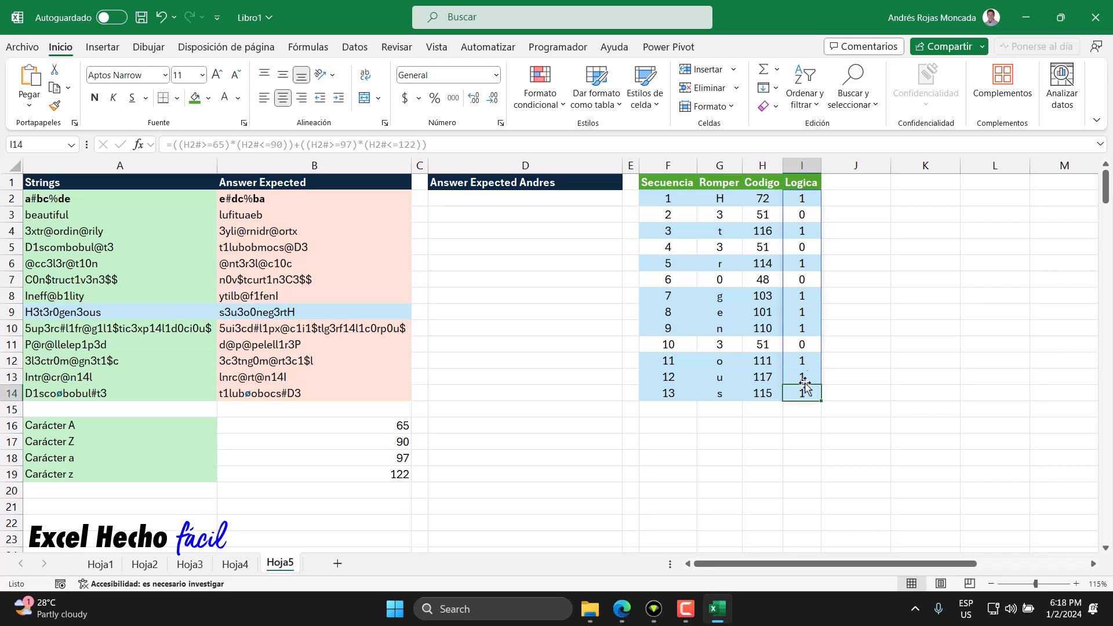
pyautogui.click(812, 281)
pyautogui.click(815, 246)
pyautogui.click(806, 216)
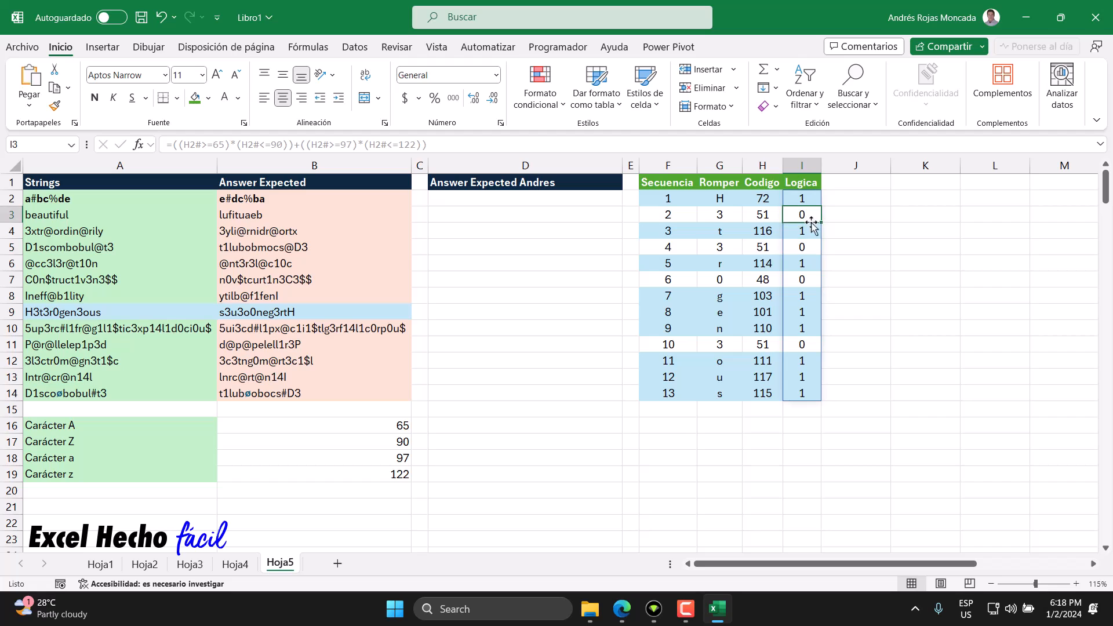
pyautogui.click(807, 281)
pyautogui.click(802, 342)
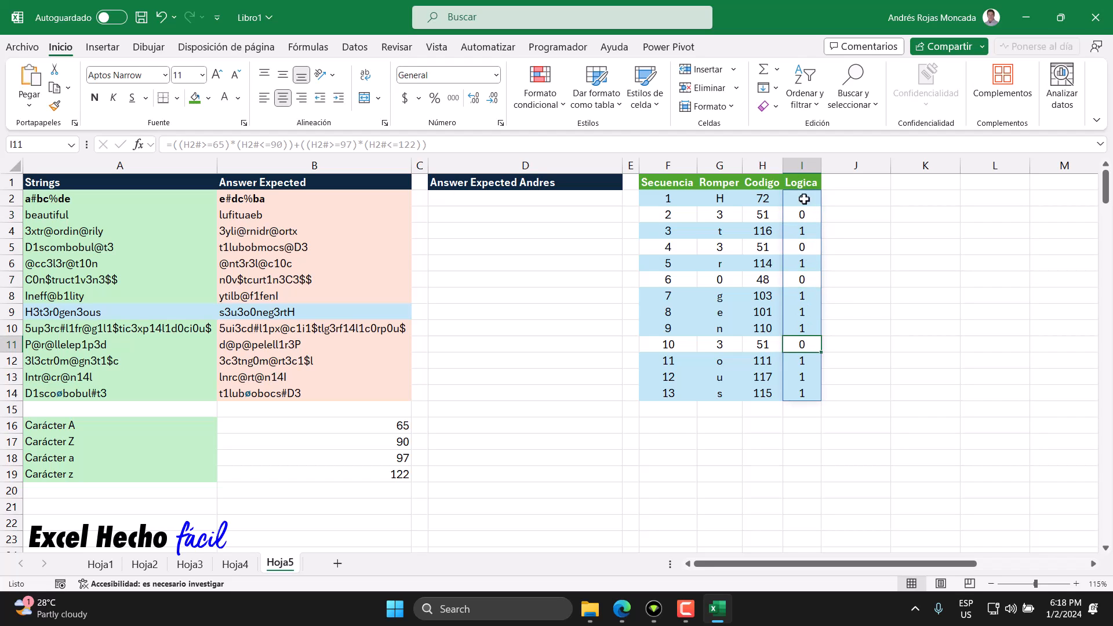
# Step: Review only the letter-row cells of the Logica column in order from I2 to I14
pyautogui.click(846, 183)
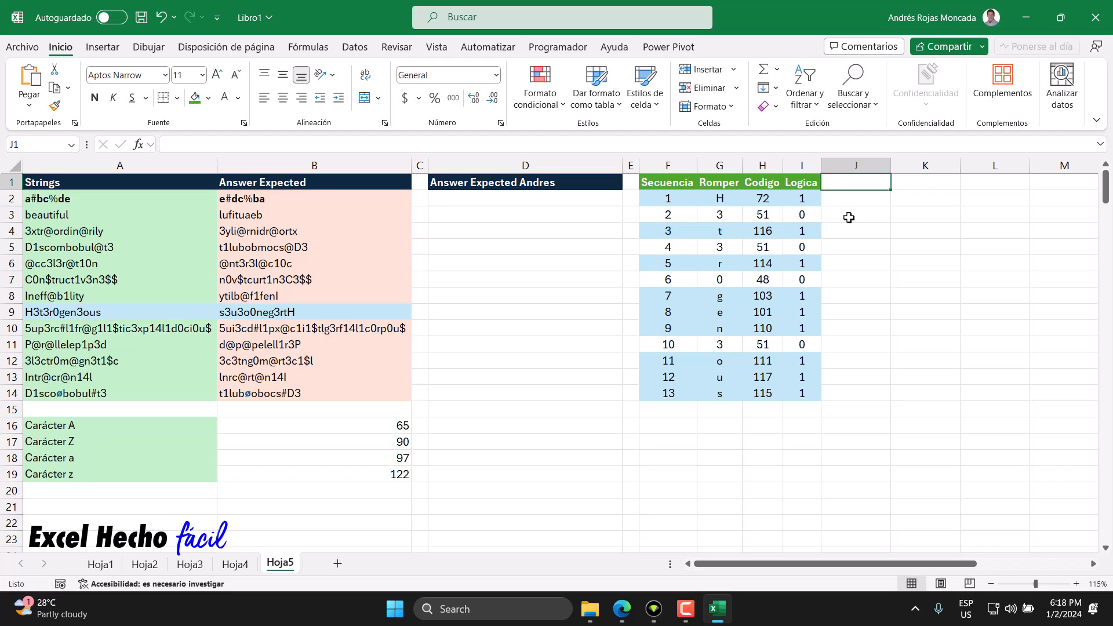
pyautogui.click(815, 198)
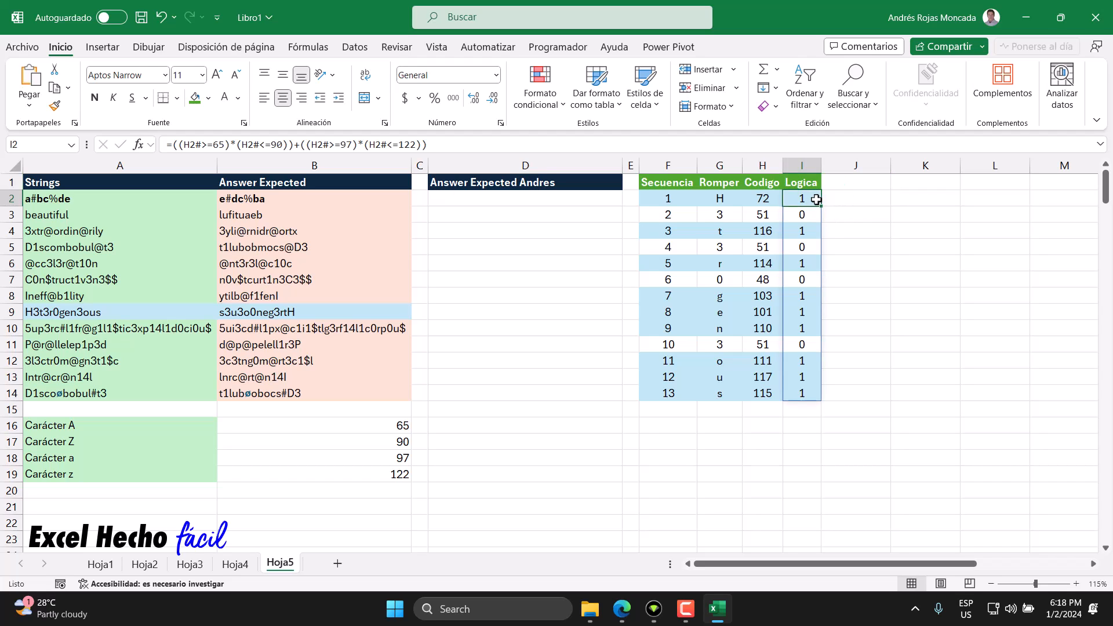
pyautogui.click(811, 230)
pyautogui.click(811, 264)
pyautogui.click(810, 301)
pyautogui.click(810, 312)
pyautogui.click(810, 324)
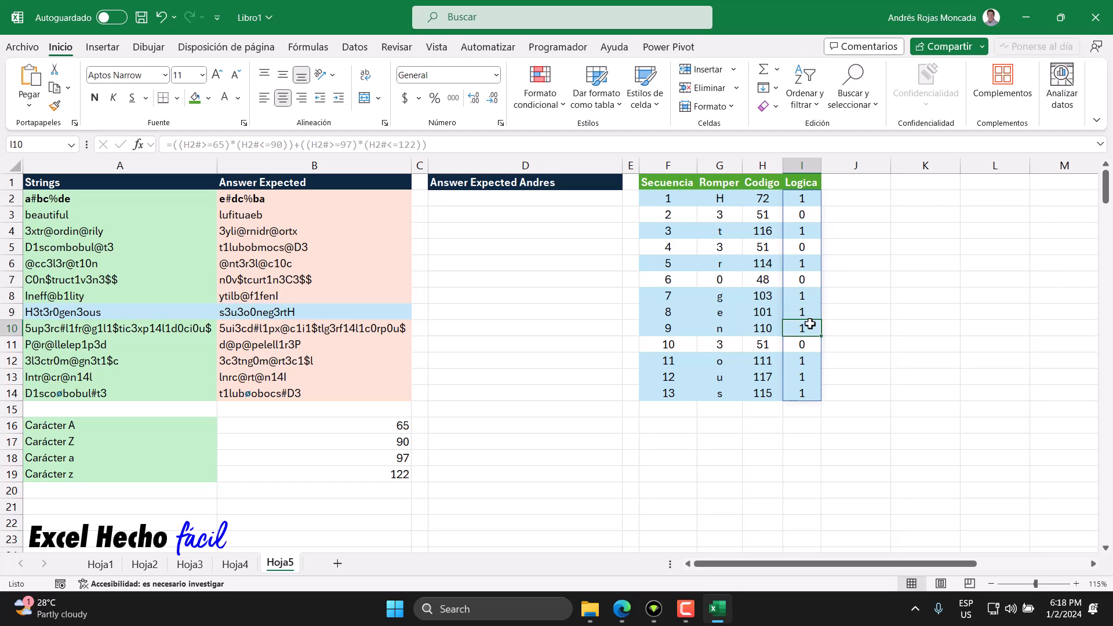
pyautogui.click(810, 360)
pyautogui.click(809, 376)
pyautogui.click(809, 392)
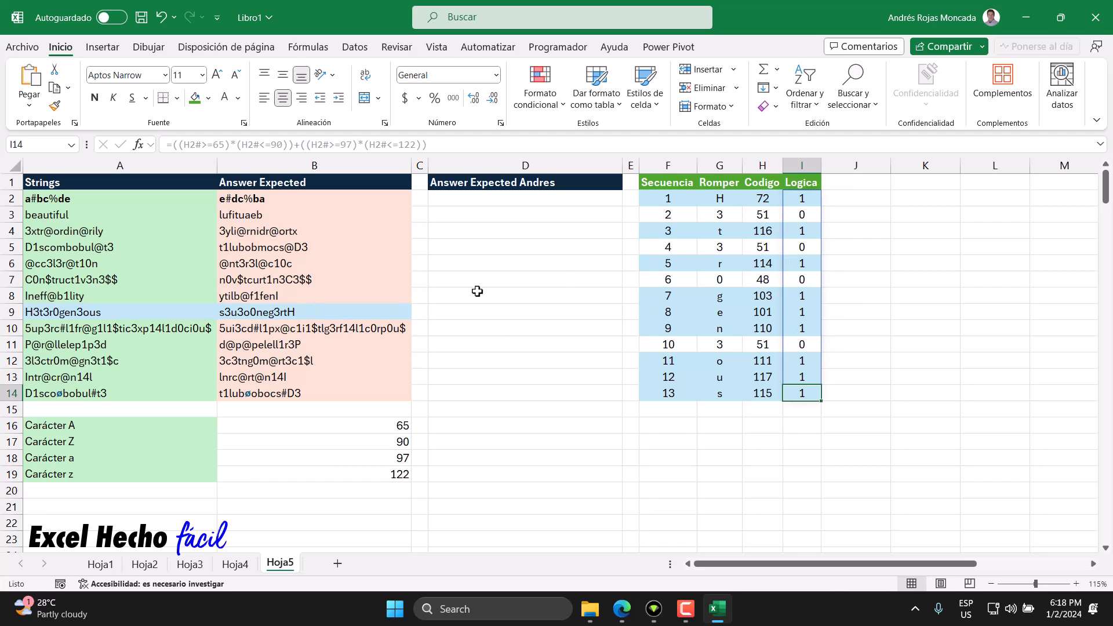
# Step: Add the header "Ident. Ind." in J1 and autofit the width of column J
pyautogui.click(885, 182)
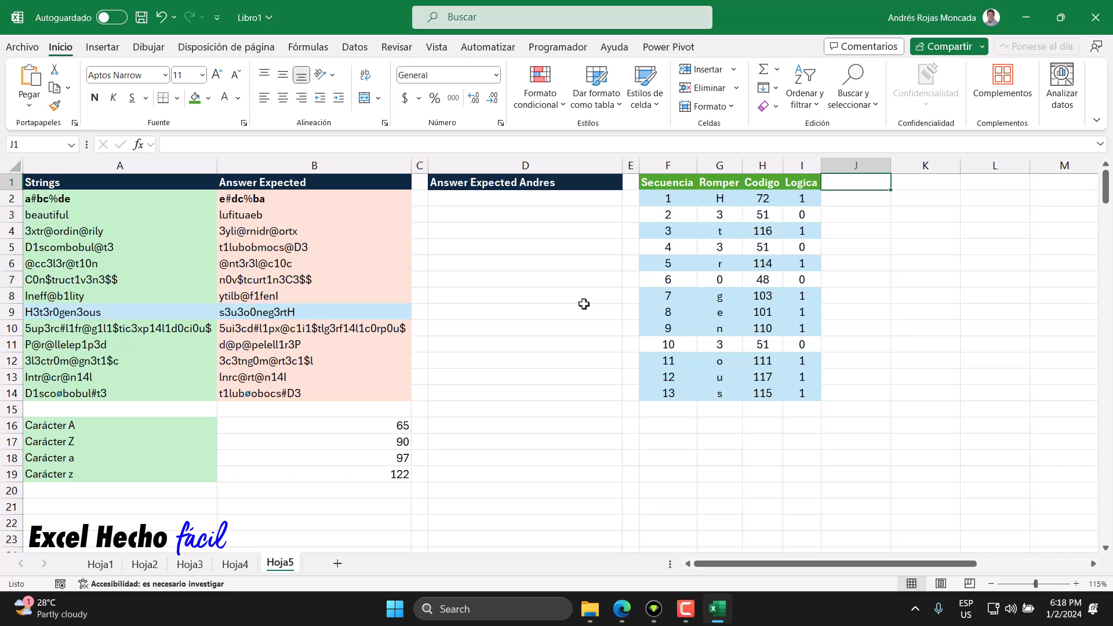
pyautogui.write('Ident. Ind.')
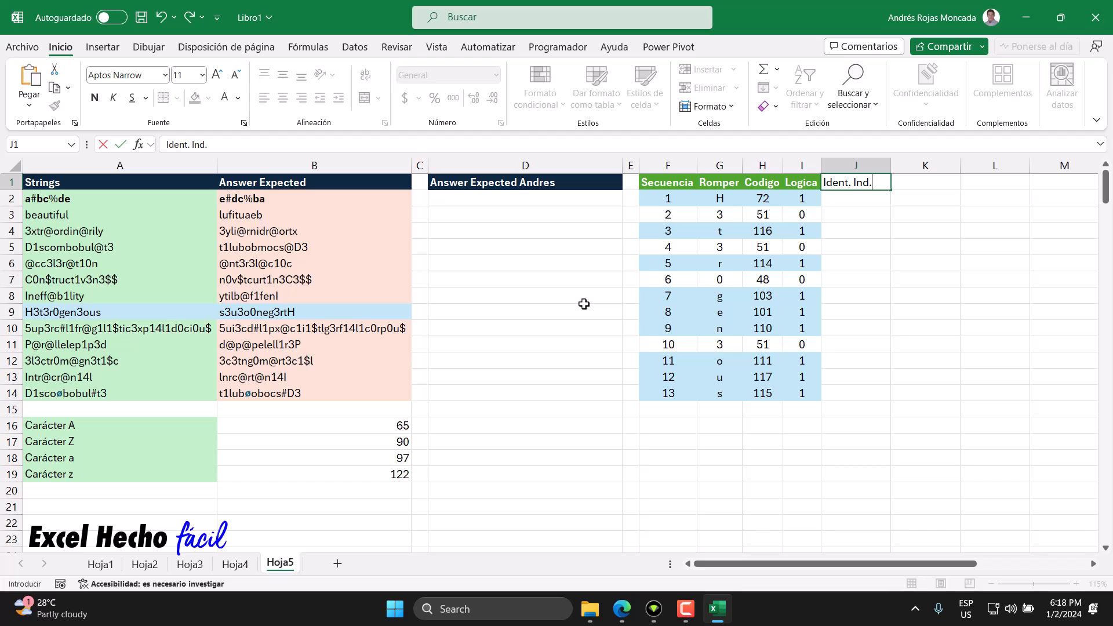
pyautogui.press('Return')
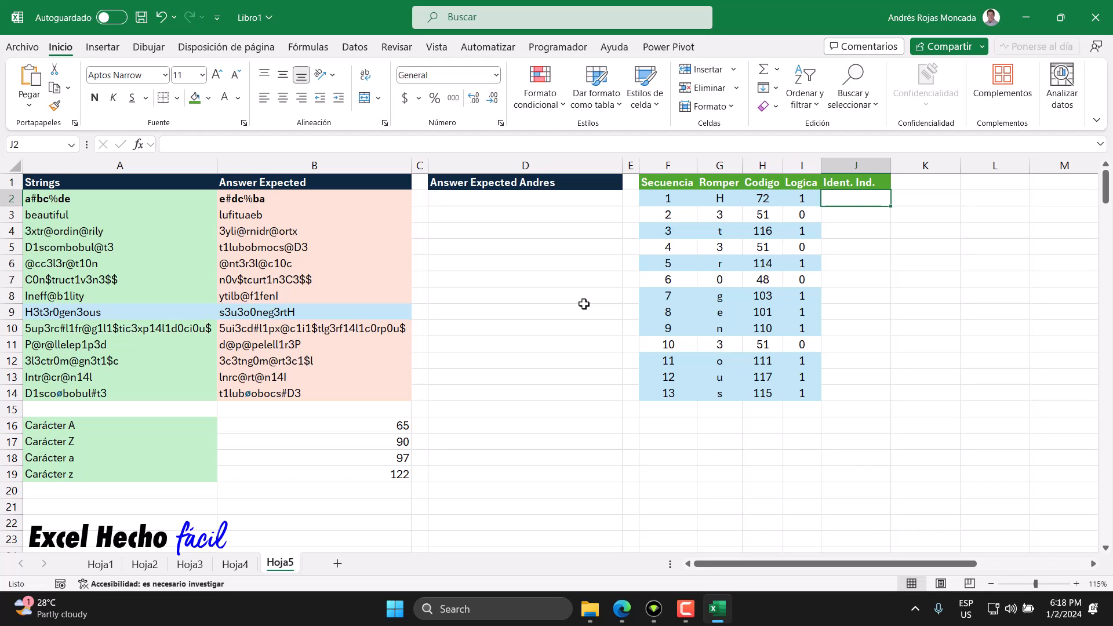
pyautogui.doubleClick(890, 165)
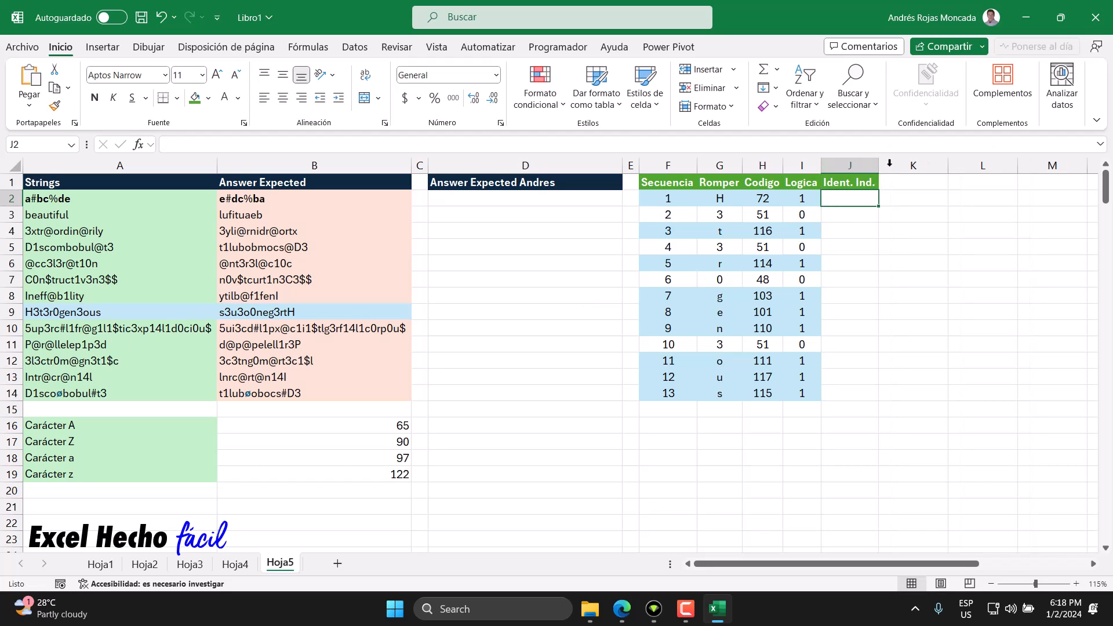
# Step: Start a SCAN formula in J2 and move its argument tooltip clear of the cells
pyautogui.write('=')
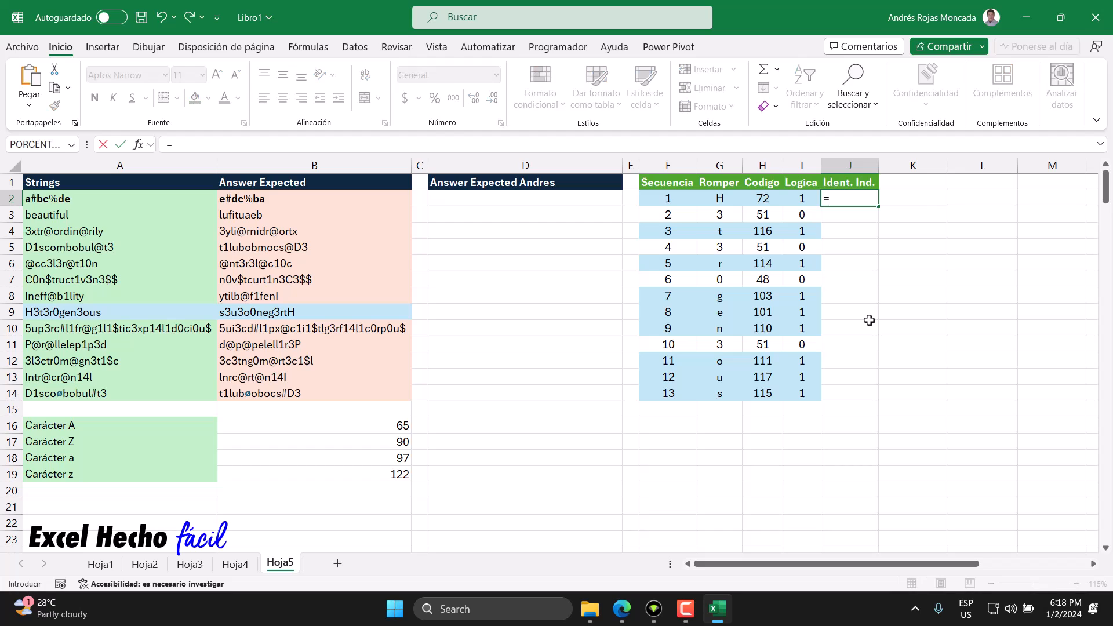
pyautogui.write('sca')
pyautogui.press('Tab')
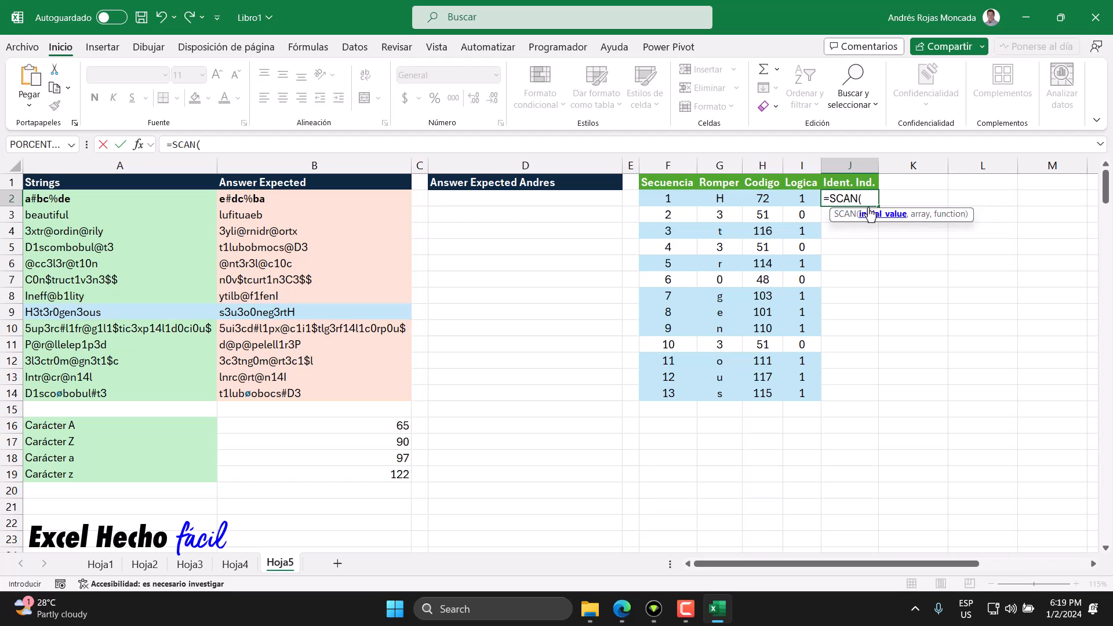
pyautogui.moveTo(931, 214); pyautogui.dragTo(914, 150)
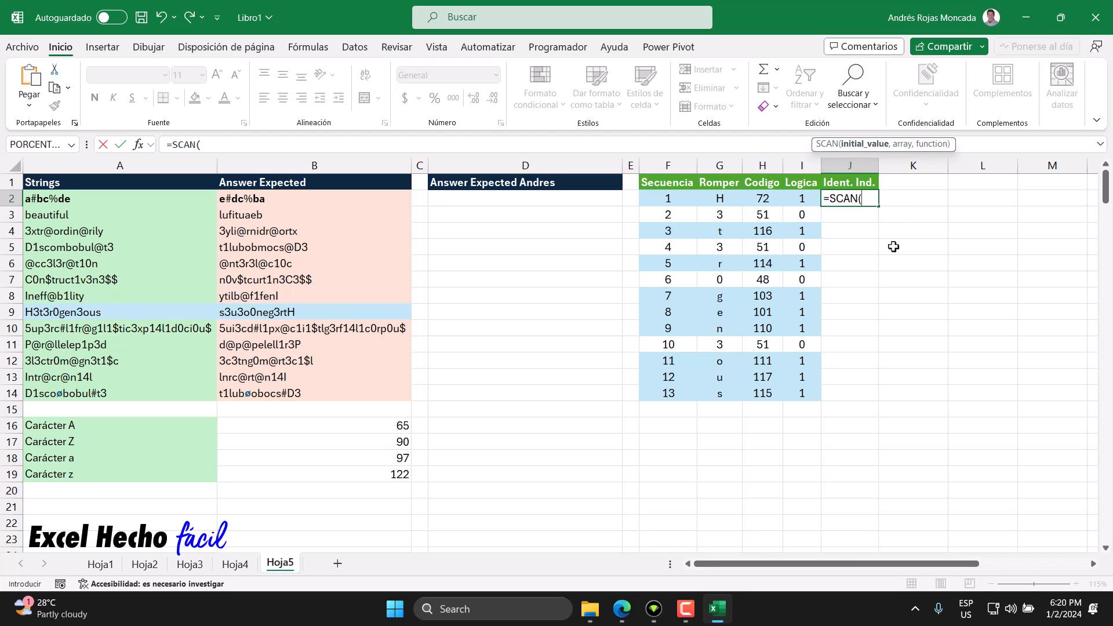
# Step: Give the SCAN formula in J2 the initial value 0, the array I2# and a LAMBDA with parameters a and v
pyautogui.write('0,')
pyautogui.click(805, 203)
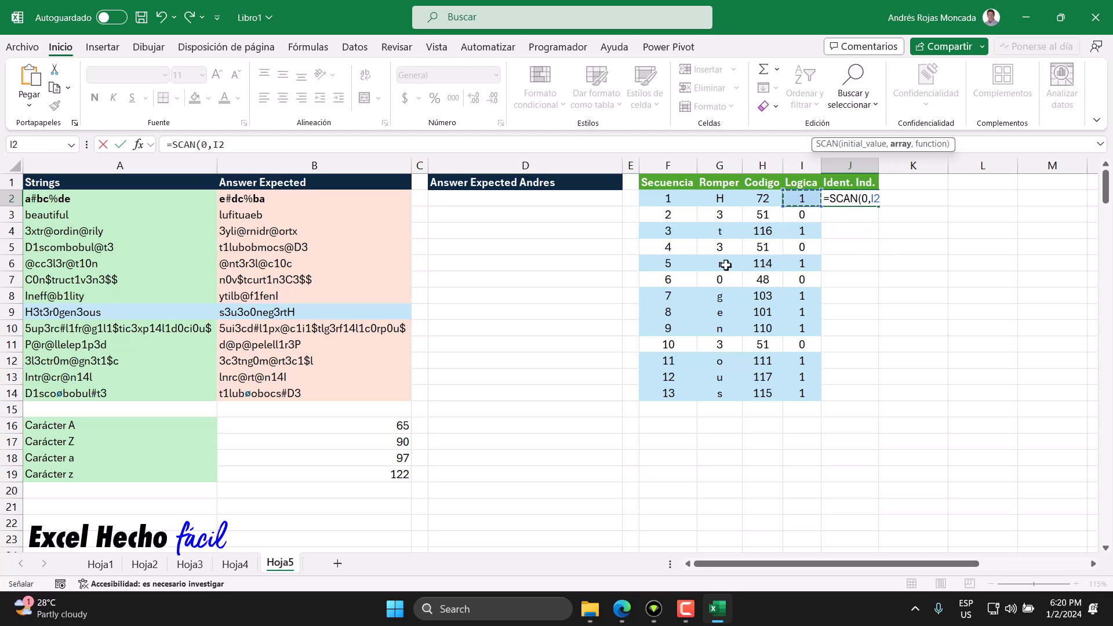
pyautogui.write('#')
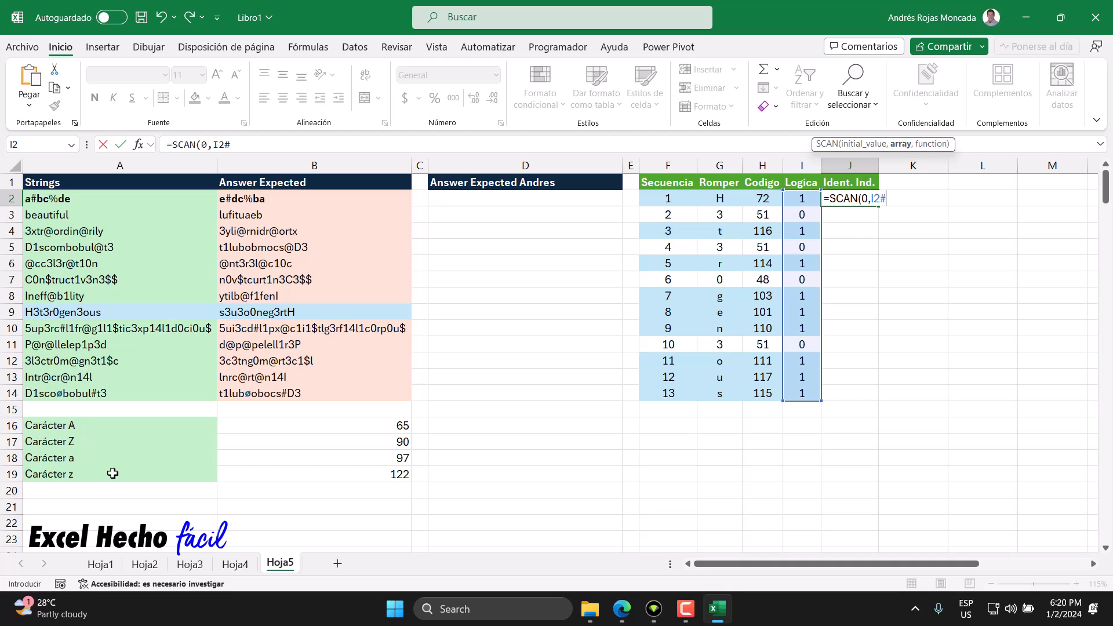
pyautogui.write(',LA')
pyautogui.press('Tab')
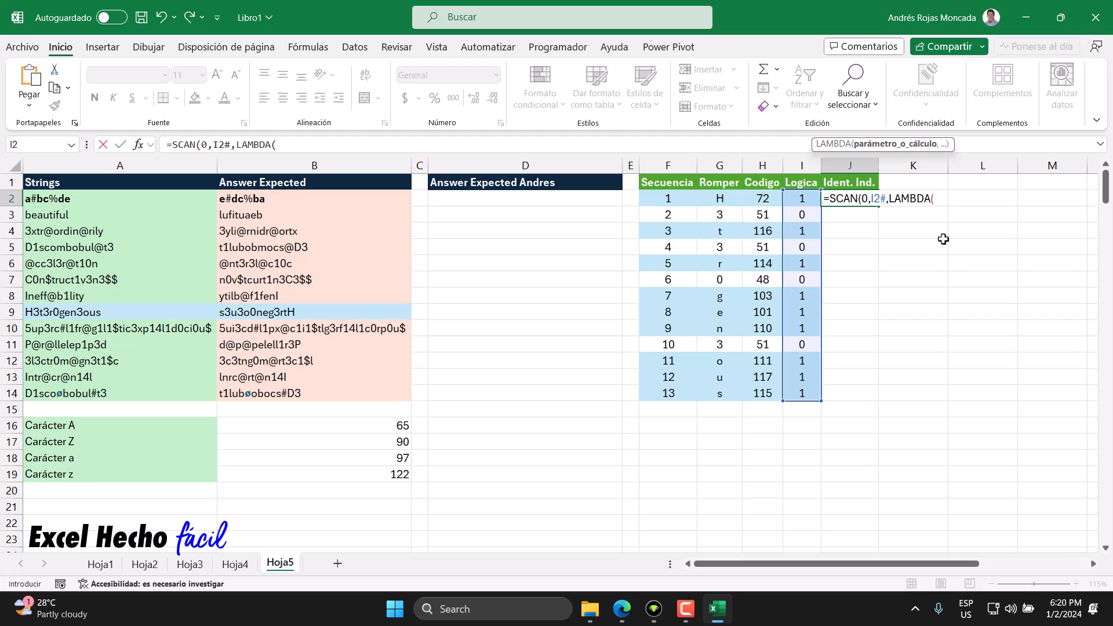
pyautogui.write('a,v,')
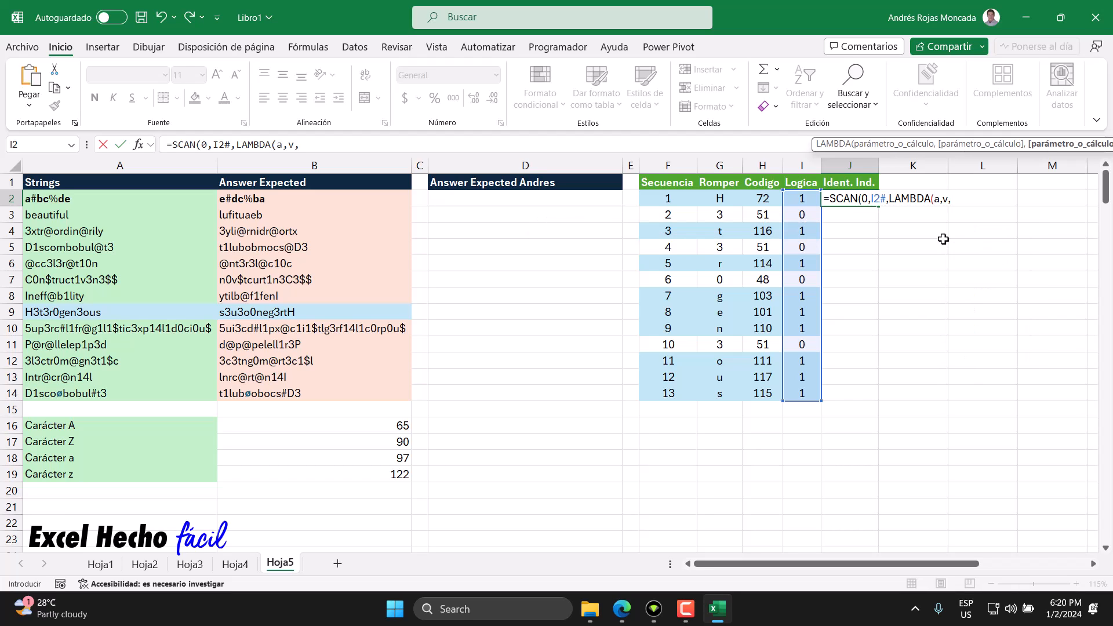
# Step: Review the SCAN arguments in J2, then complete the LAMBDA with a+v and enter the formula
pyautogui.doubleClick(867, 200)
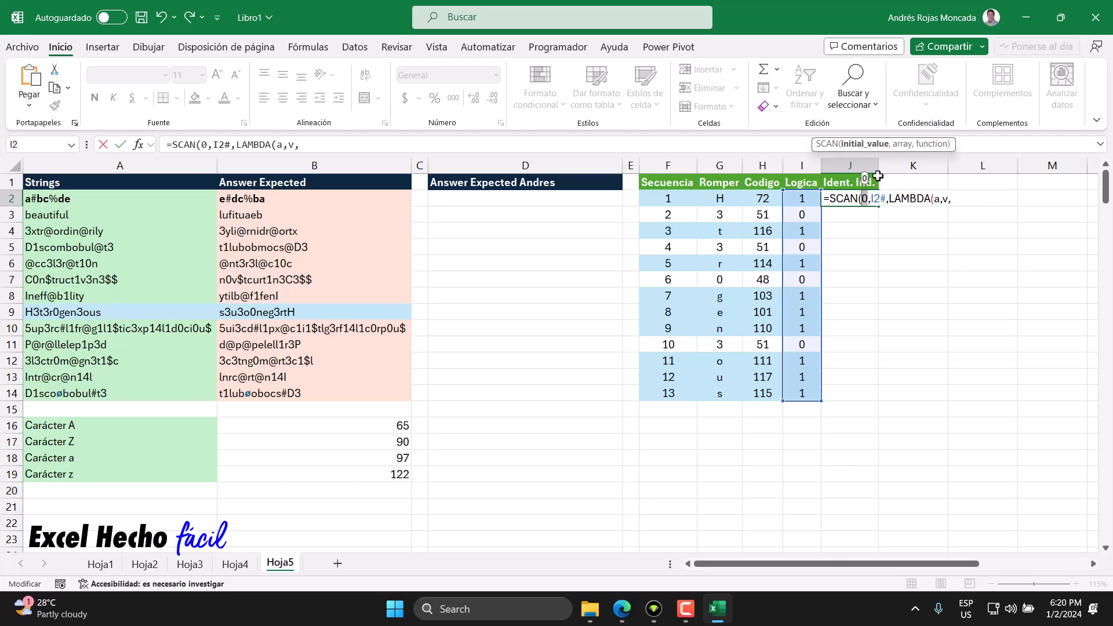
pyautogui.doubleClick(935, 199)
pyautogui.doubleClick(866, 199)
pyautogui.doubleClick(876, 199)
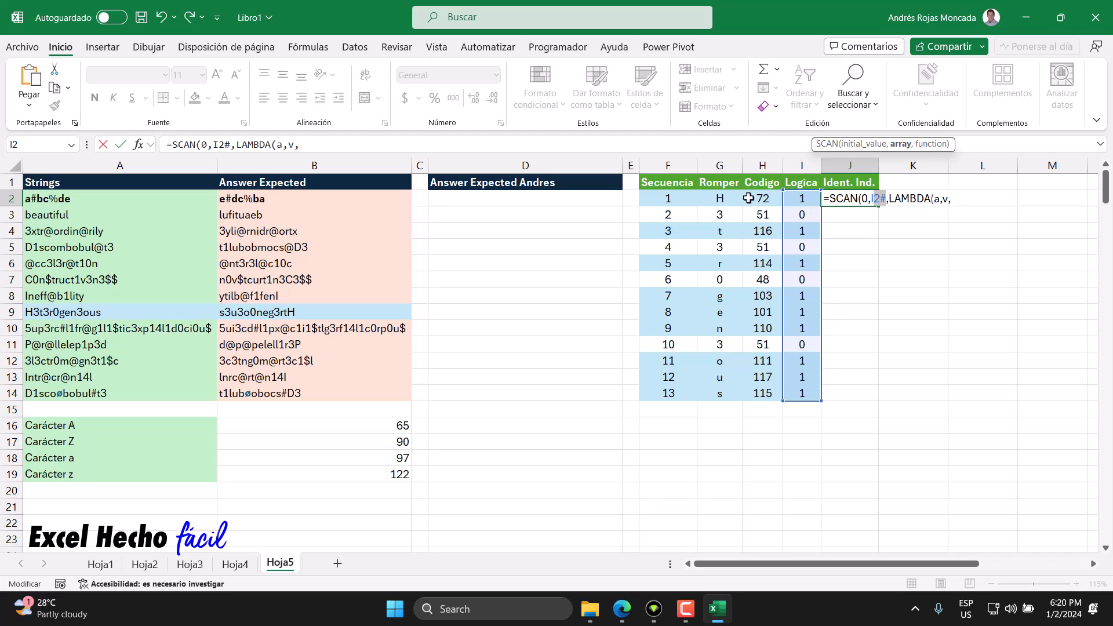
pyautogui.click(953, 200)
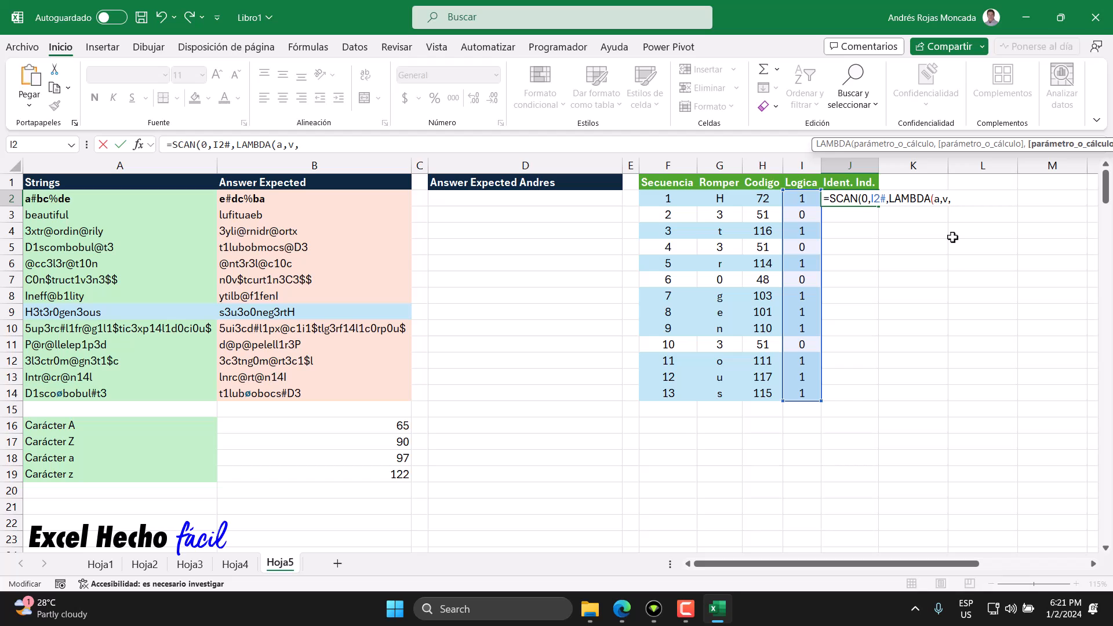
pyautogui.write('a+v')
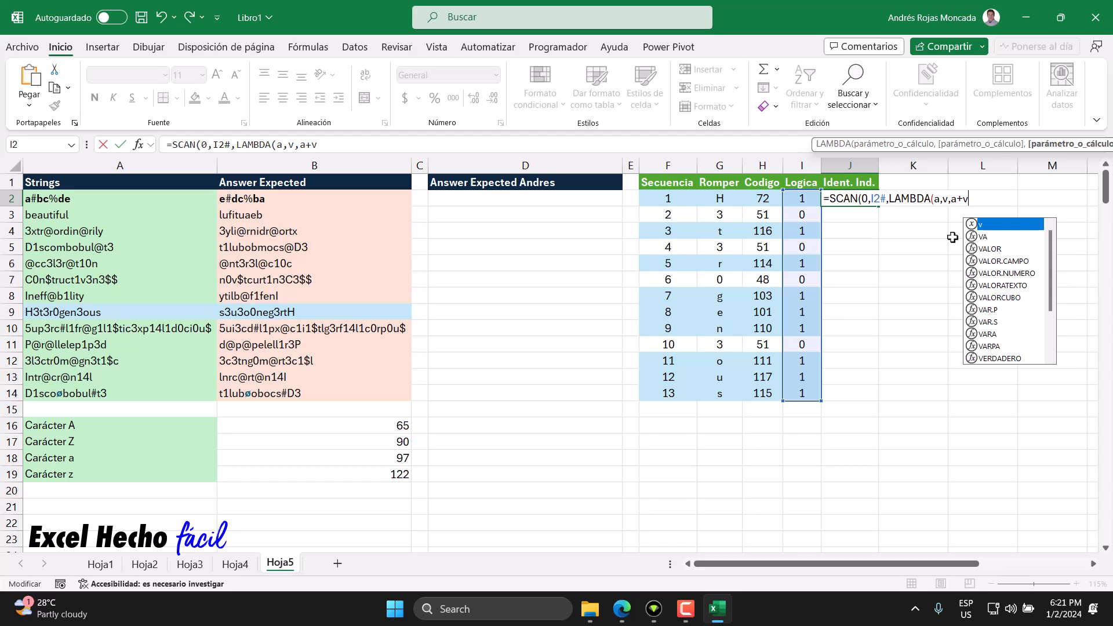
pyautogui.write('))')
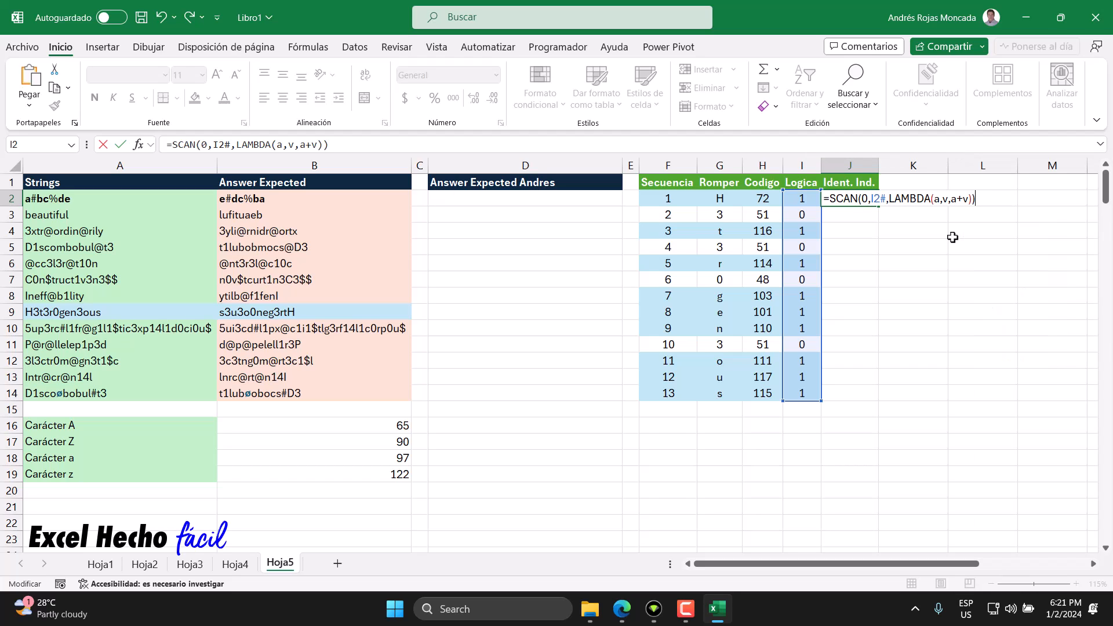
pyautogui.press('Return')
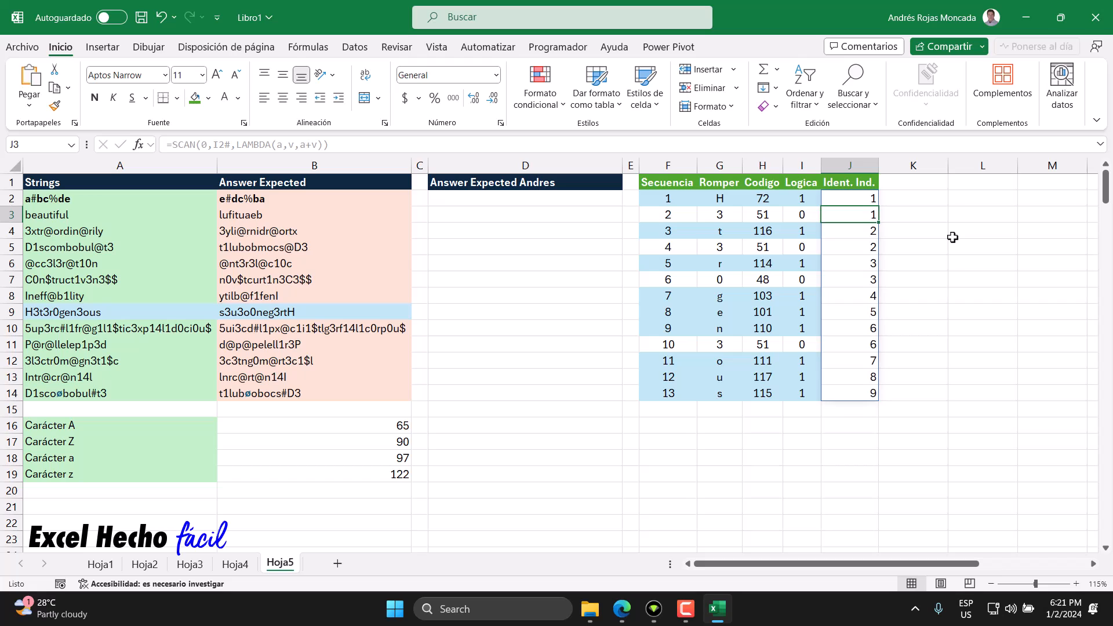
# Step: Examine Logica cell I2 and the LAMBDA accumulator argument in the J2 formula, leaving the formula as it is
pyautogui.click(794, 199)
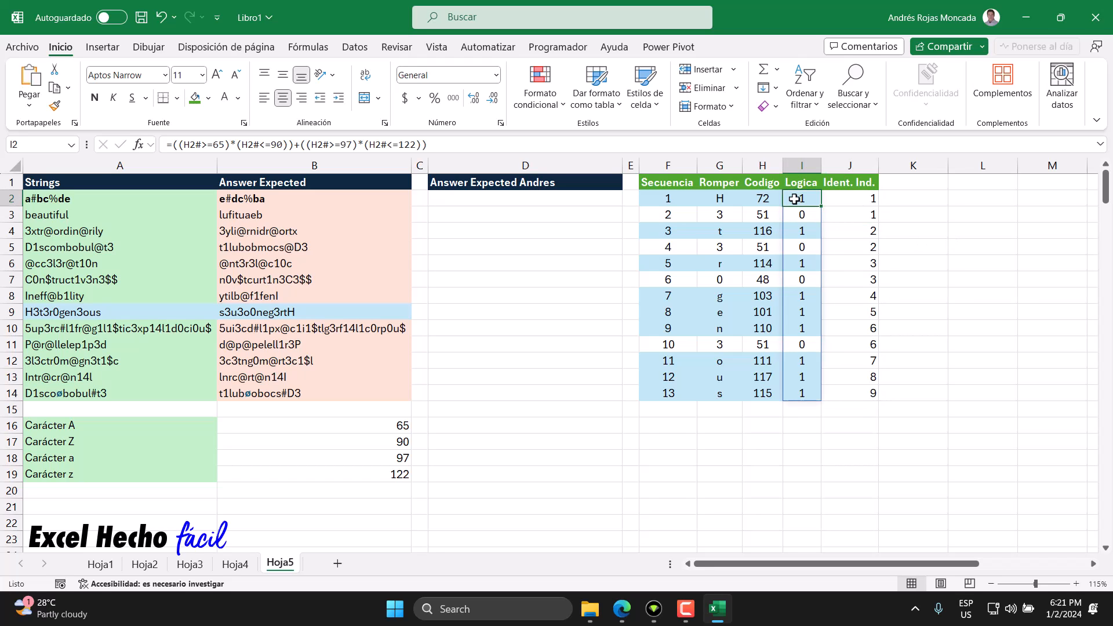
pyautogui.click(860, 200)
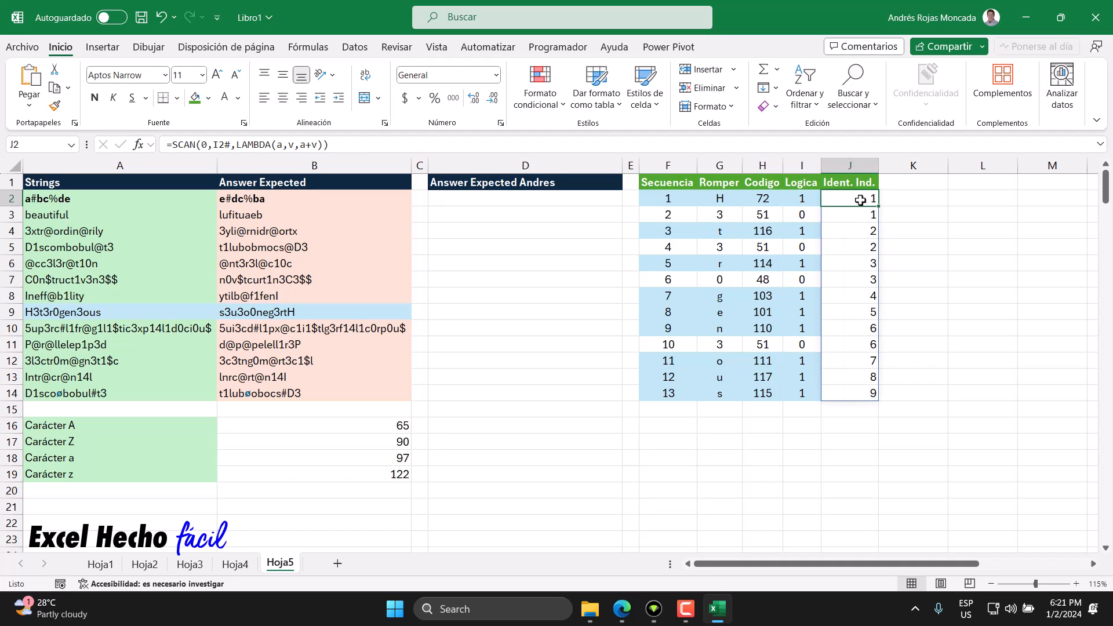
pyautogui.doubleClick(860, 200)
pyautogui.click(935, 200)
pyautogui.doubleClick(937, 200)
pyautogui.press('Escape')
# Step: Compare the Logica and Ident. Ind. cells of rows 3 and 4, and trace the a+v calculation in the J2 formula
pyautogui.click(808, 215)
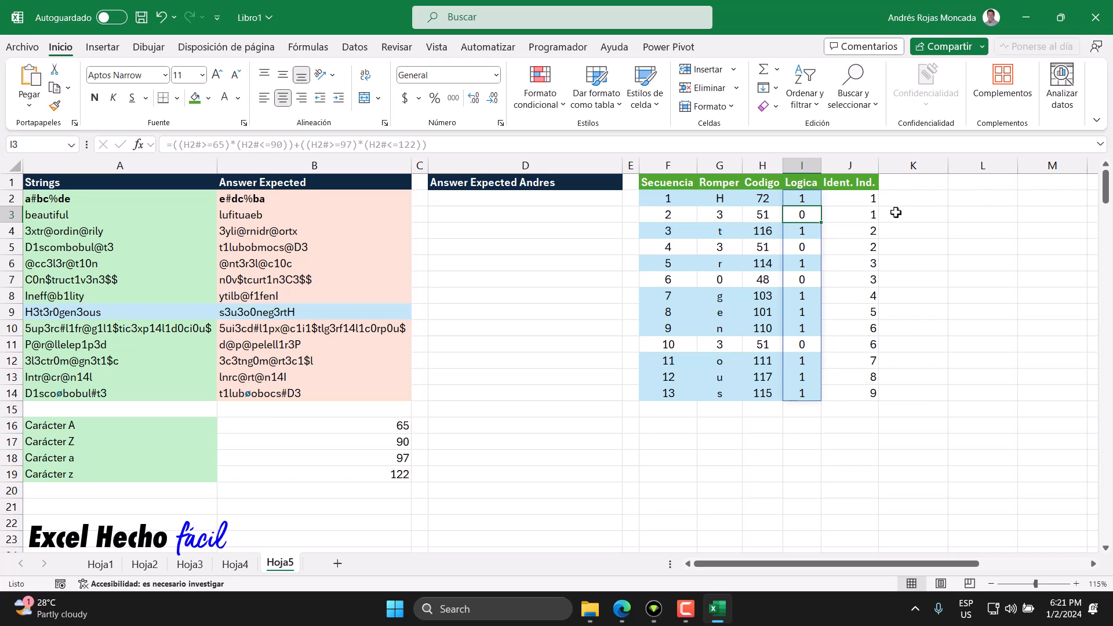
pyautogui.click(866, 202)
pyautogui.click(865, 214)
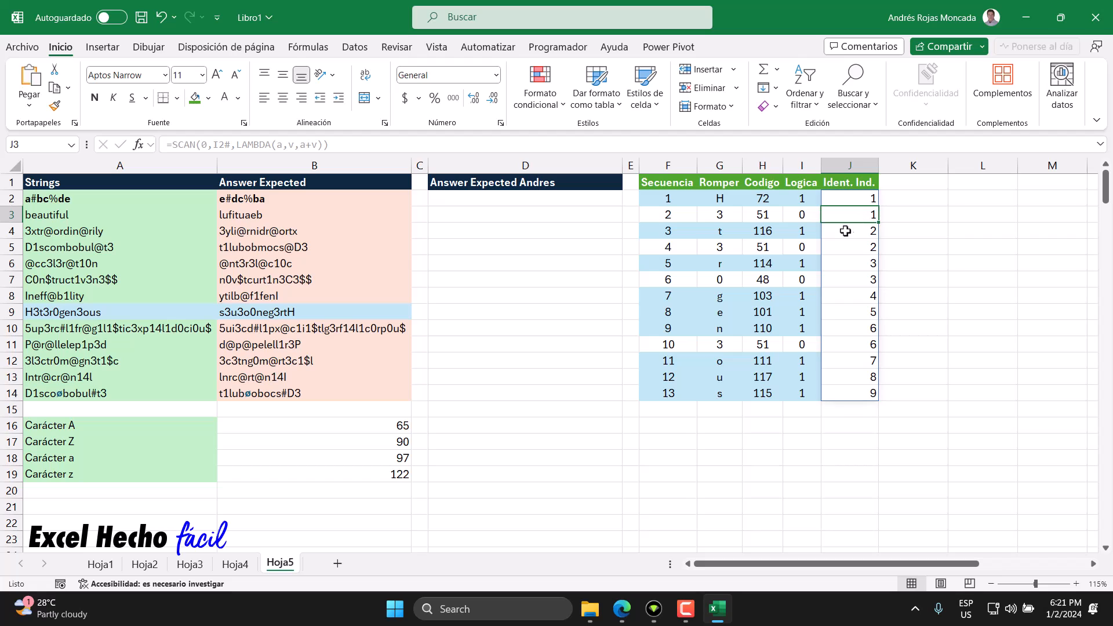
pyautogui.click(810, 230)
pyautogui.click(852, 229)
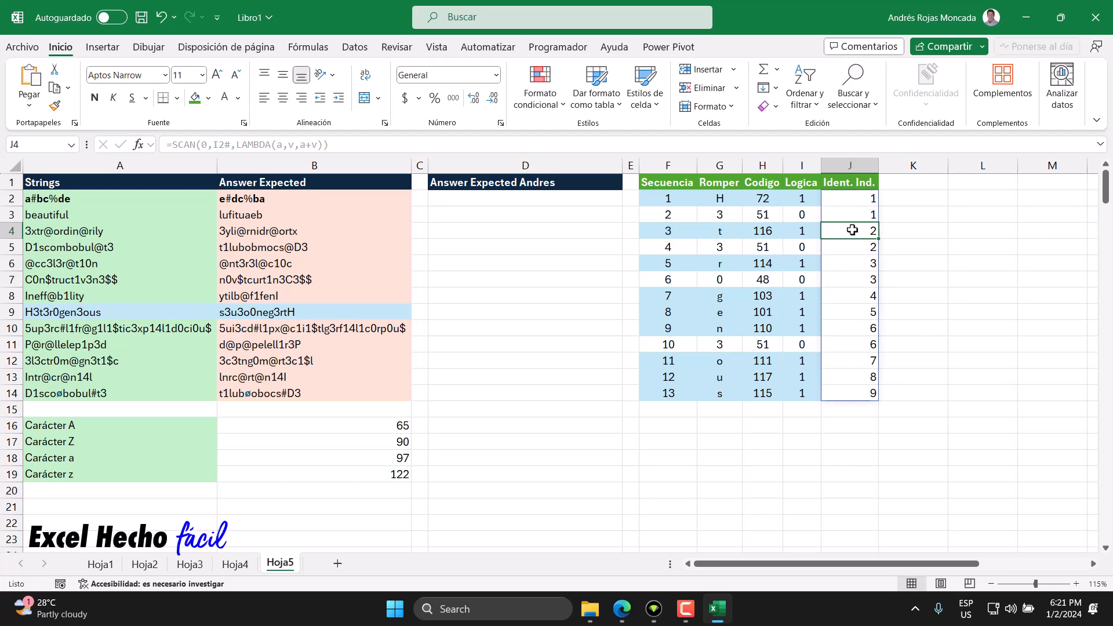
pyautogui.click(865, 199)
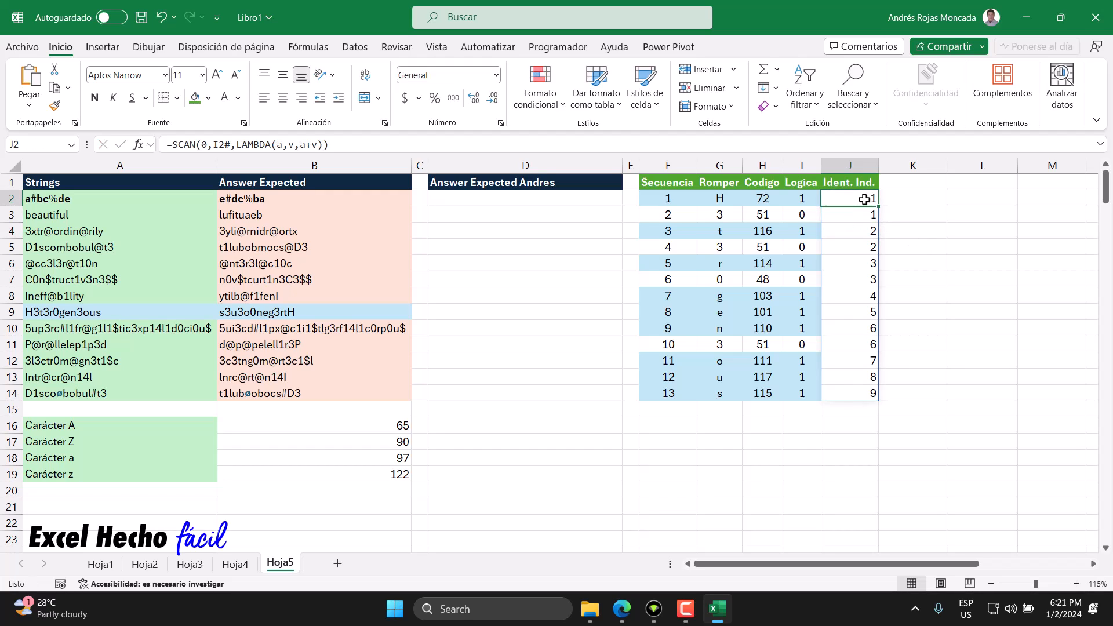
pyautogui.doubleClick(864, 200)
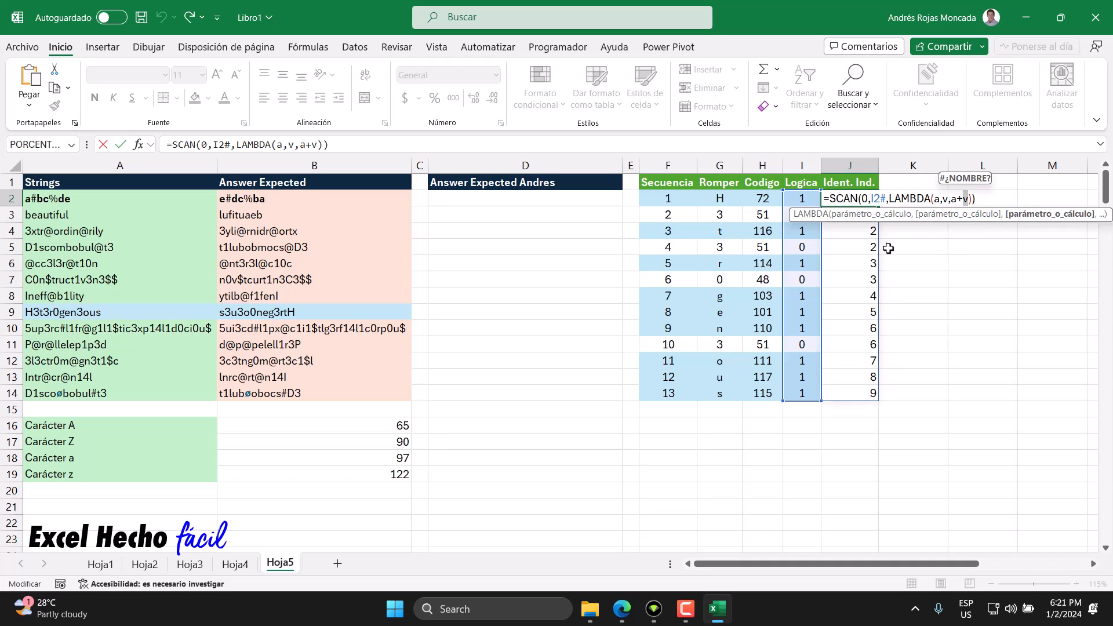
pyautogui.press('Escape')
pyautogui.click(846, 233)
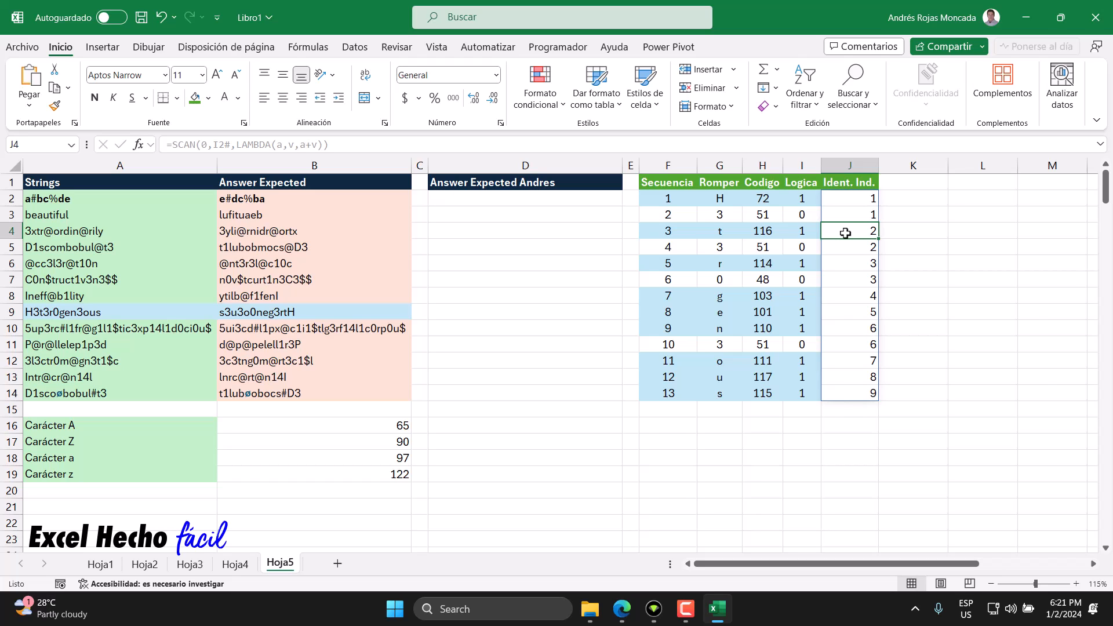
# Step: Select the Logica and Ident. Ind. cells of all letter rows together, from row 2 to row 14, to compare them
pyautogui.moveTo(802, 198); pyautogui.dragTo(862, 197)
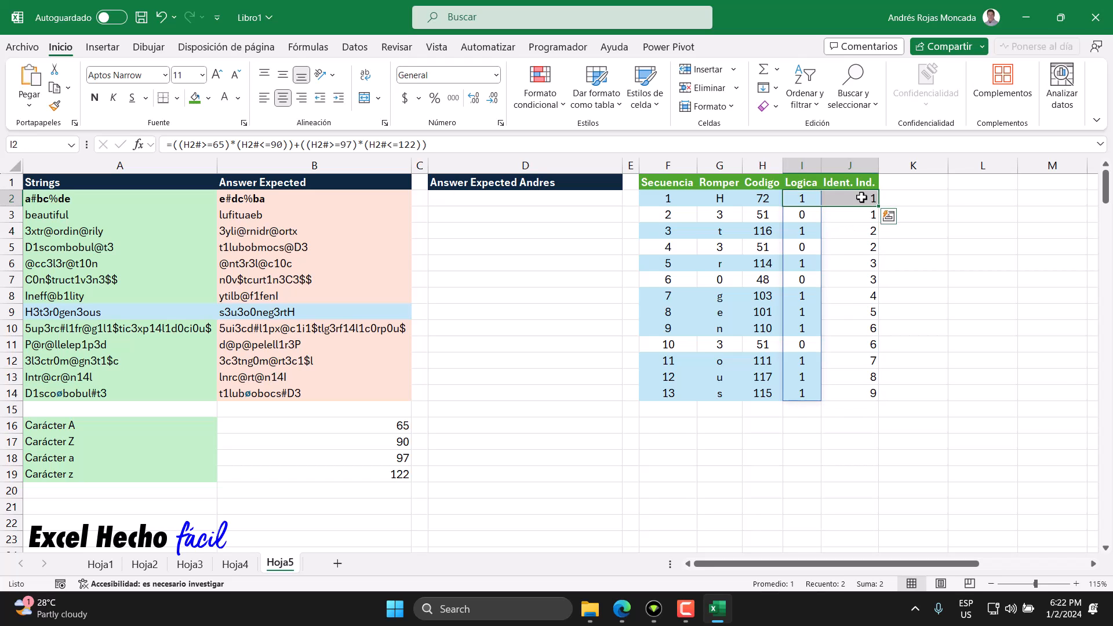
pyautogui.moveTo(804, 231); pyautogui.dragTo(843, 231)
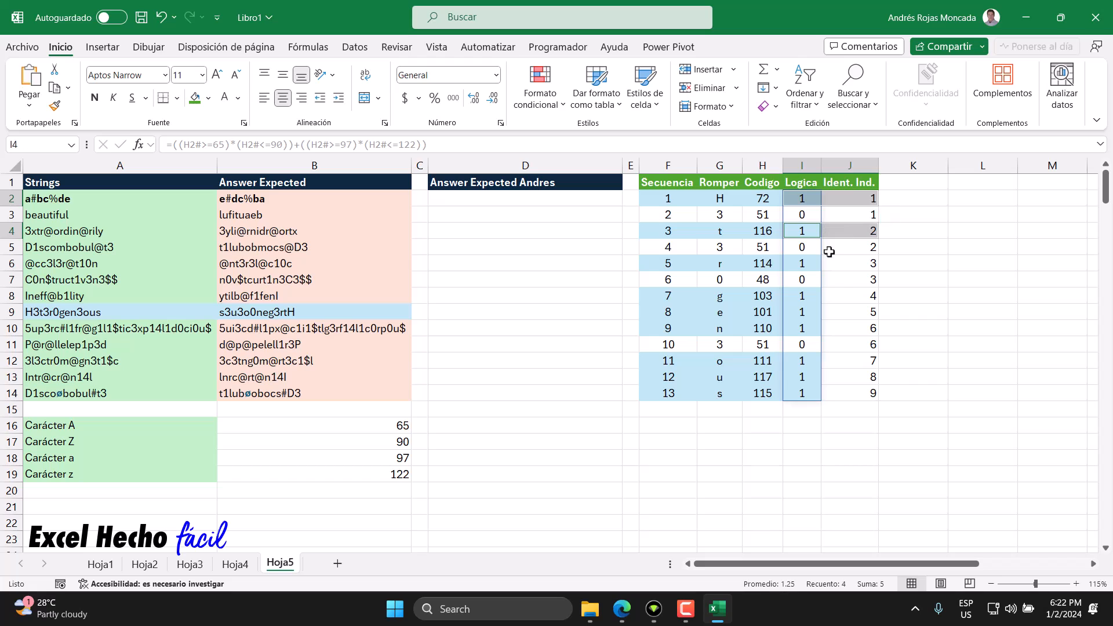
pyautogui.moveTo(804, 262); pyautogui.dragTo(851, 262)
pyautogui.moveTo(805, 297); pyautogui.dragTo(867, 328)
pyautogui.moveTo(793, 361); pyautogui.dragTo(875, 392)
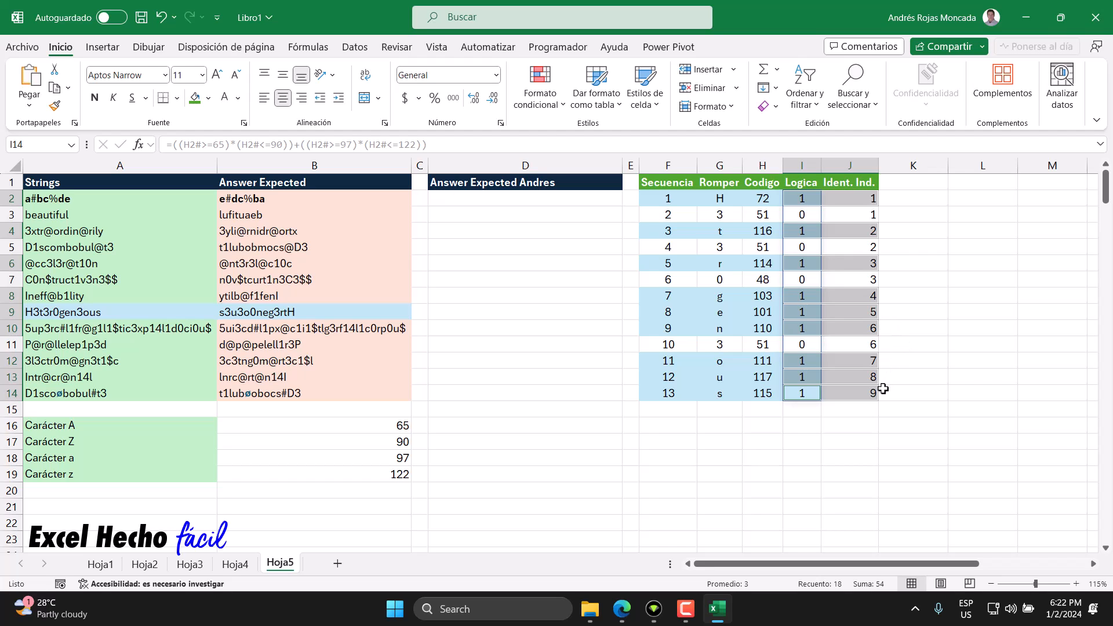
# Step: Check the J2 formula cell, the digit-row Logica cells I3, I5, I7 and I11, and the Ident. Ind. cell J11
pyautogui.click(841, 199)
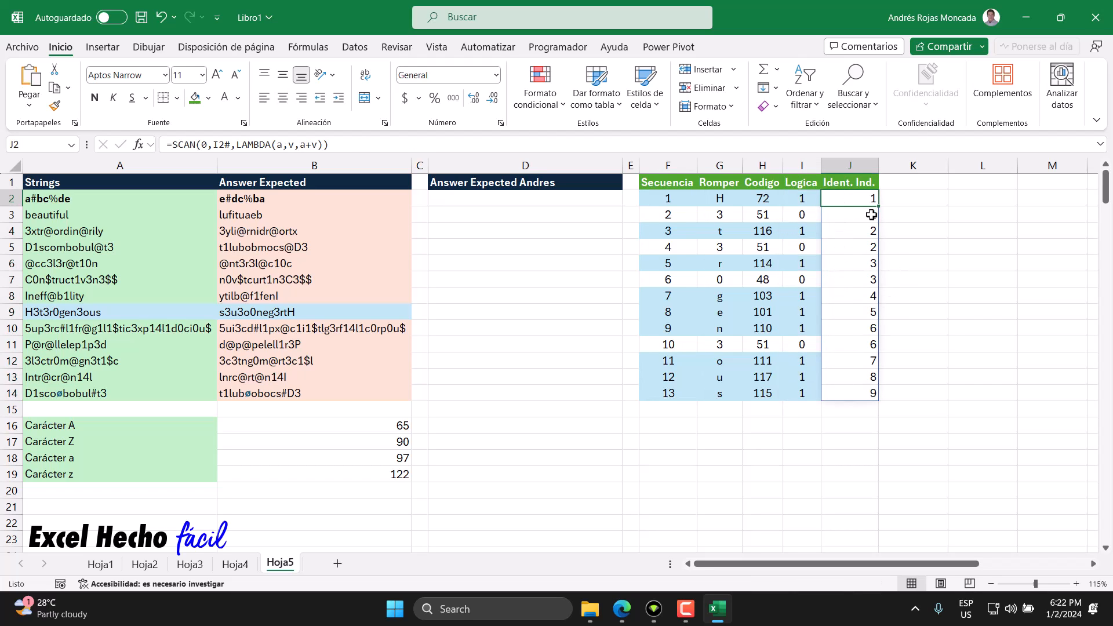
pyautogui.click(804, 216)
pyautogui.click(807, 246)
pyautogui.click(809, 281)
pyautogui.click(802, 343)
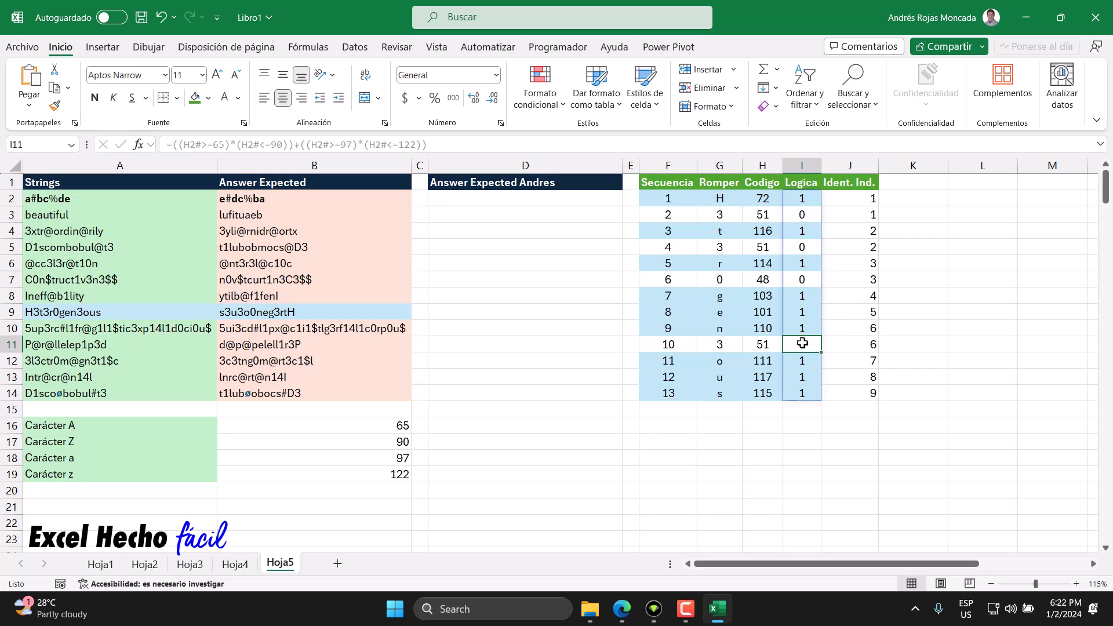
pyautogui.click(845, 345)
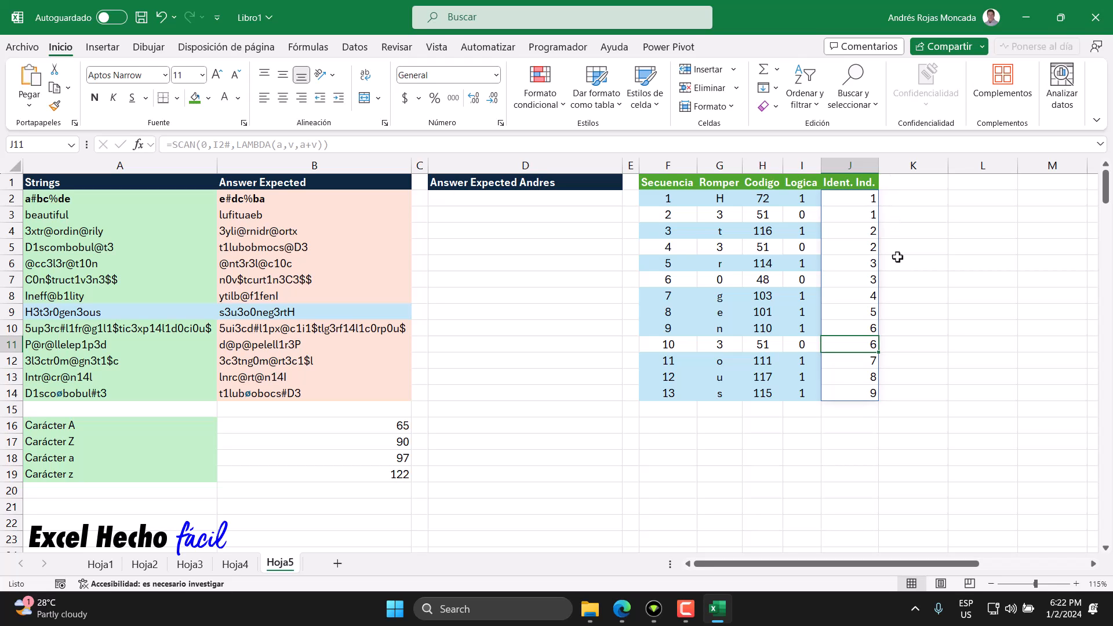
# Step: Examine the Secuencia values in F2:F14, including individual rows, and the Ident. Ind. results in J2:J14
pyautogui.moveTo(675, 396); pyautogui.dragTo(678, 197)
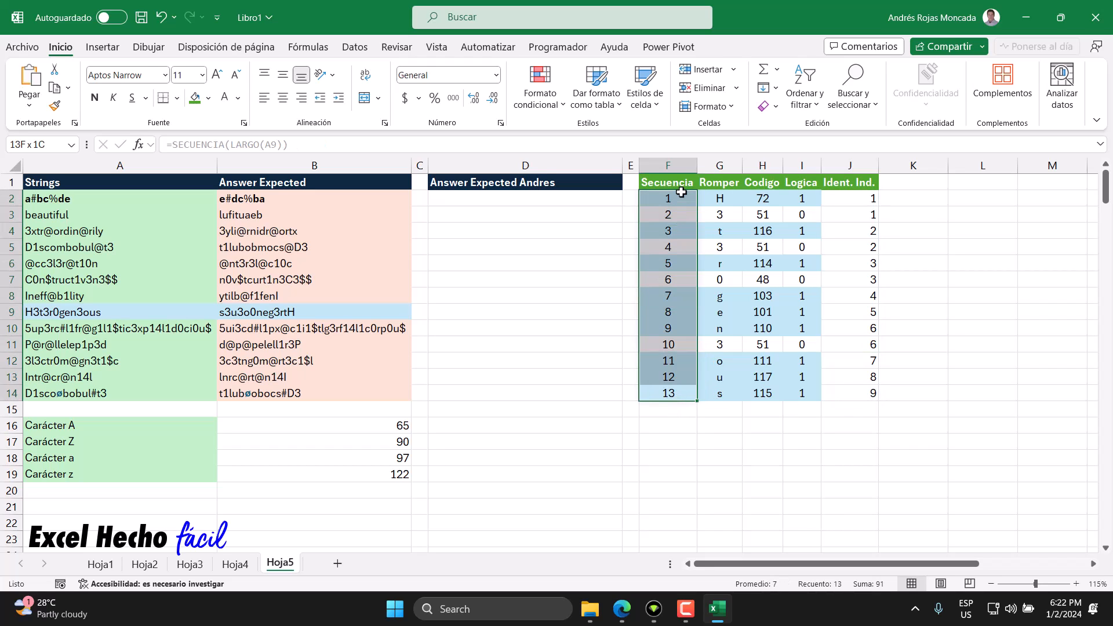
pyautogui.click(668, 342)
pyautogui.click(675, 268)
pyautogui.click(675, 249)
pyautogui.click(675, 217)
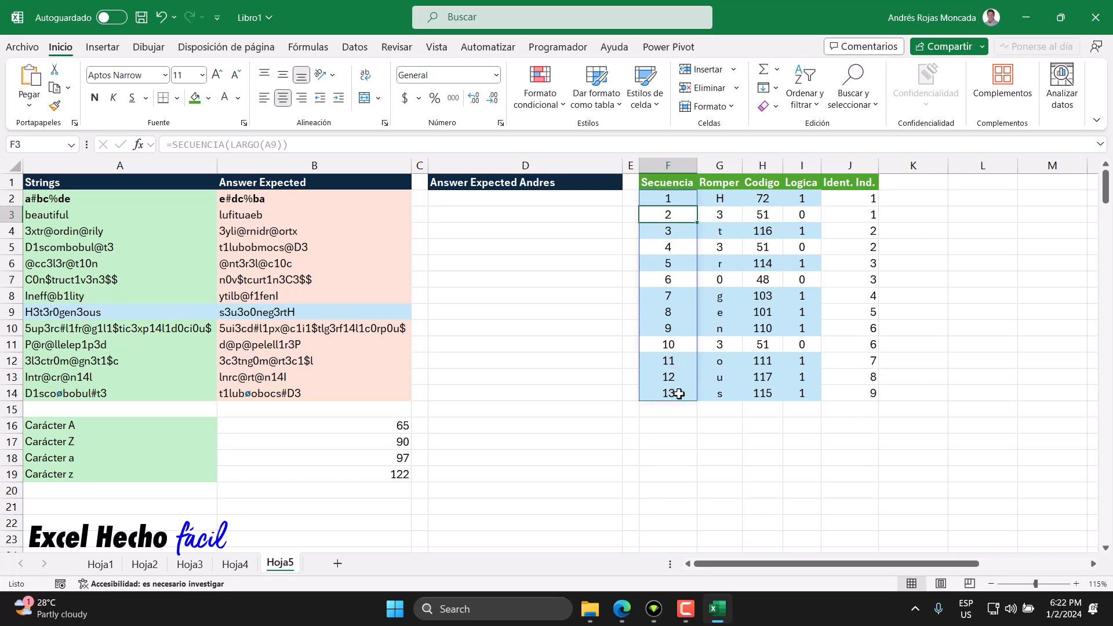
pyautogui.click(913, 185)
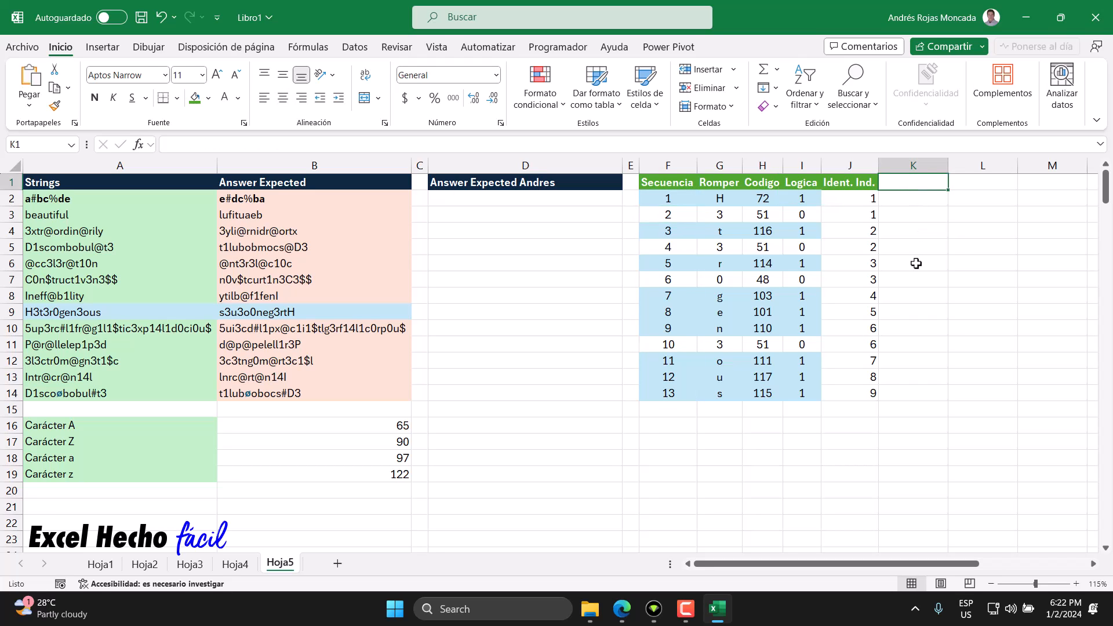
pyautogui.click(855, 198)
pyautogui.moveTo(855, 198); pyautogui.dragTo(862, 394)
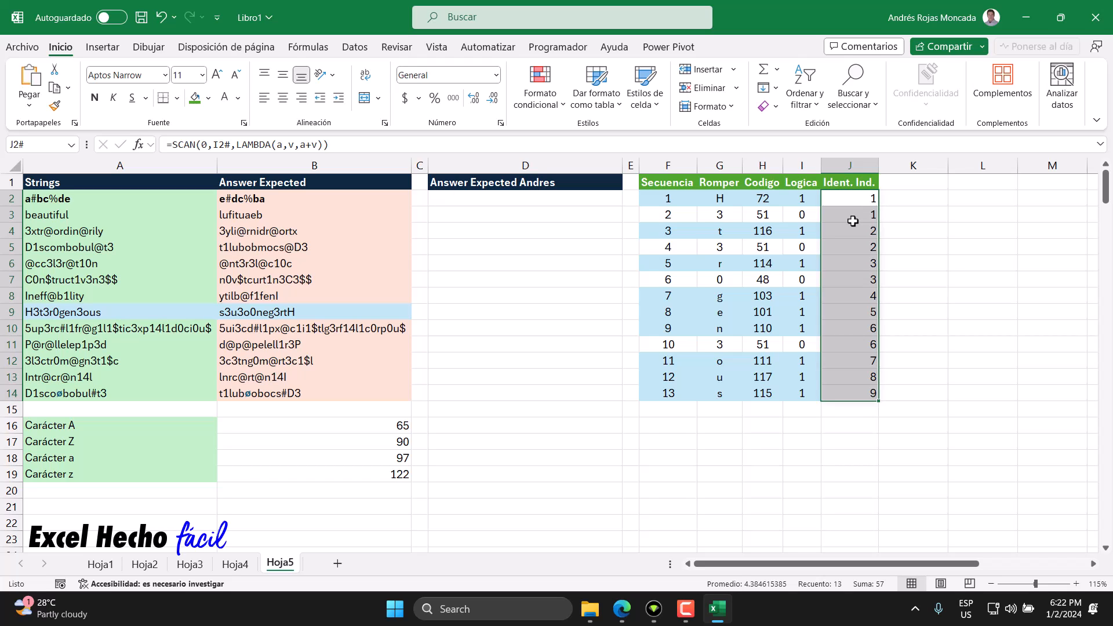
# Step: Add the header "Ind. Real" in K1 and autofit the width of column K
pyautogui.click(899, 181)
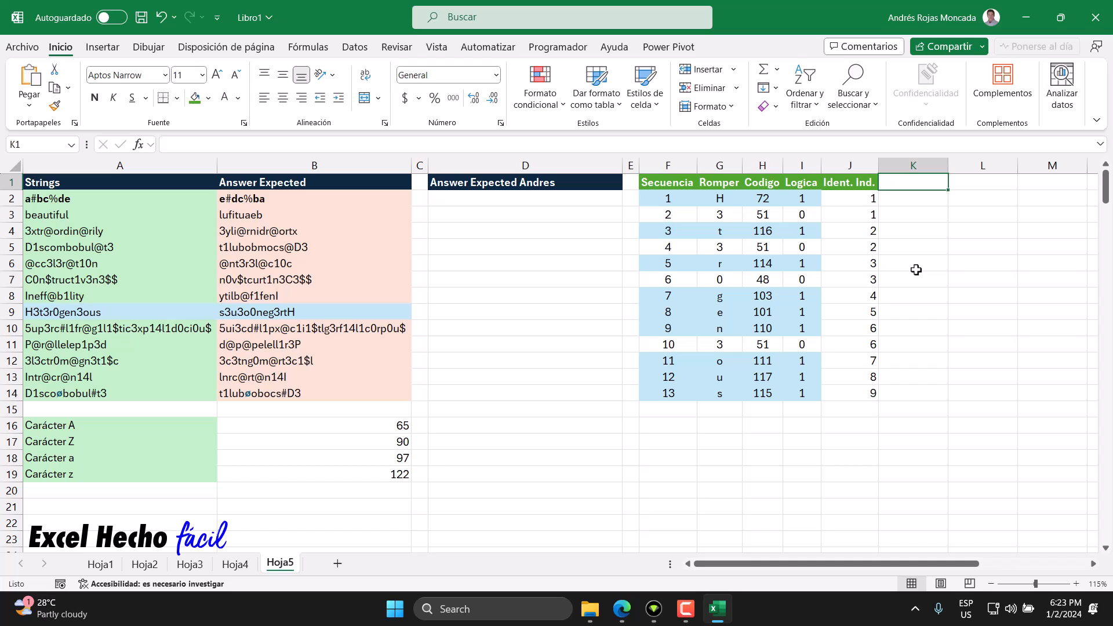
pyautogui.write('Ind. Real')
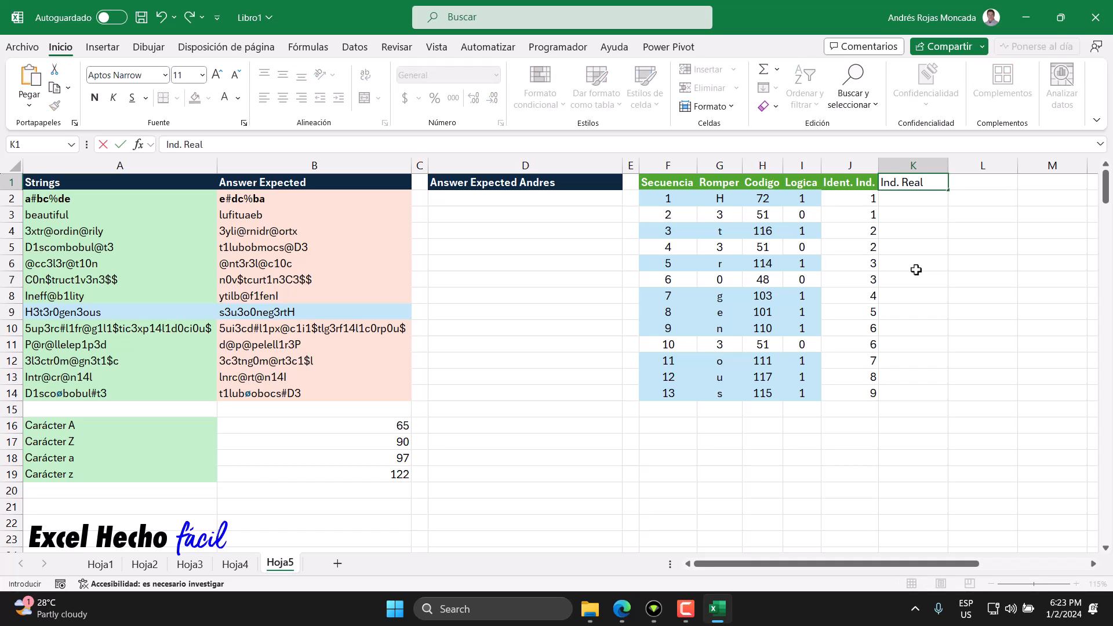
pyautogui.press('Return')
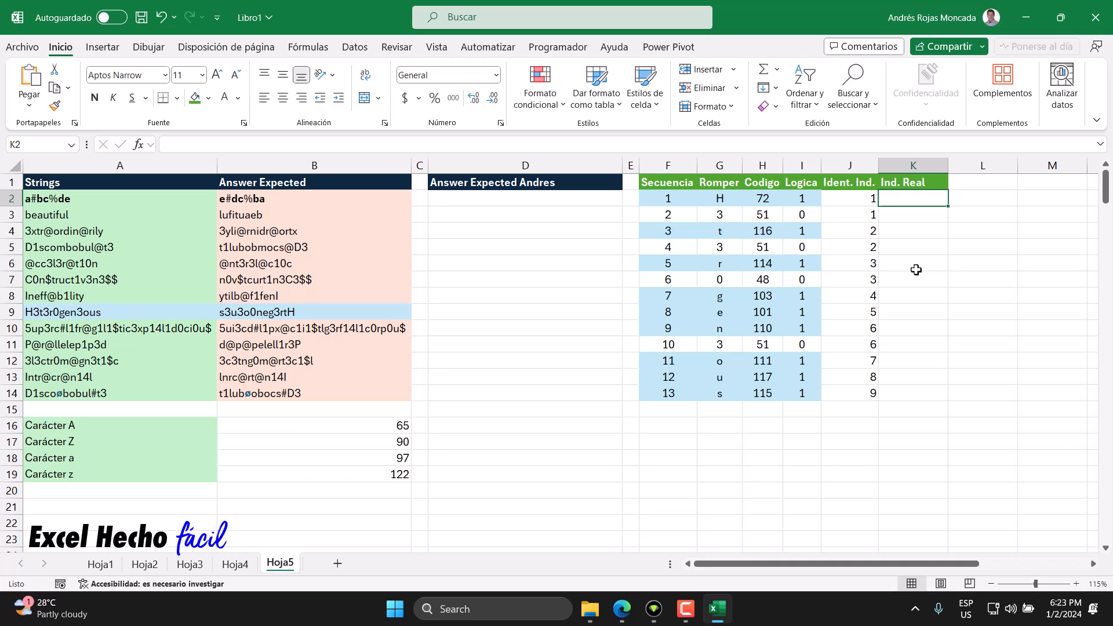
pyautogui.doubleClick(948, 165)
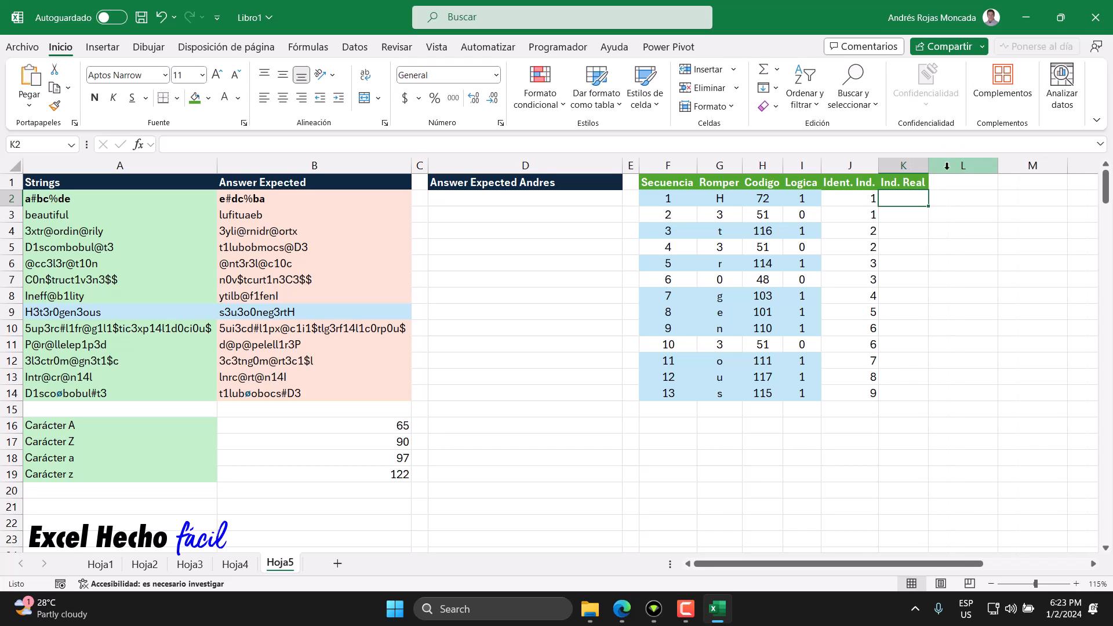
# Step: Start an SI formula in K2 with the Logica spill range I2# as its logical test
pyautogui.write('=si')
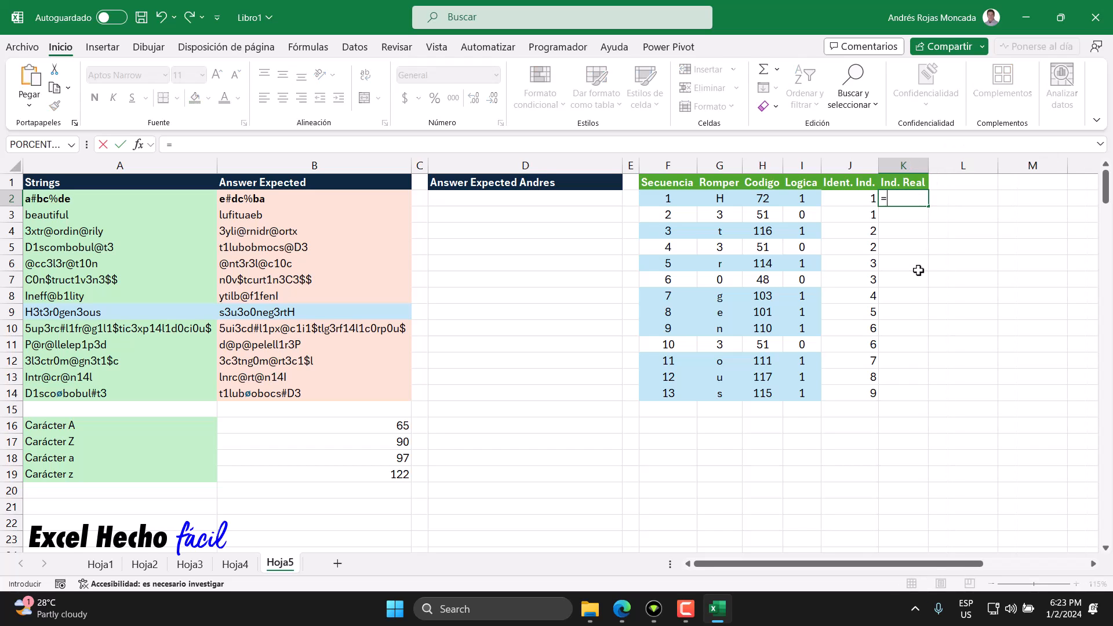
pyautogui.press('Tab')
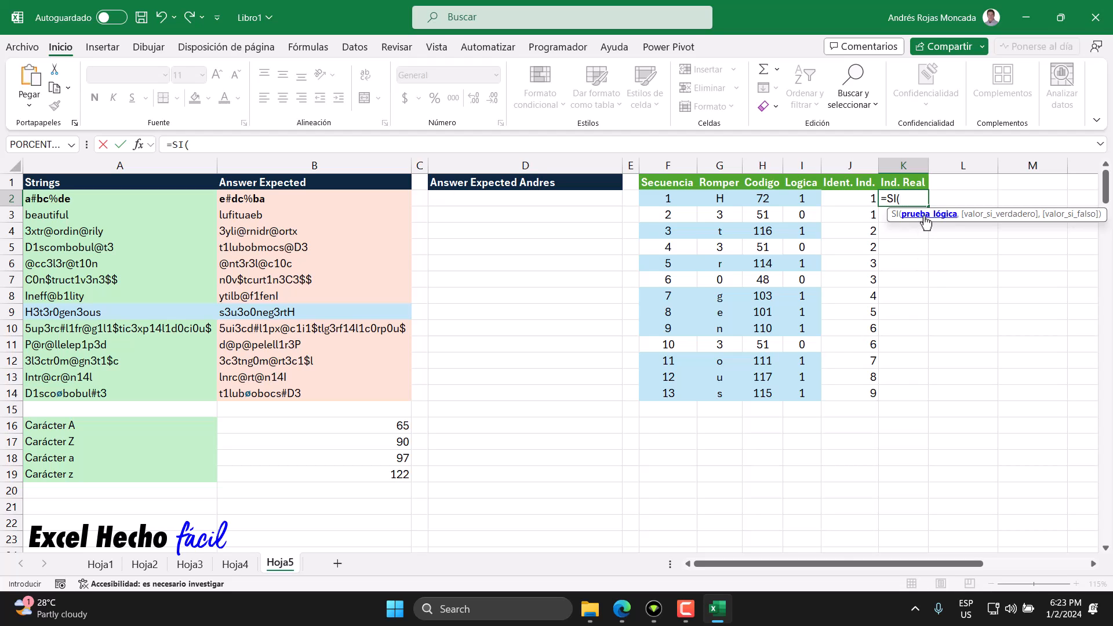
pyautogui.click(803, 200)
pyautogui.write('#')
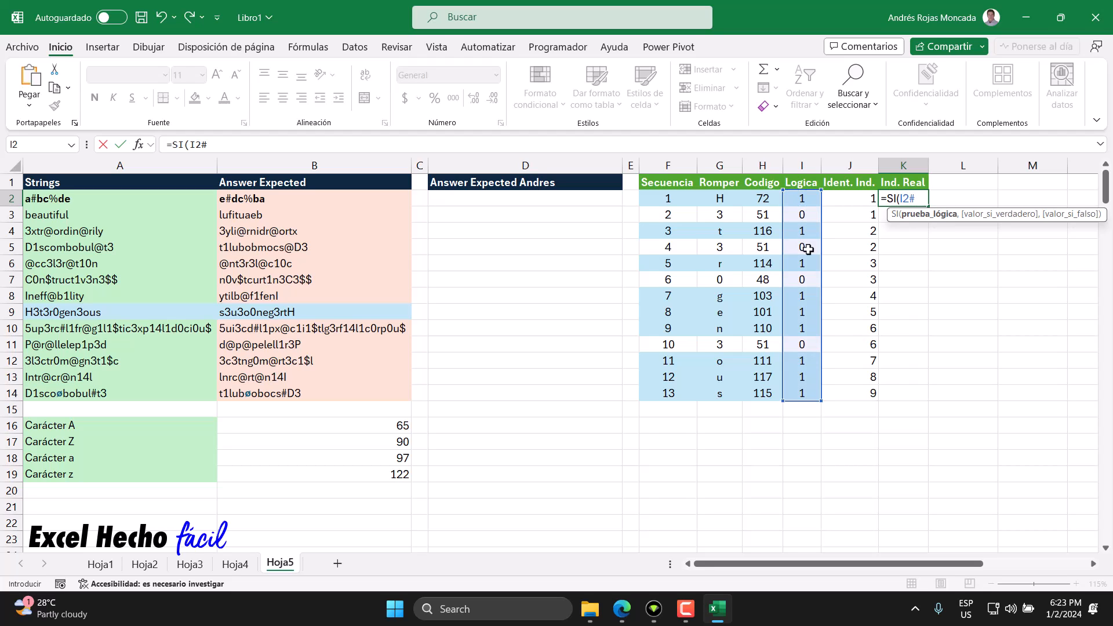
pyautogui.hotkey('shift', 'Left')
pyautogui.hotkey('shift', 'Left')
pyautogui.hotkey('shift', 'Left')
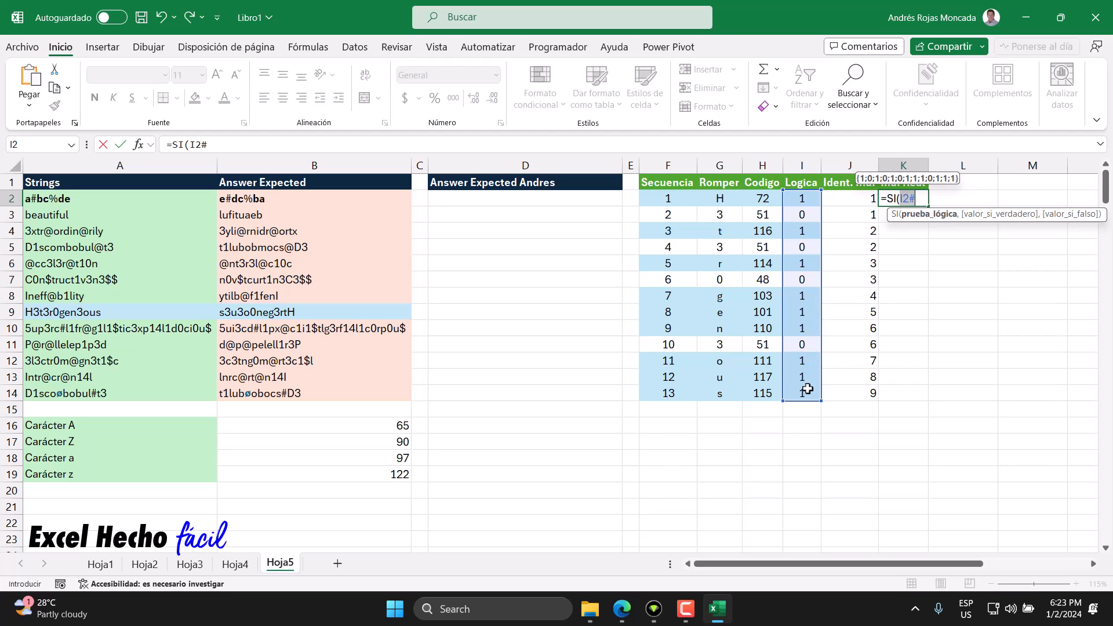
pyautogui.click(923, 199)
pyautogui.write(',')
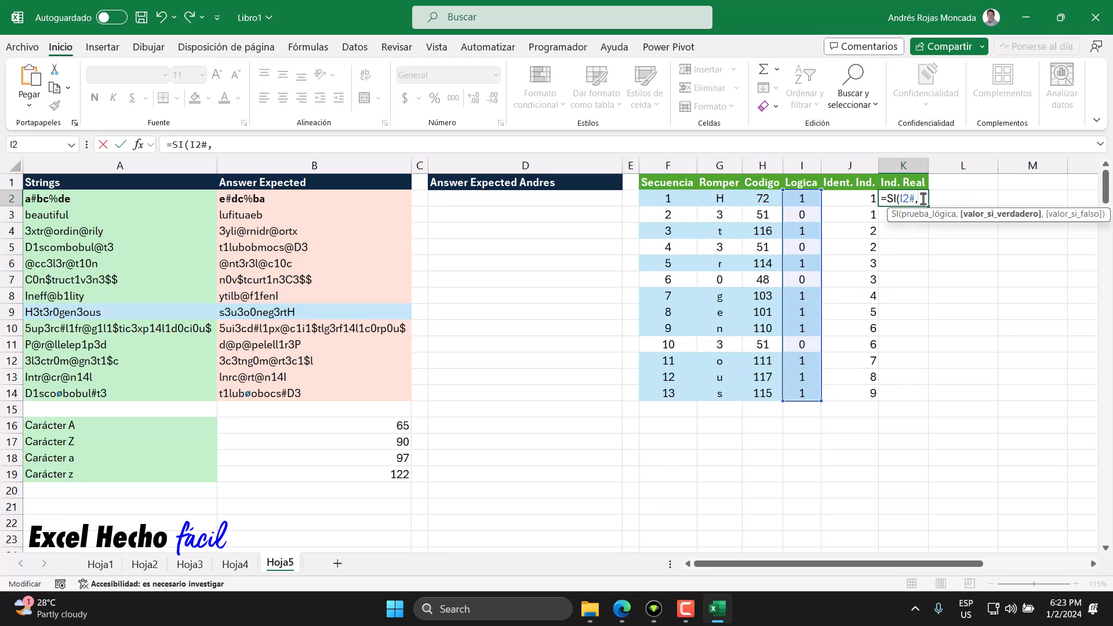
# Step: Complete the K2 formula as =SI(I2#,F2#) and center the values in J2:K14
pyautogui.click(685, 199)
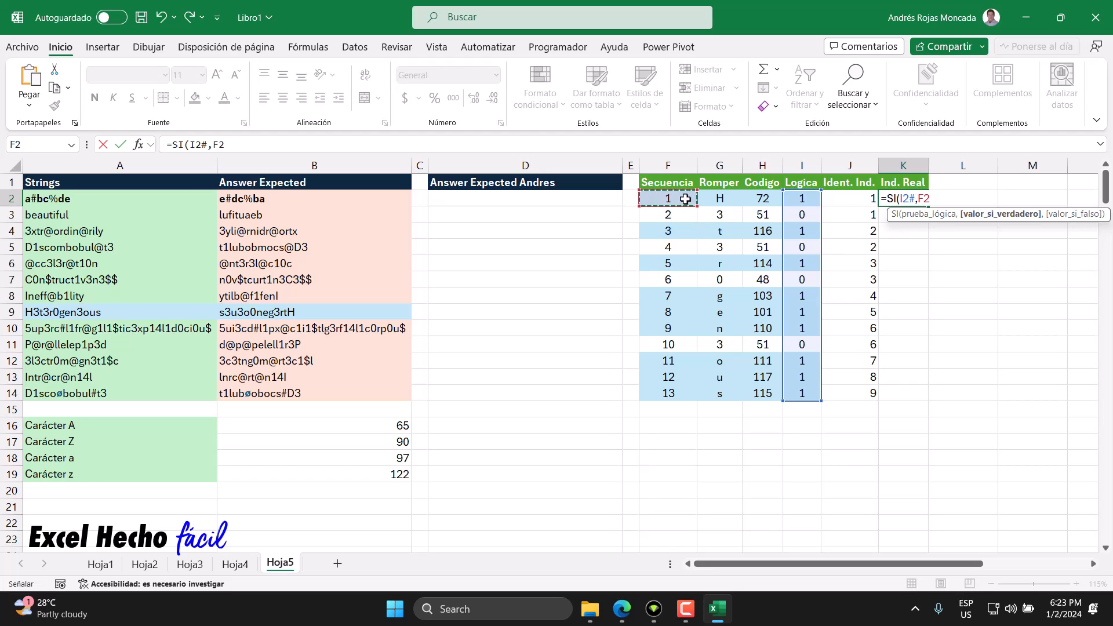
pyautogui.write('#')
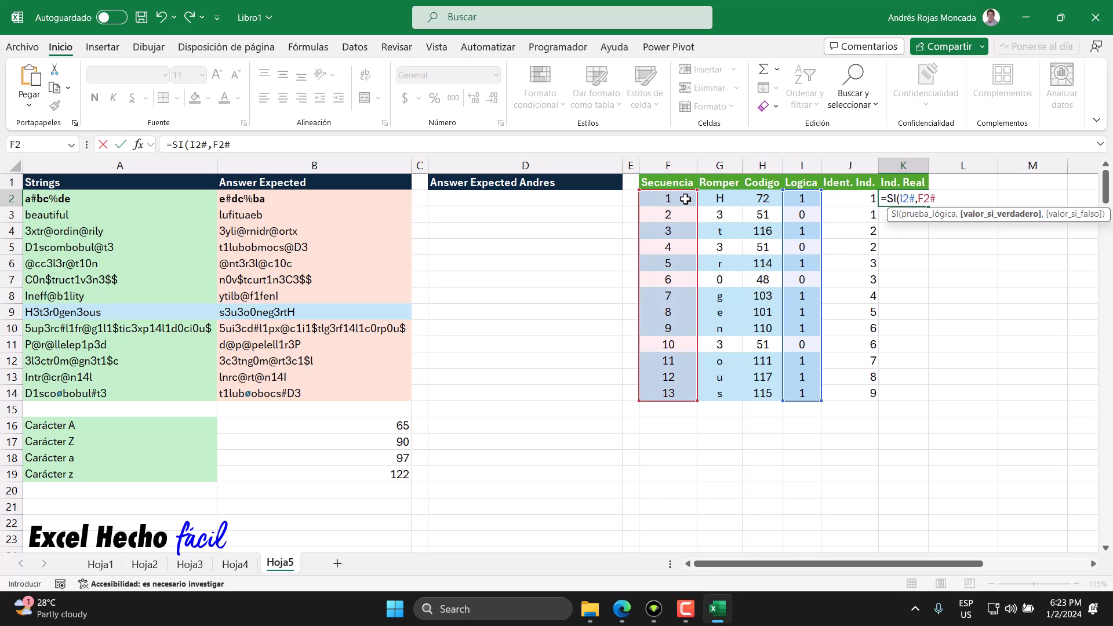
pyautogui.write(')')
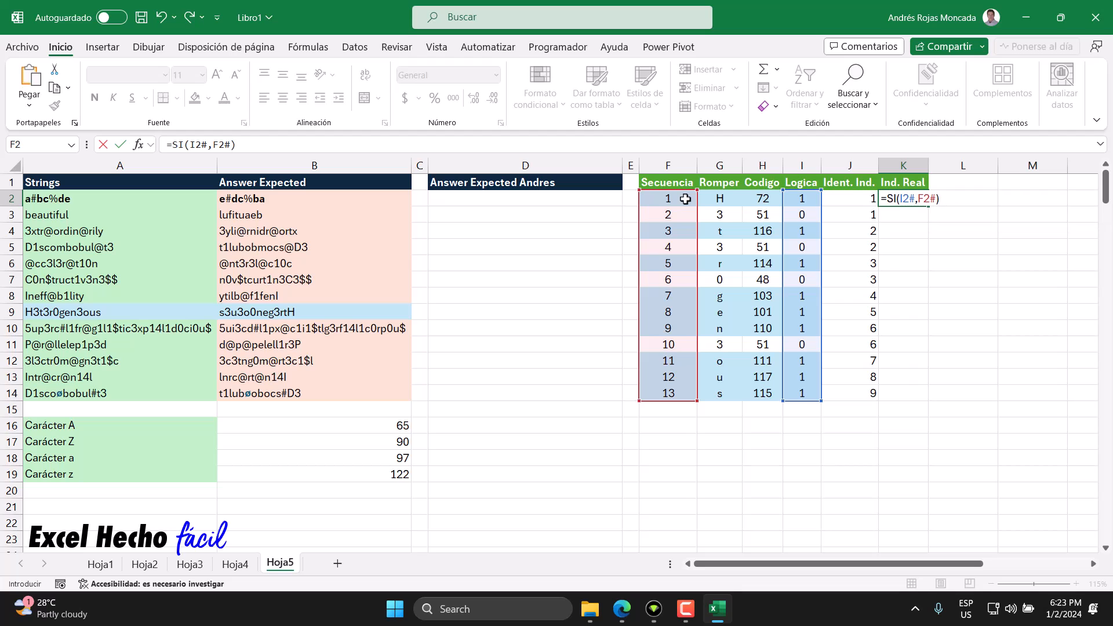
pyautogui.click(898, 199)
pyautogui.click(915, 216)
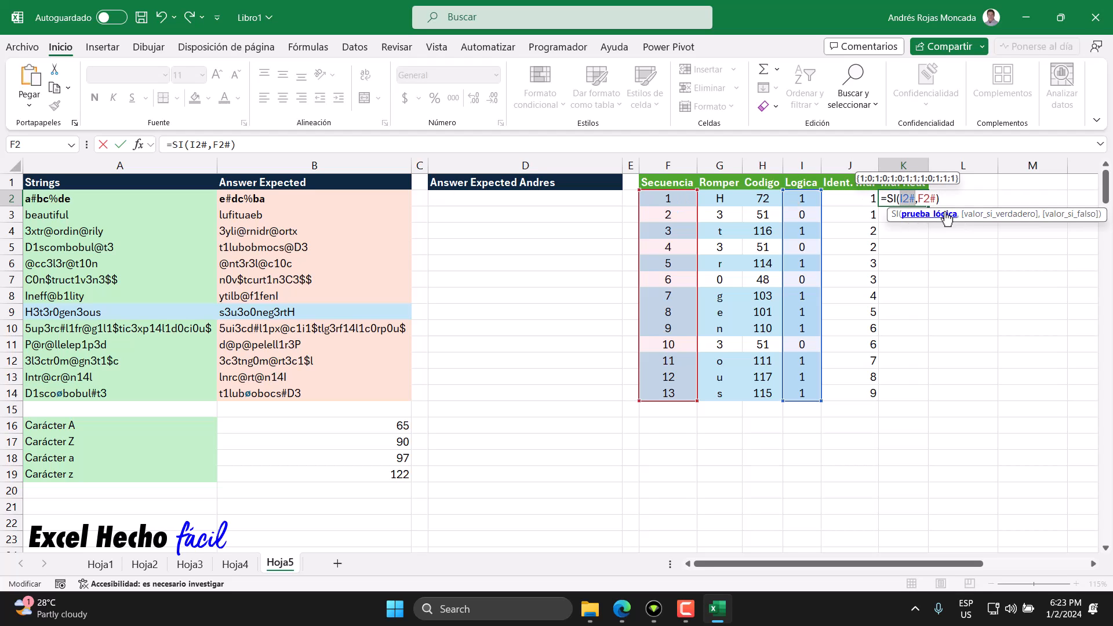
pyautogui.click(977, 215)
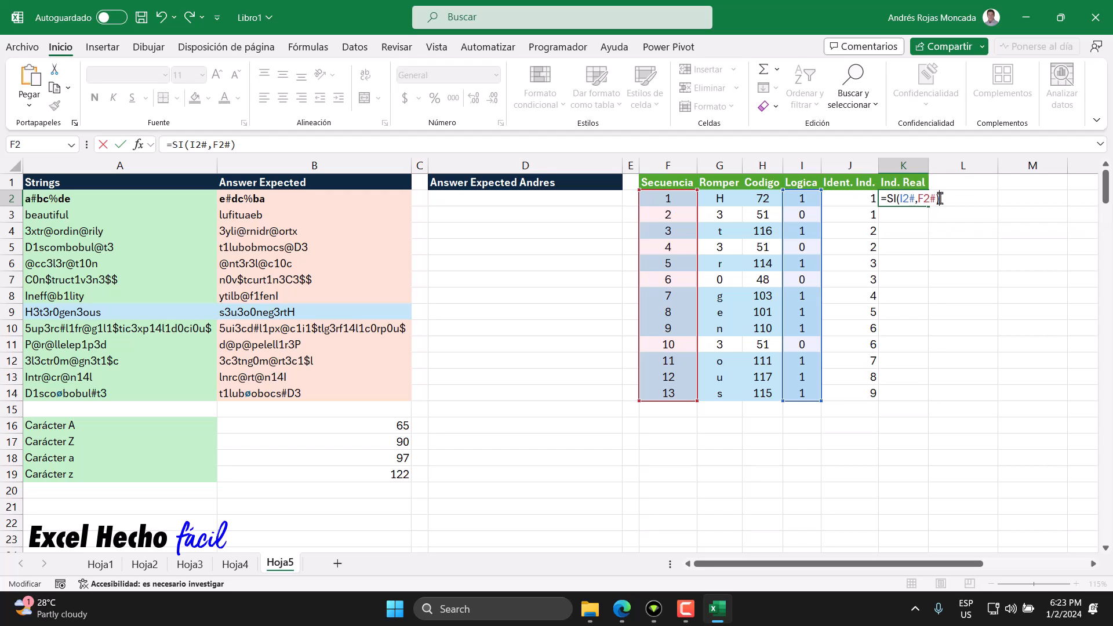
pyautogui.press('Return')
pyautogui.moveTo(856, 199); pyautogui.dragTo(889, 395)
pyautogui.click(283, 98)
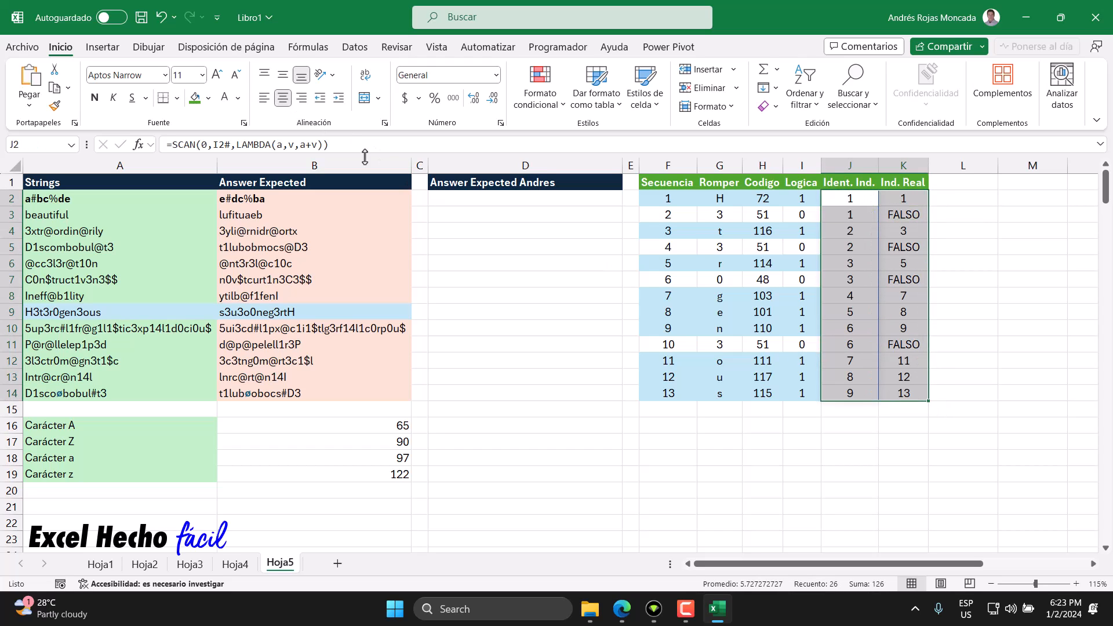
# Step: Check the Ind. Real results in the digit rows, cells K3, K5, K7 and K11
pyautogui.click(919, 232)
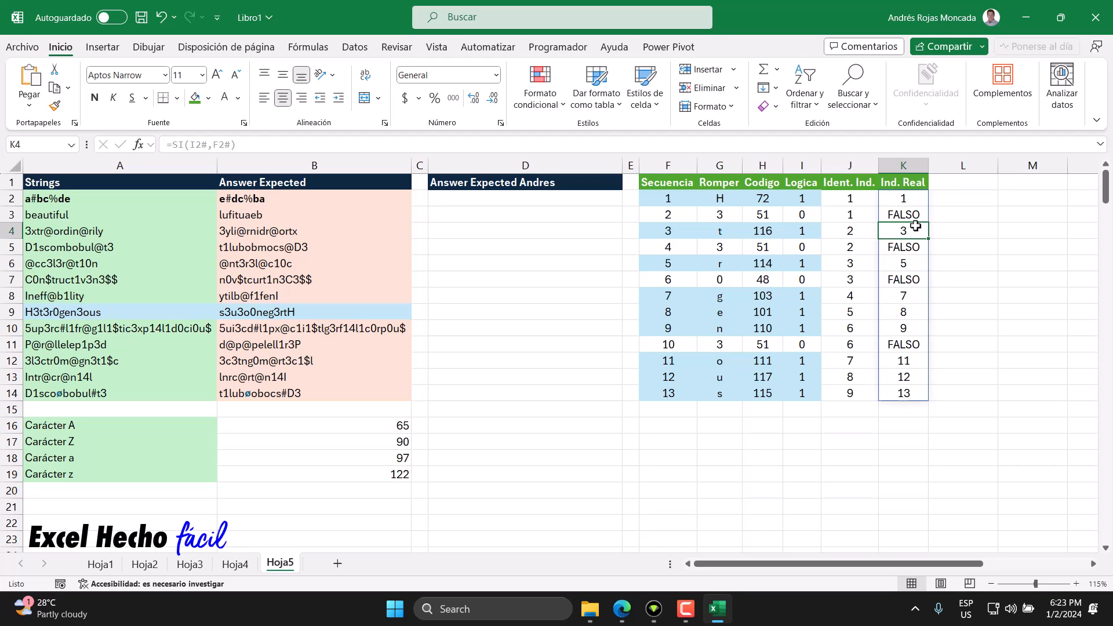
pyautogui.click(915, 217)
pyautogui.click(916, 247)
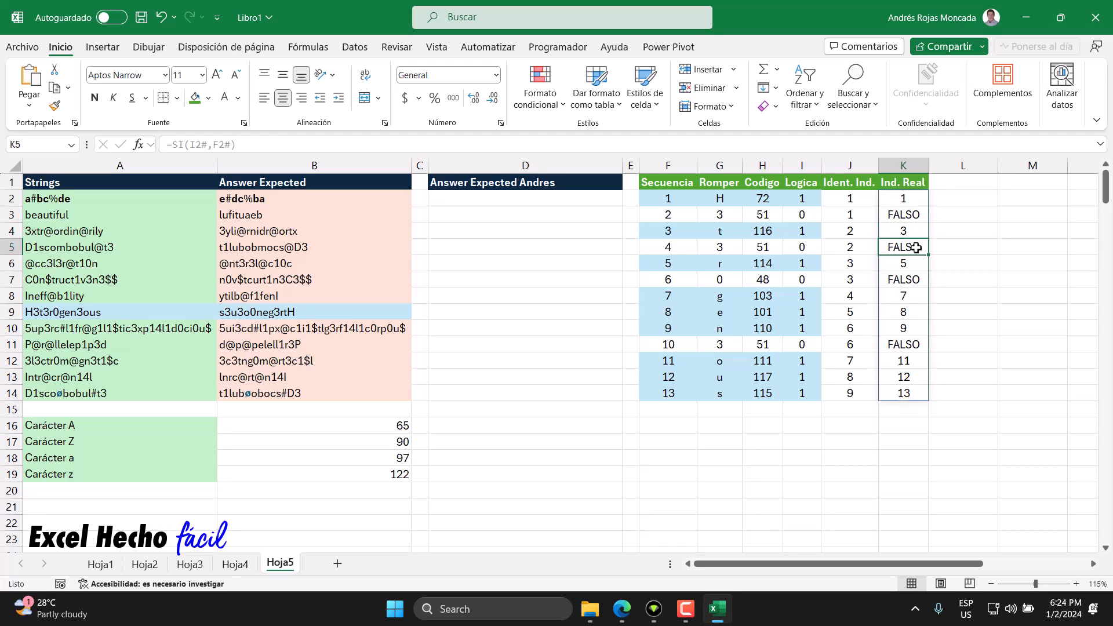
pyautogui.click(916, 281)
pyautogui.click(915, 346)
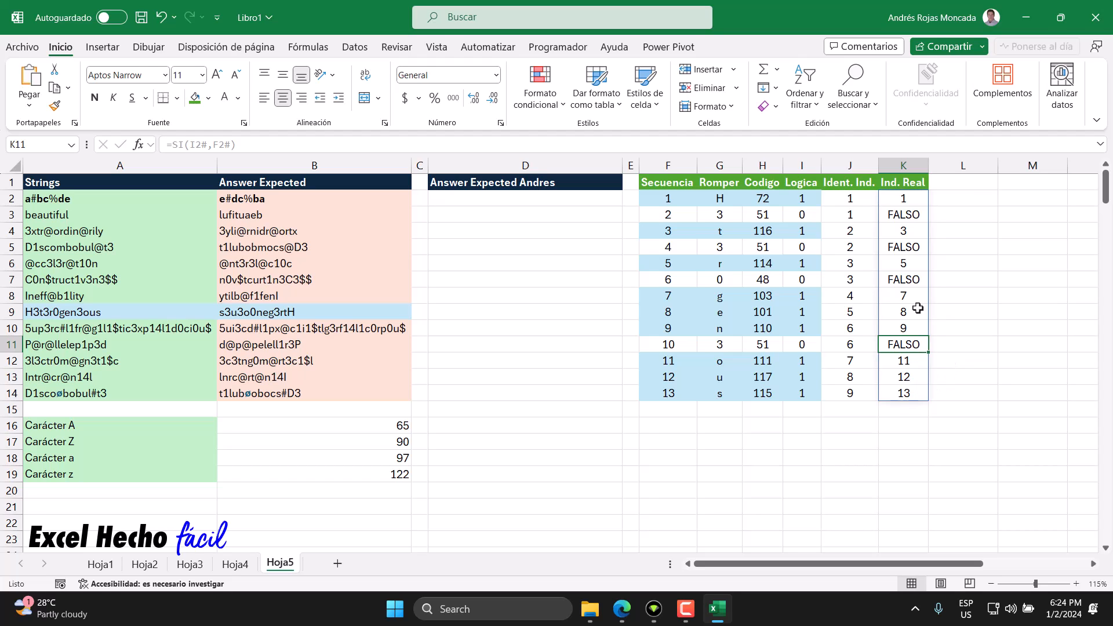
# Step: Check the Ind. Real results in the letter rows, from K2 down to K14
pyautogui.click(915, 199)
pyautogui.click(912, 231)
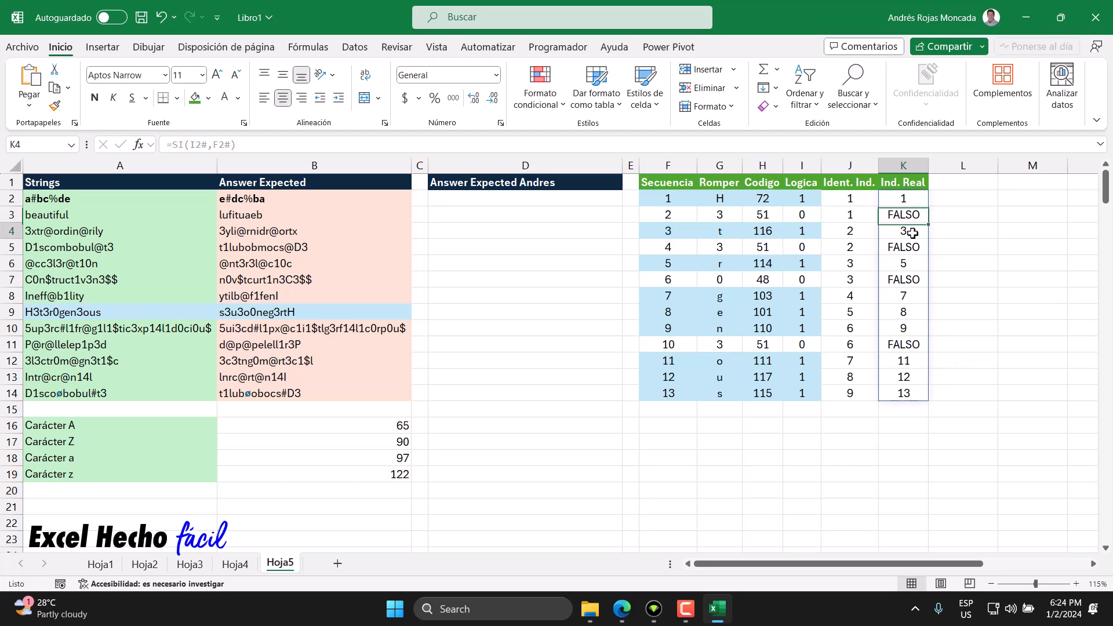
pyautogui.click(914, 263)
pyautogui.click(907, 295)
pyautogui.click(907, 332)
pyautogui.click(906, 360)
pyautogui.click(907, 377)
pyautogui.click(909, 394)
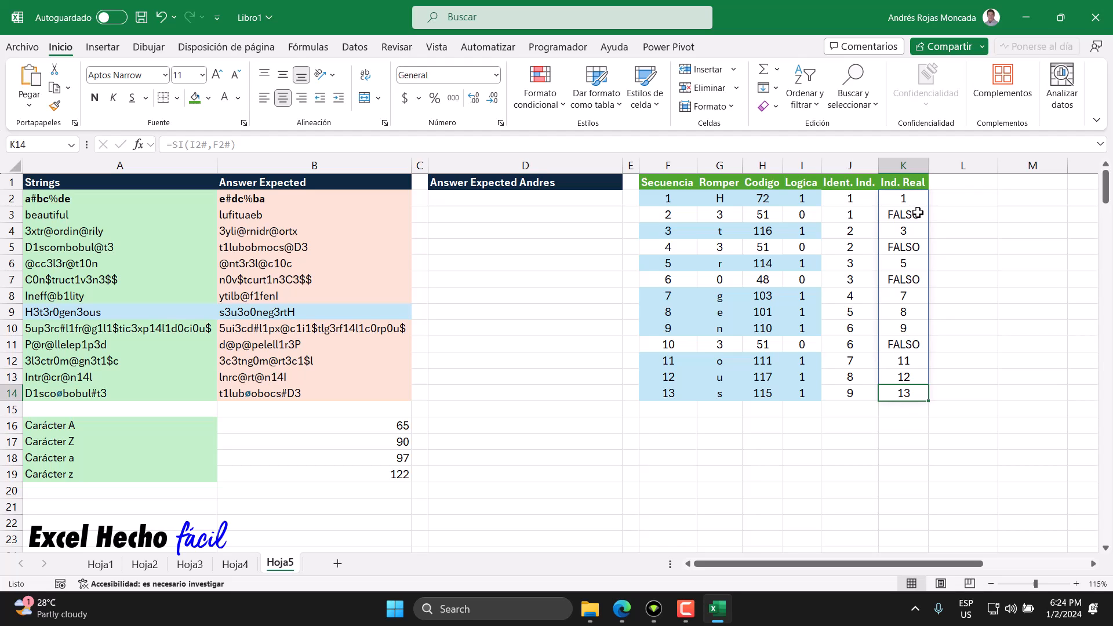
# Step: Add the header "M. Invert" in L1 for the next helper column
pyautogui.click(942, 186)
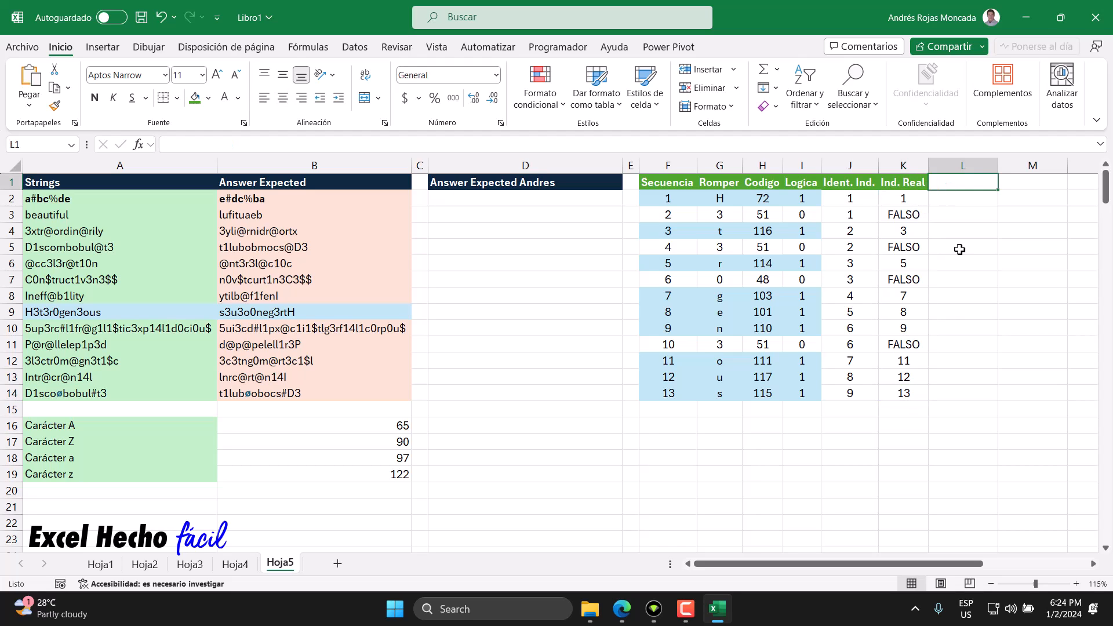
pyautogui.write('M.')
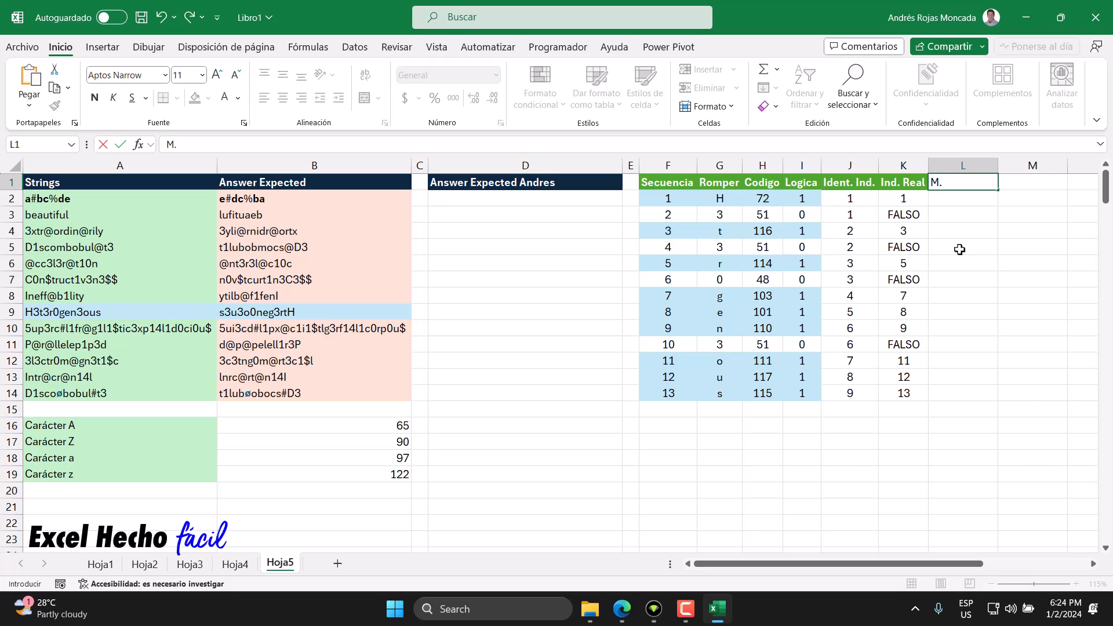
pyautogui.write(' Invert')
pyautogui.press('Return')
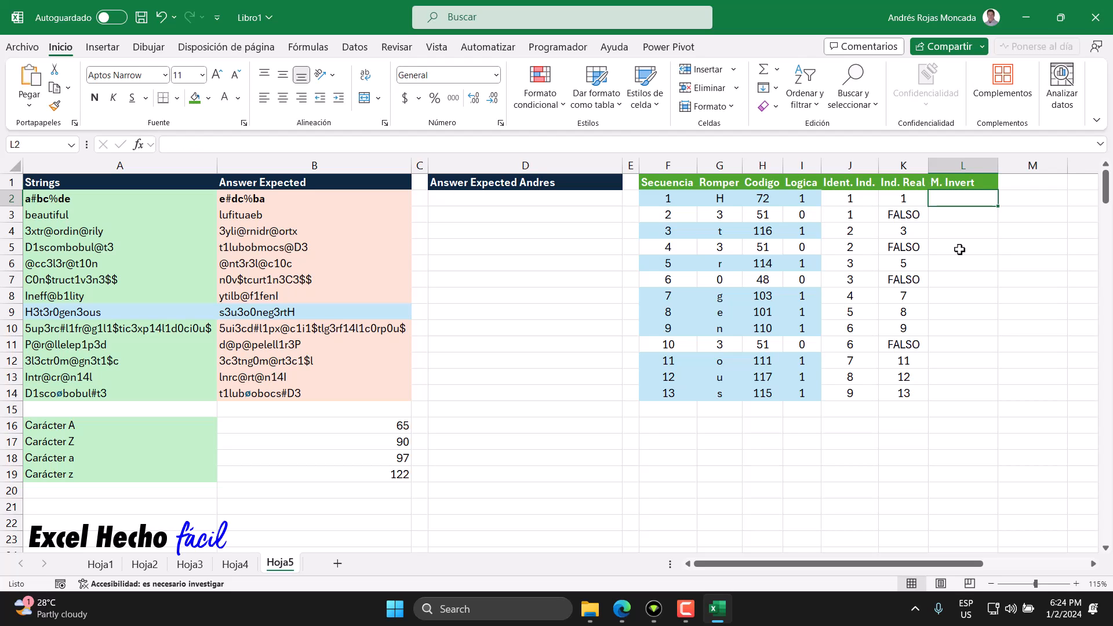
# Step: Shorten the L1 header to "M. Inver" and autofit the width of column L
pyautogui.click(959, 183)
pyautogui.click(292, 146)
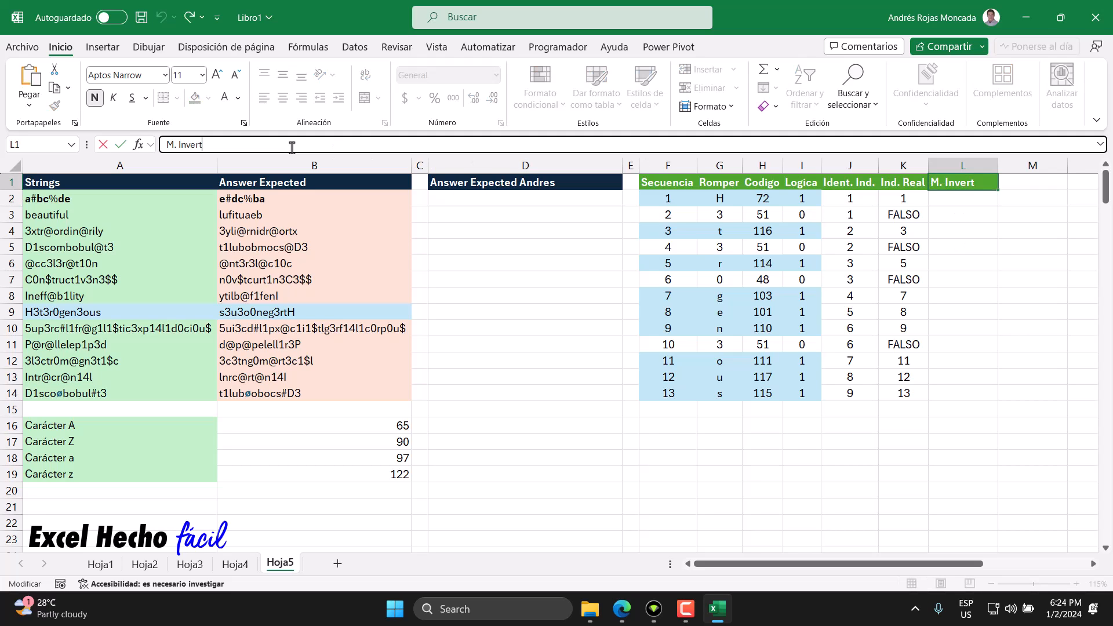
pyautogui.press('BackSpace')
pyautogui.press('Return')
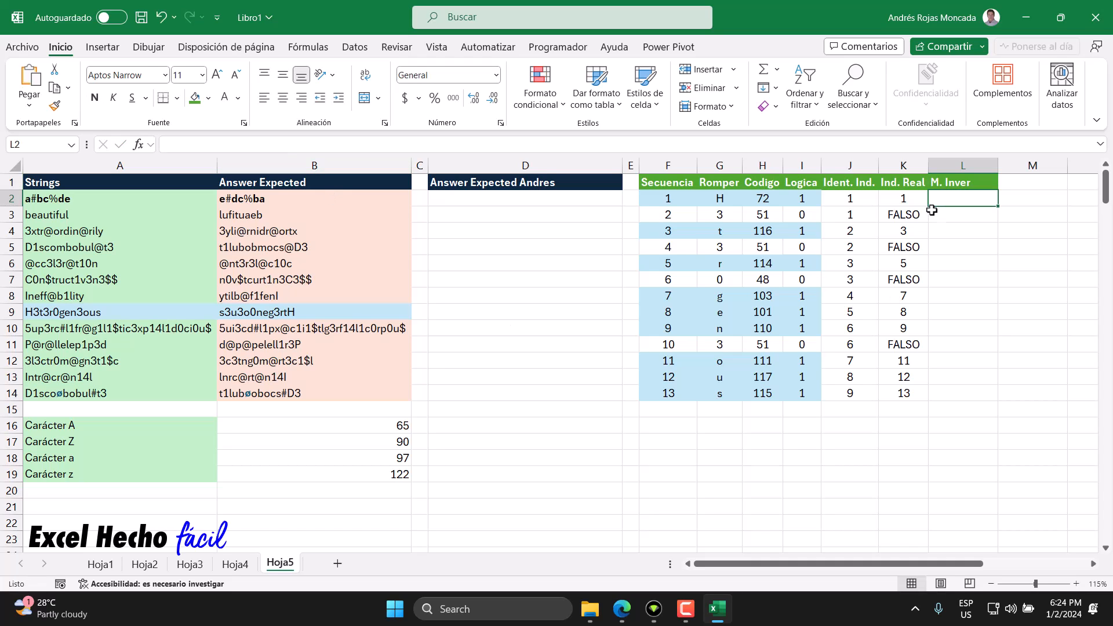
pyautogui.doubleClick(998, 166)
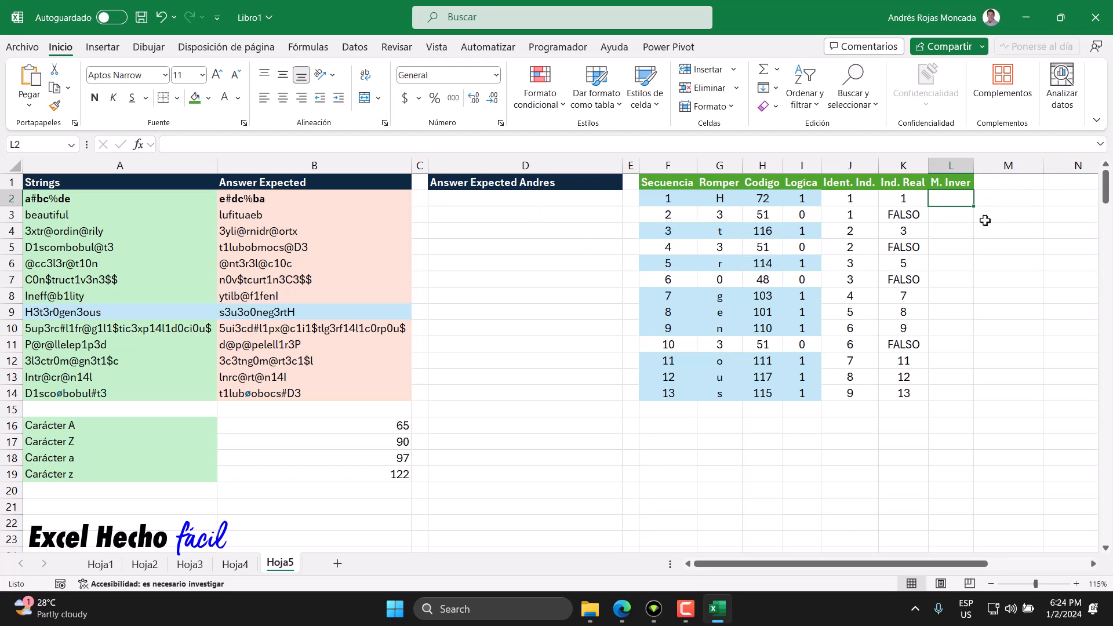
# Step: Enter =K.ESIMO.MAYOR(K2#,1) in L2 to return the largest Ind. Real value
pyautogui.write('=')
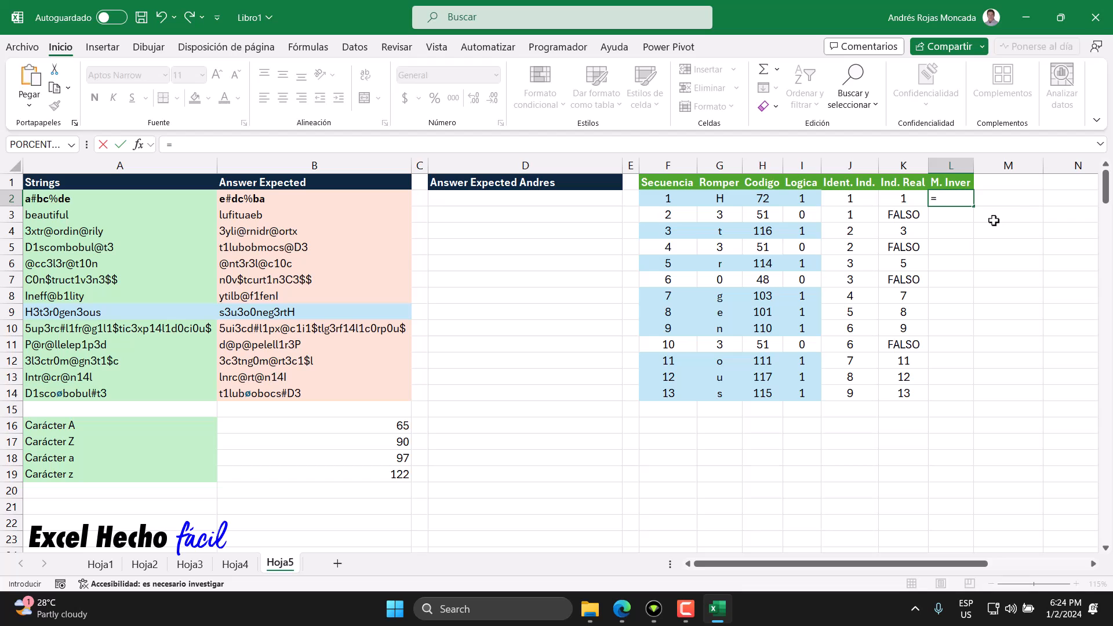
pyautogui.write('k.')
pyautogui.doubleClick(994, 219)
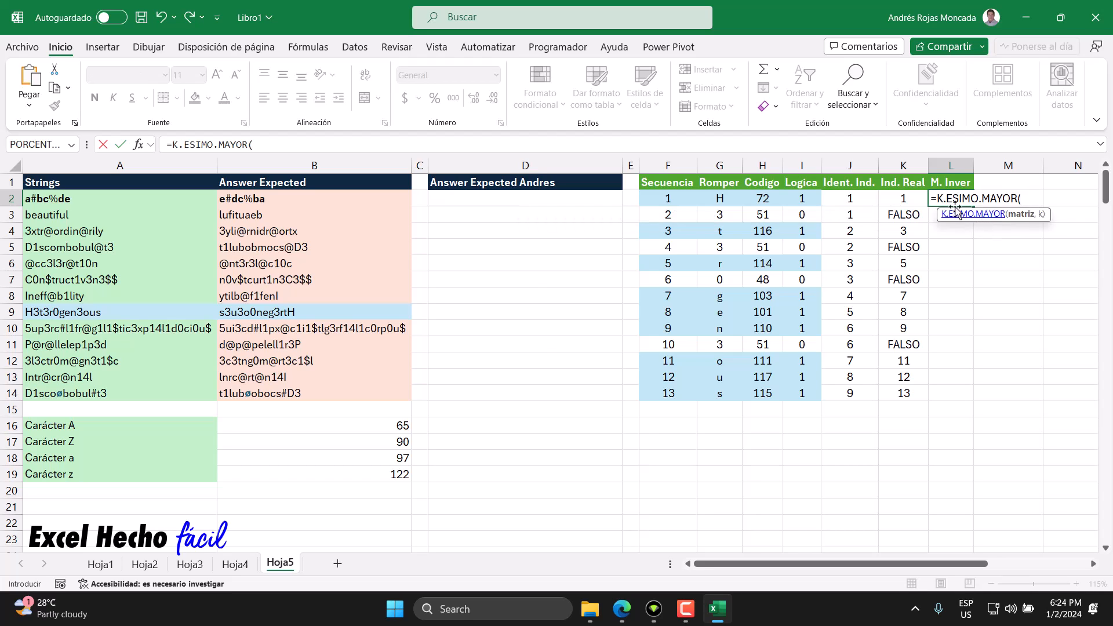
pyautogui.moveTo(936, 200); pyautogui.dragTo(1020, 200)
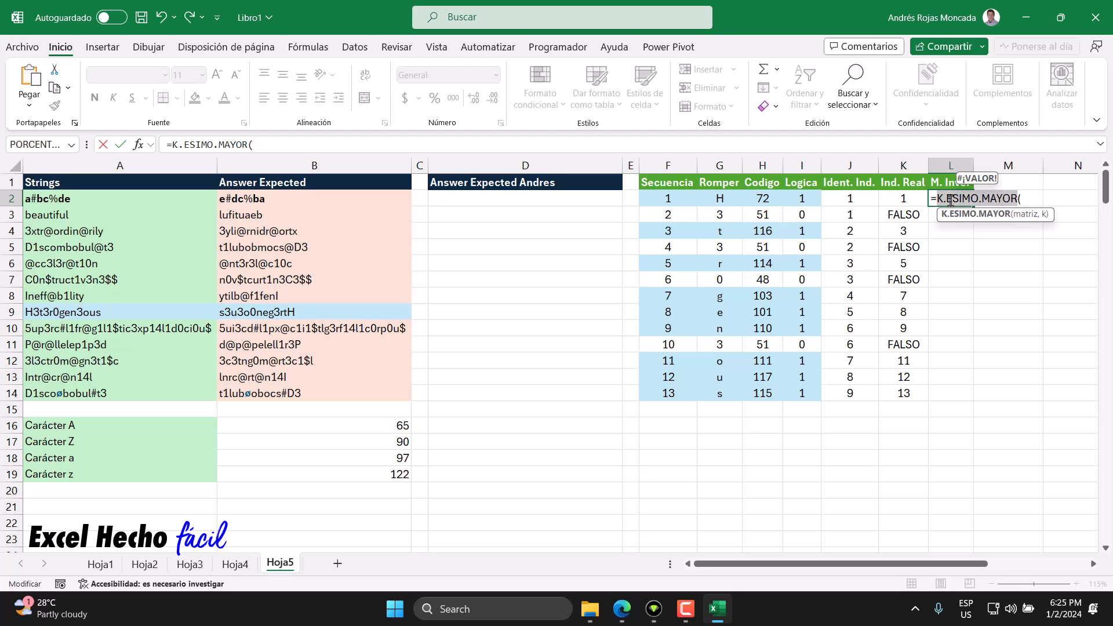
pyautogui.click(1029, 200)
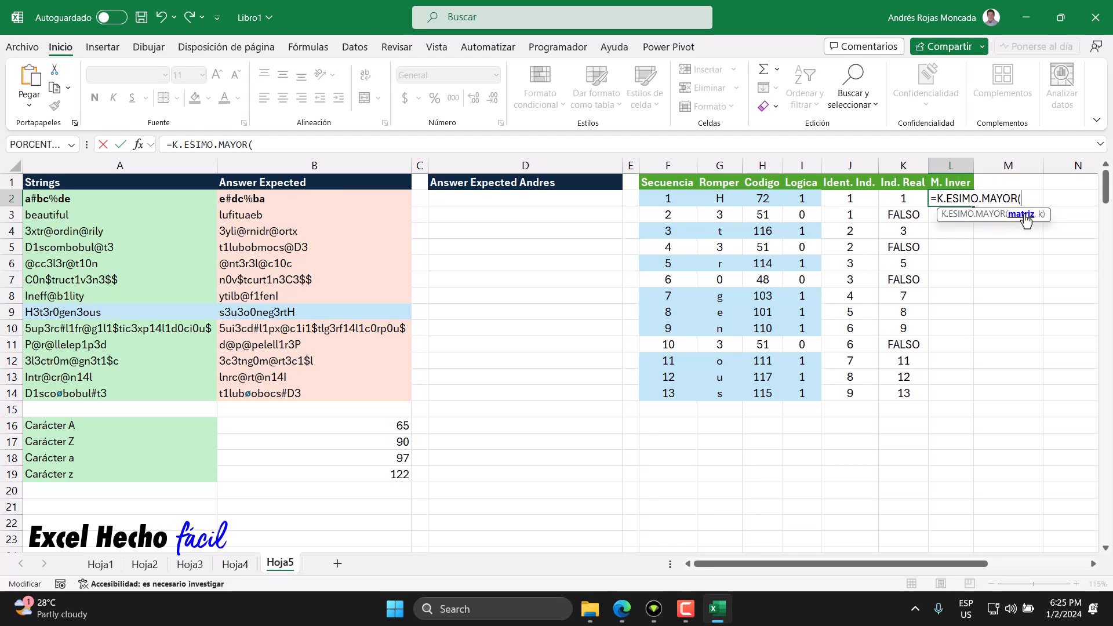
pyautogui.moveTo(904, 200); pyautogui.dragTo(897, 393)
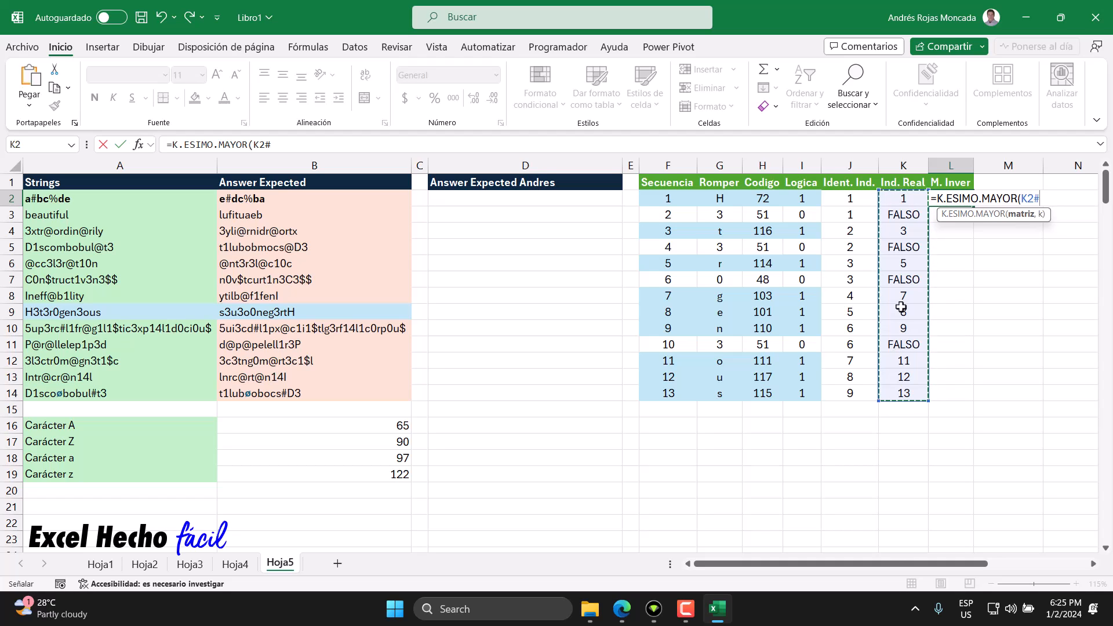
pyautogui.click(1029, 215)
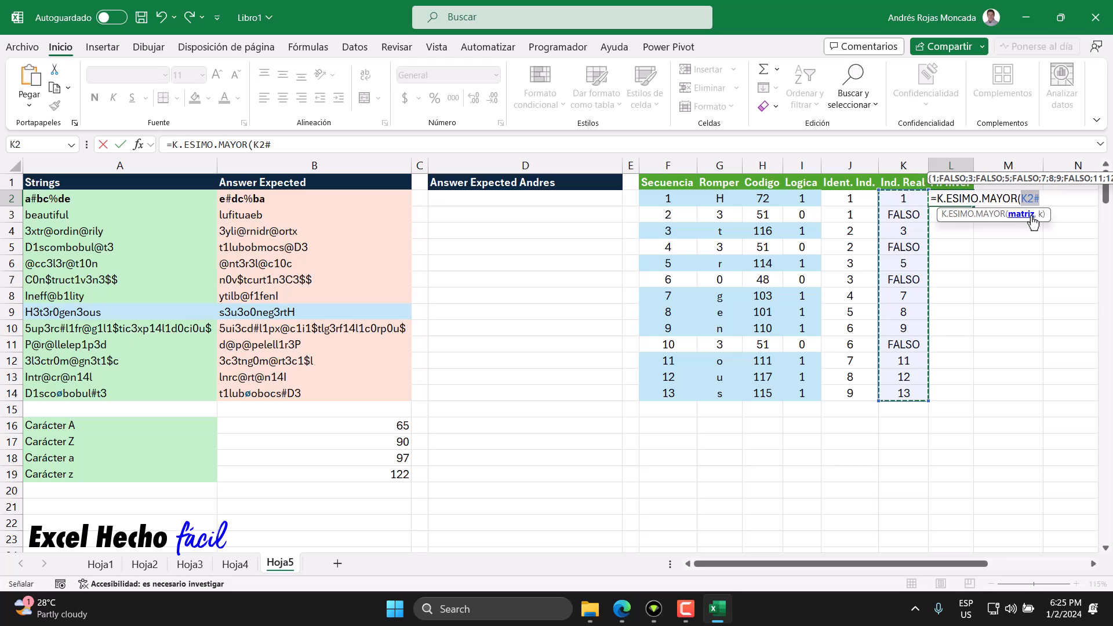
pyautogui.press('F2')
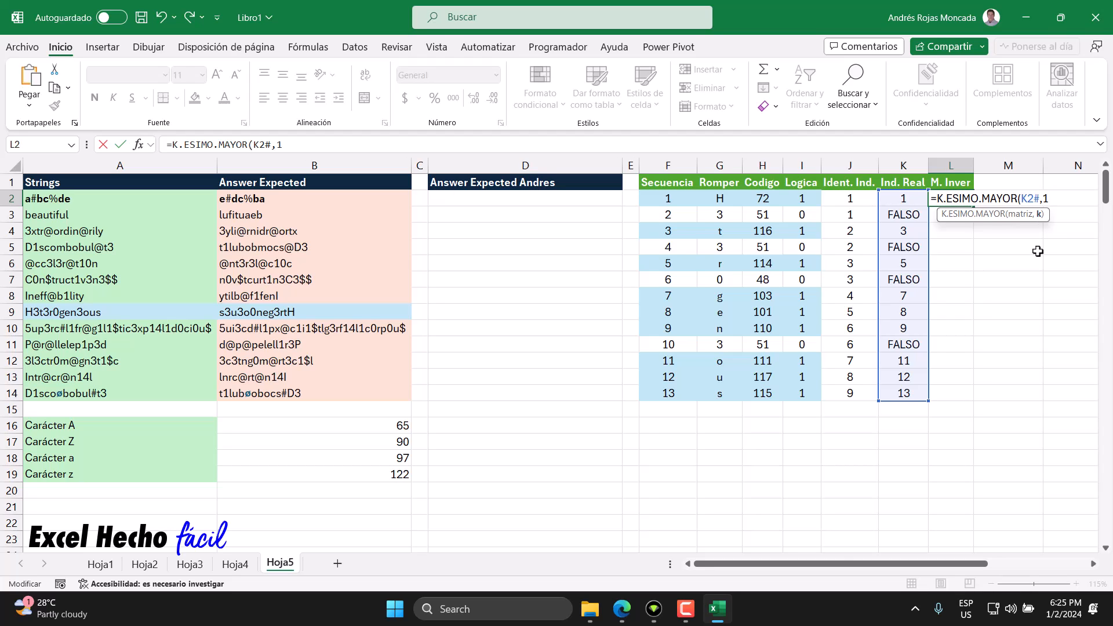
pyautogui.write(')')
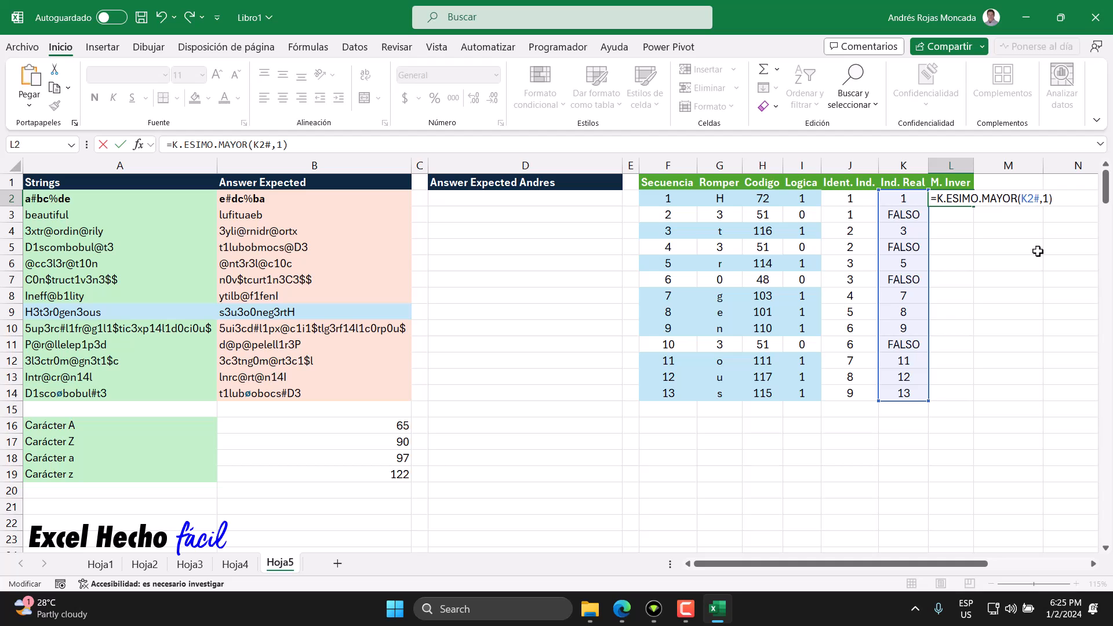
pyautogui.press('Return')
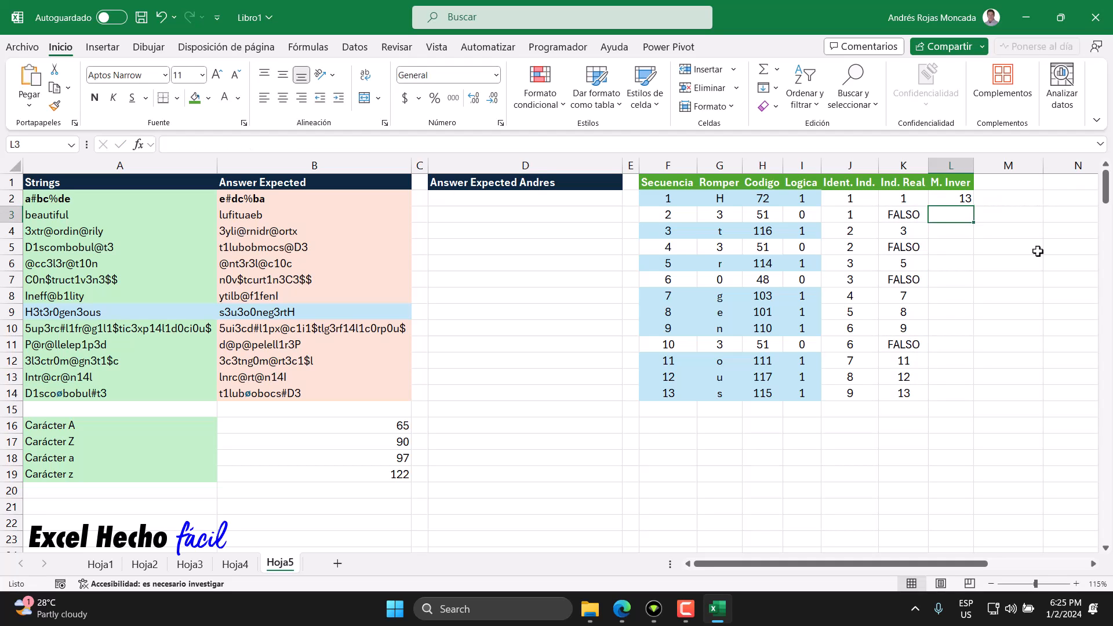
# Step: Set the k argument of the L2 K.ESIMO.MAYOR formula to 2 and reselect the cell
pyautogui.click(963, 200)
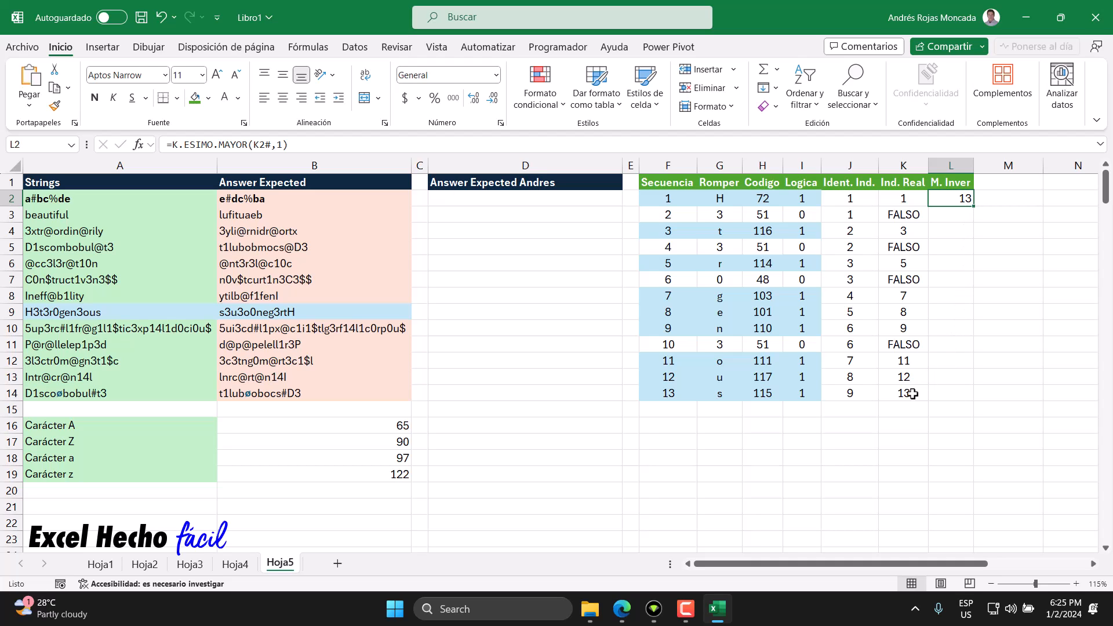
pyautogui.doubleClick(949, 200)
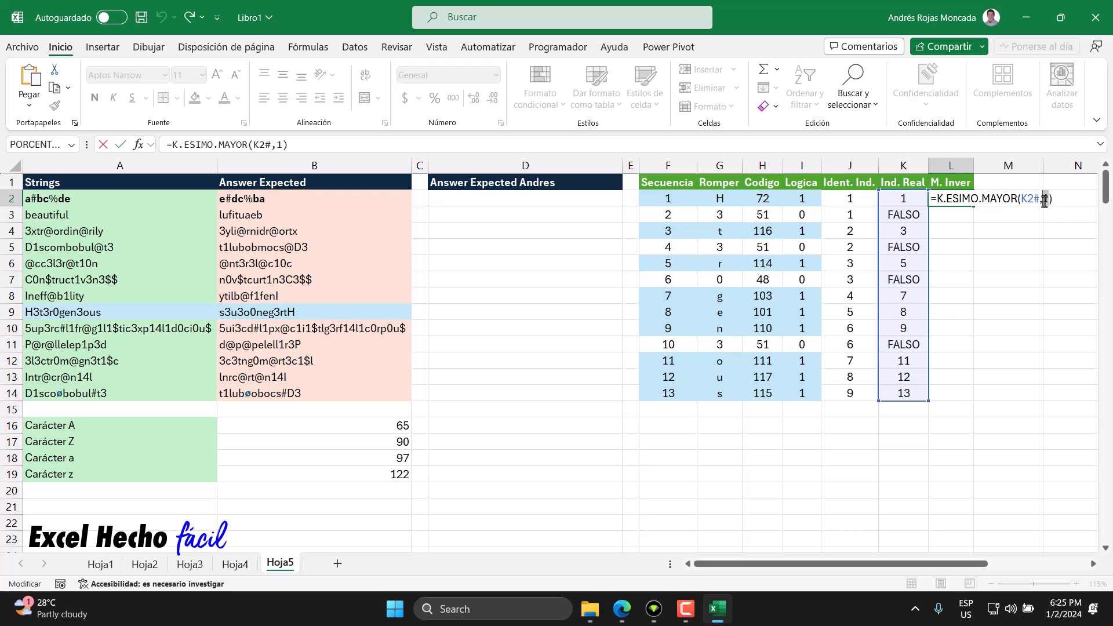
pyautogui.write('2')
pyautogui.press('Return')
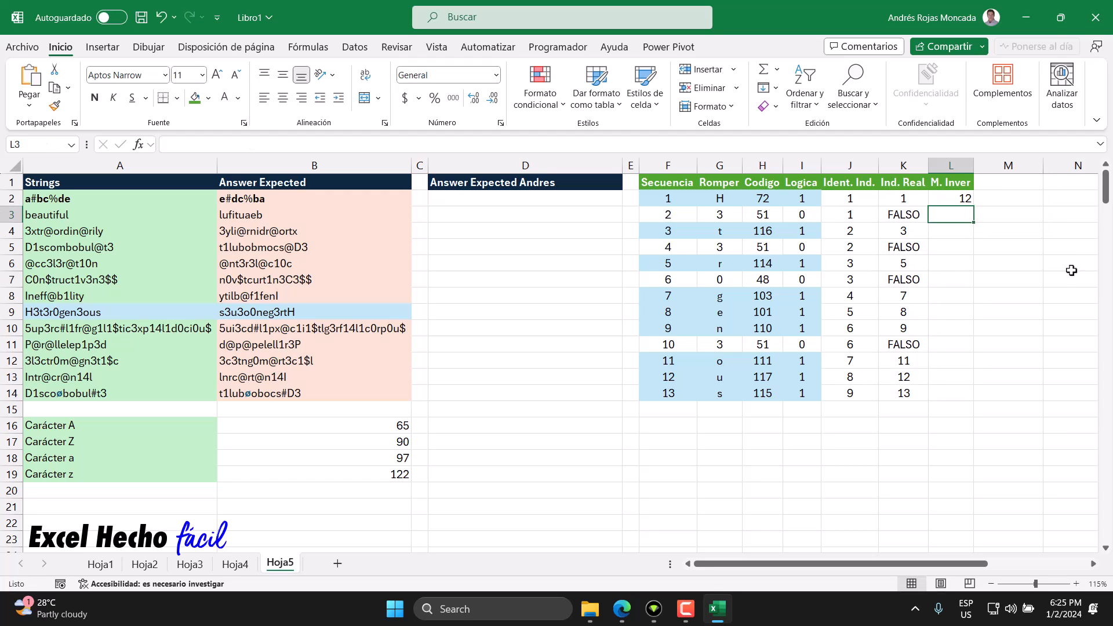
pyautogui.click(963, 200)
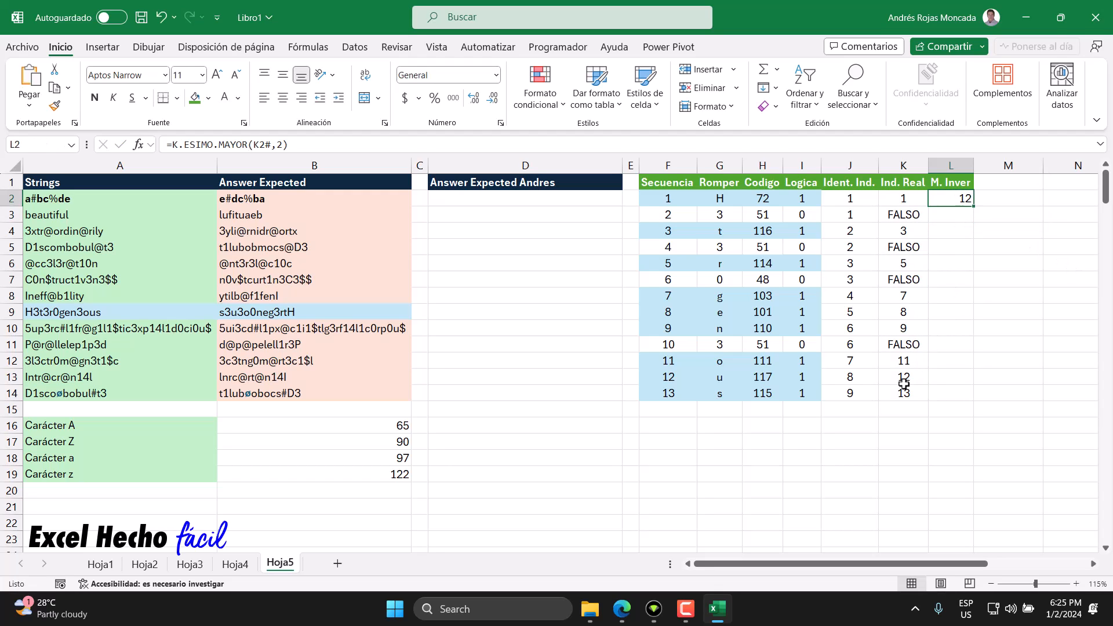
# Step: Set the k argument of the K.ESIMO.MAYOR formula in L2 to 3
pyautogui.press('F2')
pyautogui.doubleClick(1044, 199)
pyautogui.write('3')
pyautogui.press('Return')
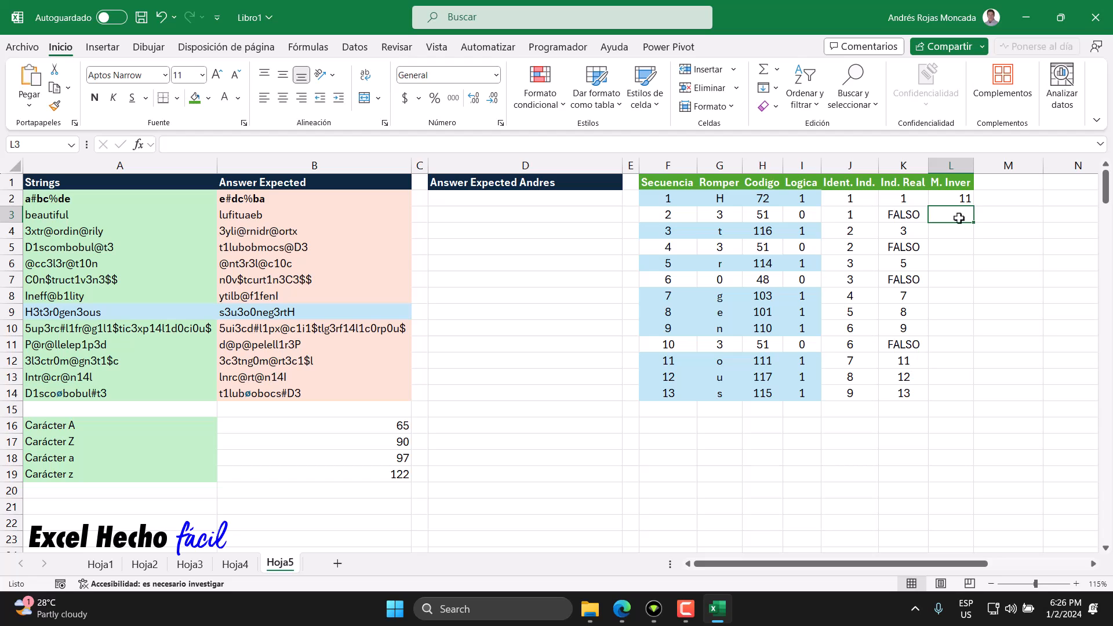
# Step: Change the k argument of the L2 K.ESIMO.MAYOR formula to 4
pyautogui.click(960, 198)
pyautogui.doubleClick(960, 198)
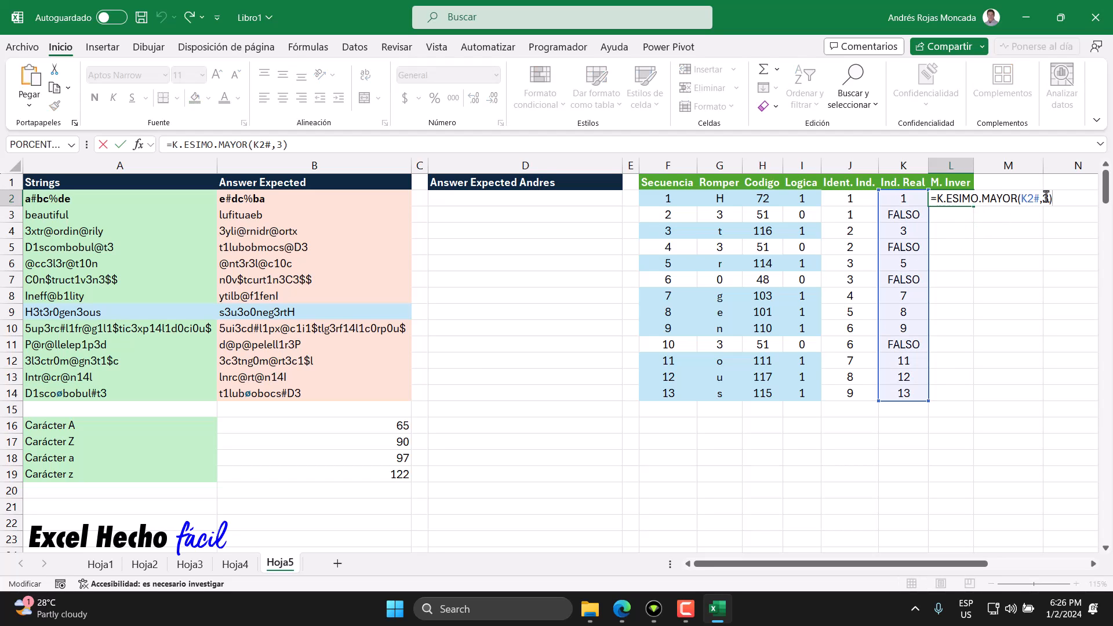
pyautogui.click(1044, 198)
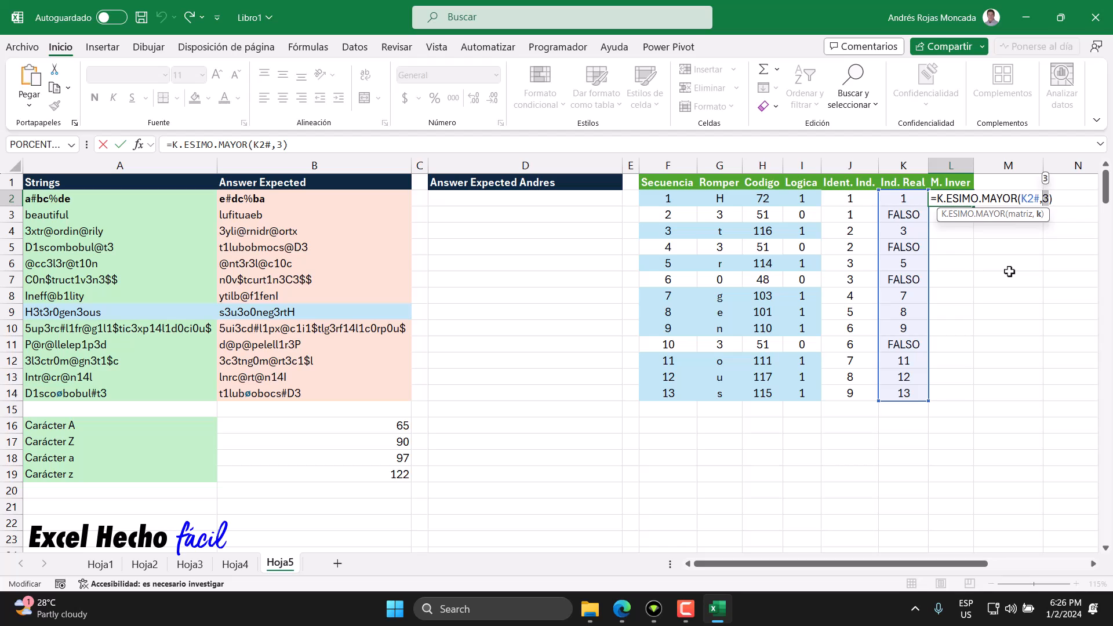
pyautogui.write('4')
pyautogui.press('Return')
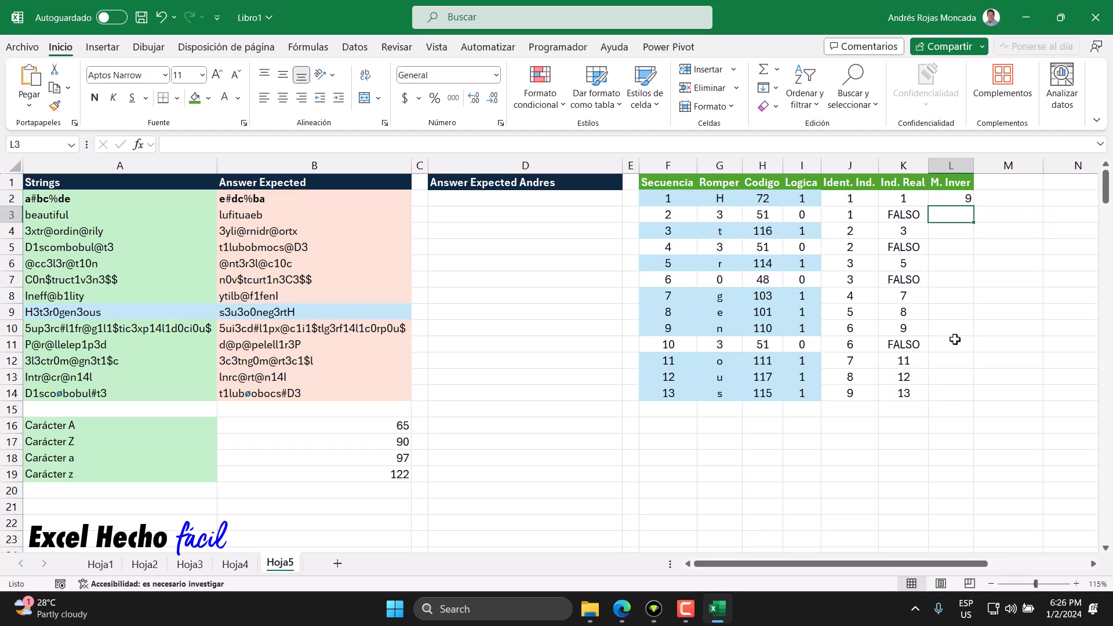
# Step: Replace the k argument in L2 with the Ident. Ind. spill range so the formula reads =K.ESIMO.MAYOR(K2#,J2#)
pyautogui.click(945, 199)
pyautogui.press('F2')
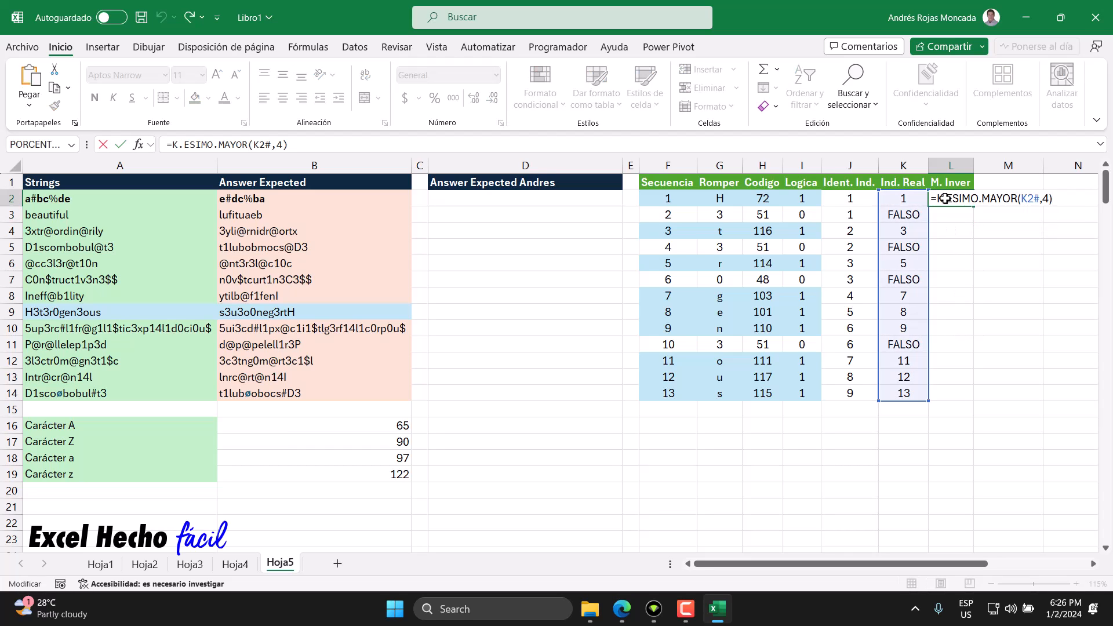
pyautogui.press('BackSpace')
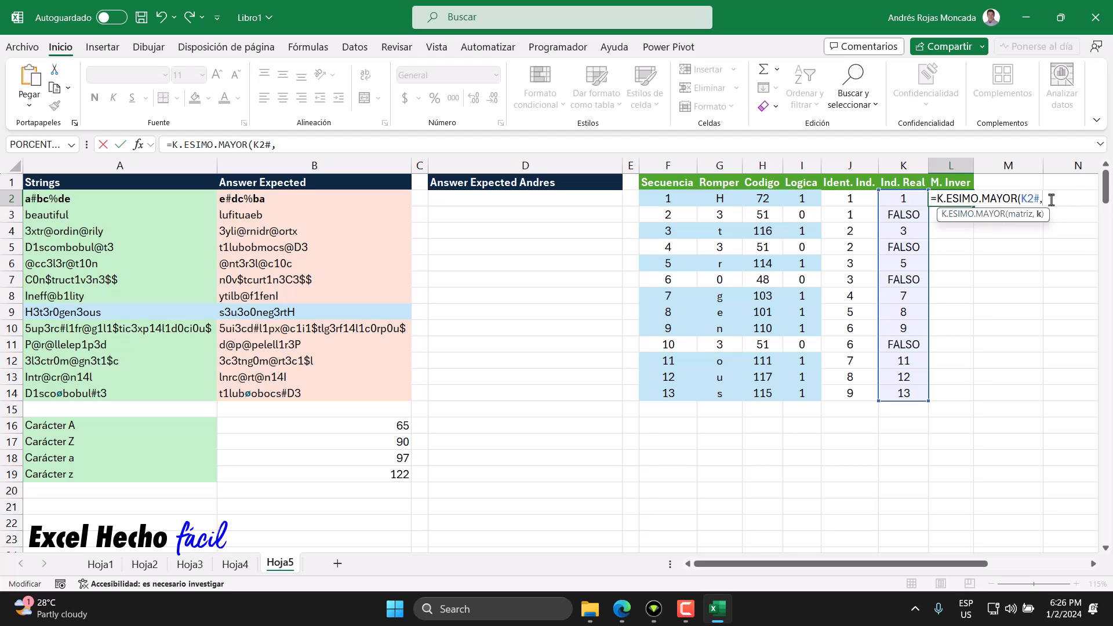
pyautogui.click(864, 200)
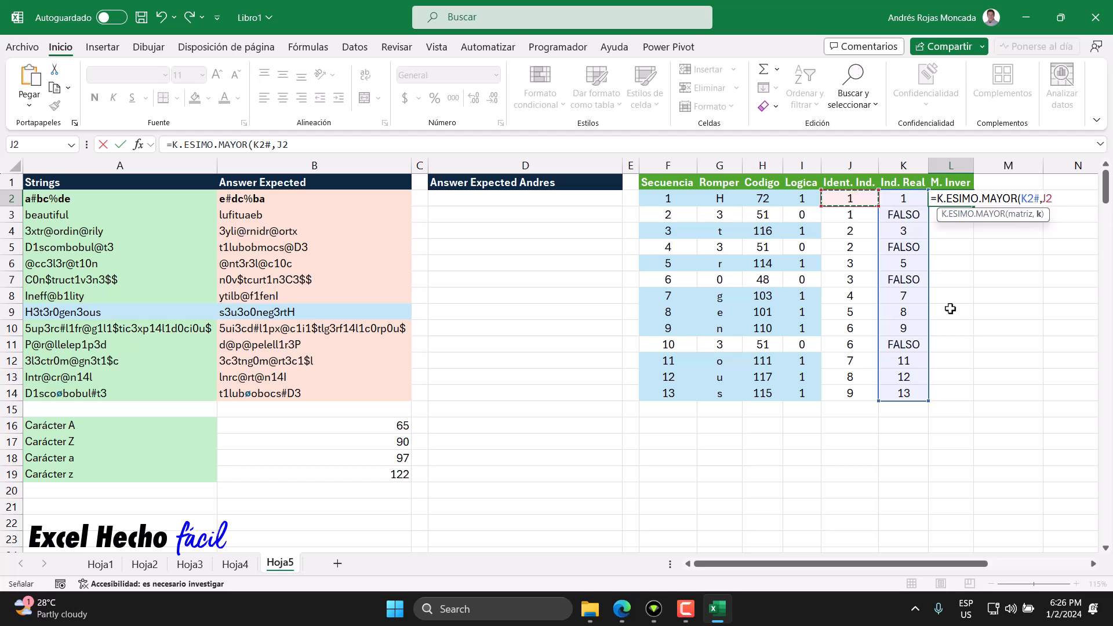
pyautogui.write('#')
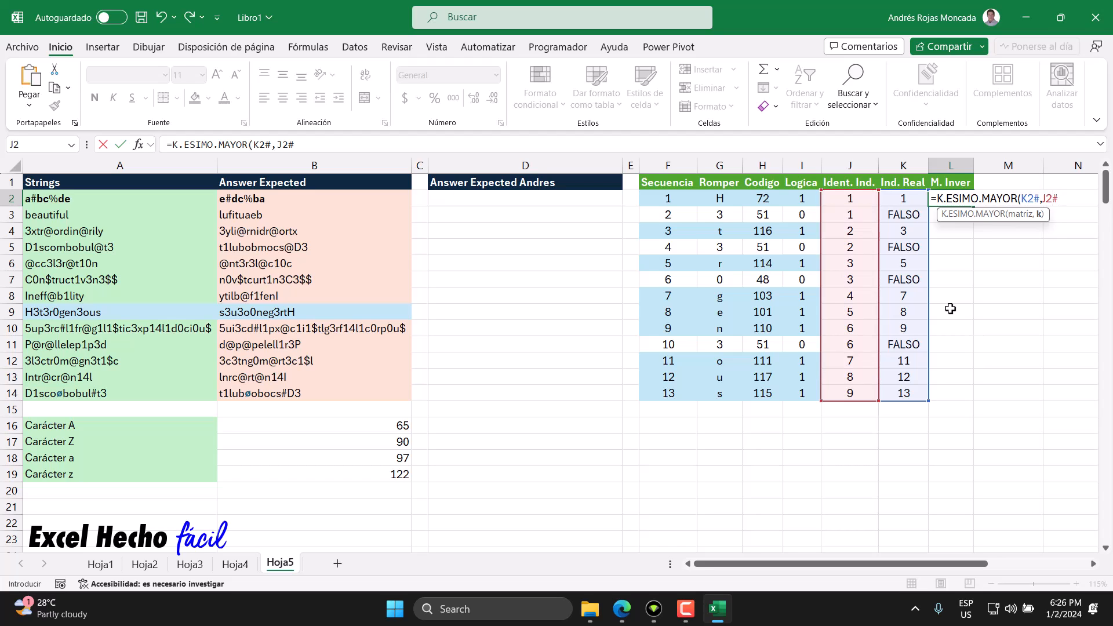
pyautogui.write(')')
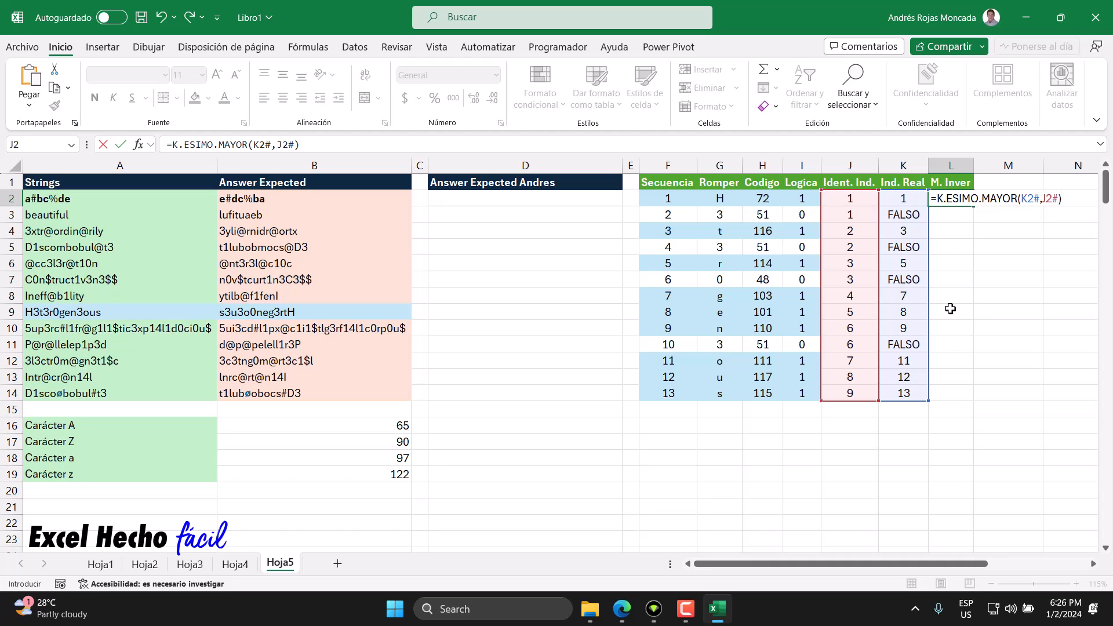
pyautogui.press('Return')
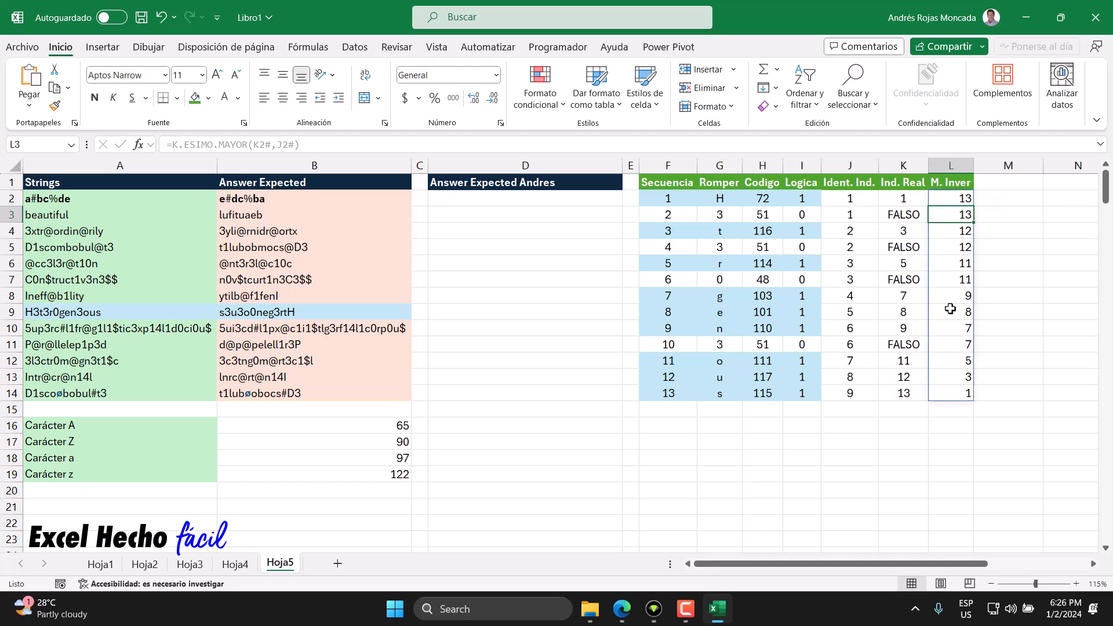
# Step: Examine the M. Inver values row by row and compare the non-letter rows with the Logica, Ind. Real and Secuencia columns
pyautogui.click(960, 198)
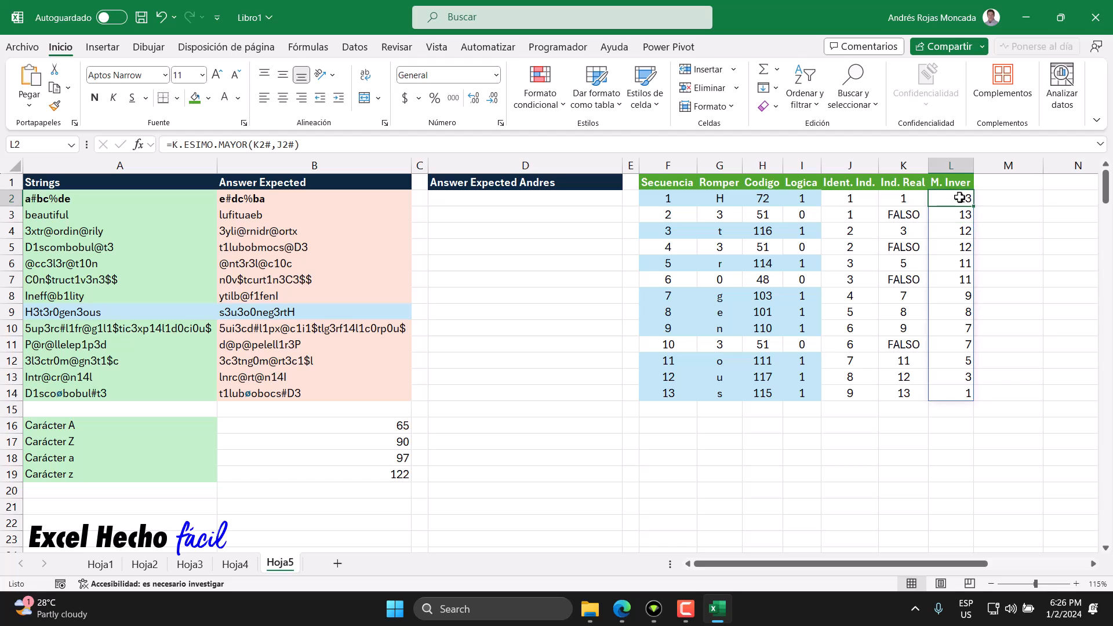
pyautogui.click(958, 215)
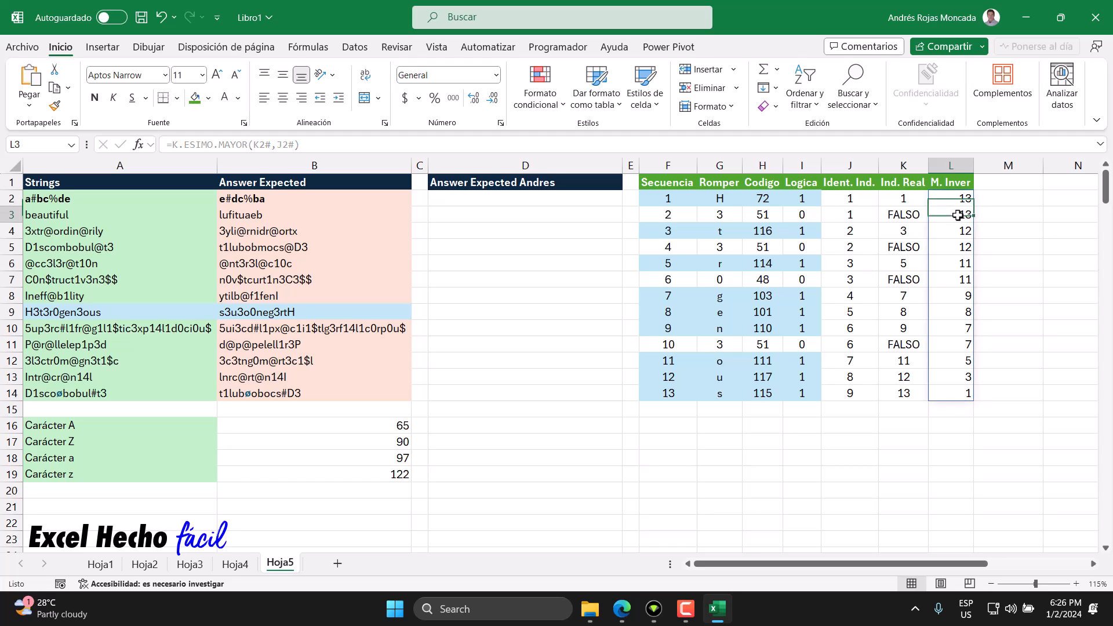
pyautogui.click(963, 229)
pyautogui.click(959, 260)
pyautogui.click(954, 295)
pyautogui.click(951, 316)
pyautogui.click(951, 328)
pyautogui.click(947, 361)
pyautogui.click(946, 377)
pyautogui.click(941, 391)
pyautogui.click(998, 184)
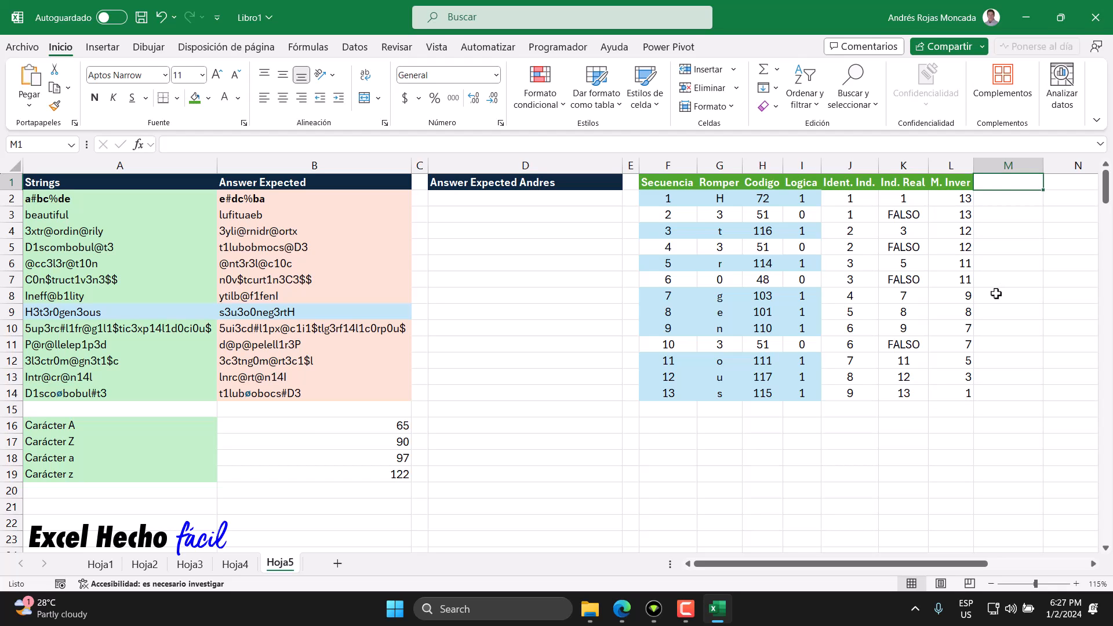
pyautogui.click(952, 201)
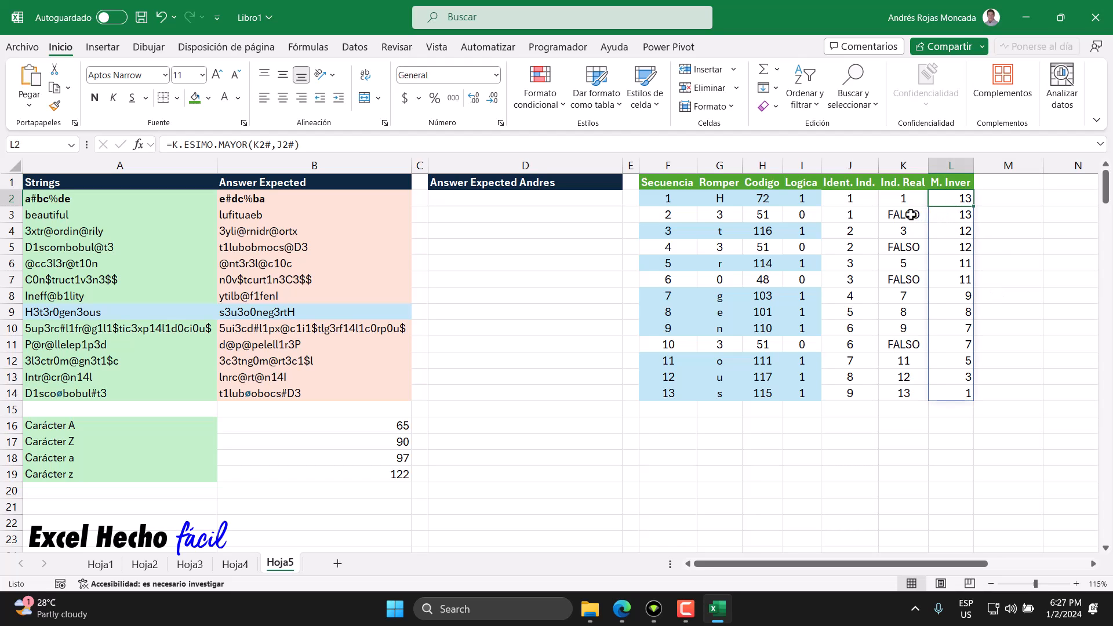
pyautogui.click(803, 214)
pyautogui.click(804, 246)
pyautogui.click(899, 214)
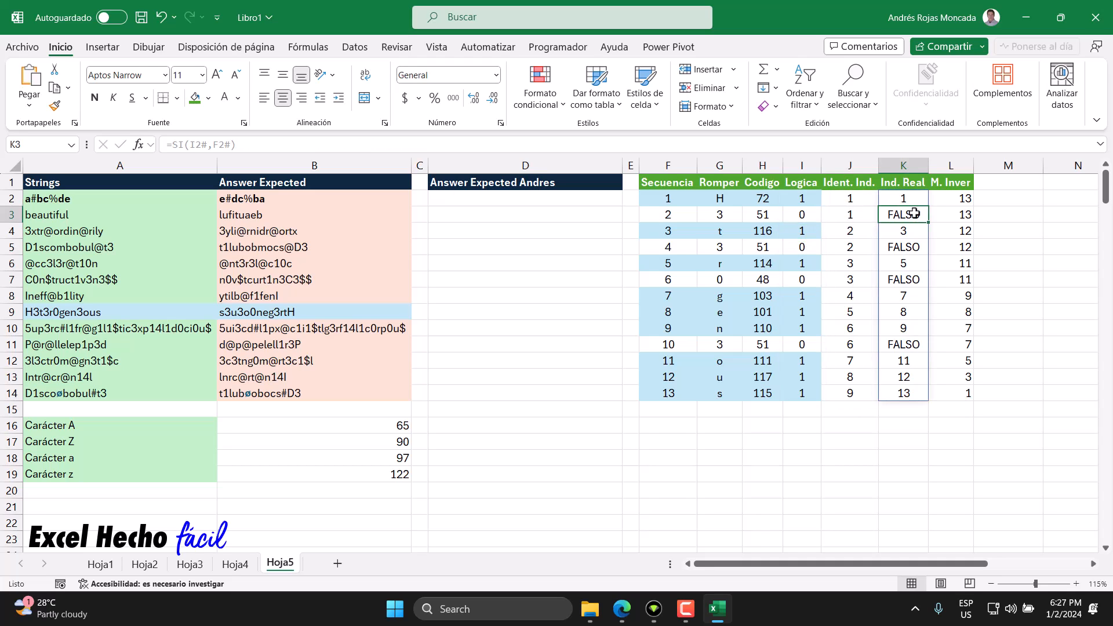
pyautogui.click(668, 216)
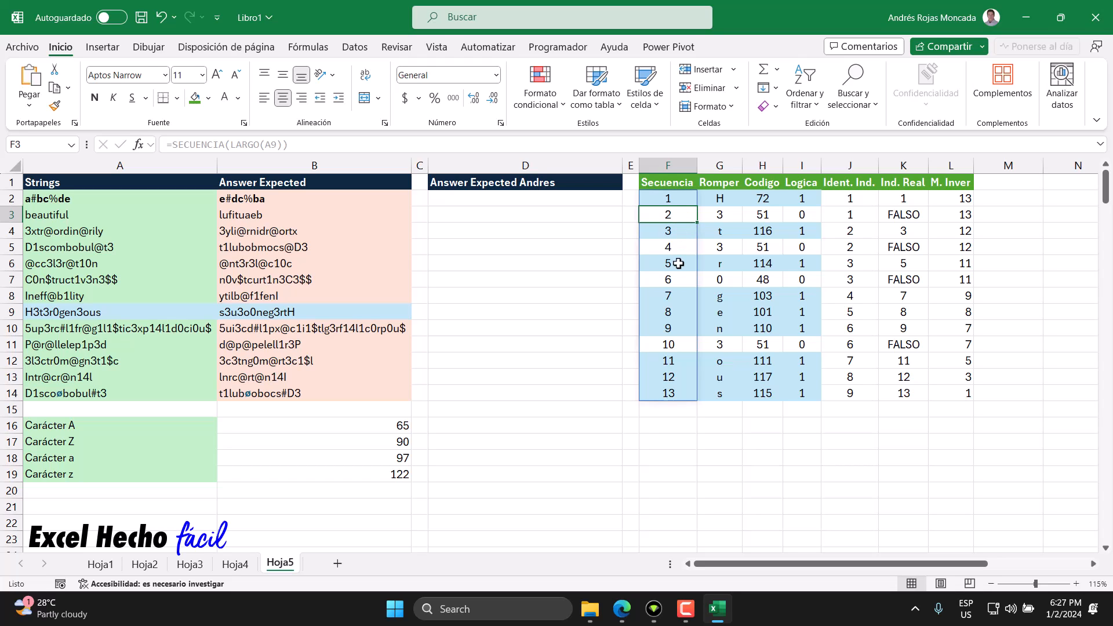
# Step: Add the header "Componer" in M1 and autofit the width of column M
pyautogui.click(992, 183)
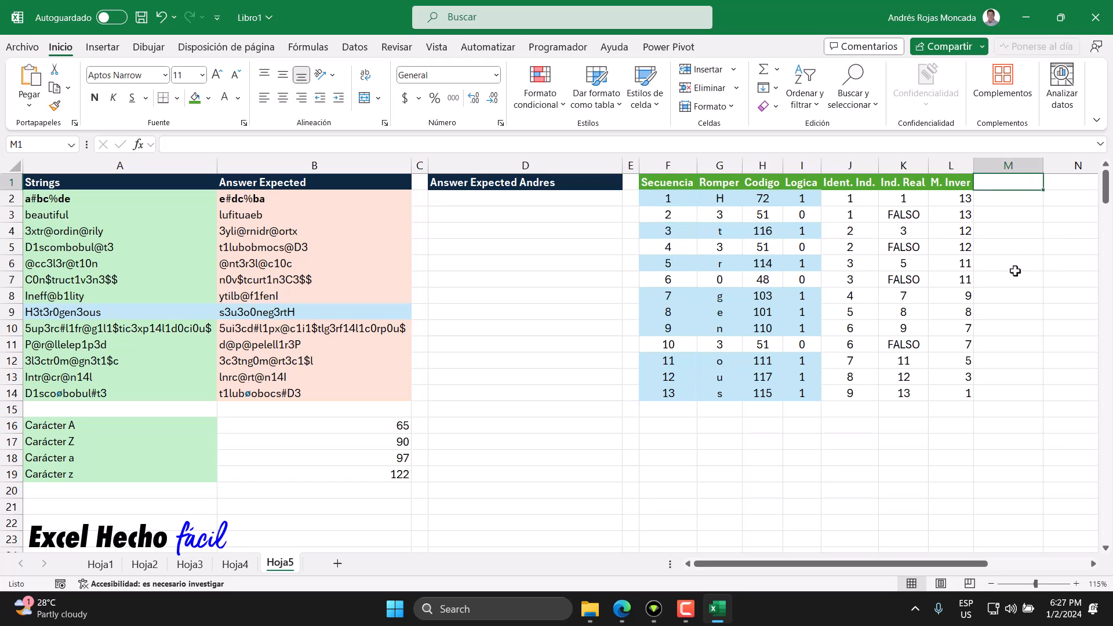
pyautogui.write('Compo')
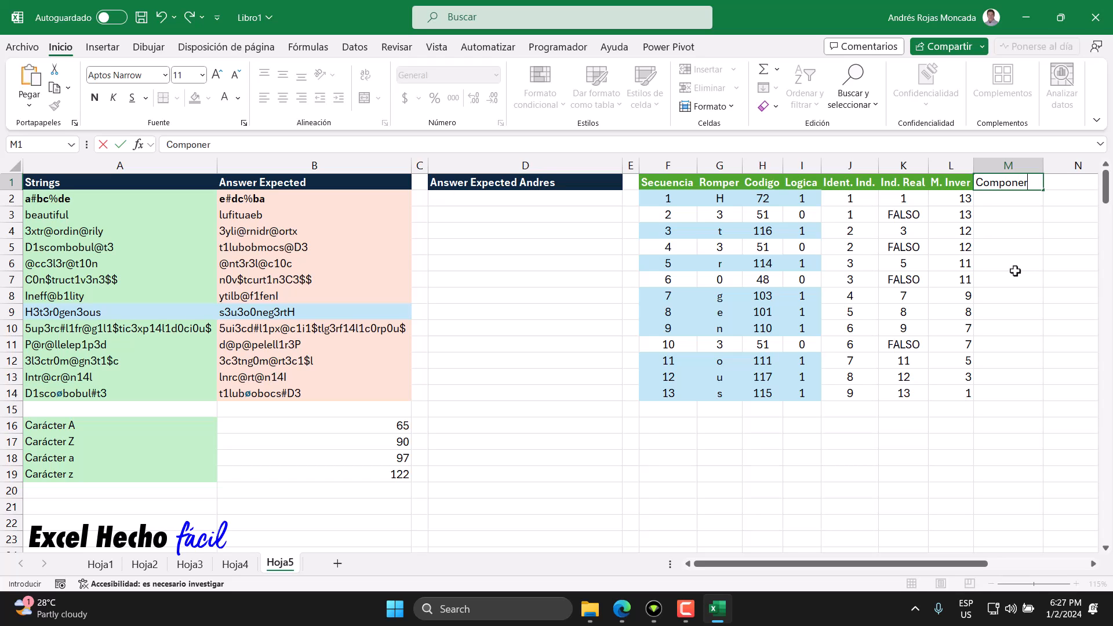
pyautogui.write('ner')
pyautogui.press('Return')
pyautogui.doubleClick(1043, 167)
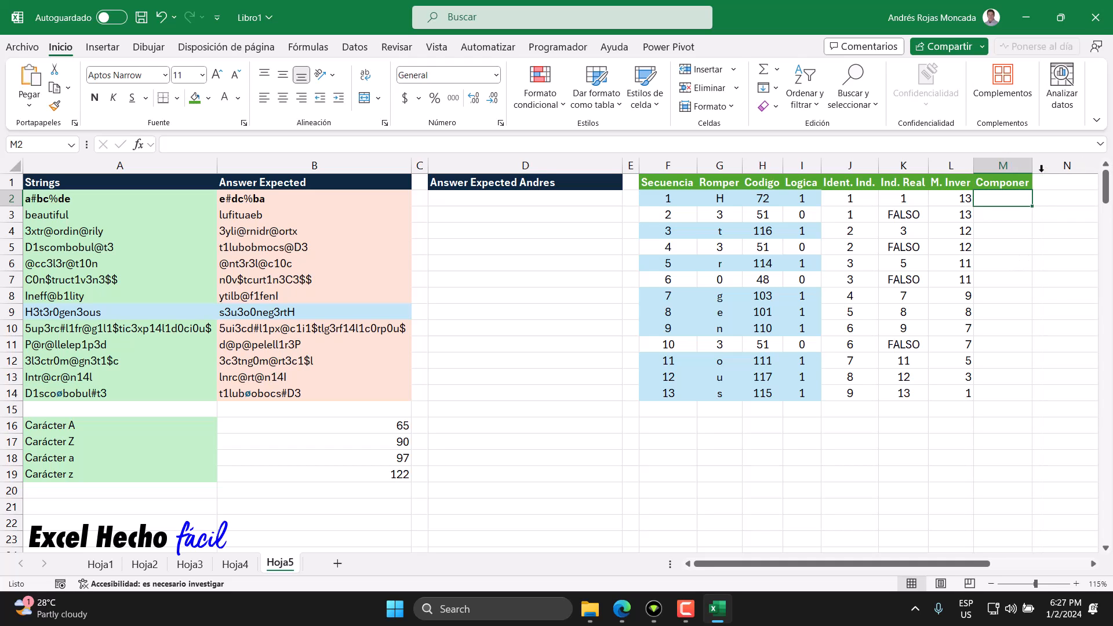
# Step: Enter =SI(I2#,L2#,F2#) in M2 to use the inverted index for letters and the original sequence for other characters
pyautogui.write('=')
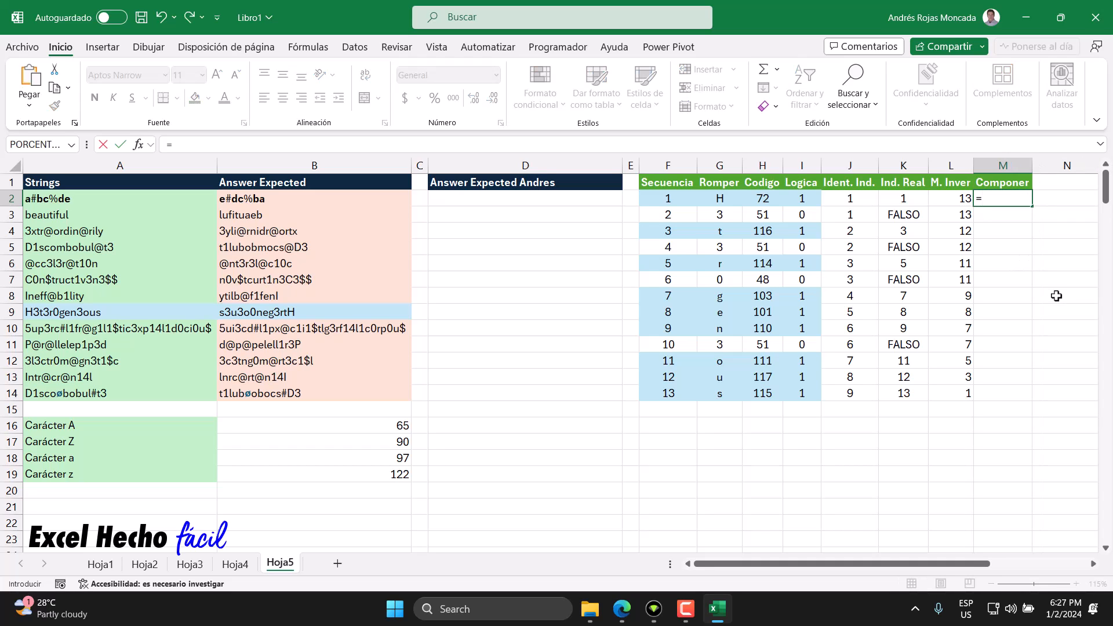
pyautogui.write('SI(')
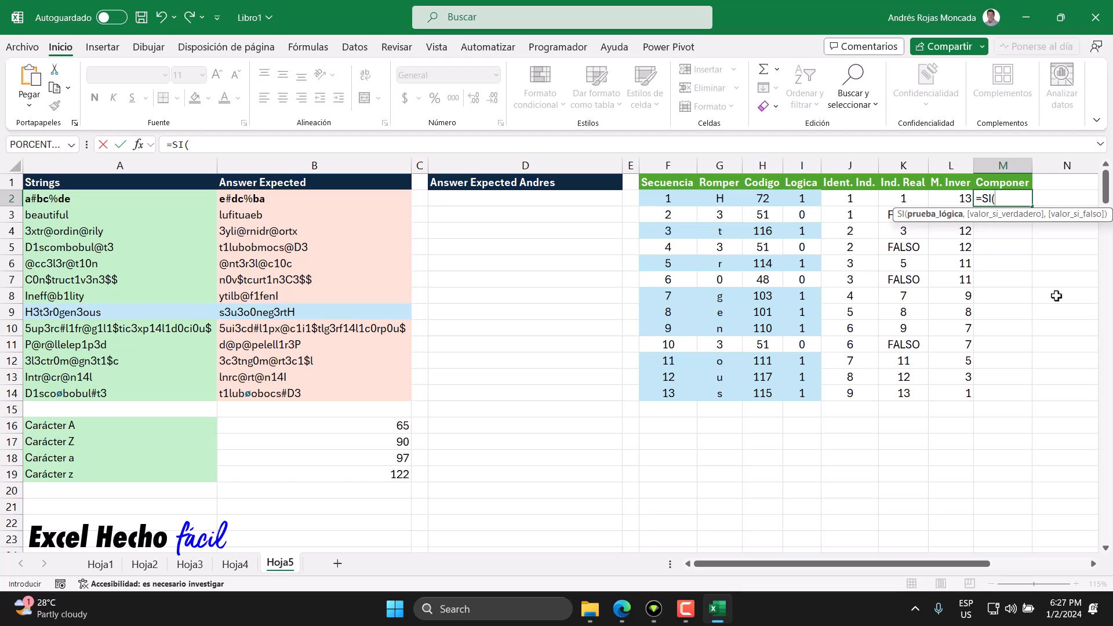
pyautogui.click(809, 199)
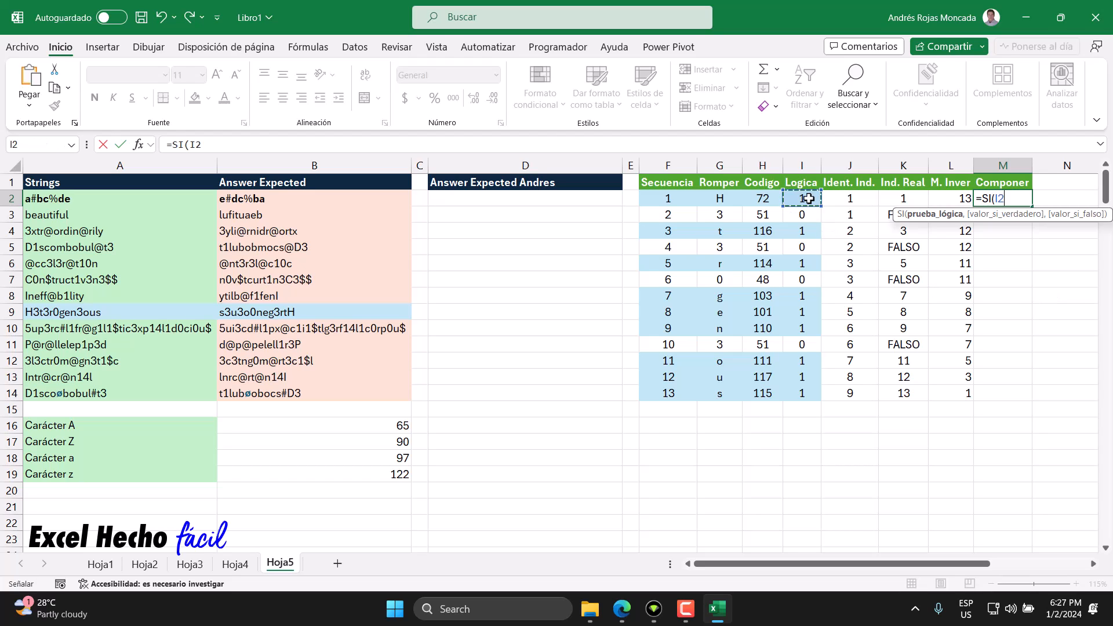
pyautogui.write('#')
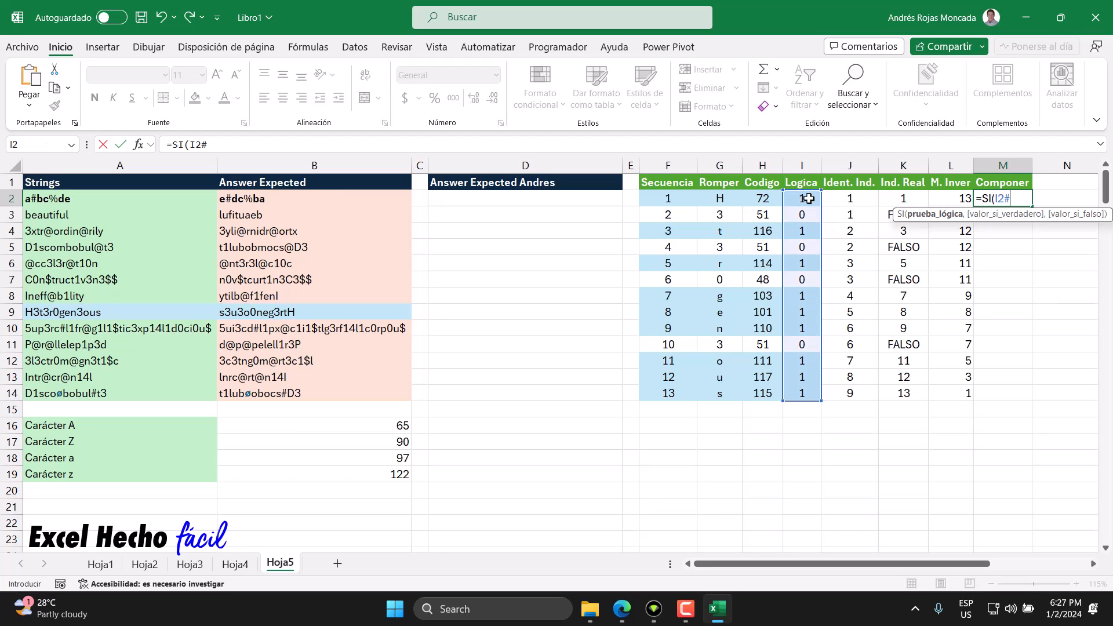
pyautogui.write(',')
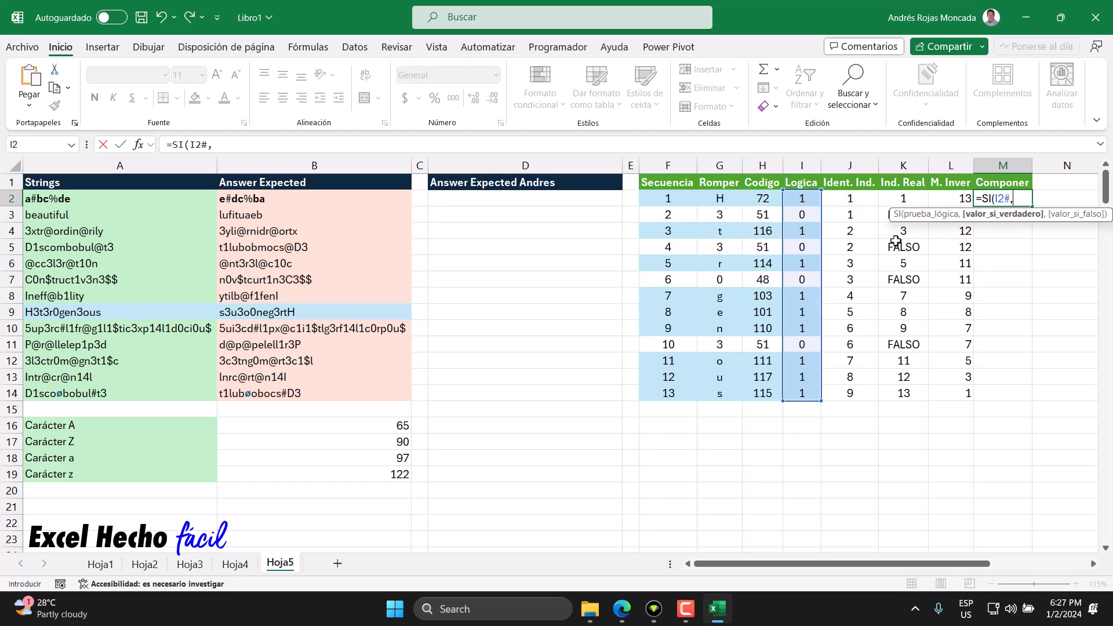
pyautogui.click(958, 199)
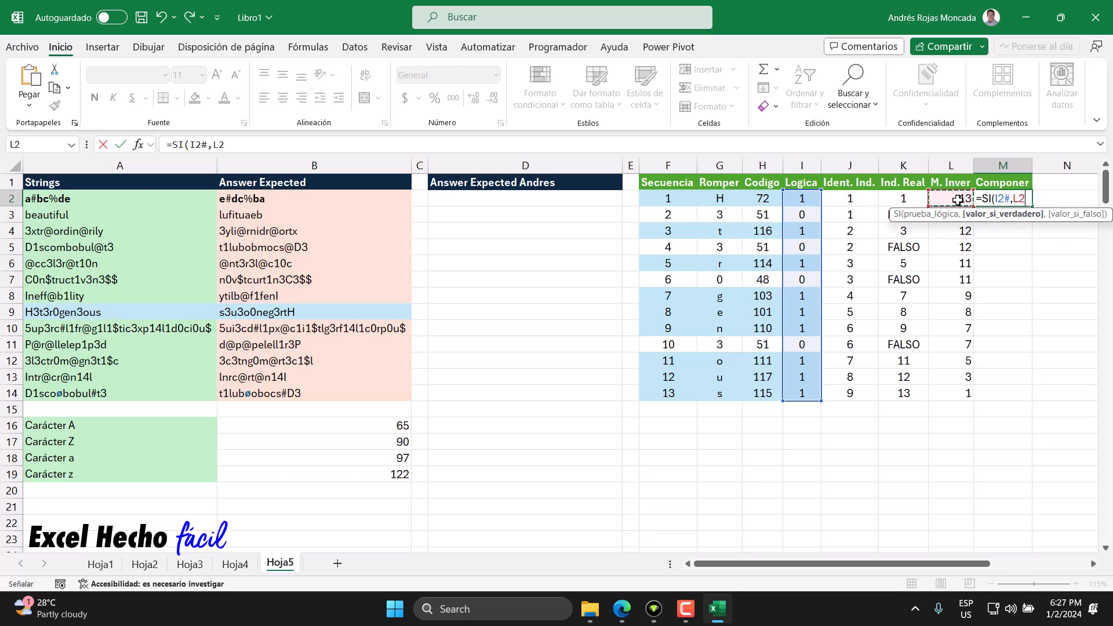
pyautogui.write('#,')
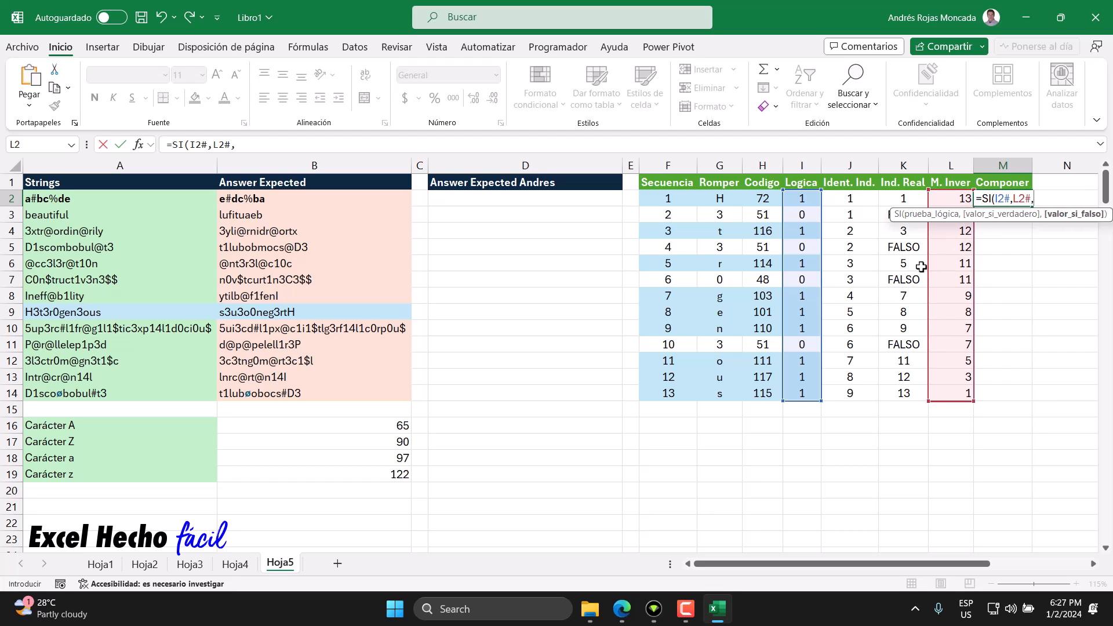
pyautogui.click(670, 200)
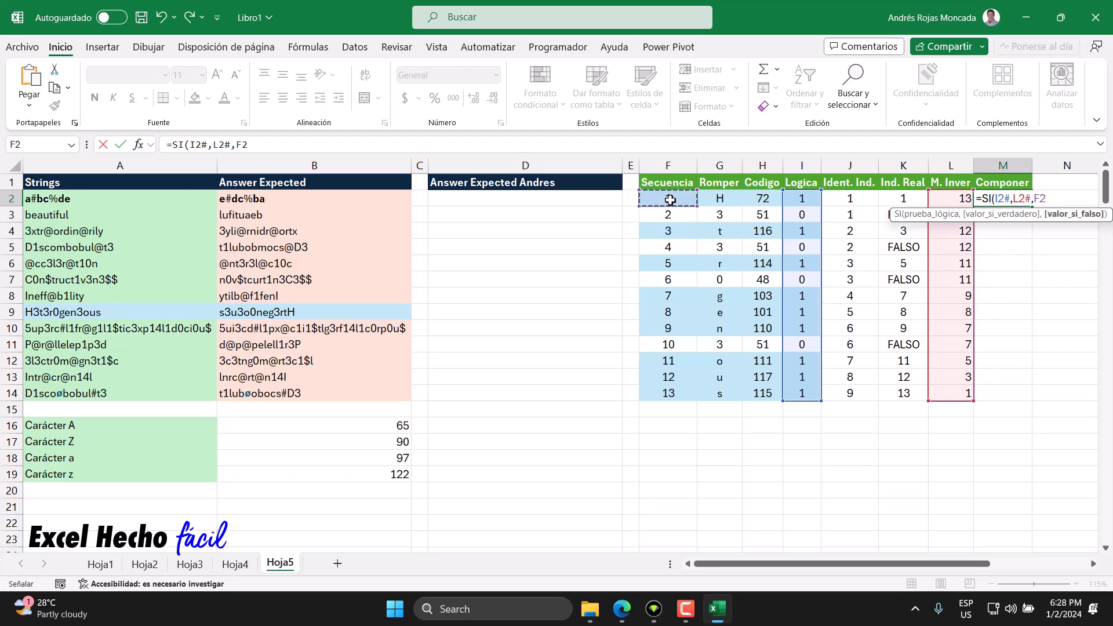
pyautogui.write('#)')
pyautogui.press('Return')
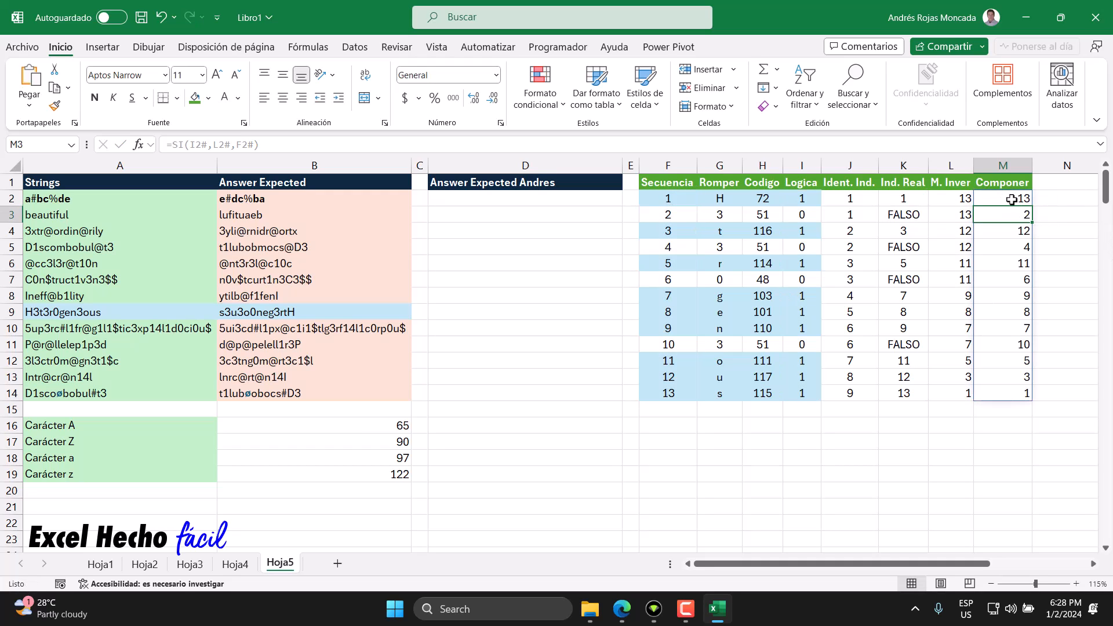
# Step: Examine the Componer values for the letter rows and the non-letter rows, ending on the empty header cell N1
pyautogui.click(1011, 199)
pyautogui.click(1009, 230)
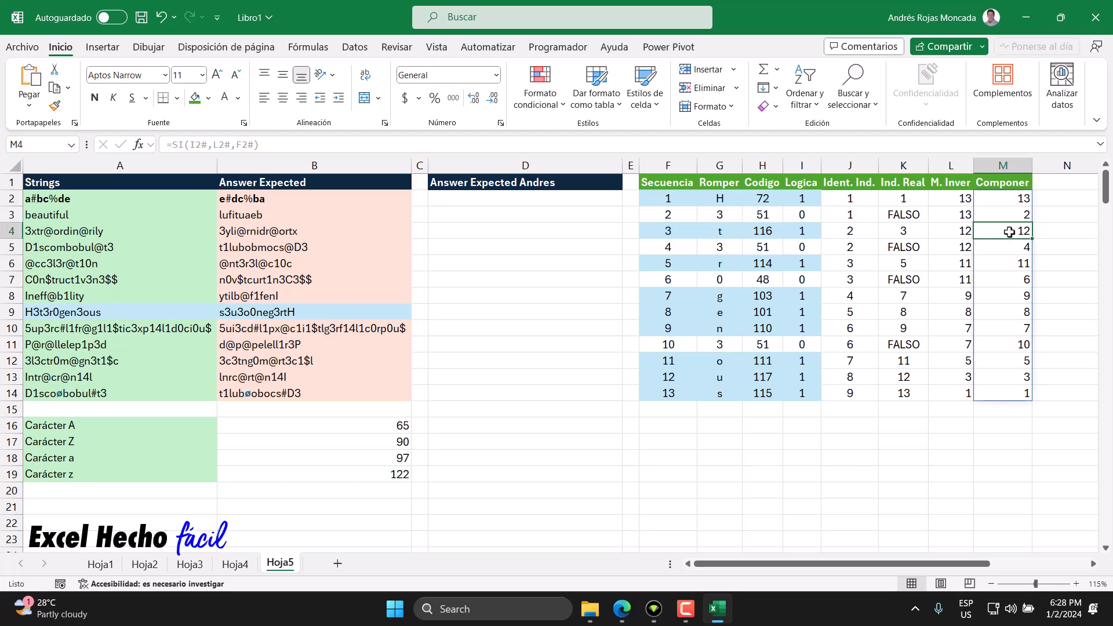
pyautogui.click(1008, 266)
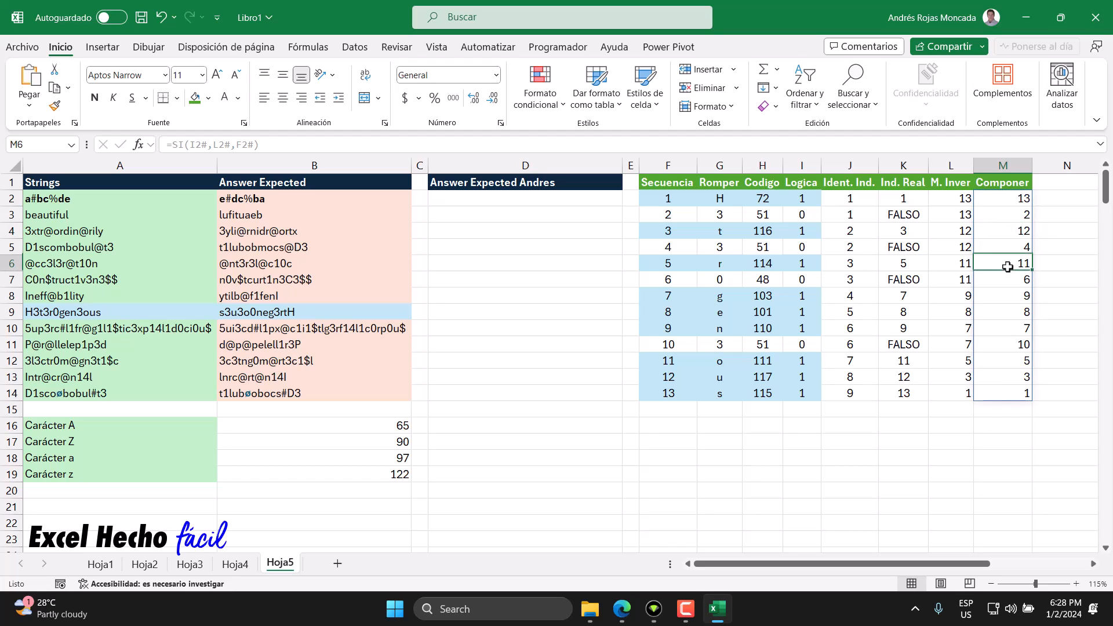
pyautogui.click(1001, 297)
pyautogui.click(1001, 313)
pyautogui.click(999, 327)
pyautogui.click(997, 364)
pyautogui.click(997, 378)
pyautogui.click(996, 395)
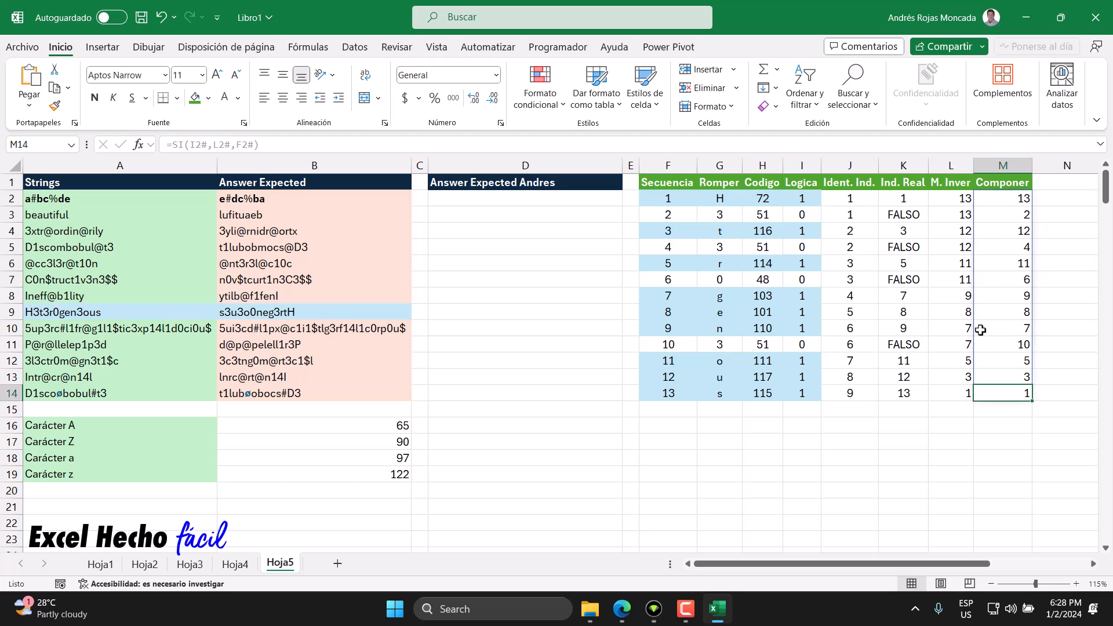
pyautogui.click(1007, 214)
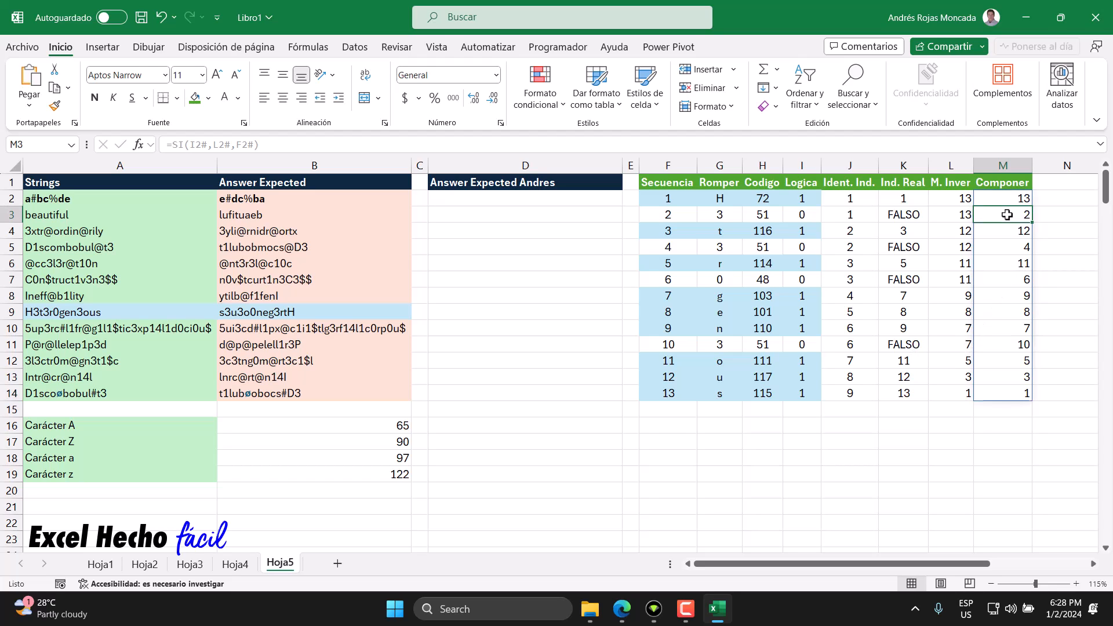
pyautogui.click(1006, 247)
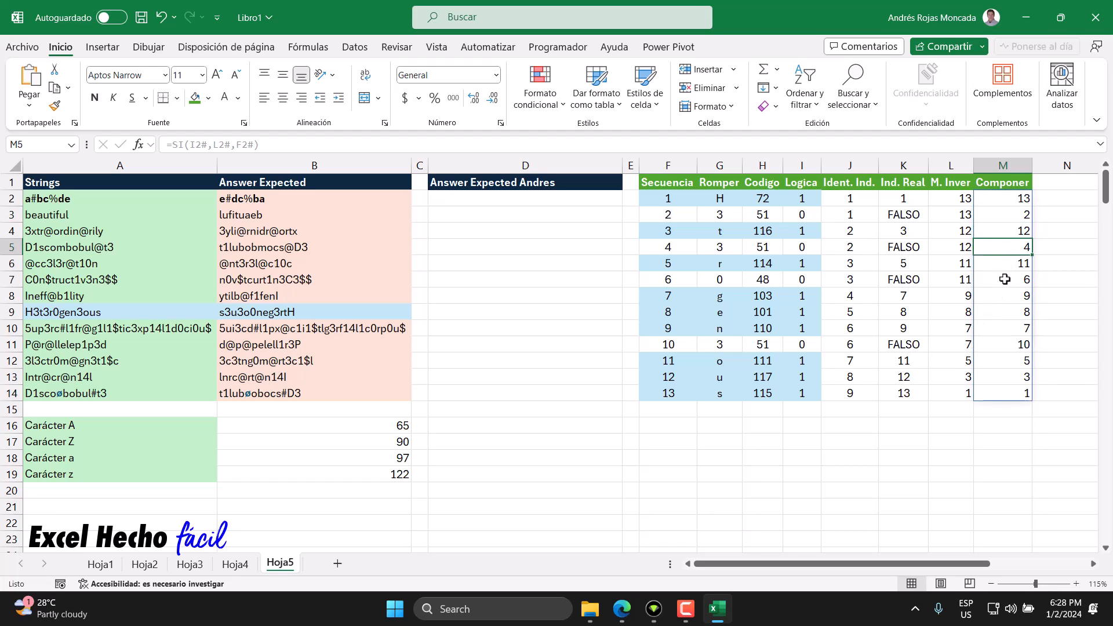
pyautogui.click(1004, 280)
pyautogui.click(997, 346)
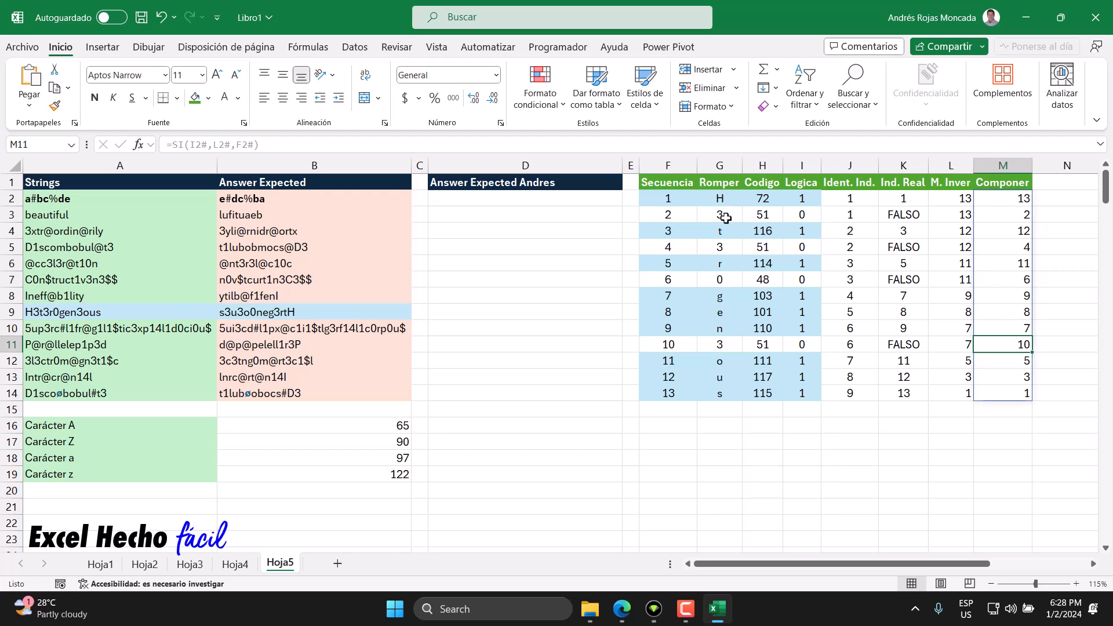
pyautogui.click(1067, 181)
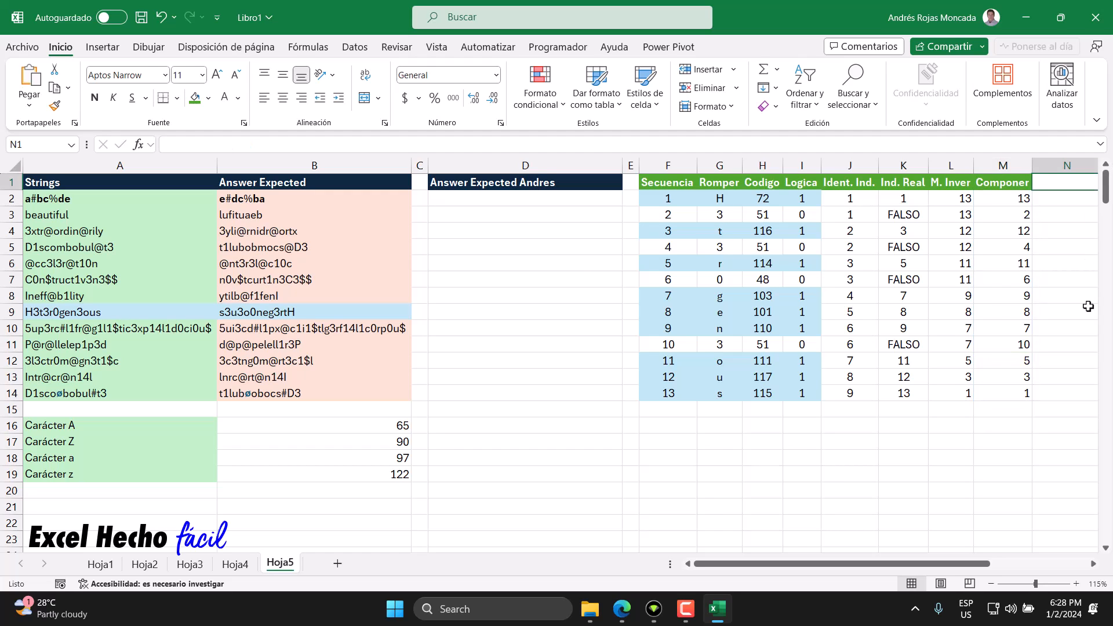
# Step: Add the header "Traducir" in N1 and autofit the width of column N
pyautogui.write('Tra')
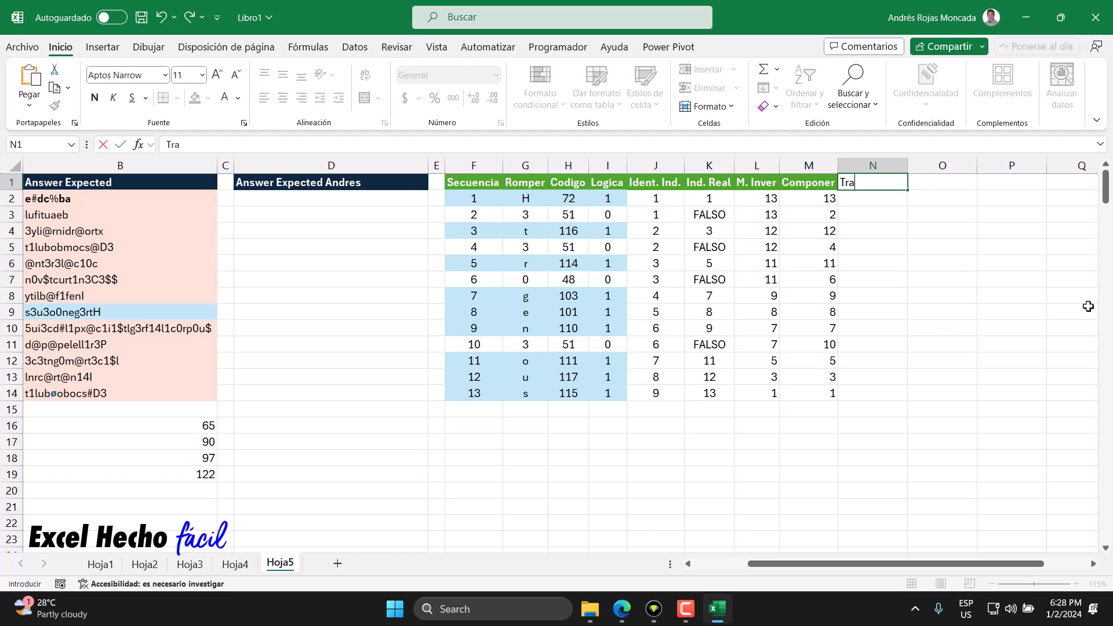
pyautogui.write('ducir')
pyautogui.press('Return')
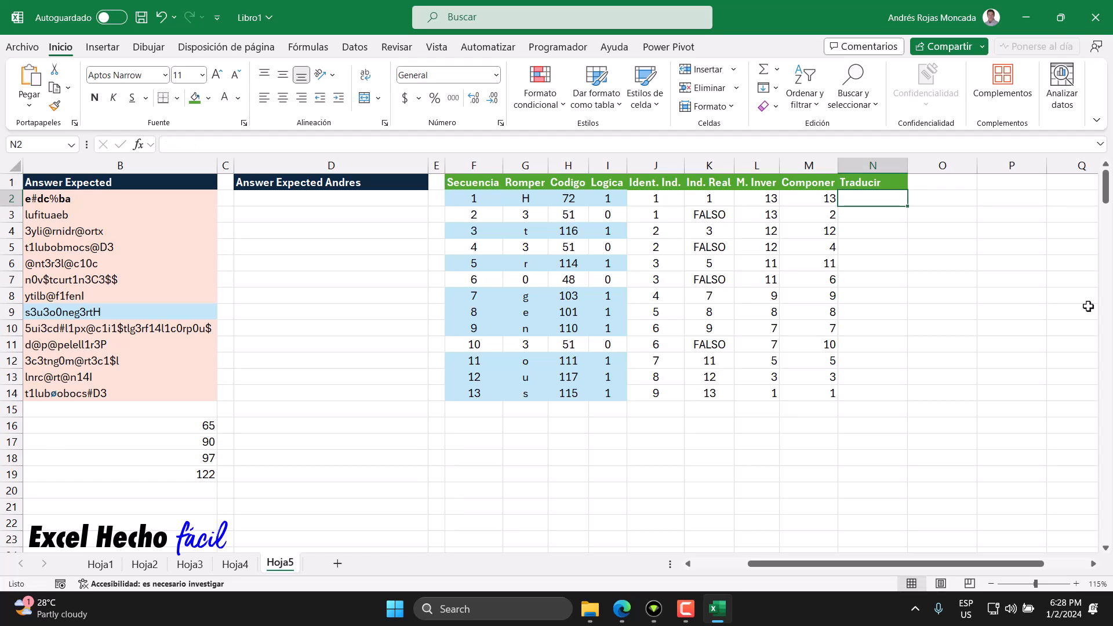
pyautogui.doubleClick(908, 166)
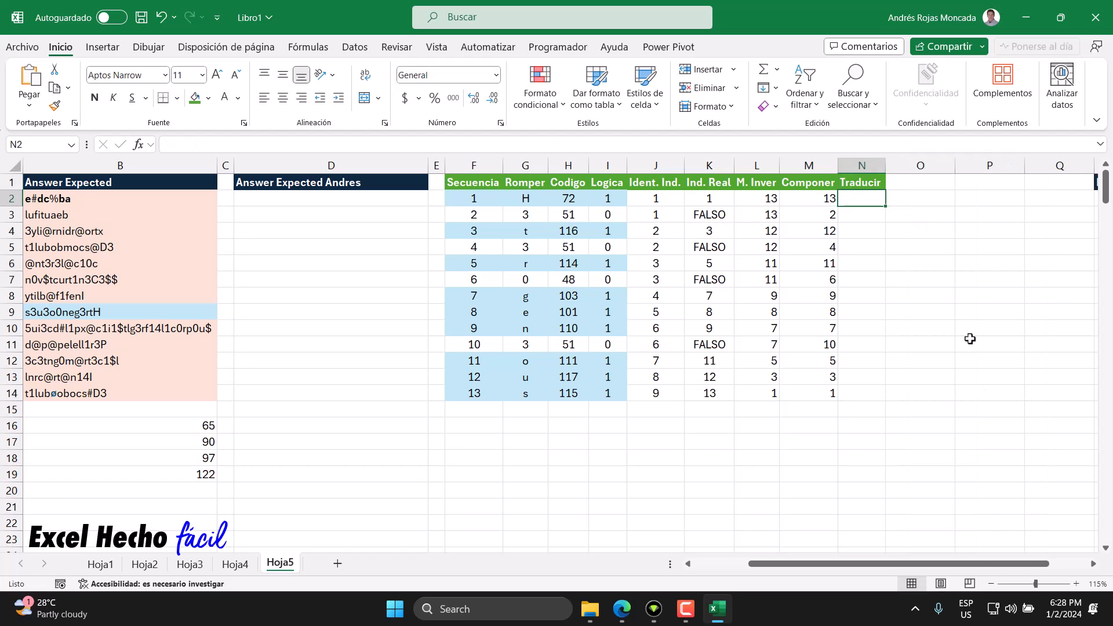
pyautogui.moveTo(978, 564); pyautogui.dragTo(931, 561)
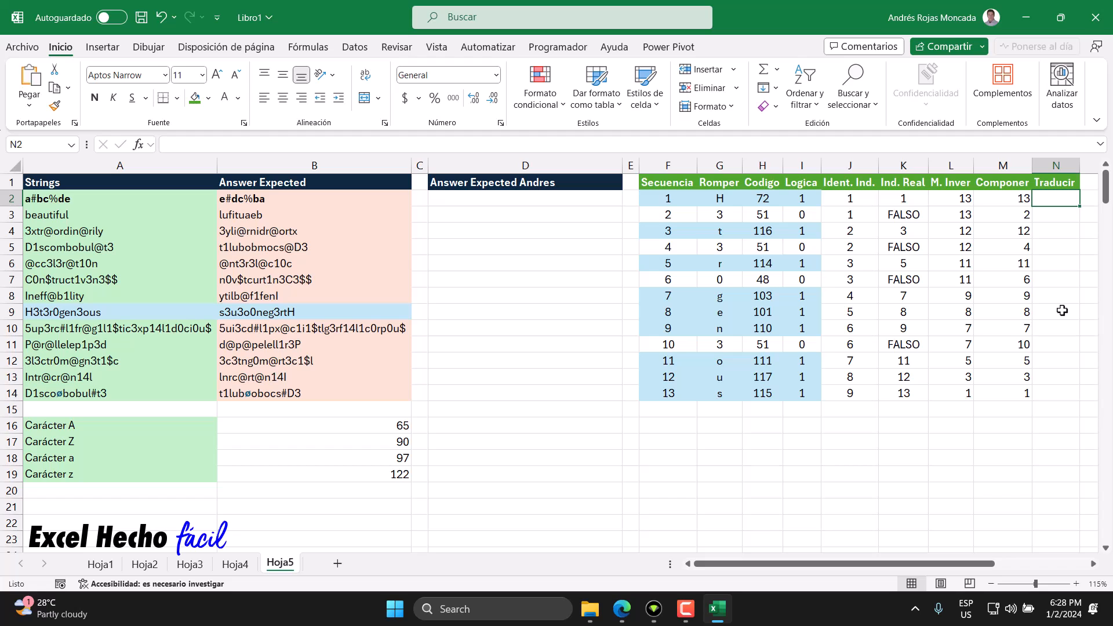
pyautogui.write('=')
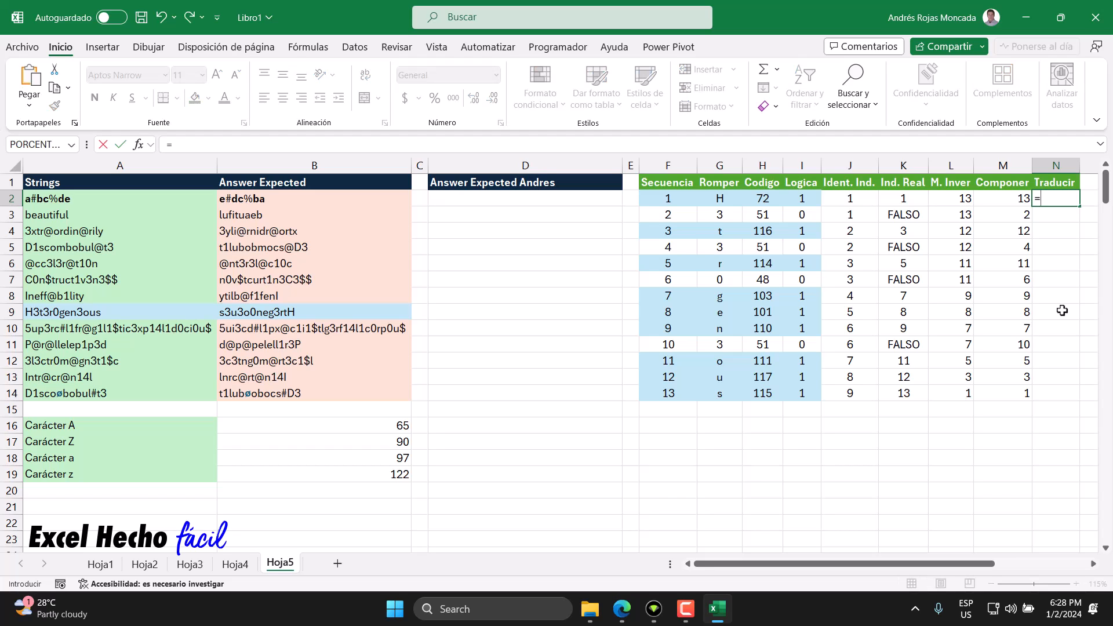
pyautogui.write('indi')
pyautogui.press('Tab')
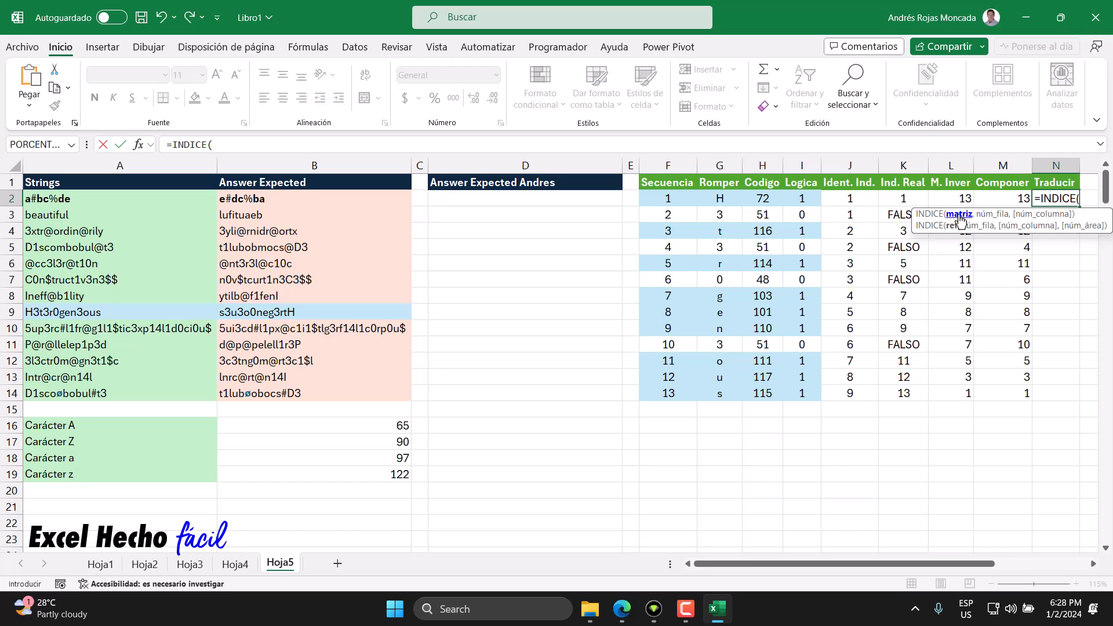
pyautogui.moveTo(719, 198); pyautogui.dragTo(722, 392)
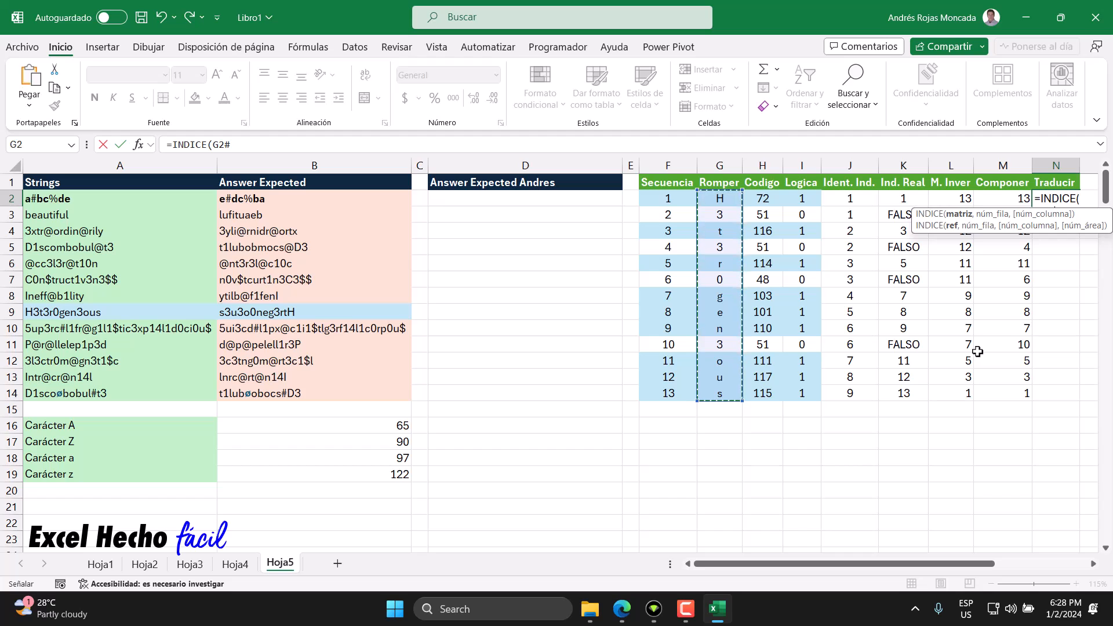
pyautogui.write(',')
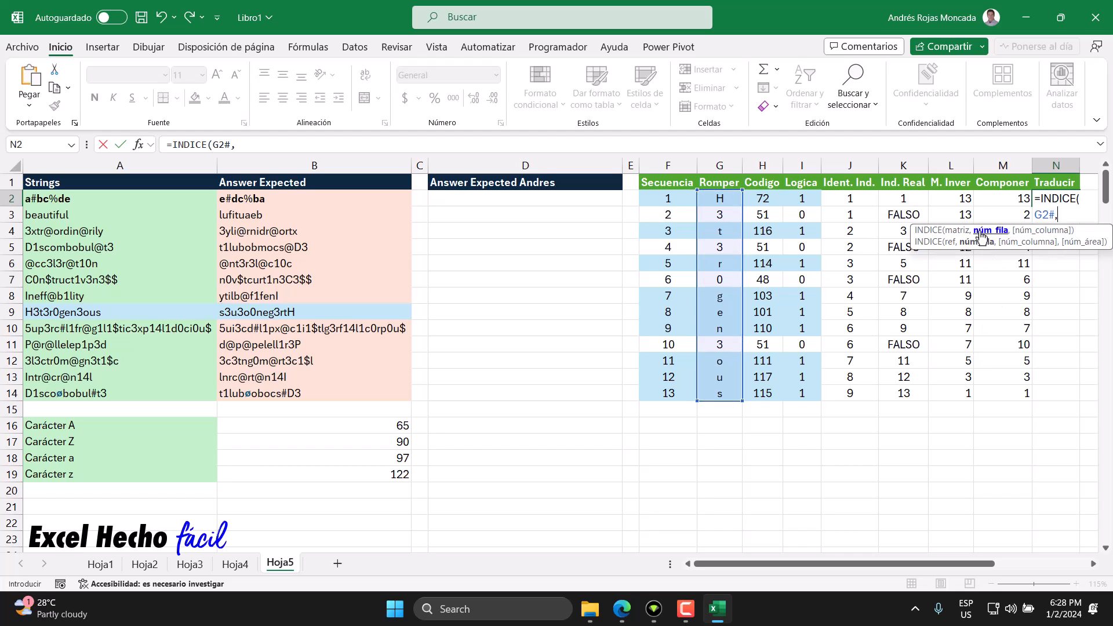
pyautogui.press('Escape')
# Step: Enter =ELEGIRFILAS(G2#,M2#) in N2 to return the split characters in the composed index order
pyautogui.write('=ele')
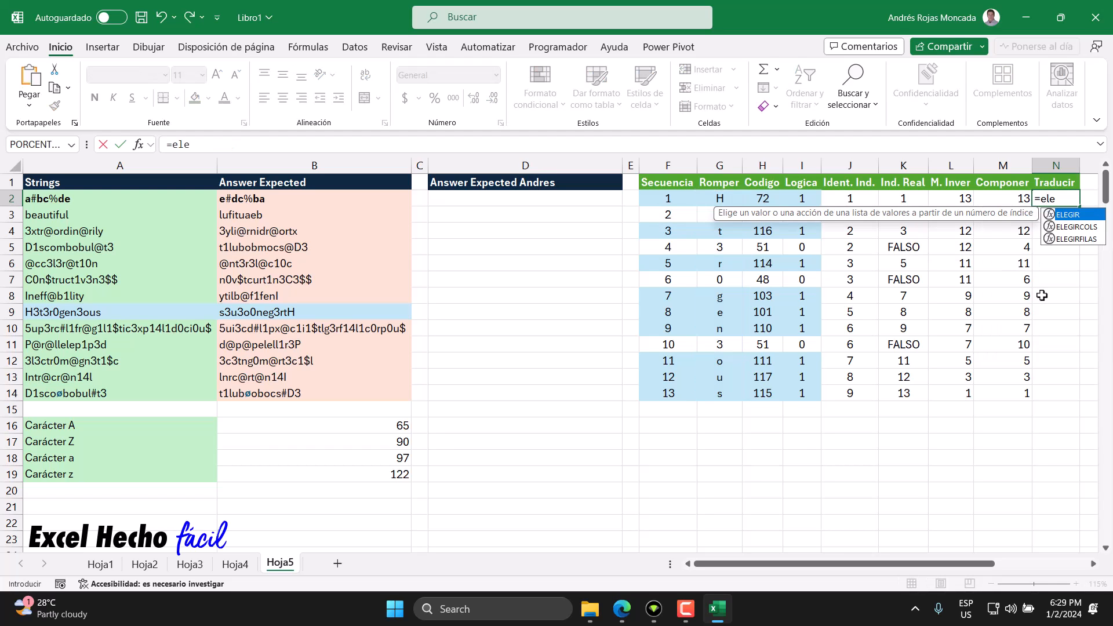
pyautogui.press('Down')
pyautogui.press('Down')
pyautogui.press('Tab')
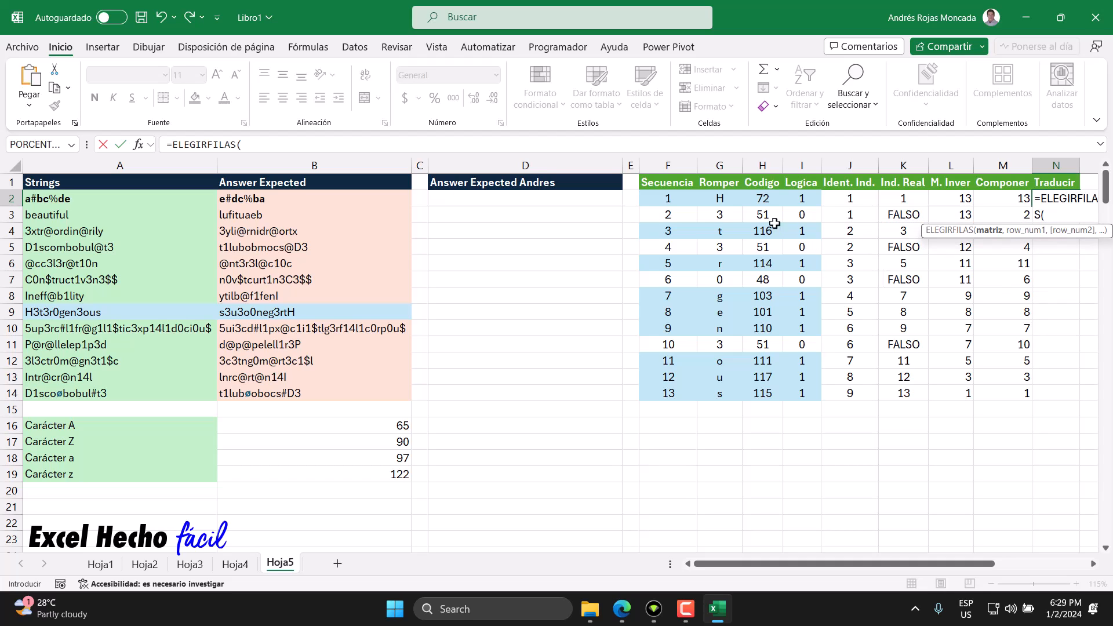
pyautogui.click(732, 203)
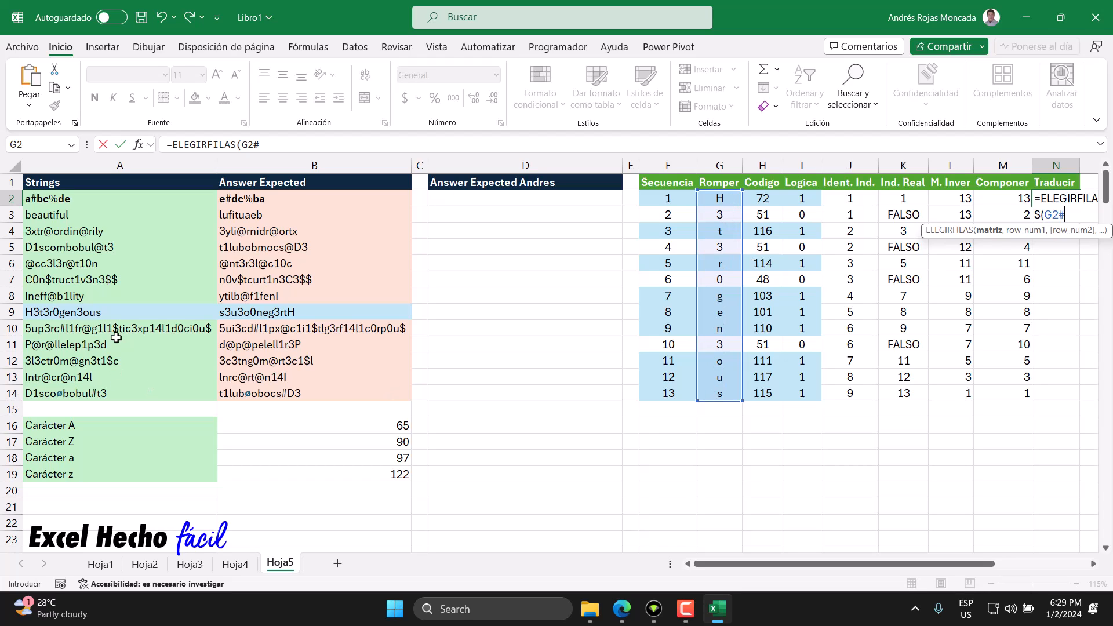
pyautogui.write(',')
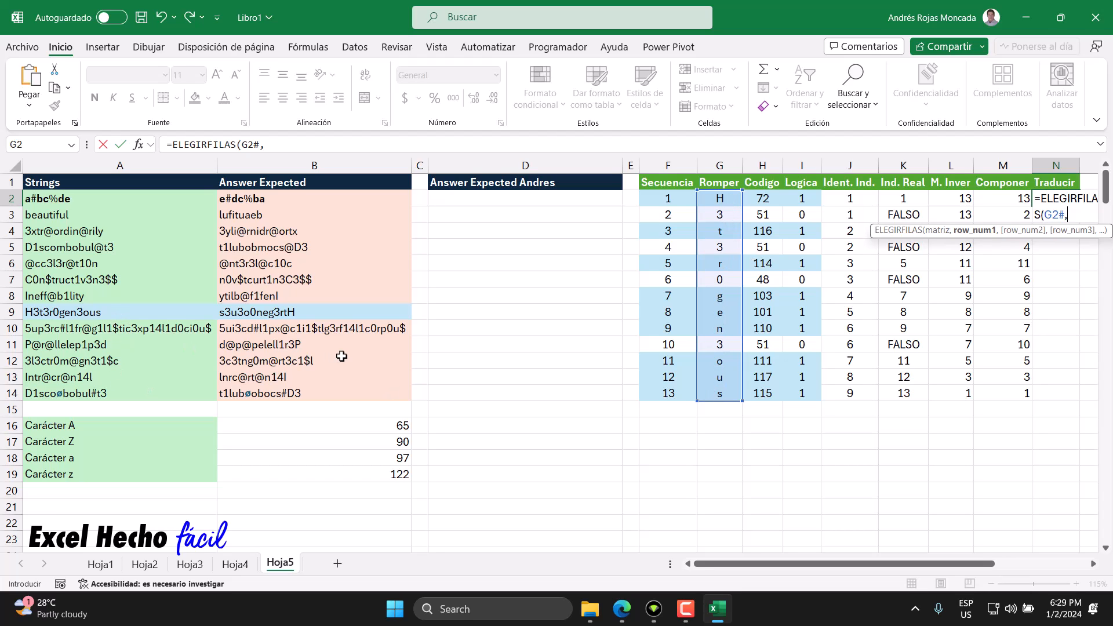
pyautogui.click(1012, 199)
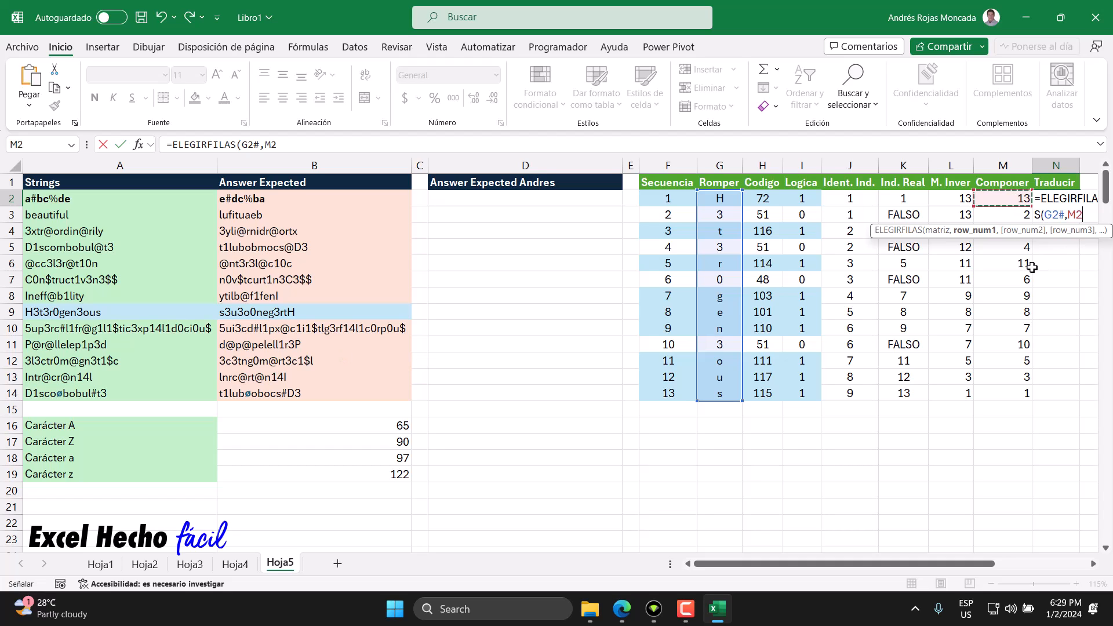
pyautogui.write('#)')
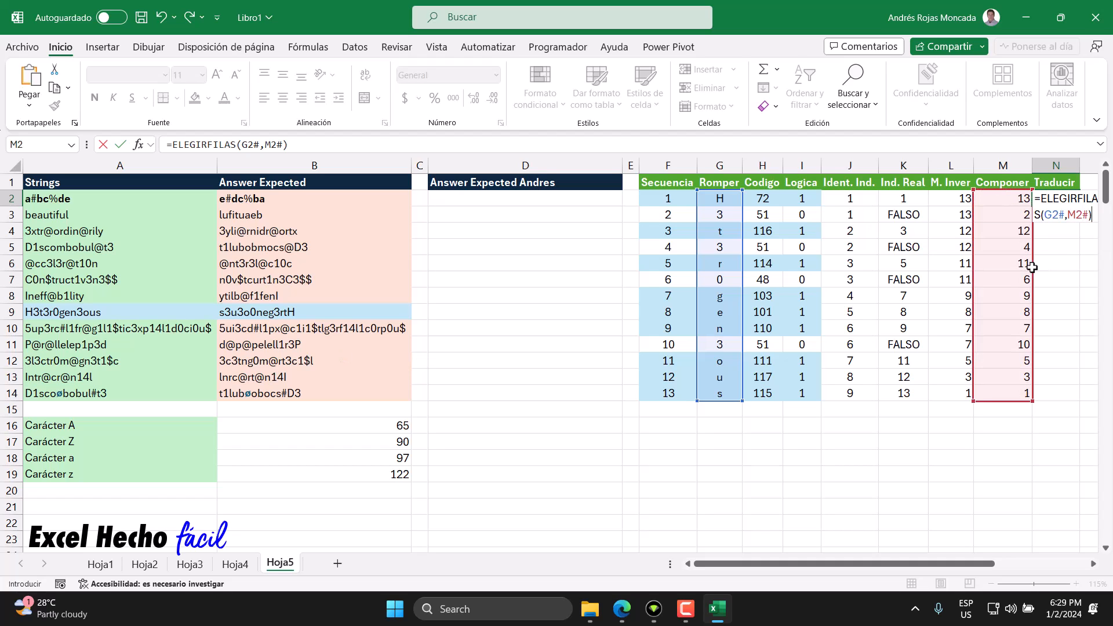
pyautogui.press('Return')
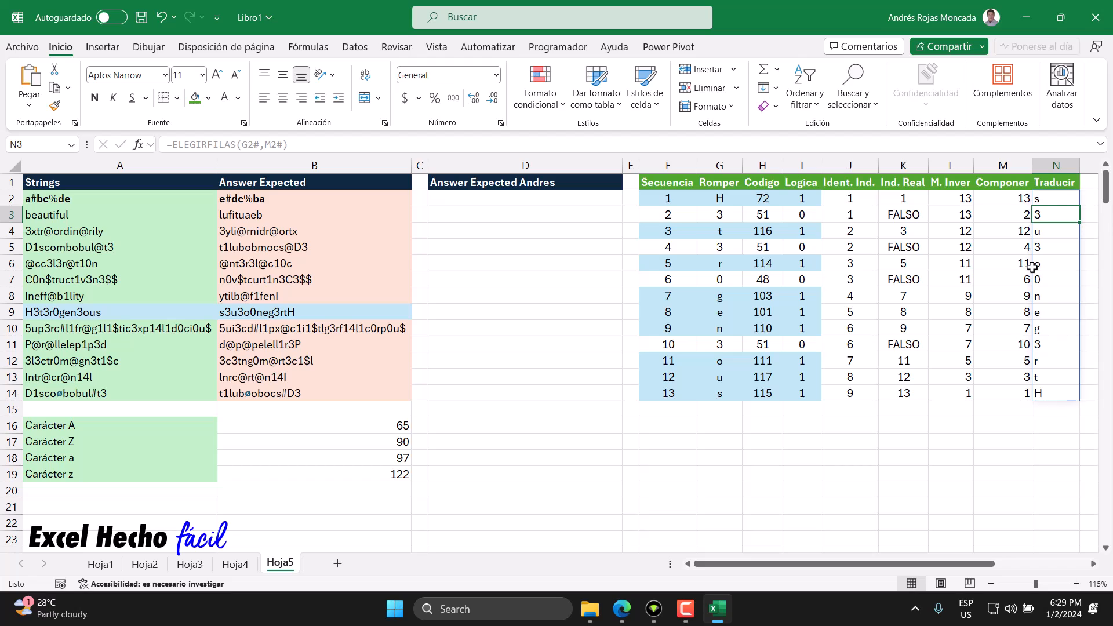
pyautogui.moveTo(1041, 202); pyautogui.dragTo(1038, 398)
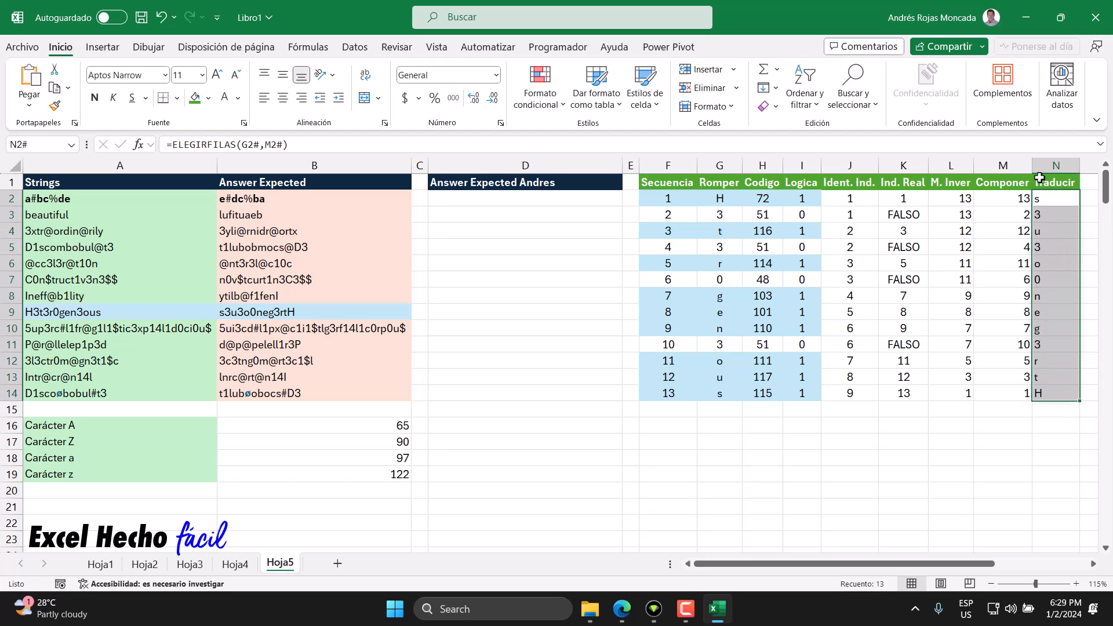
# Step: Enter =CONCAT(N2#) in D16 to join the translated characters into one string
pyautogui.click(492, 432)
pyautogui.write('=')
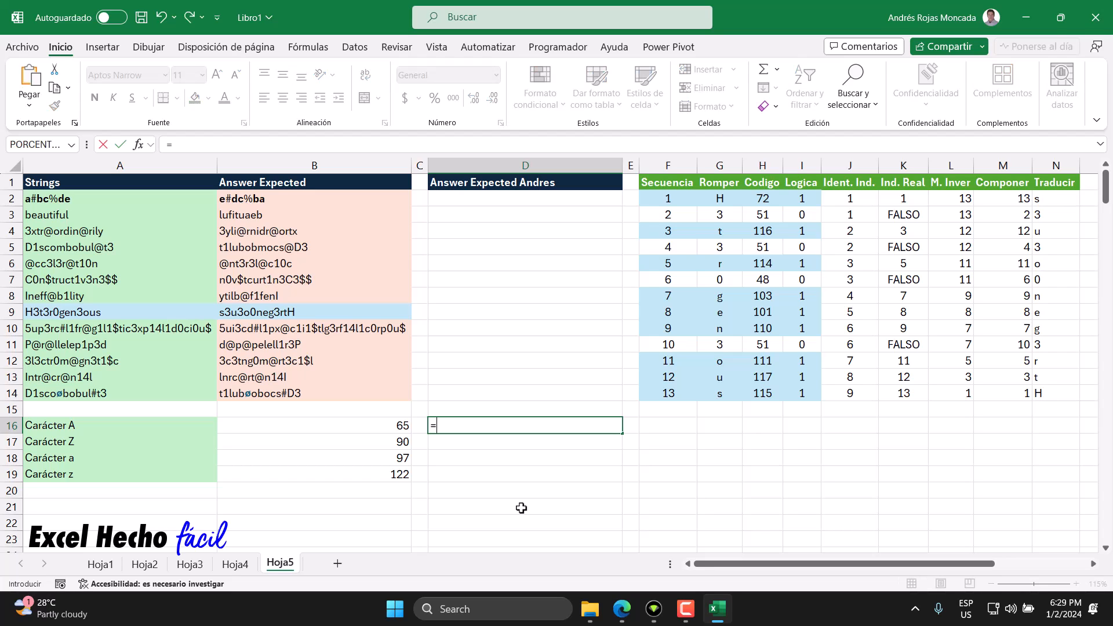
pyautogui.write('conca')
pyautogui.press('Tab')
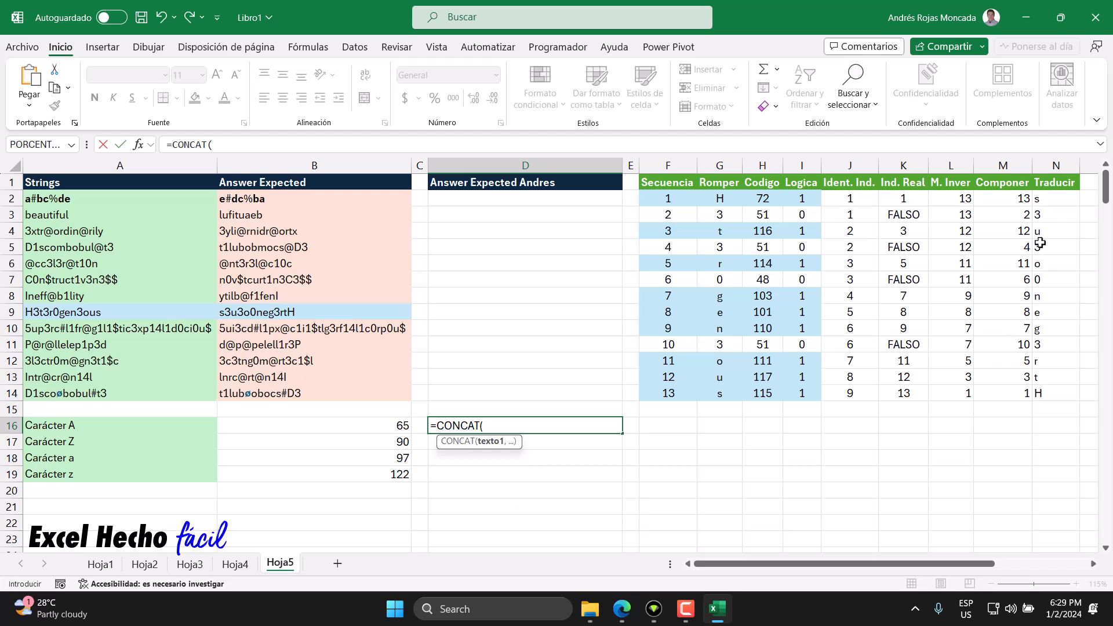
pyautogui.click(1046, 200)
pyautogui.hotkey('ctrl', 'shift', 'Down')
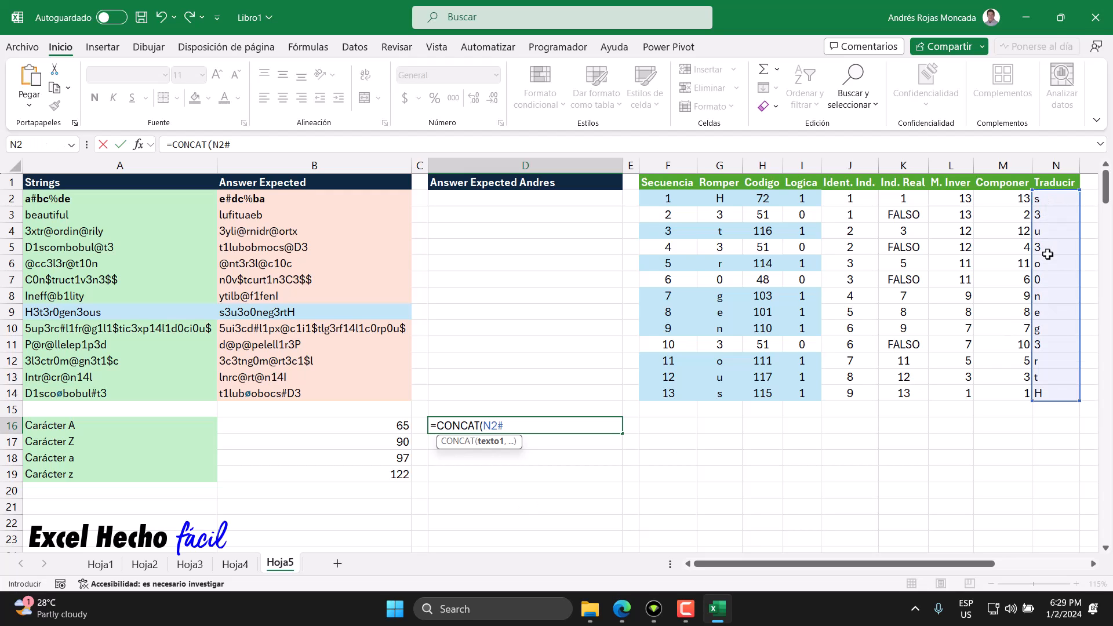
pyautogui.press('Return')
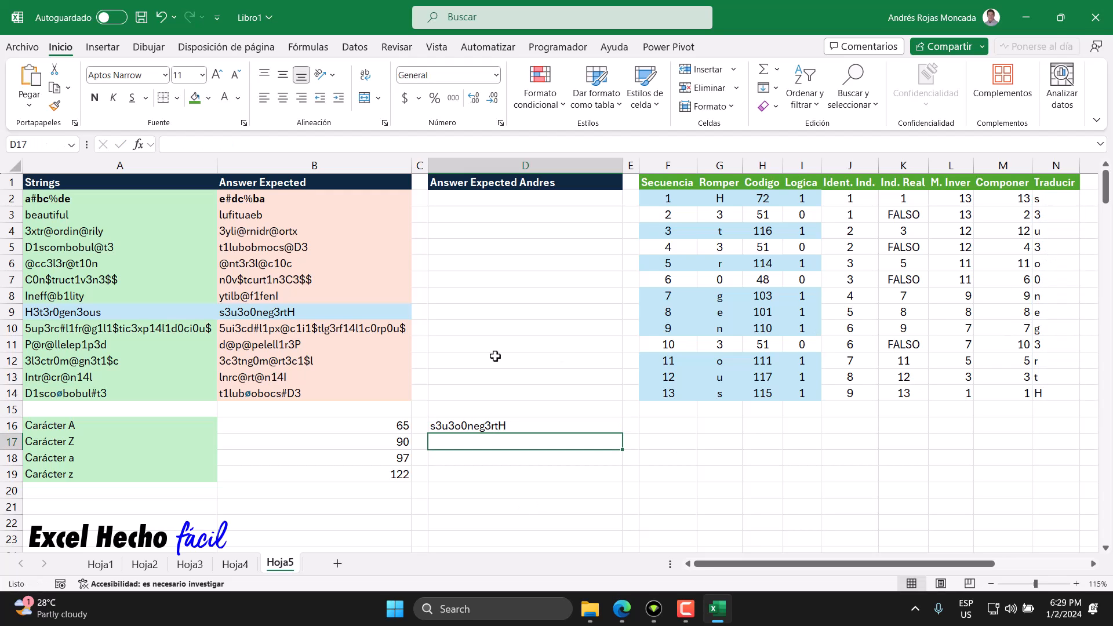
pyautogui.click(464, 426)
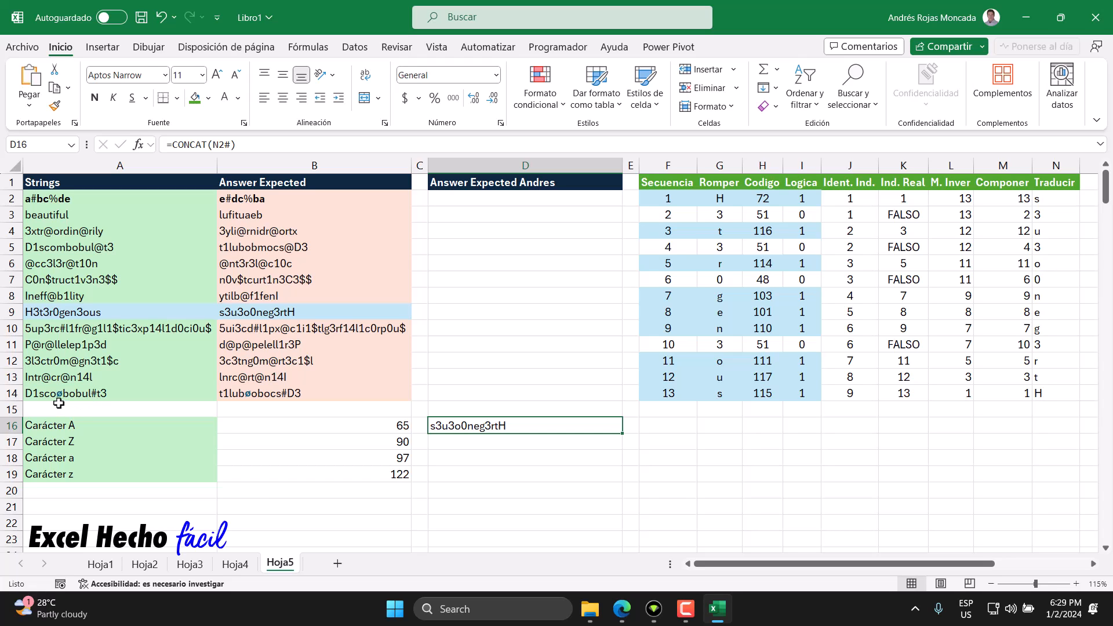
# Step: Enter =B9=D16 in D17 to compare the joined string with the expected answer, and left-align the cell
pyautogui.click(464, 443)
pyautogui.write('=')
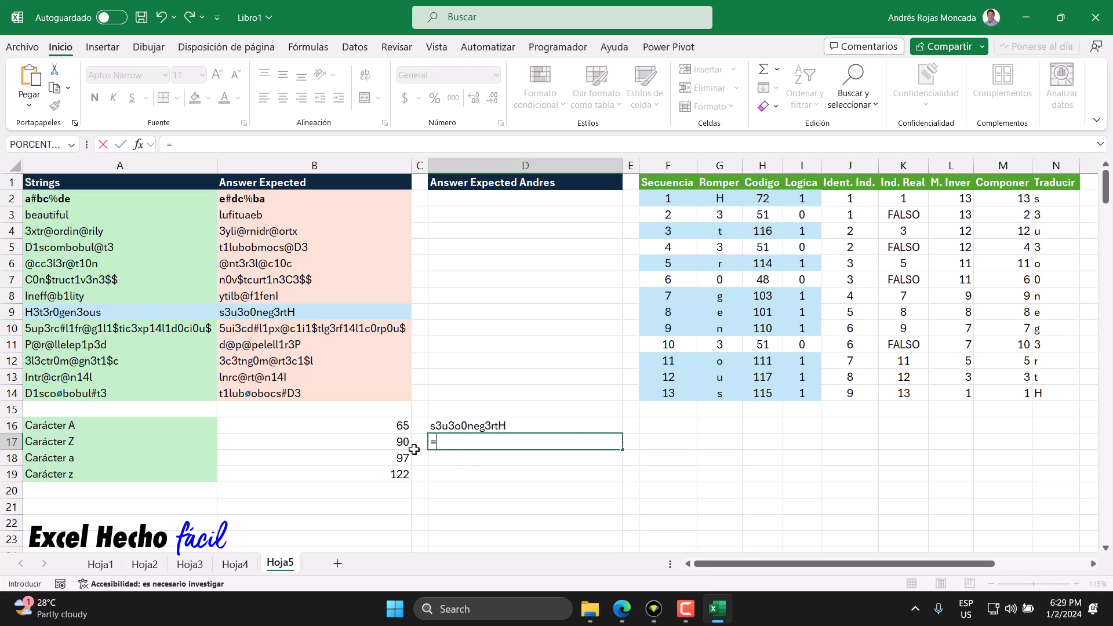
pyautogui.click(245, 312)
pyautogui.write('=')
pyautogui.click(451, 425)
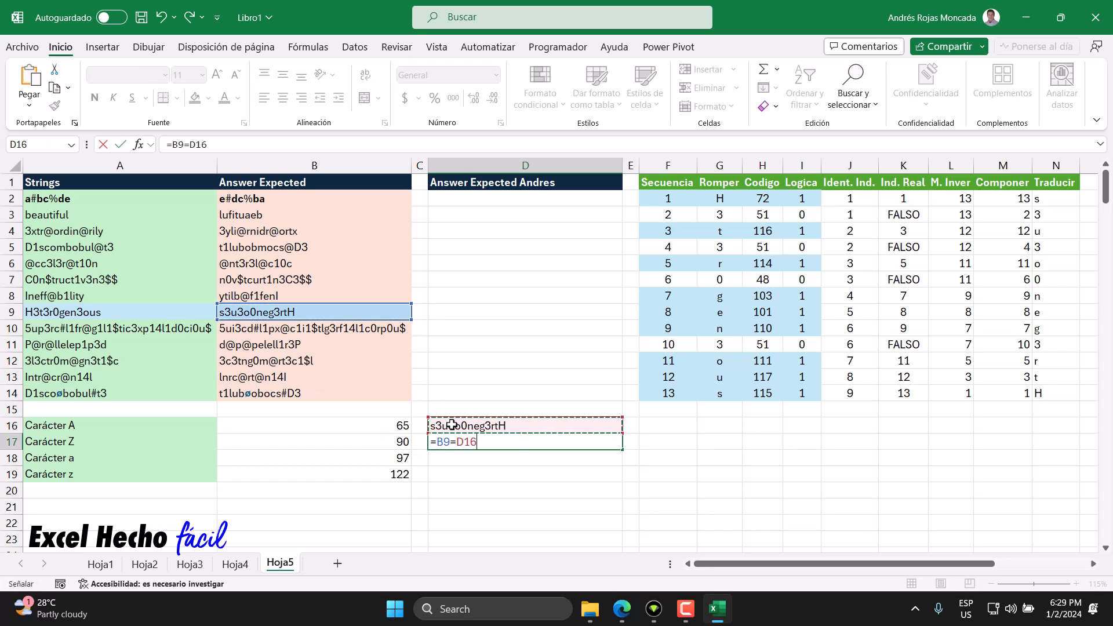
pyautogui.press('Return')
pyautogui.click(462, 441)
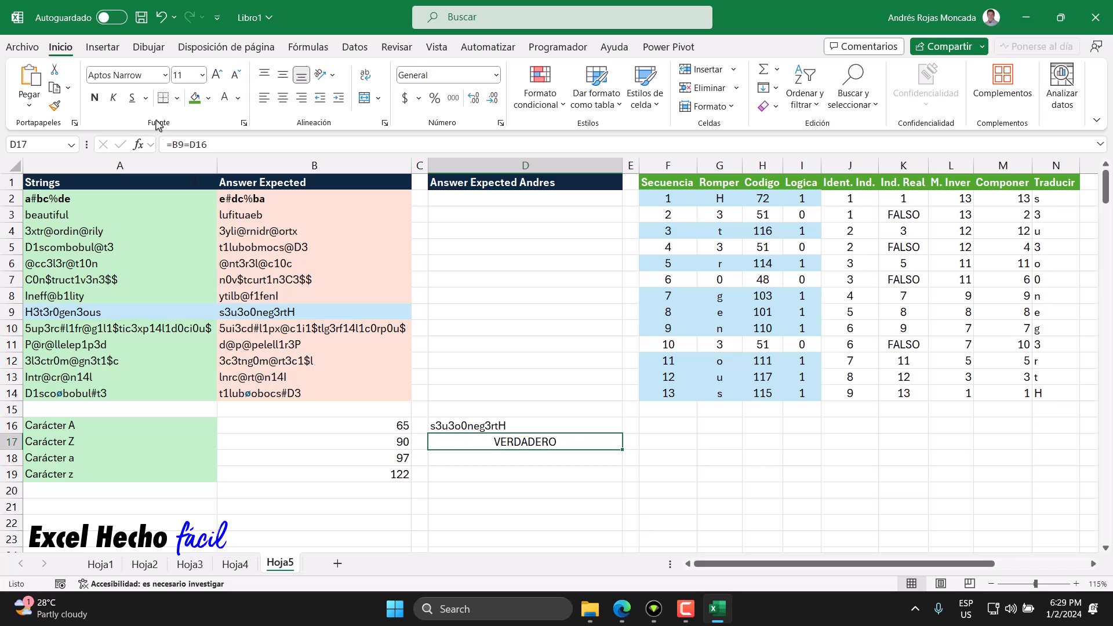
pyautogui.click(263, 97)
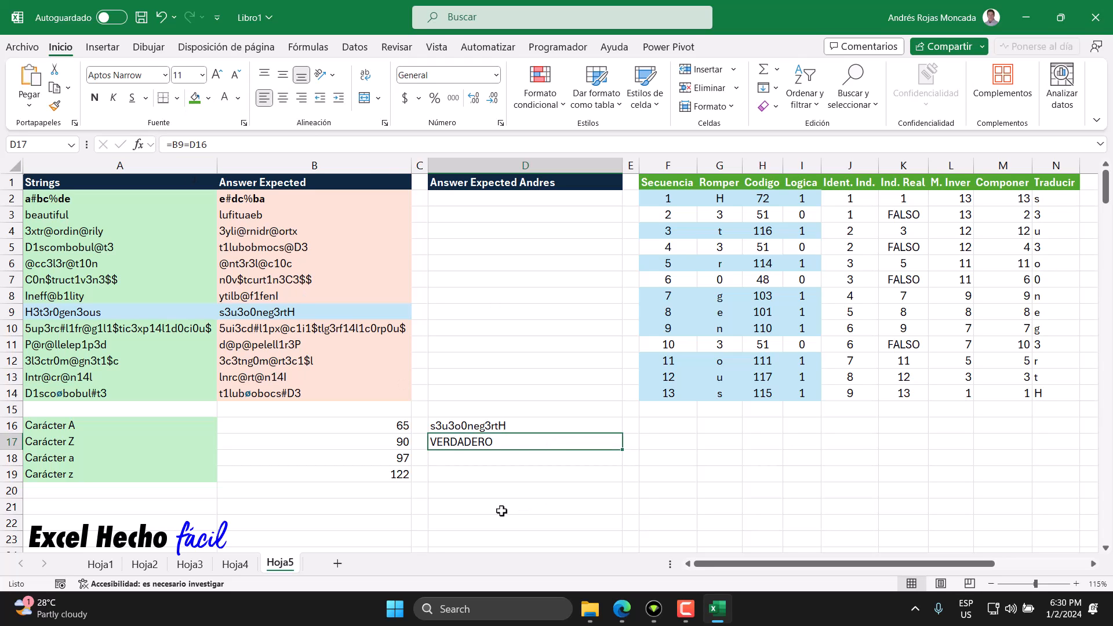
# Step: Begin the formula in D2 with =MAP(A2:A14,LAMBDA(x, to process every string through parameter x
pyautogui.click(444, 200)
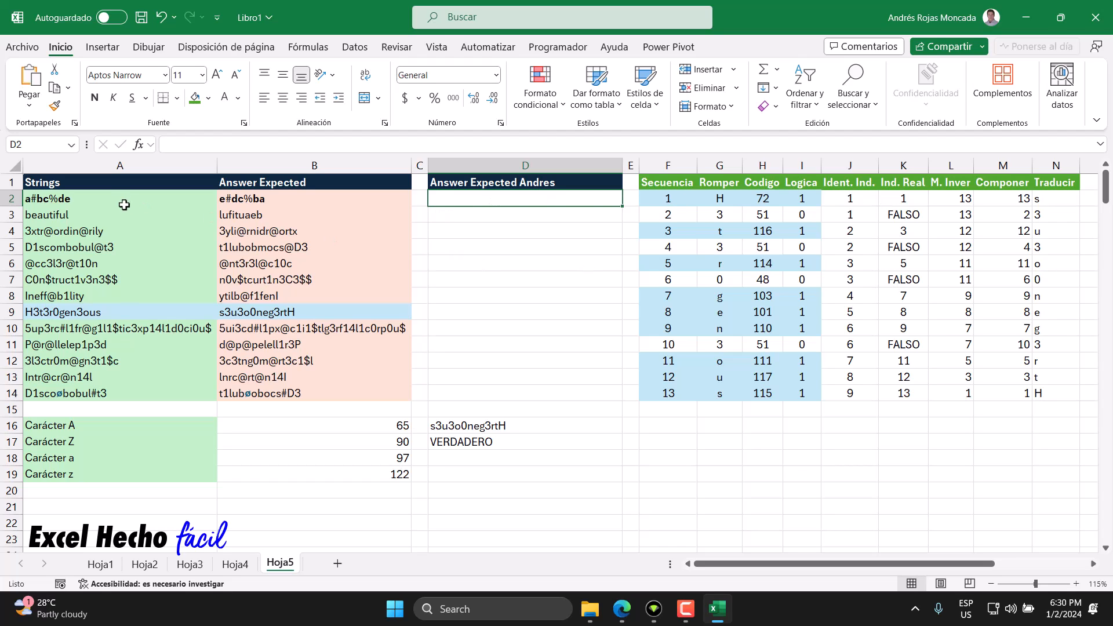
pyautogui.write('=')
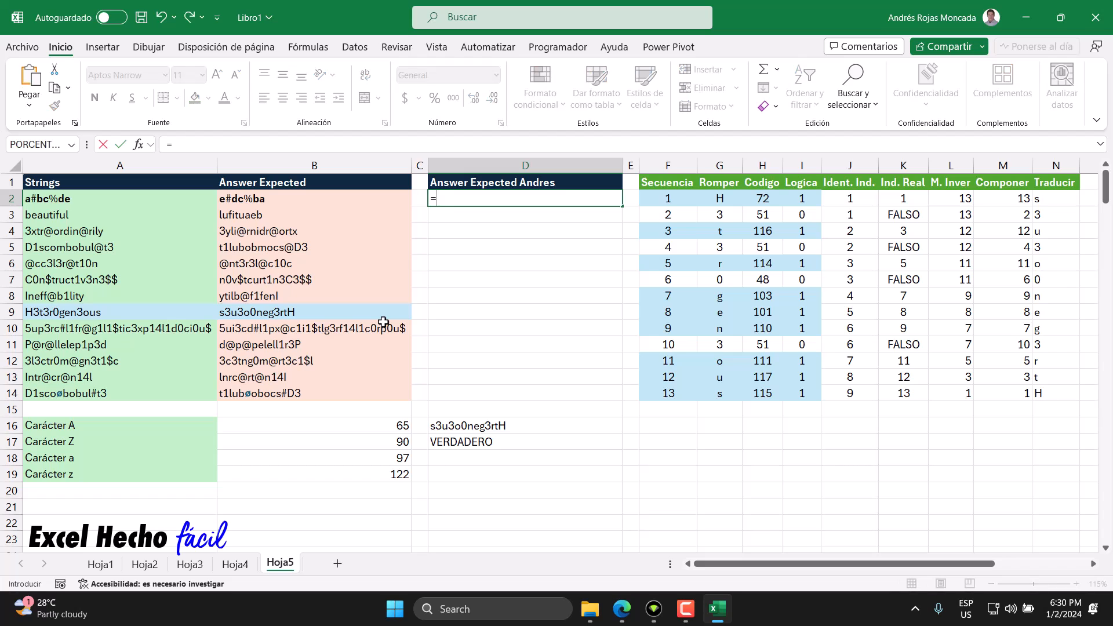
pyautogui.write('map')
pyautogui.press('Tab')
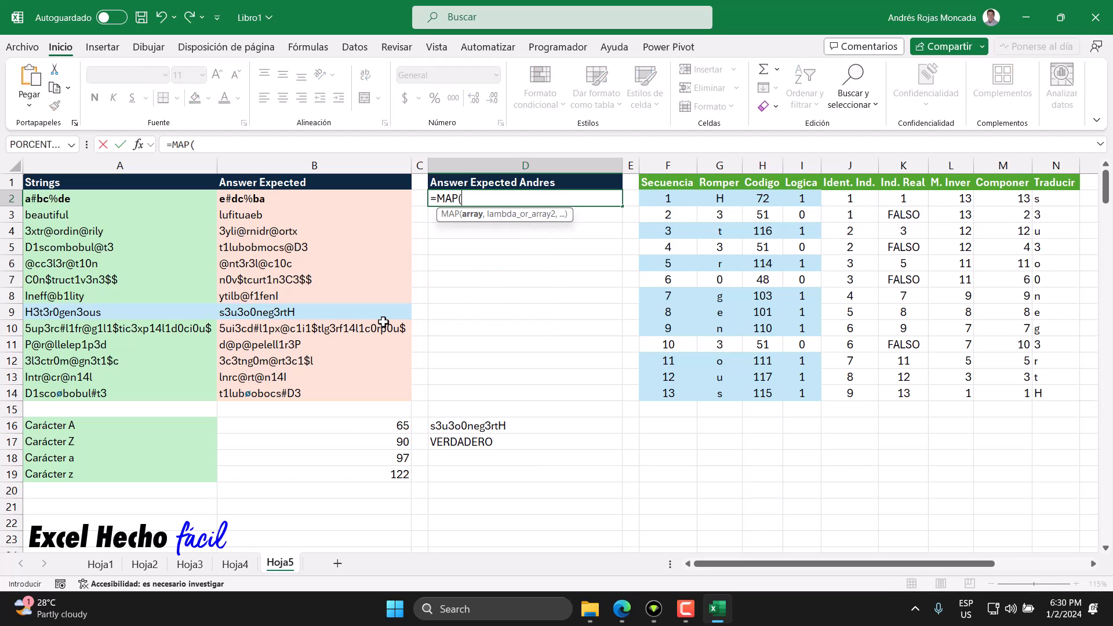
pyautogui.click(130, 206)
pyautogui.moveTo(130, 208); pyautogui.dragTo(120, 391)
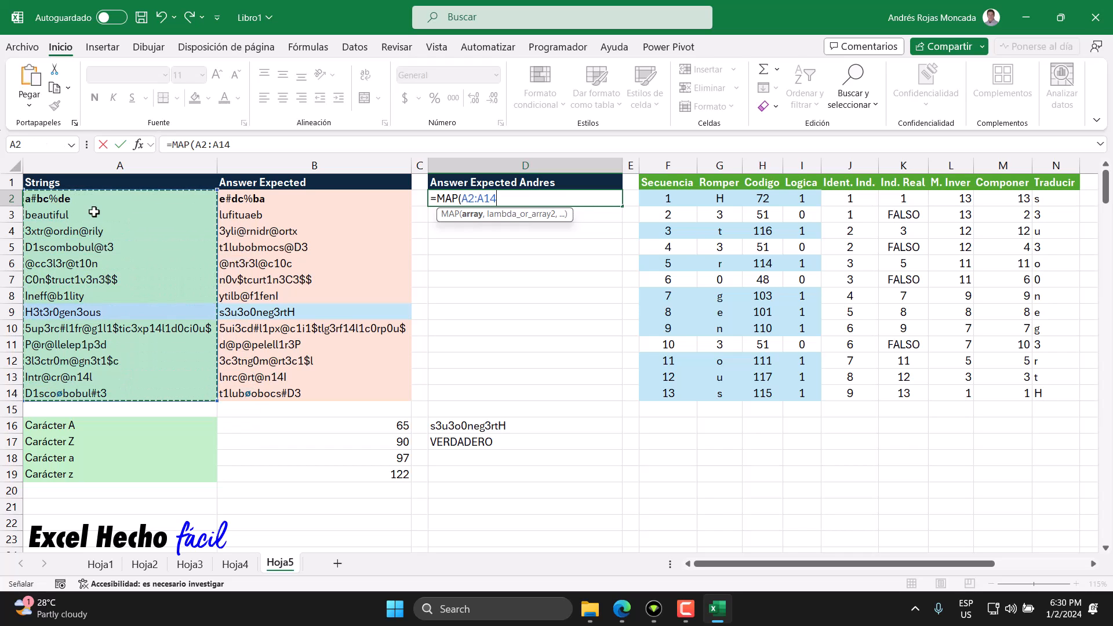
pyautogui.write(',')
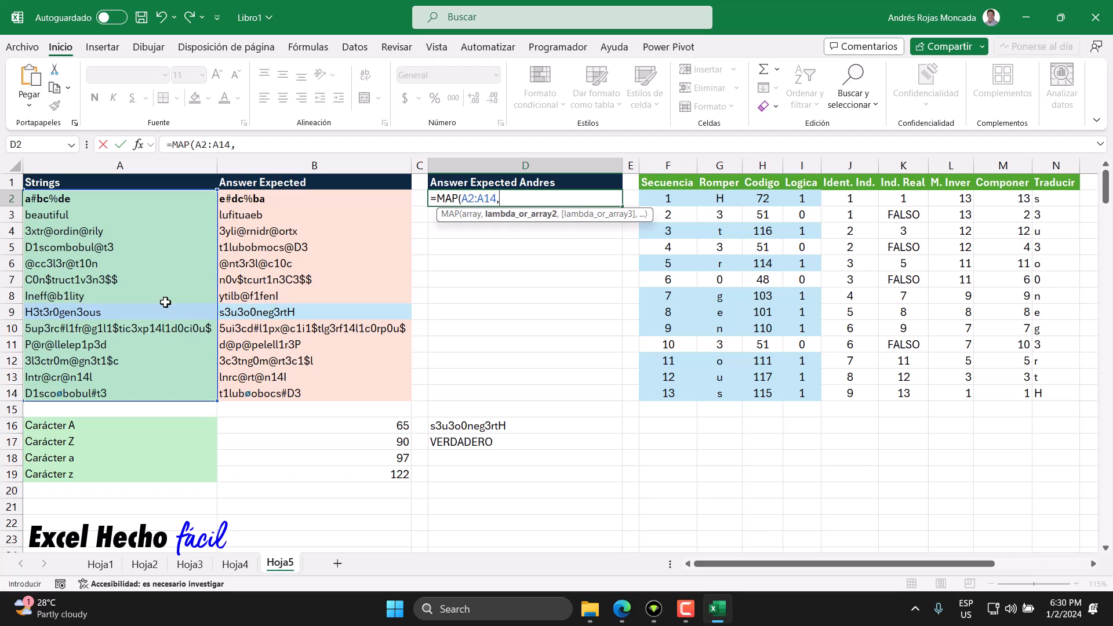
pyautogui.write('LAMBDA(')
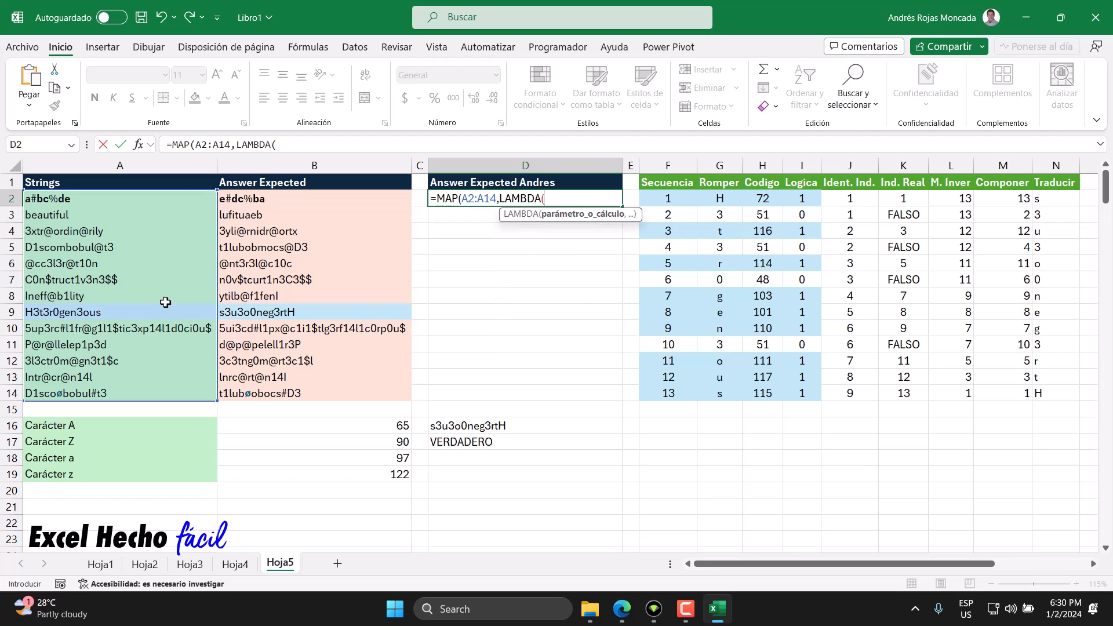
pyautogui.write('x,')
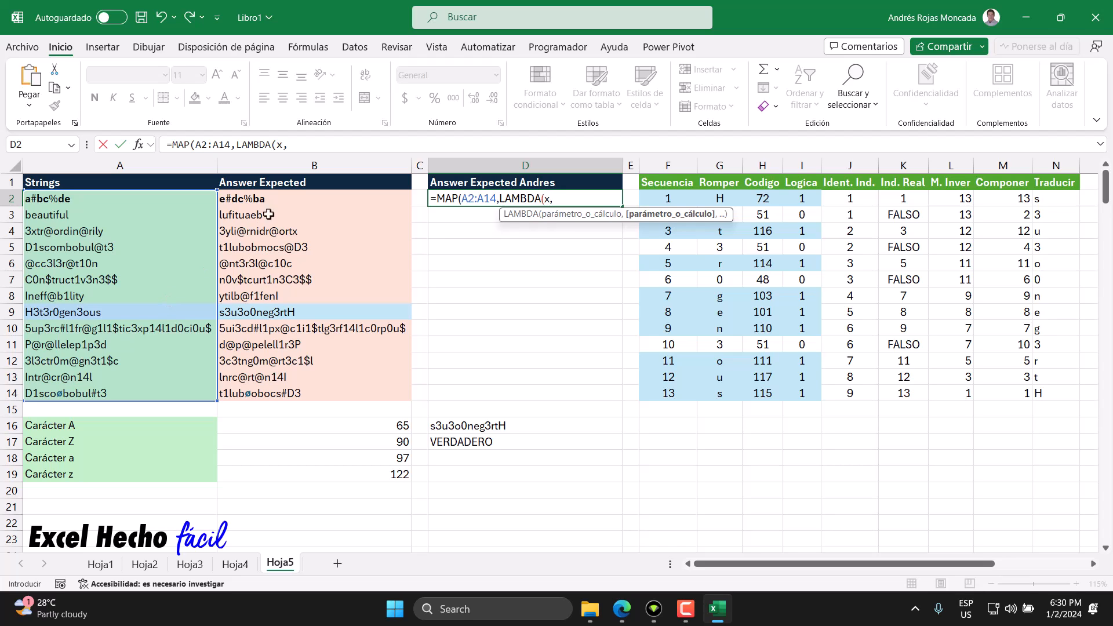
# Step: Review the MAP array argument and the LAMBDA parameter x, and move the function hint clear of the formula
pyautogui.click(460, 200)
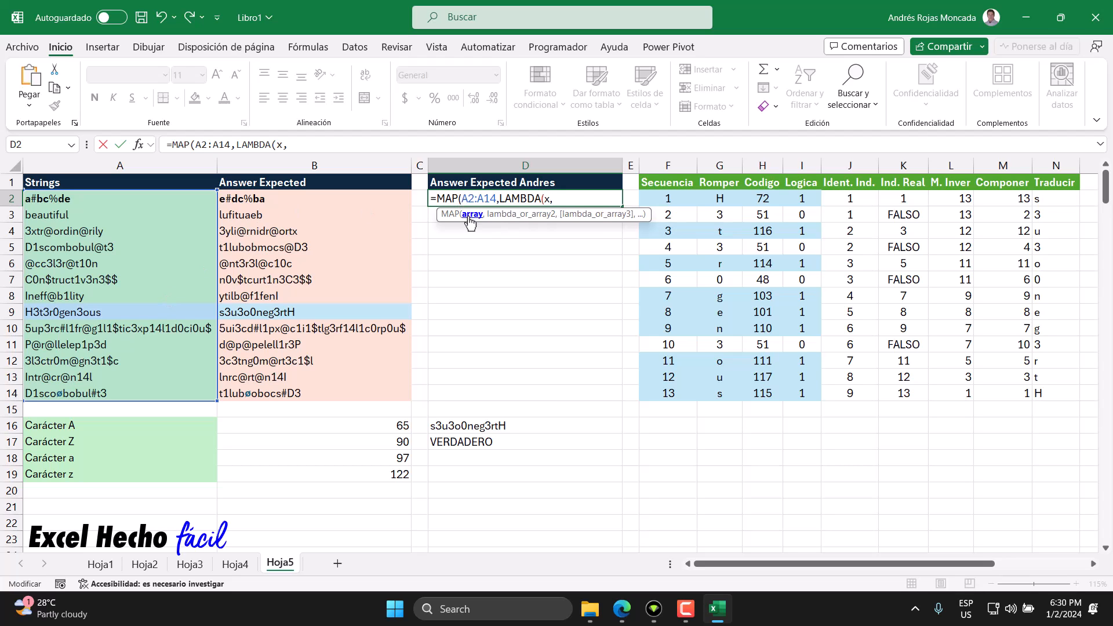
pyautogui.click(471, 214)
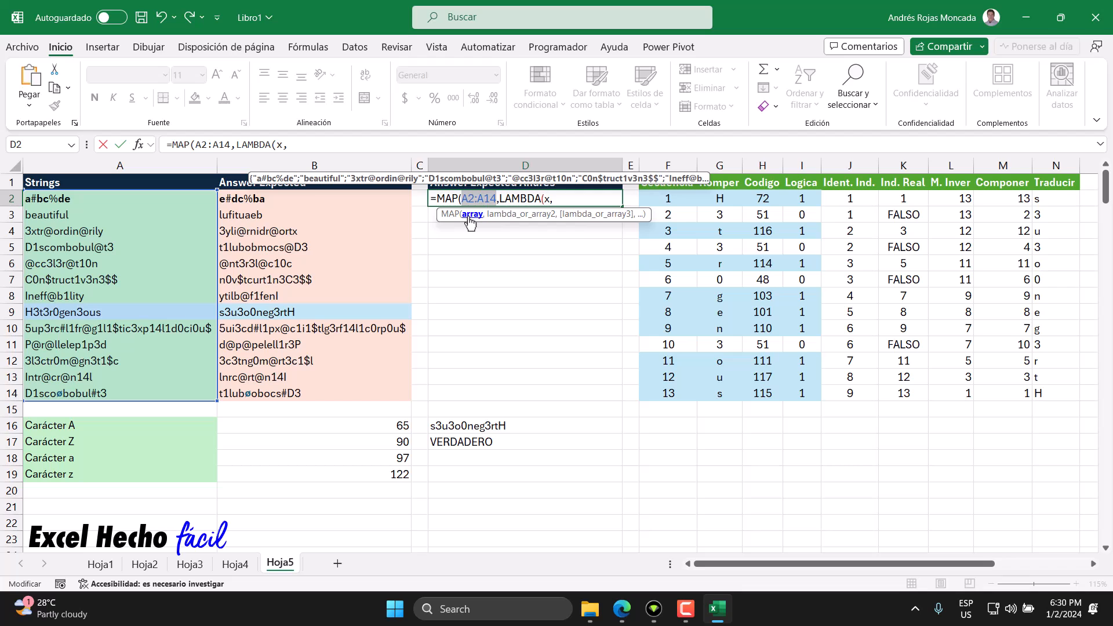
pyautogui.click(566, 197)
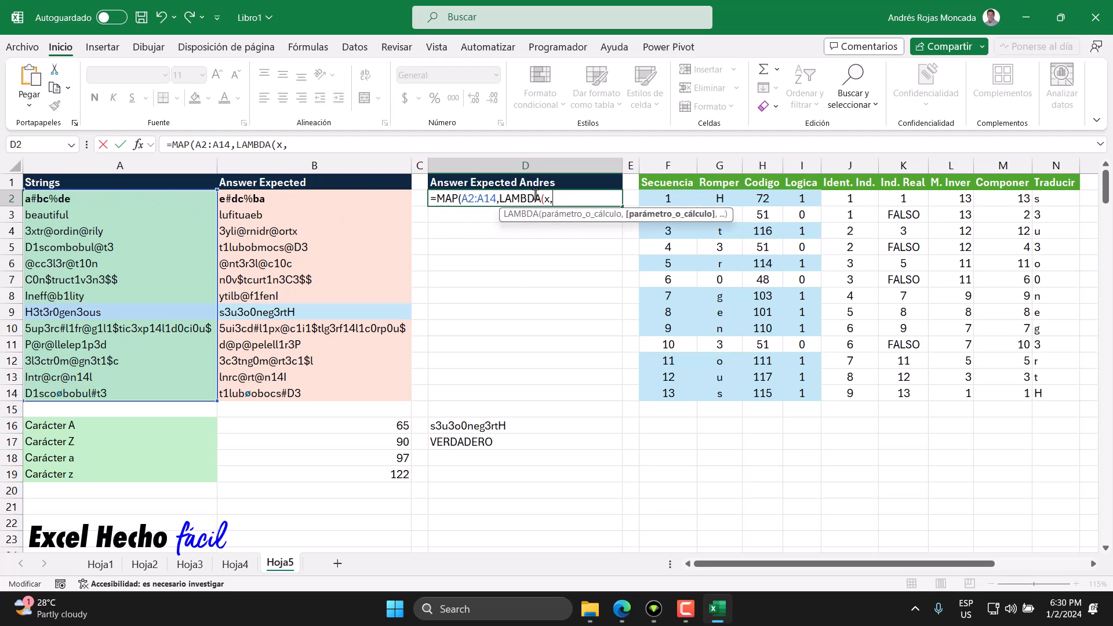
pyautogui.click(552, 217)
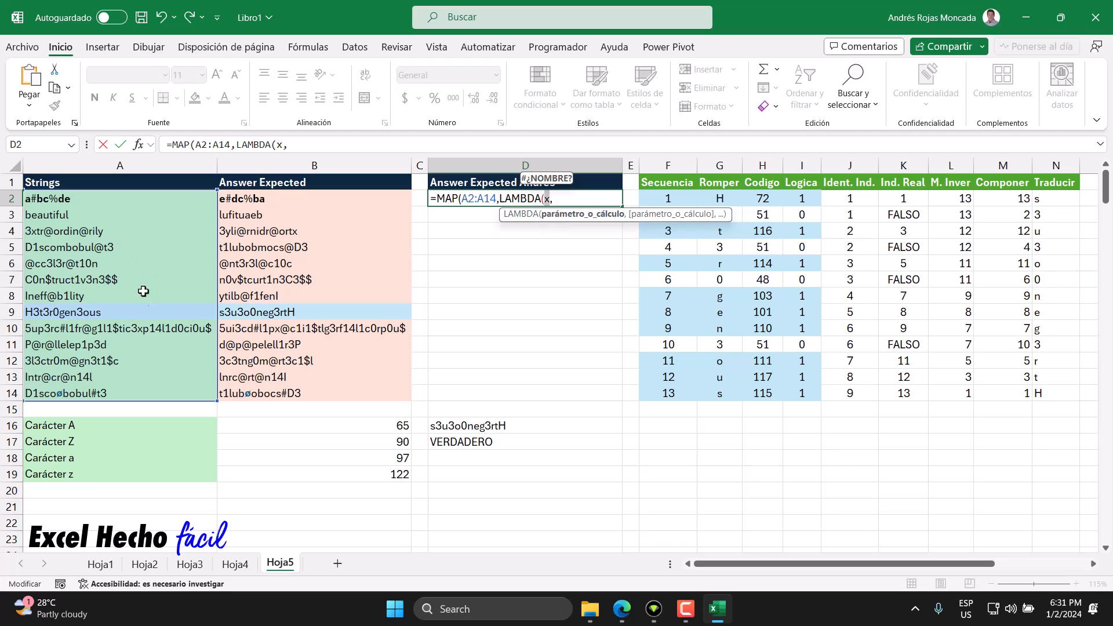
pyautogui.click(558, 199)
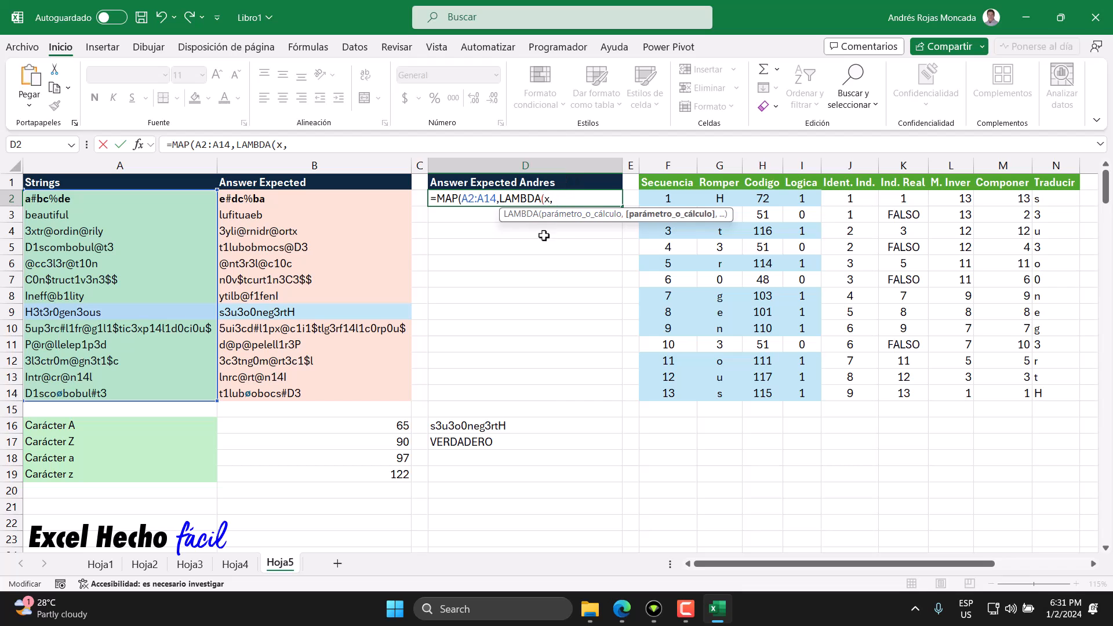
pyautogui.moveTo(726, 218); pyautogui.dragTo(713, 289)
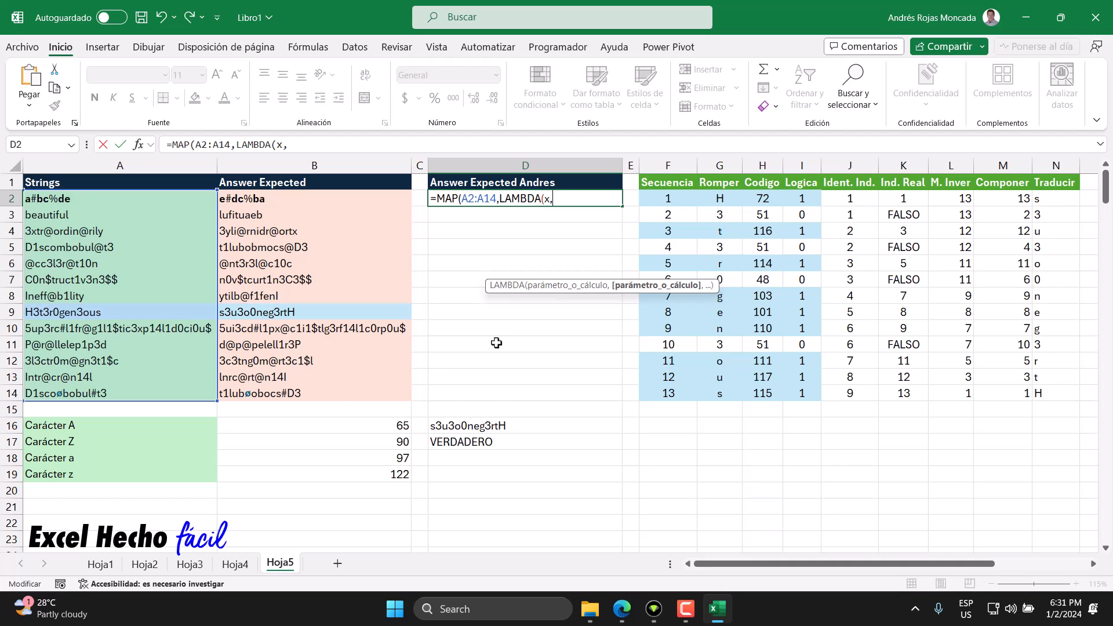
# Step: Open a LET function inside the LAMBDA and name its first variable s
pyautogui.write('le')
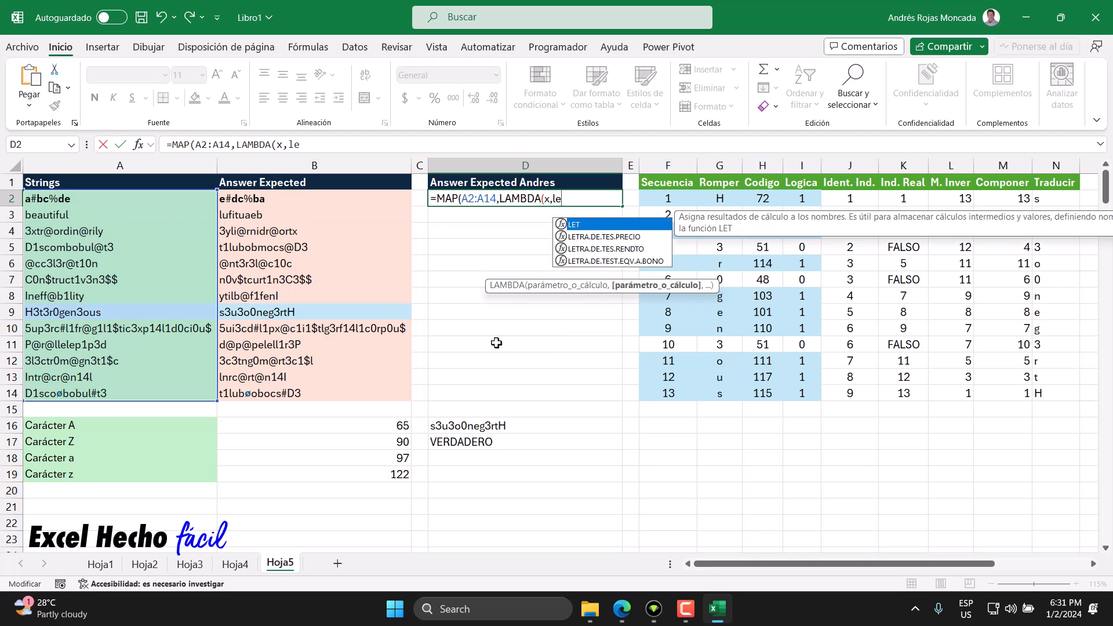
pyautogui.press('Tab')
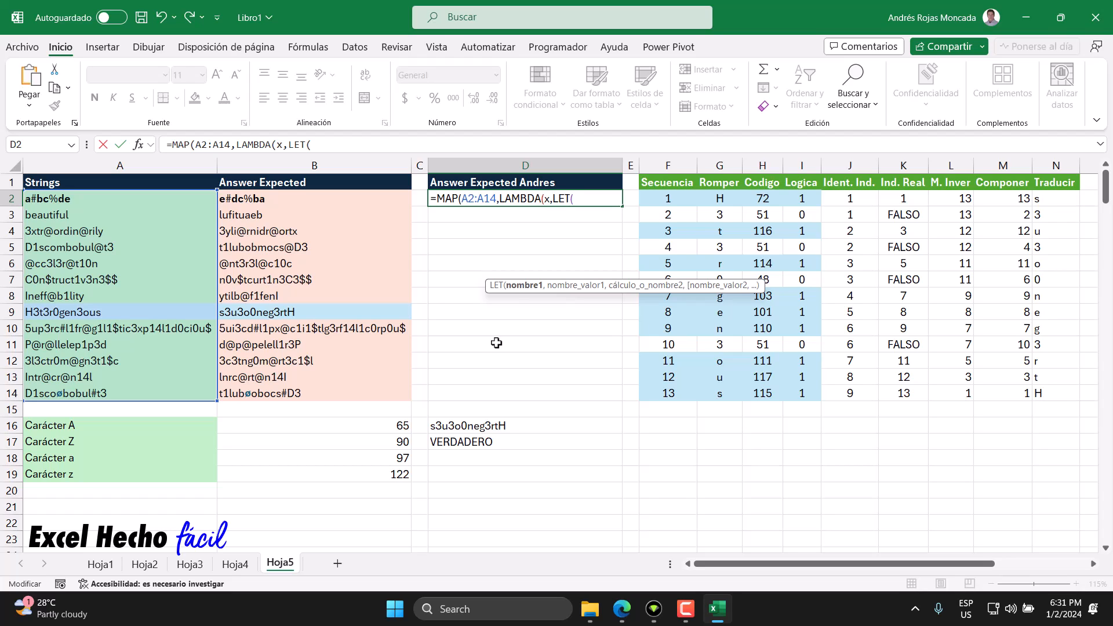
pyautogui.write('s,')
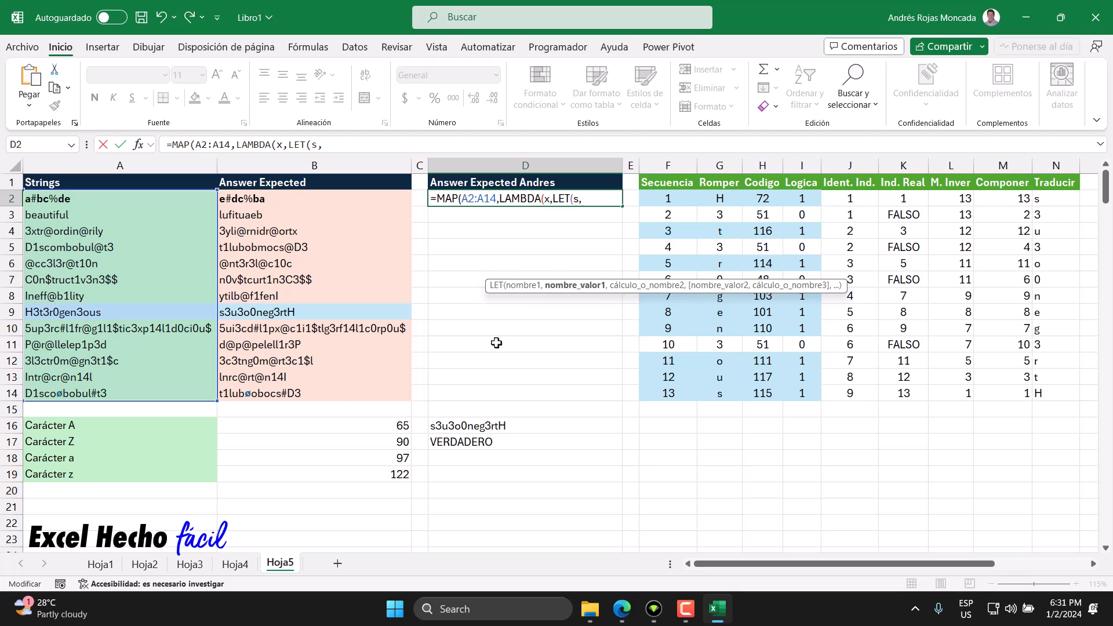
pyautogui.click(580, 201)
pyautogui.click(581, 200)
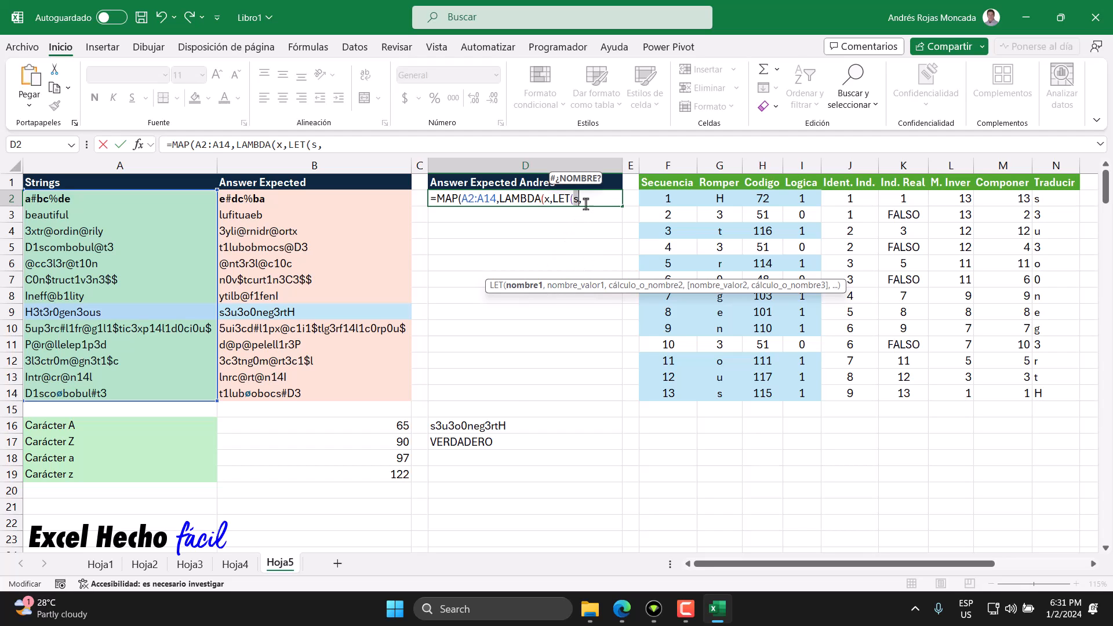
# Step: Define s as SECUENCIA(LARGO(x)) in the LET, numbering the character positions of each string
pyautogui.write('secu')
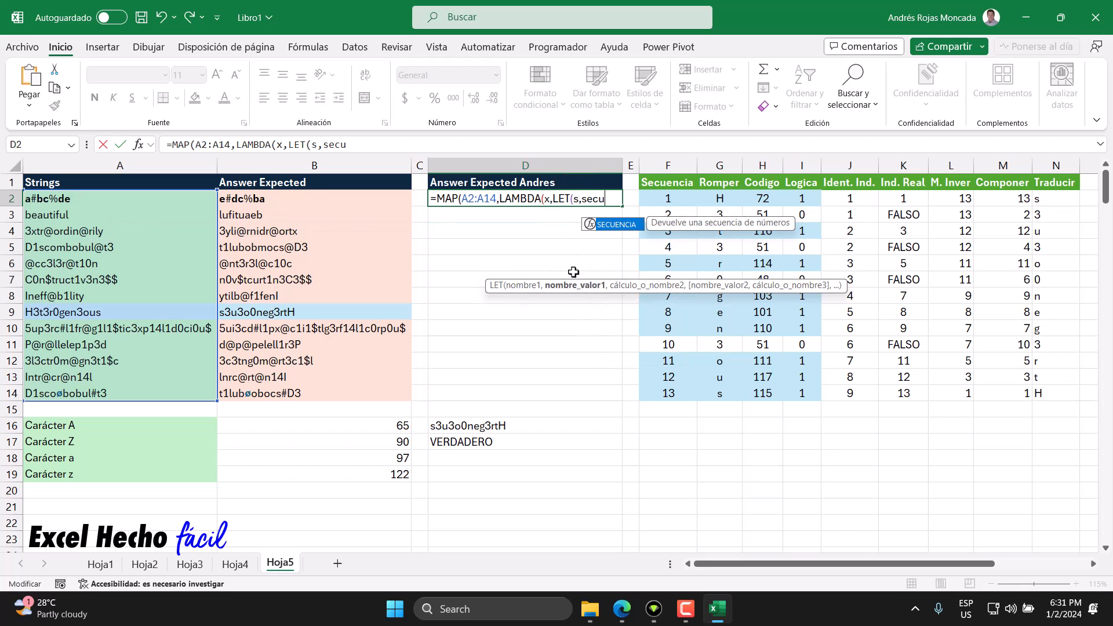
pyautogui.press('Tab')
pyautogui.write('lar')
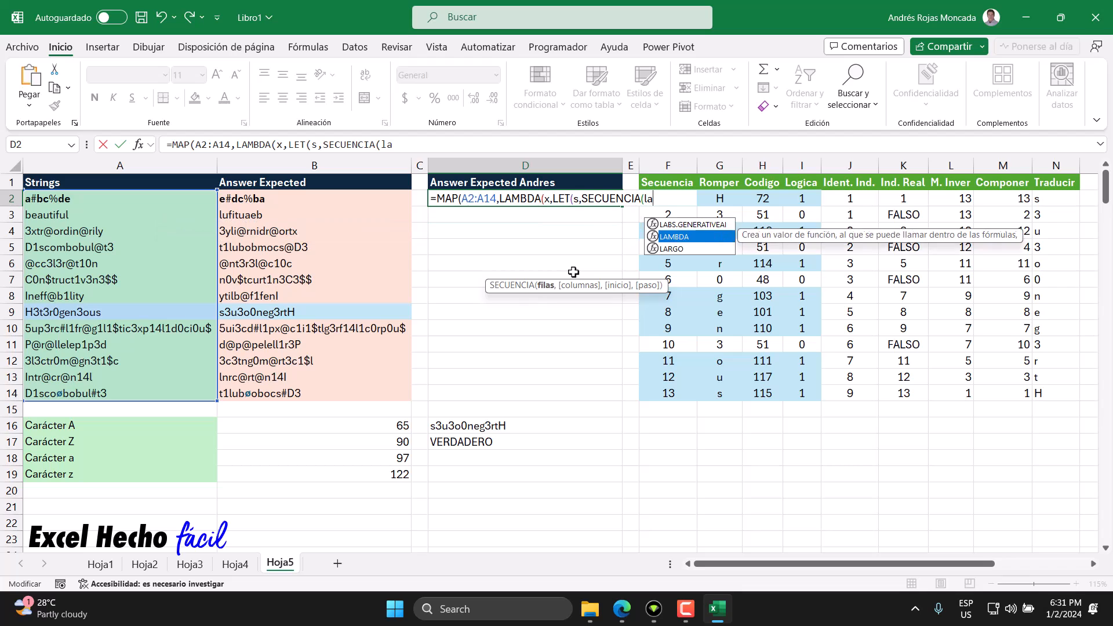
pyautogui.press('Tab')
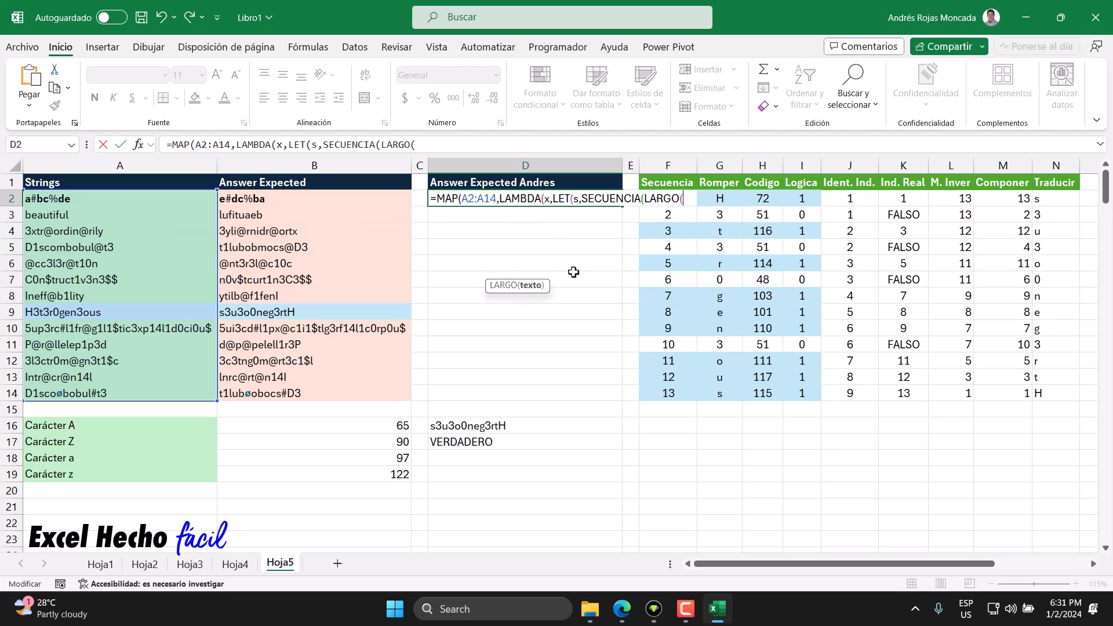
pyautogui.click(546, 199)
pyautogui.click(684, 200)
pyautogui.write('x')
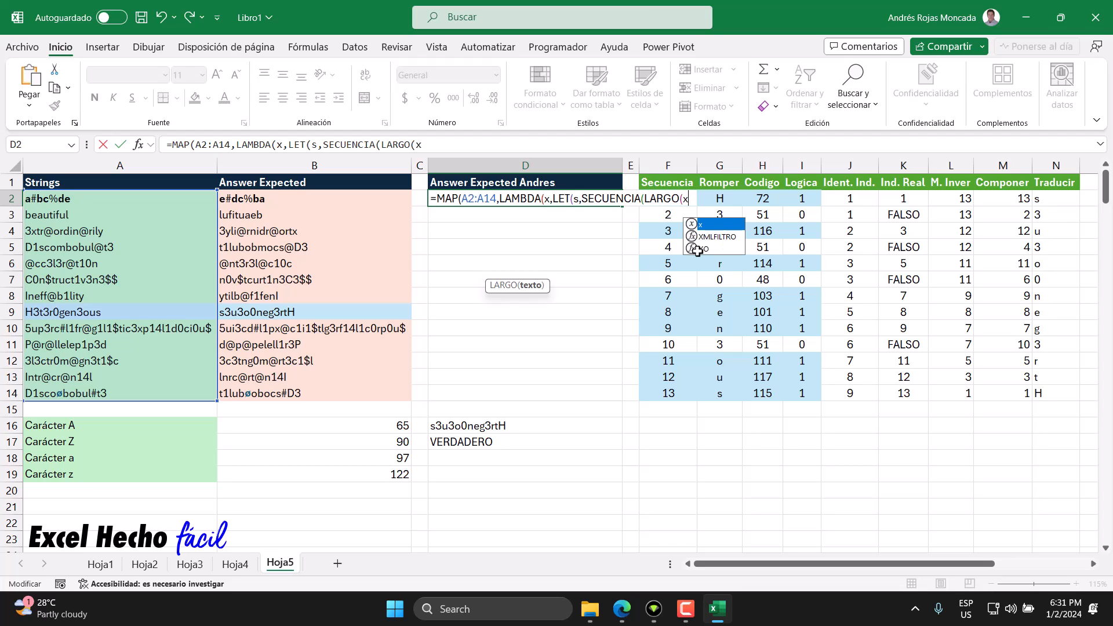
pyautogui.write(')),')
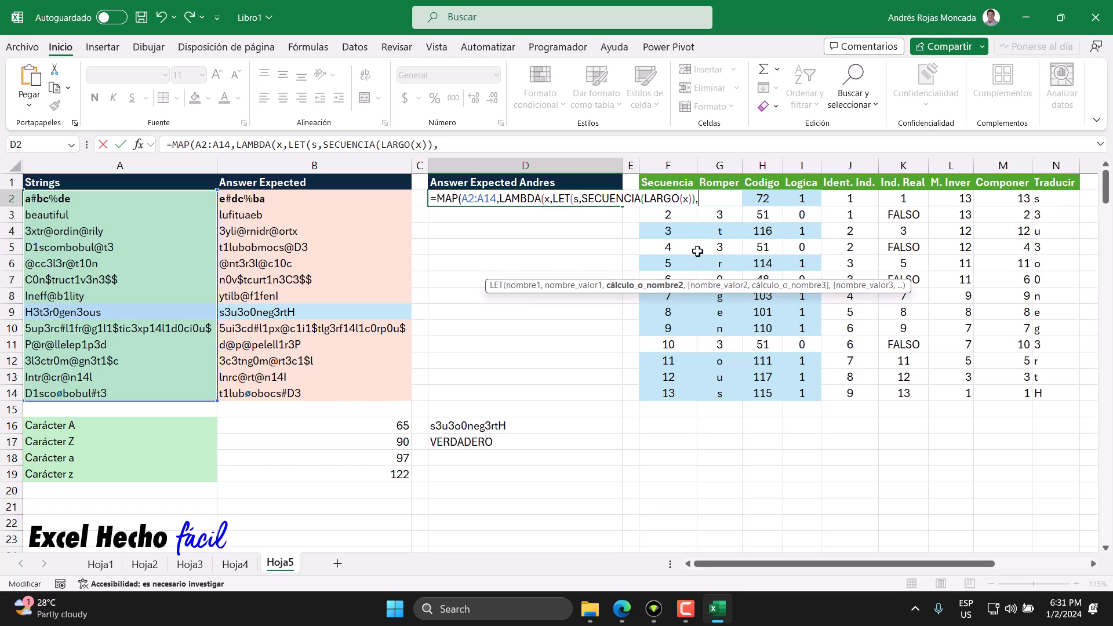
pyautogui.moveTo(582, 198); pyautogui.dragTo(696, 198)
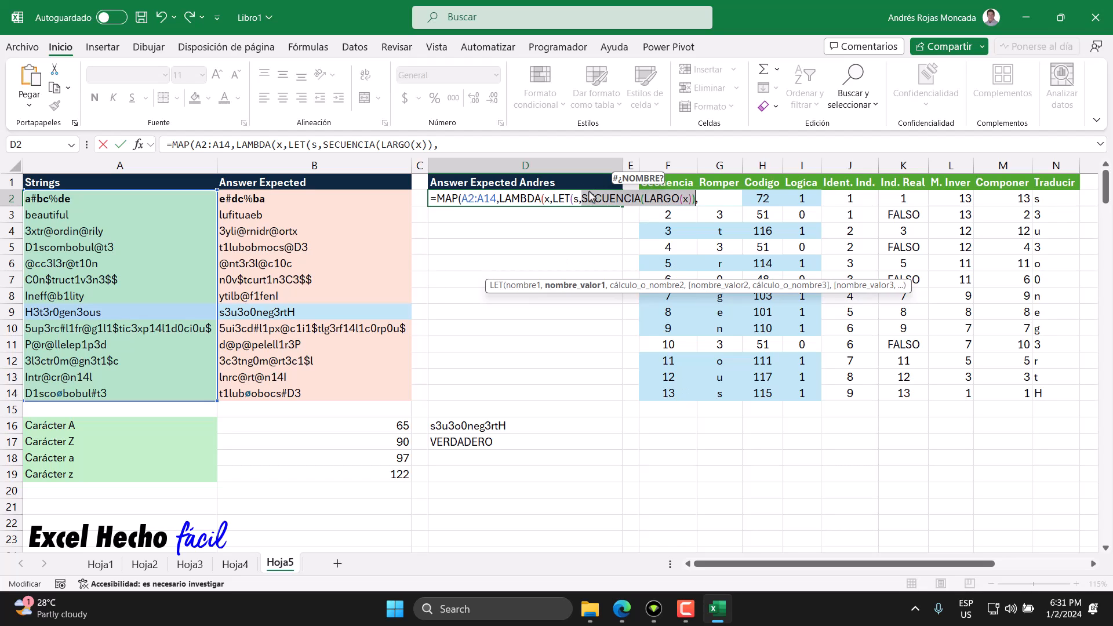
pyautogui.click(708, 199)
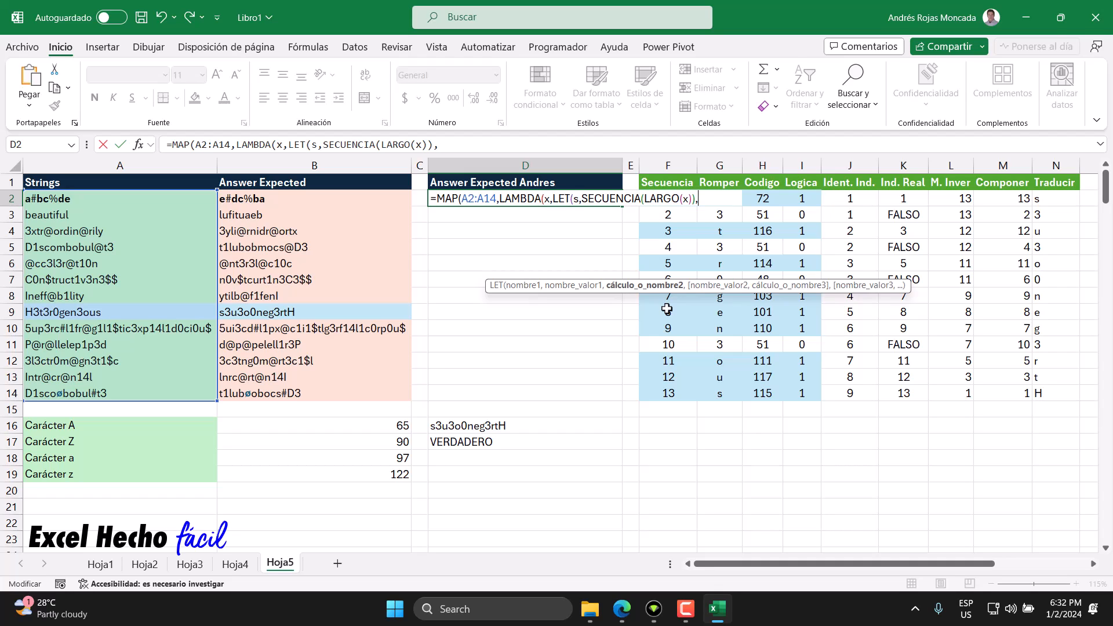
# Step: Add the LET variable l defined as EXTRAE(x,s,1) to split each string into single characters
pyautogui.write('l,')
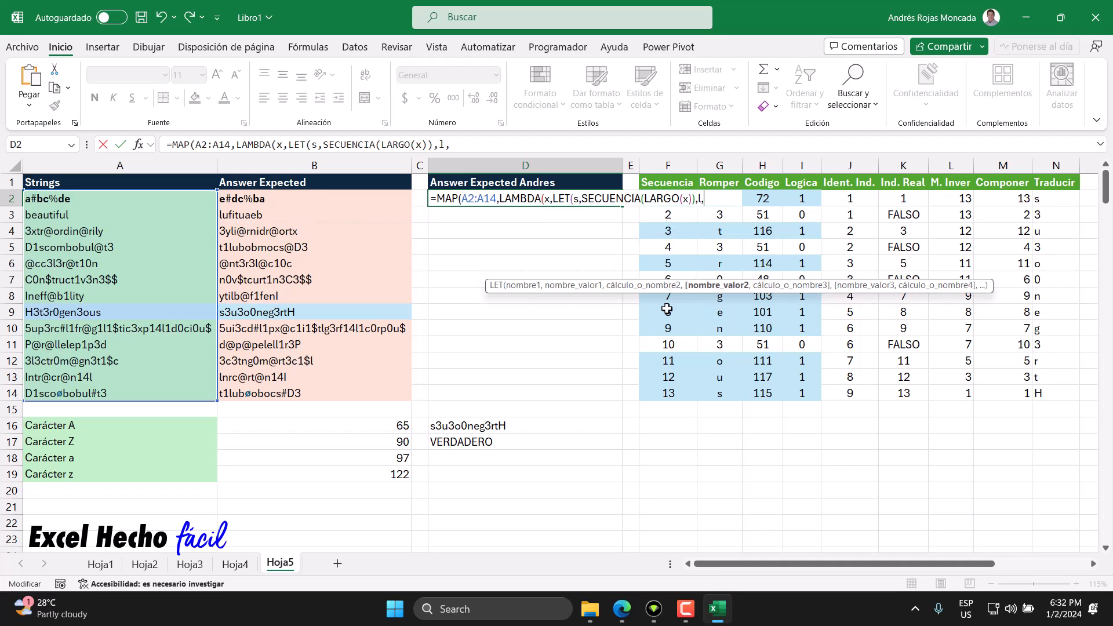
pyautogui.write('EXTRAE(')
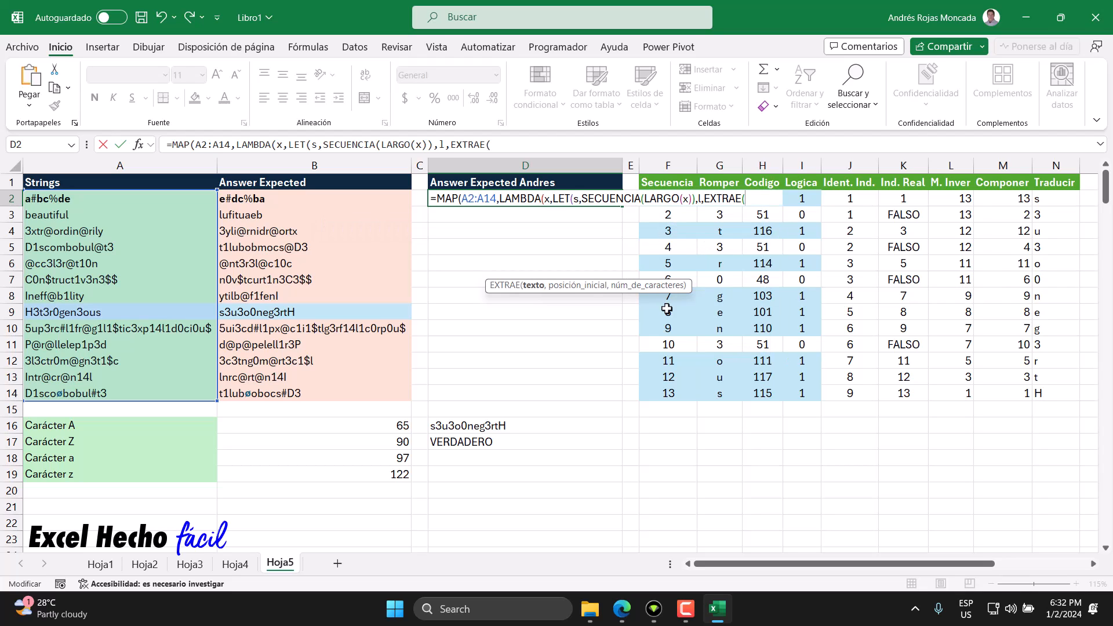
pyautogui.write('x,s,1')
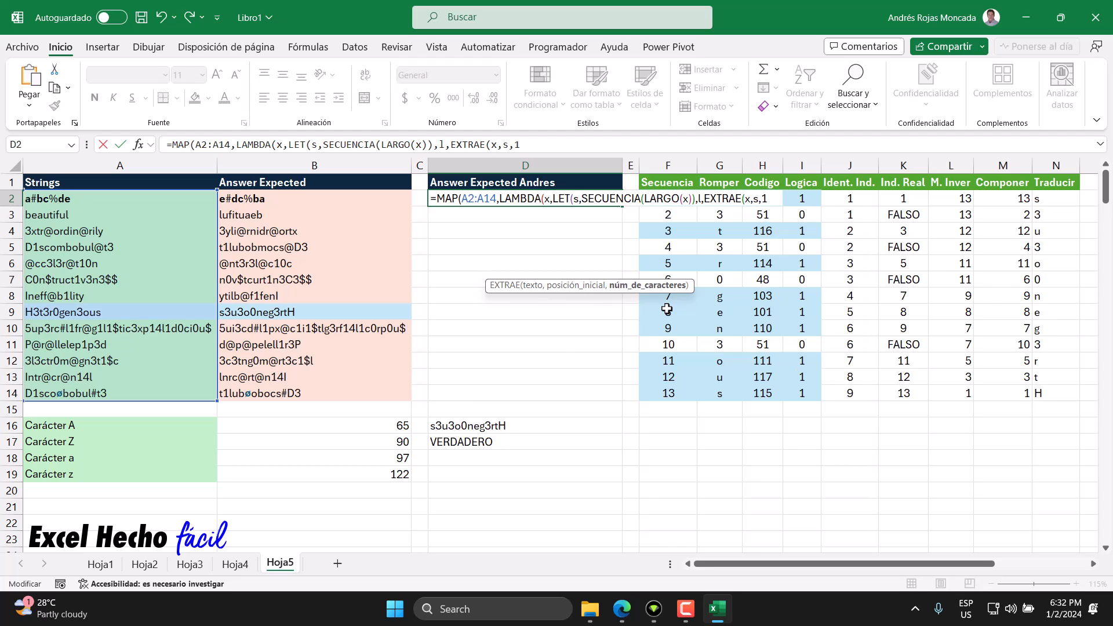
pyautogui.write(')')
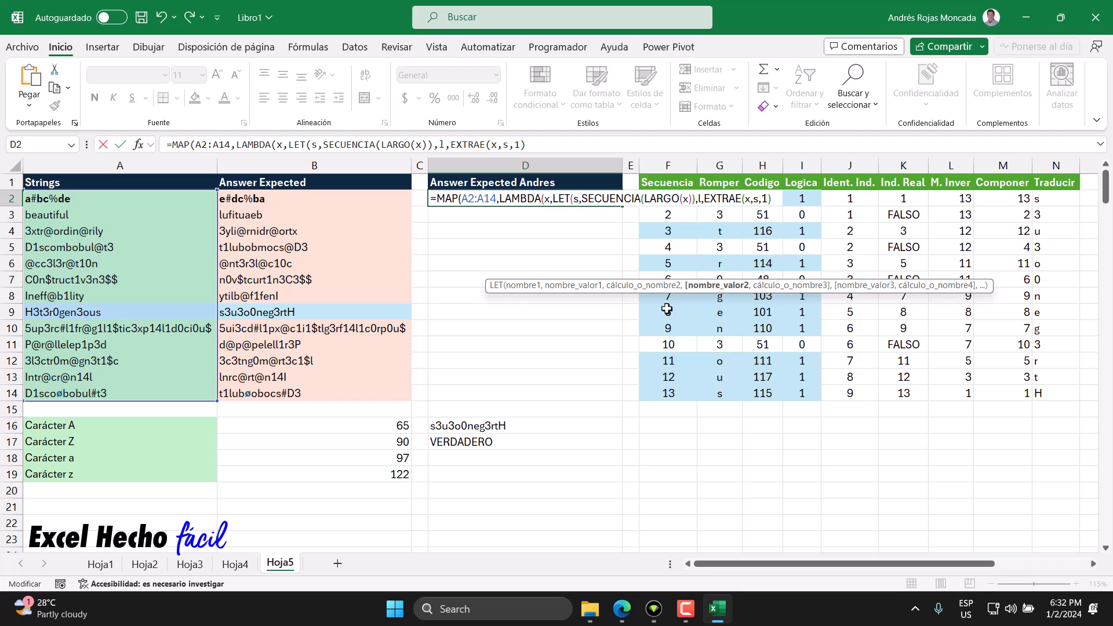
pyautogui.click(753, 200)
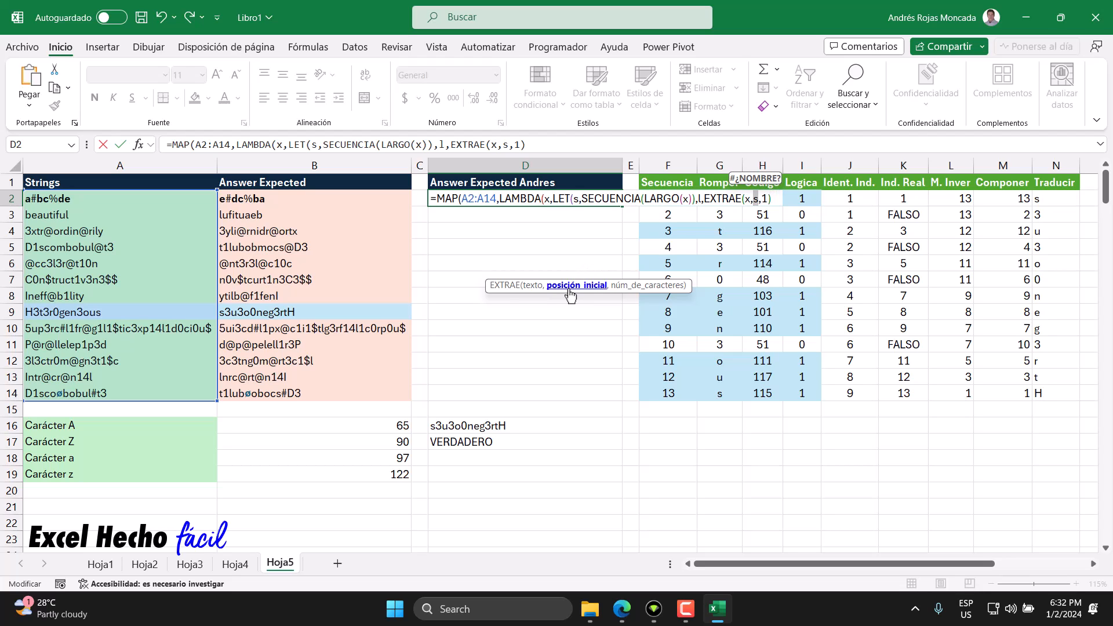
pyautogui.click(575, 199)
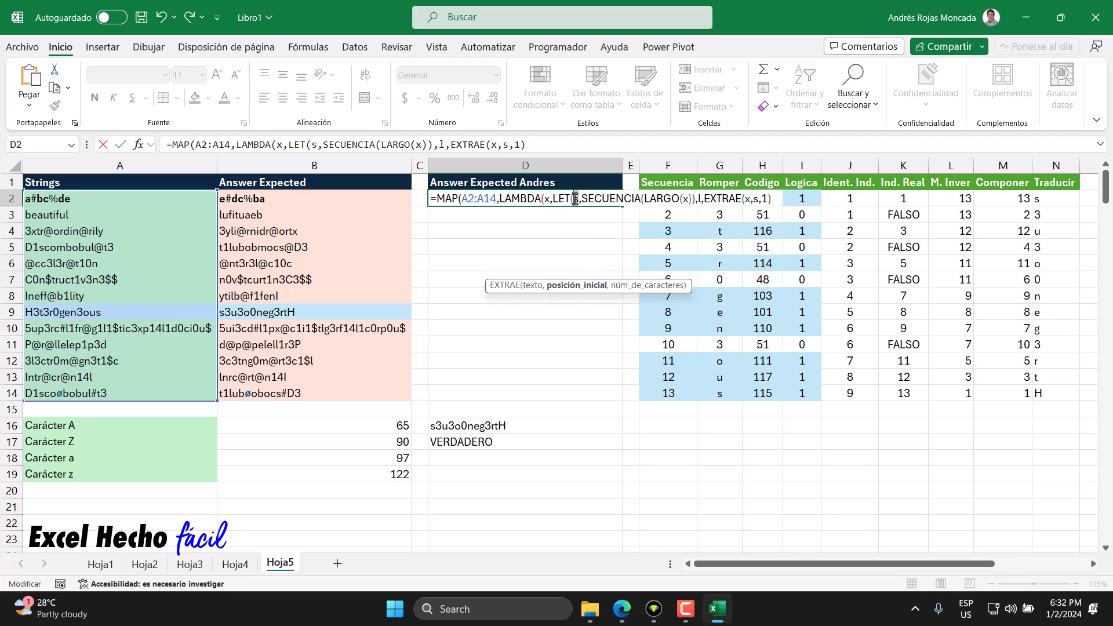
pyautogui.click(775, 200)
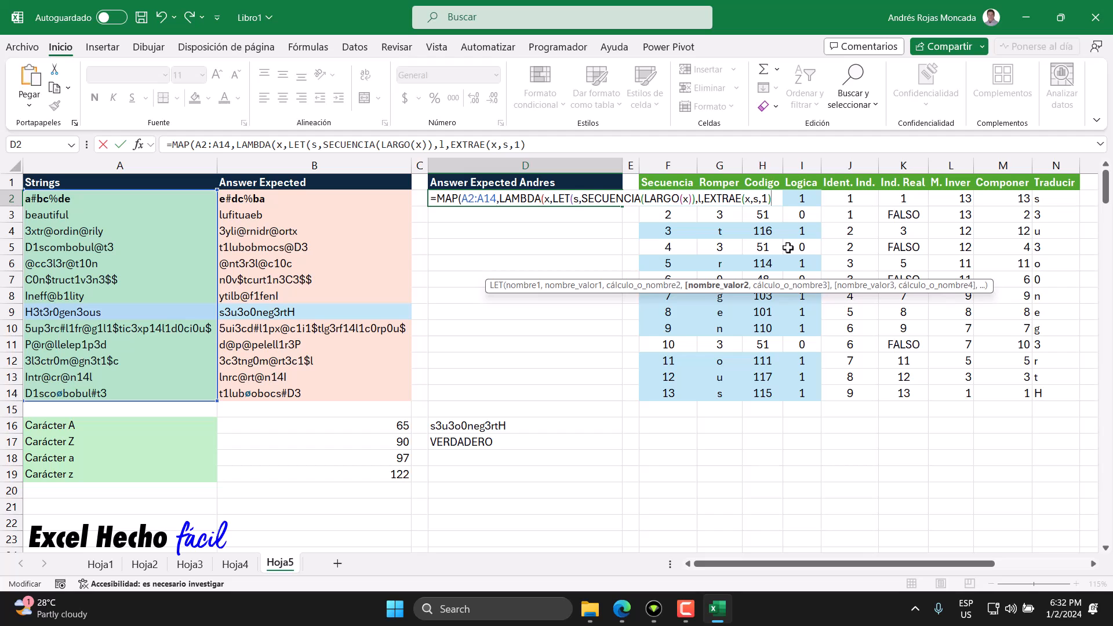
# Step: Add the LET variable c defined as CODIGO(l) for the character codes, followed by a line break in the formula
pyautogui.write(',c')
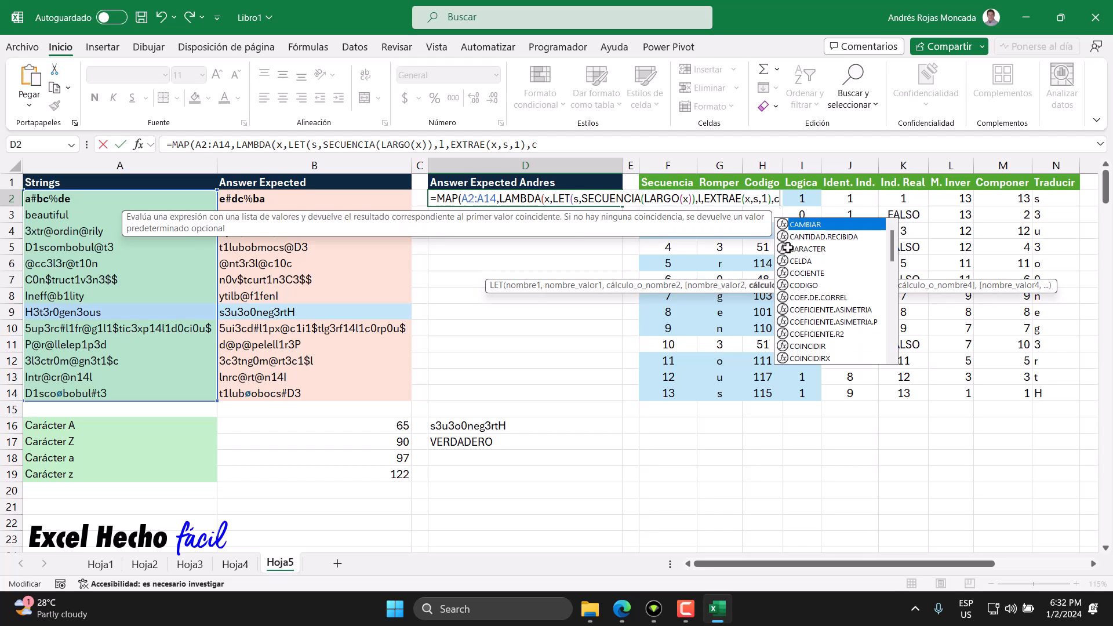
pyautogui.write(',CODIGO(')
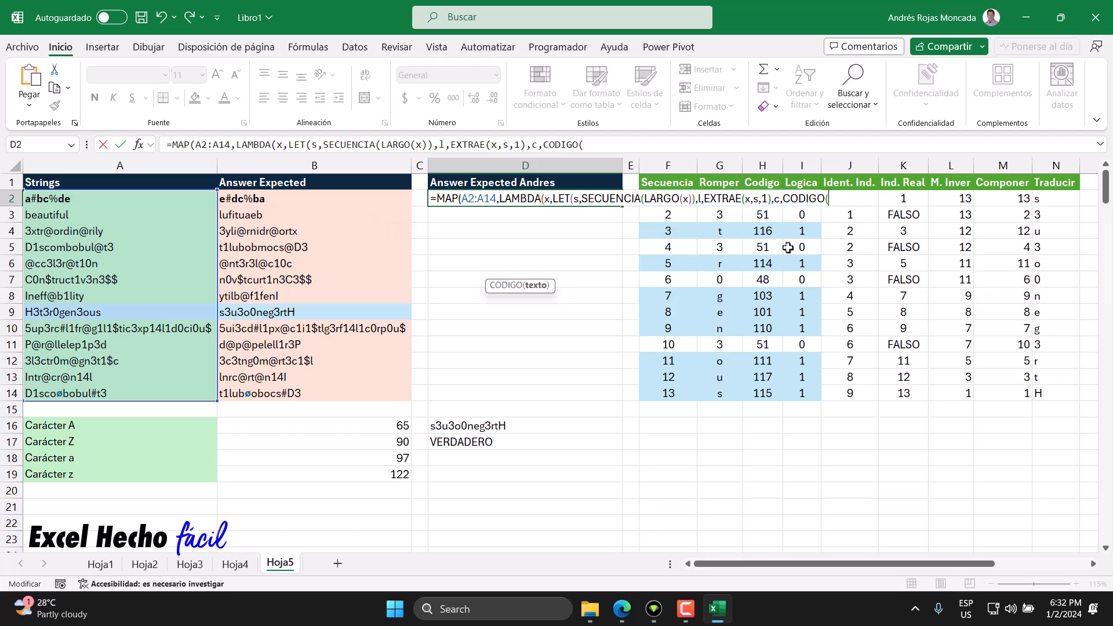
pyautogui.write('l)')
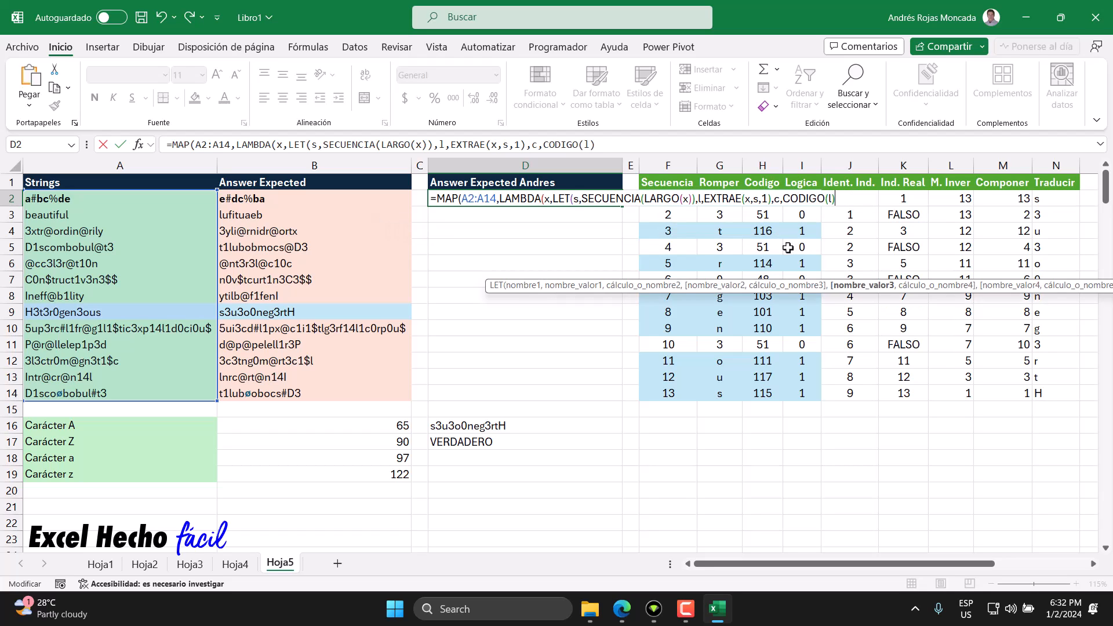
pyautogui.write(',')
pyautogui.hotkey('alt', 'Return')
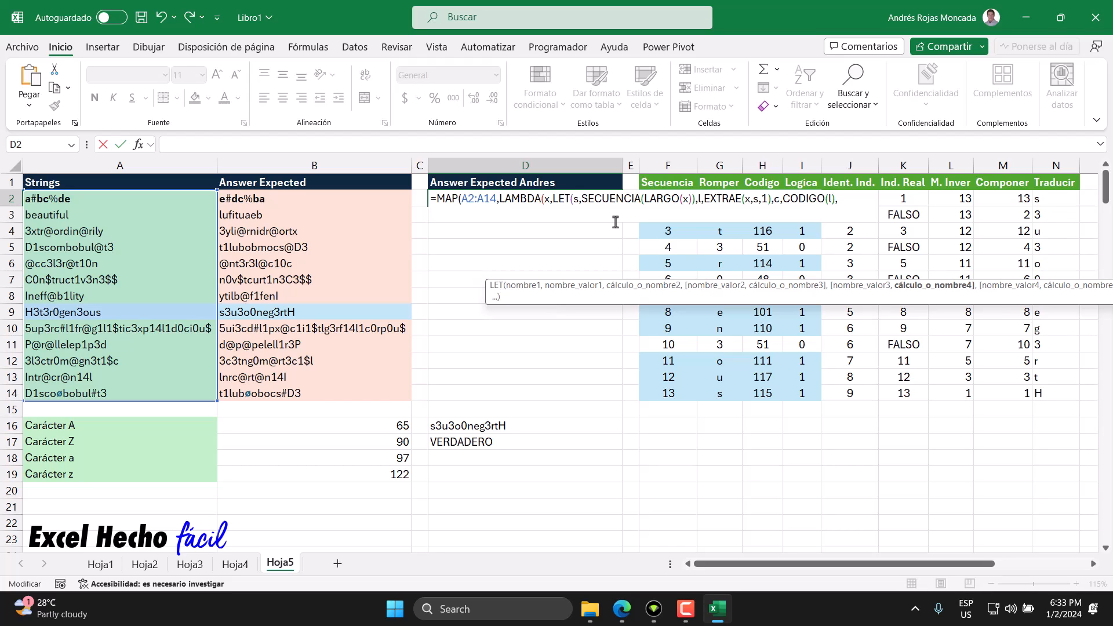
# Step: Start the LET variable b on a new line of the D2 formula and move the function hint clear of the helper table
pyautogui.doubleClick(575, 199)
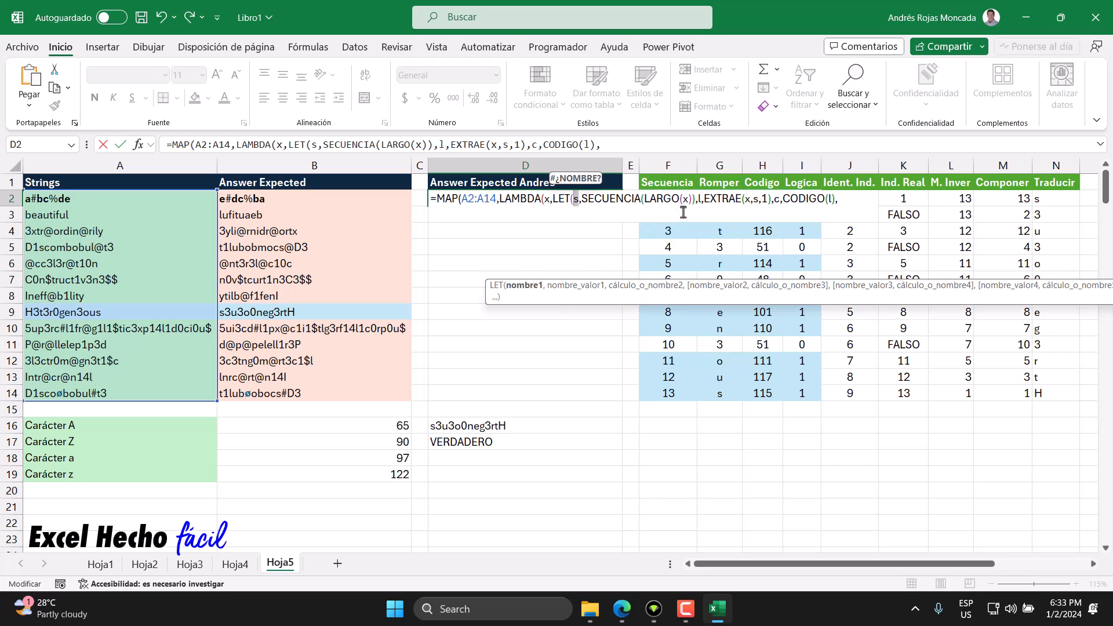
pyautogui.doubleClick(699, 199)
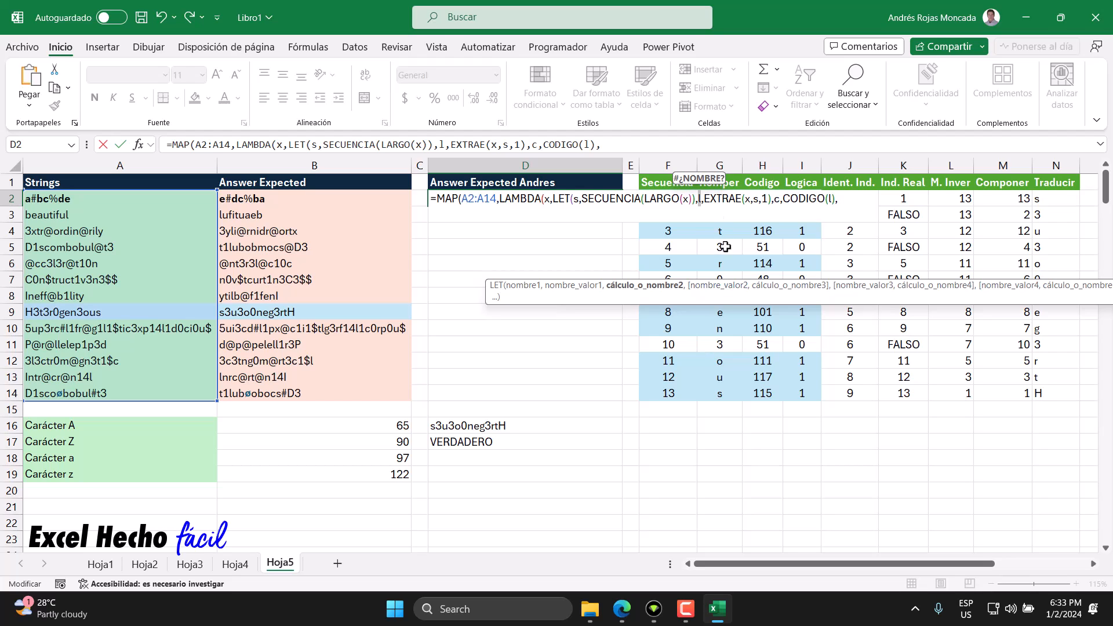
pyautogui.doubleClick(777, 199)
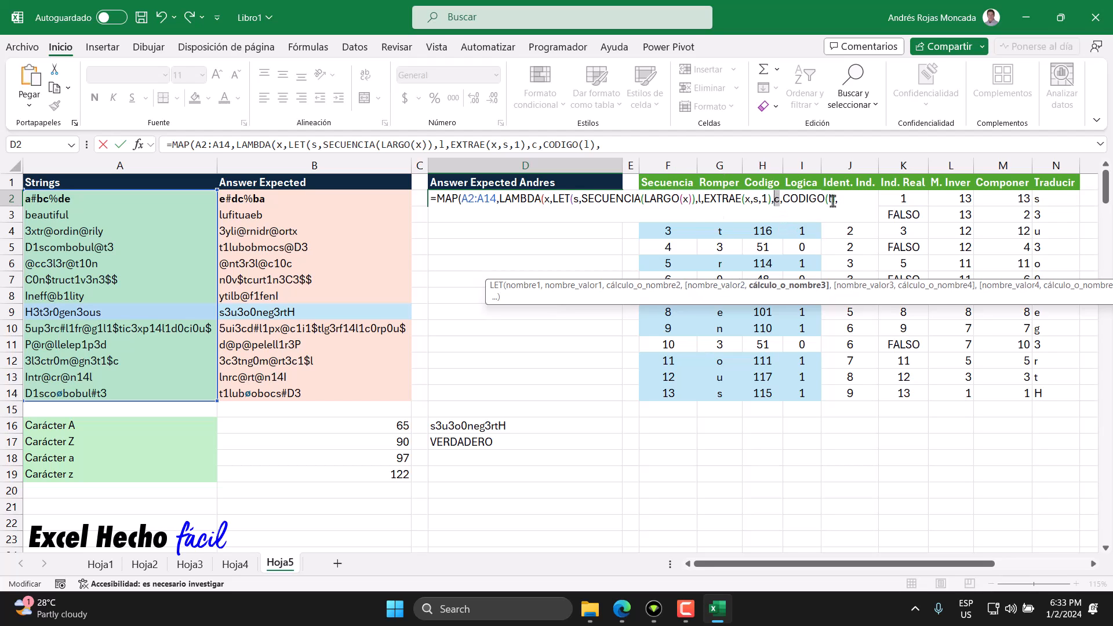
pyautogui.press('End')
pyautogui.hotkey('alt', 'Return')
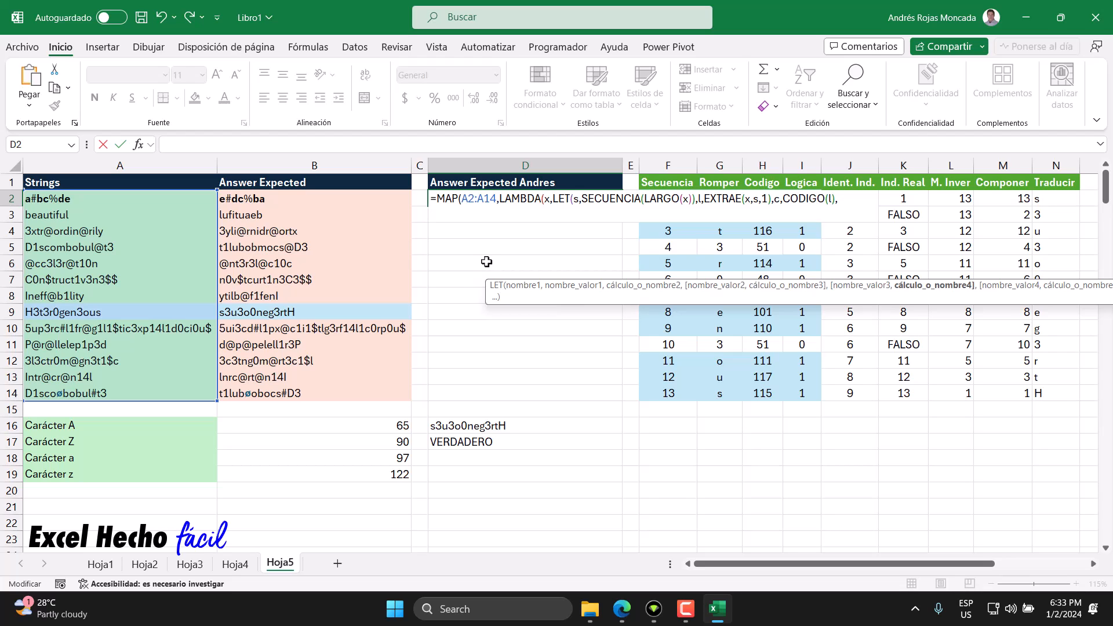
pyautogui.write('b,')
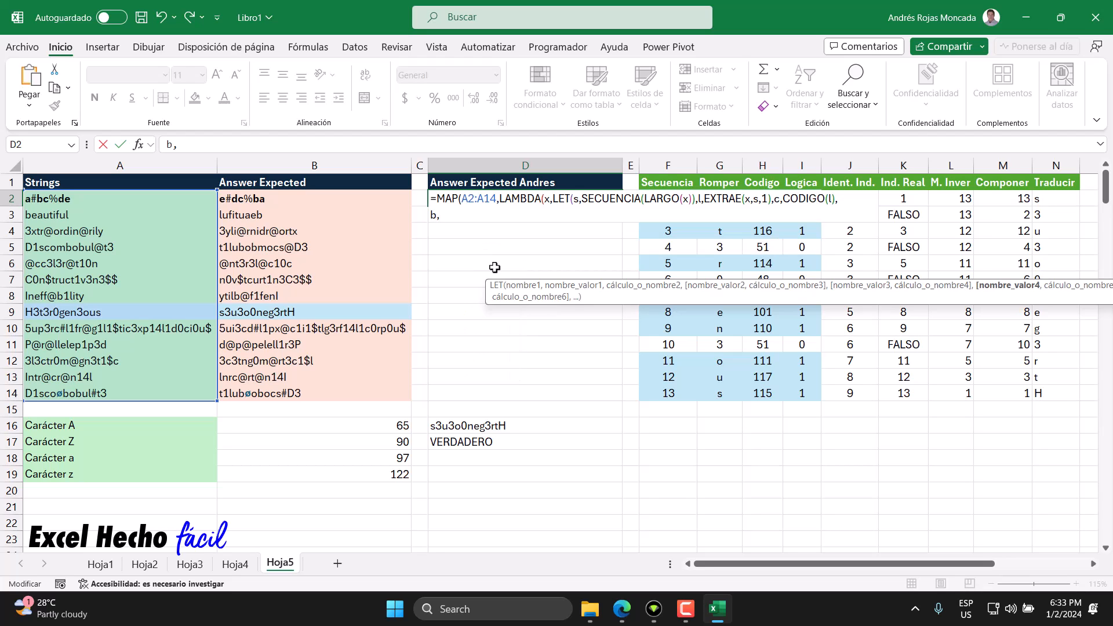
pyautogui.moveTo(799, 302); pyautogui.dragTo(623, 523)
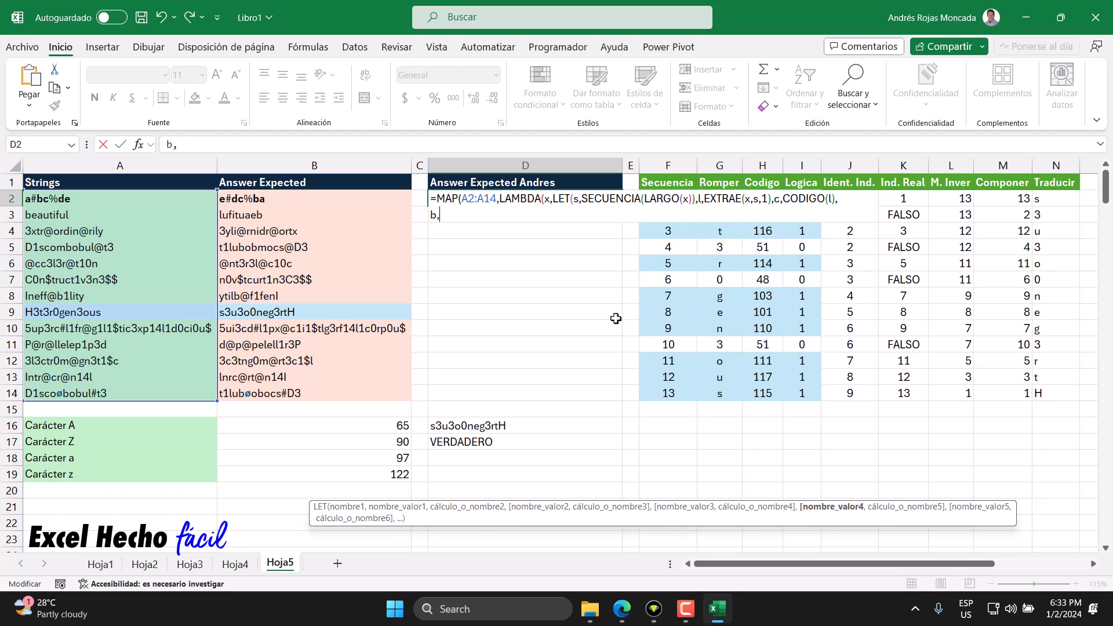
# Step: Lay out the empty expression (()*())+(()*()) as the value of b for the two letter-range tests
pyautogui.write('()')
pyautogui.write('+(')
pyautogui.write('()')
pyautogui.click(443, 215)
pyautogui.write('()*()')
pyautogui.write('()*')
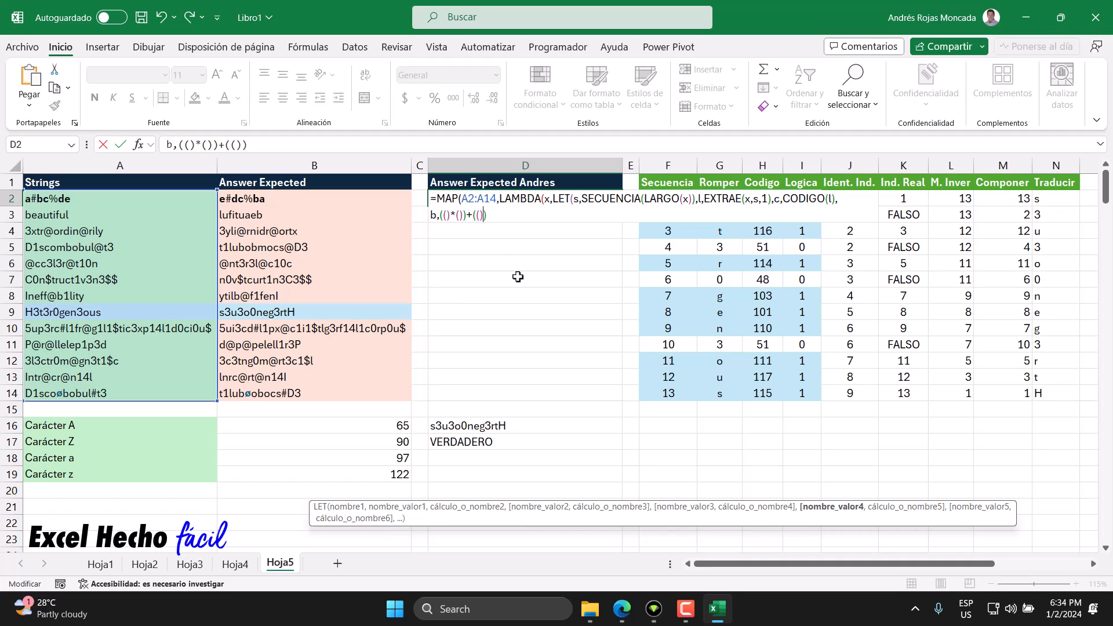
pyautogui.write('()')
pyautogui.moveTo(489, 216); pyautogui.dragTo(484, 216)
pyautogui.moveTo(471, 217); pyautogui.dragTo(466, 215)
pyautogui.moveTo(489, 216); pyautogui.dragTo(485, 215)
# Step: Fill the first pair of b's conditions with c>=65 and c<=90 to test for uppercase letters
pyautogui.click(446, 215)
pyautogui.write('c')
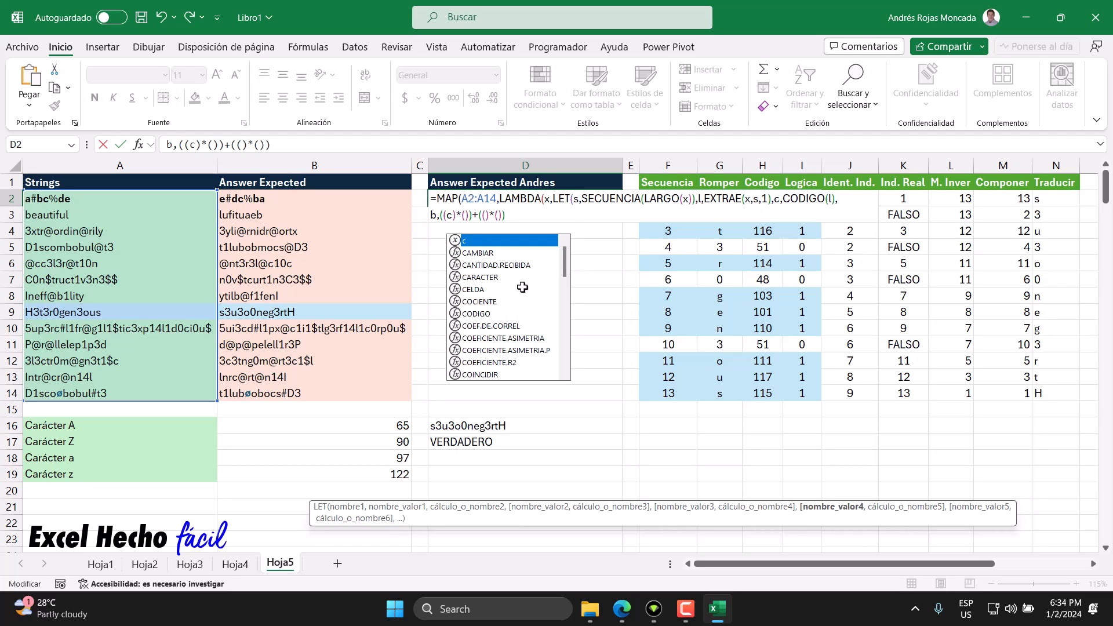
pyautogui.write('>=')
pyautogui.write('65')
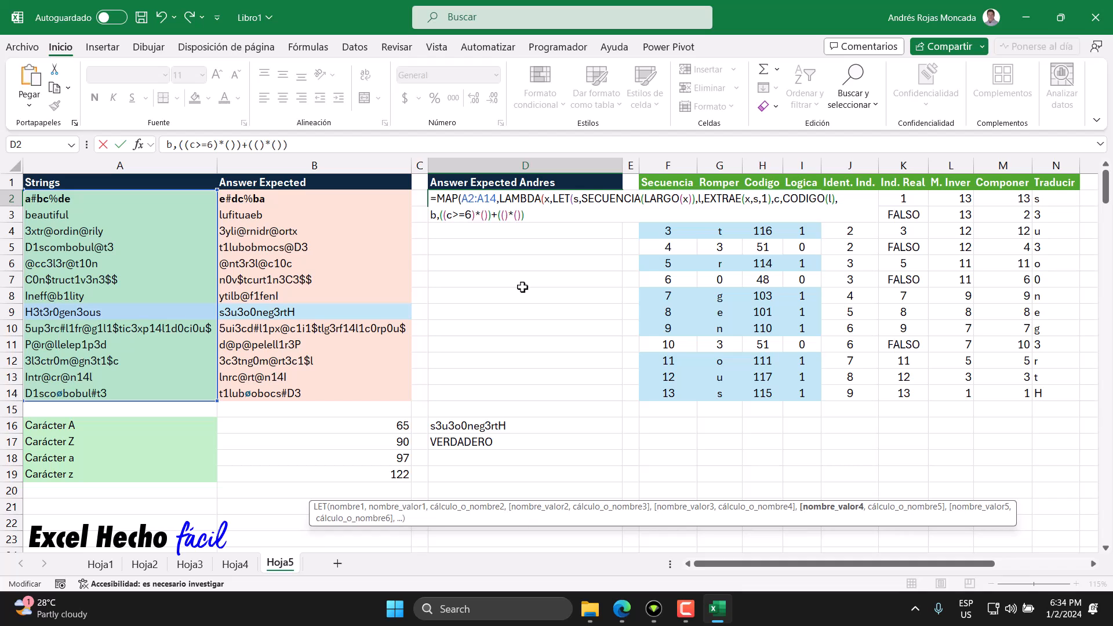
pyautogui.click(490, 215)
pyautogui.write('c<=')
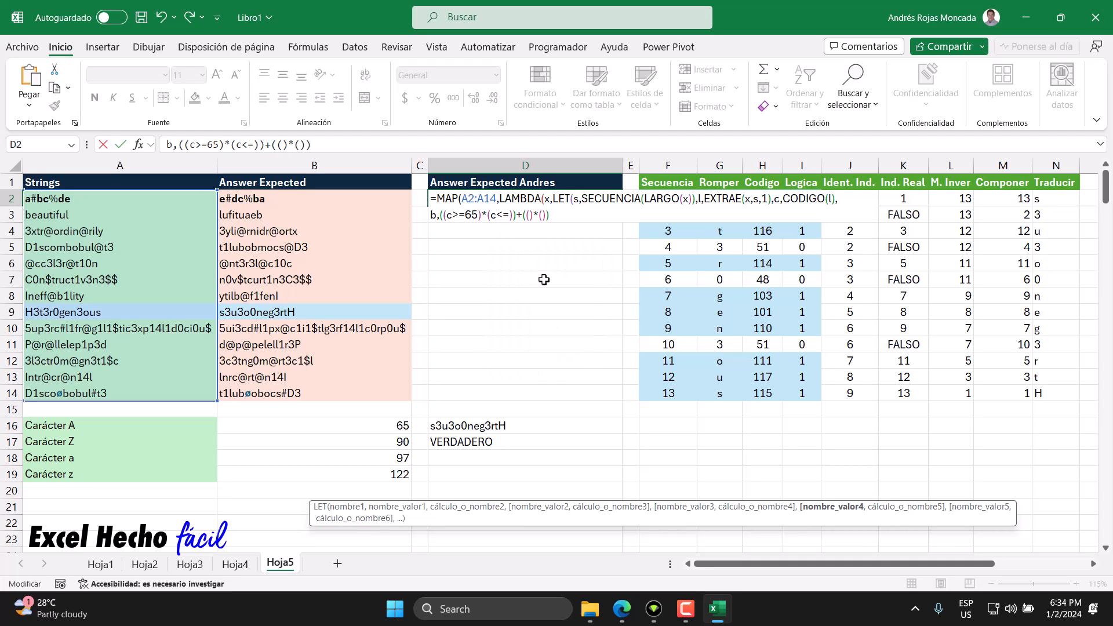
pyautogui.write('90')
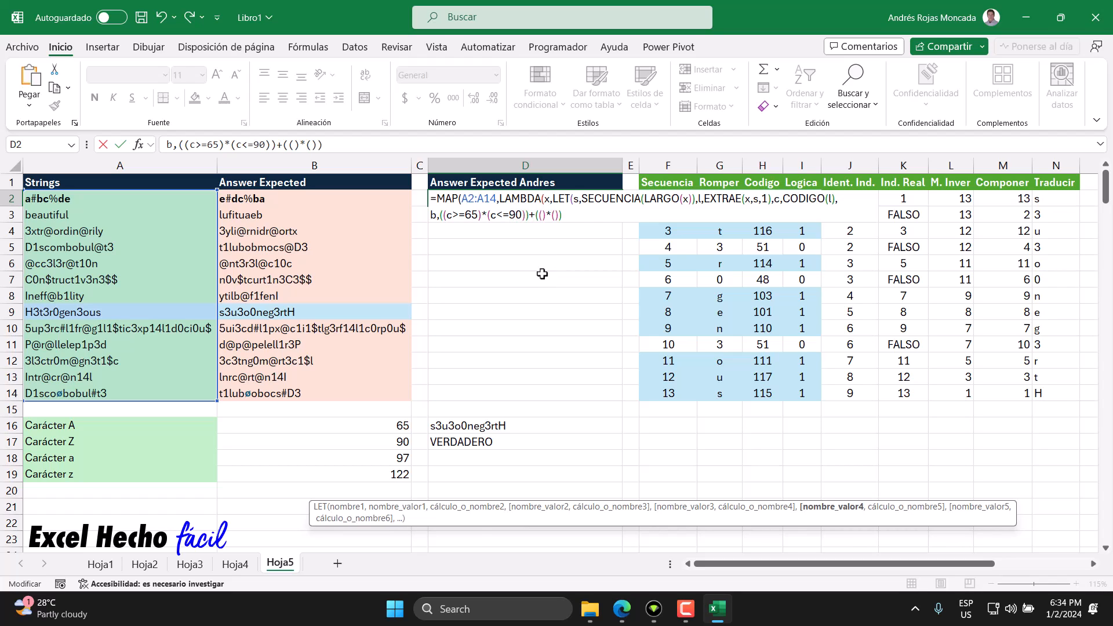
# Step: Copy the uppercase test into b's second pair, change its limits to 97 and 122, and end the definition with a comma
pyautogui.moveTo(522, 214); pyautogui.dragTo(444, 214)
pyautogui.hotkey('ctrl', 'c')
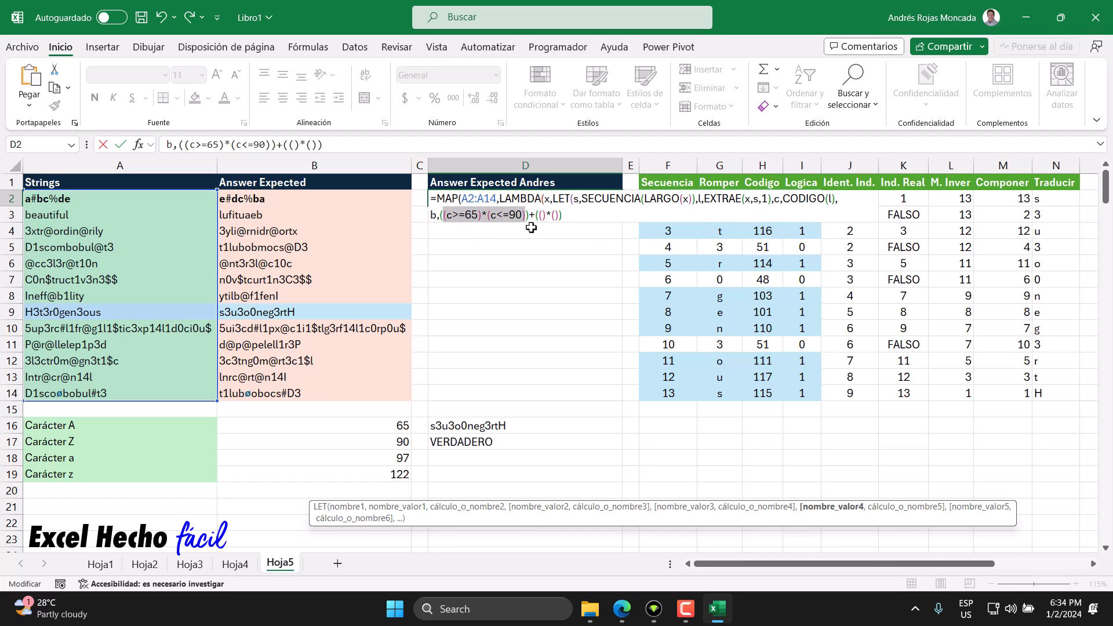
pyautogui.moveTo(538, 216); pyautogui.dragTo(561, 218)
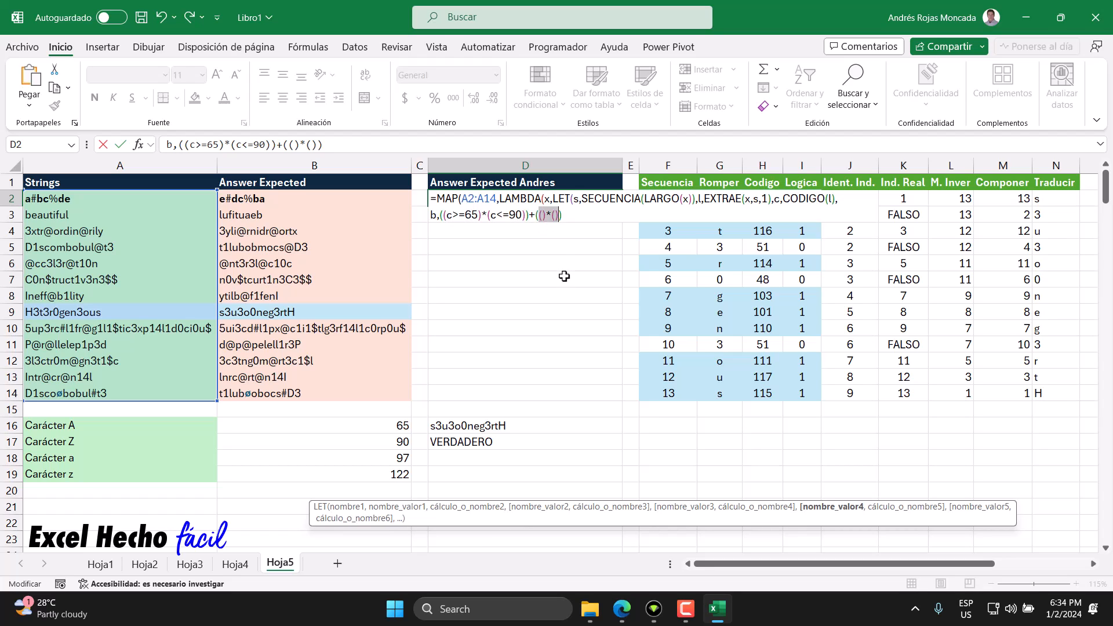
pyautogui.hotkey('ctrl', 'v')
pyautogui.doubleClick(566, 215)
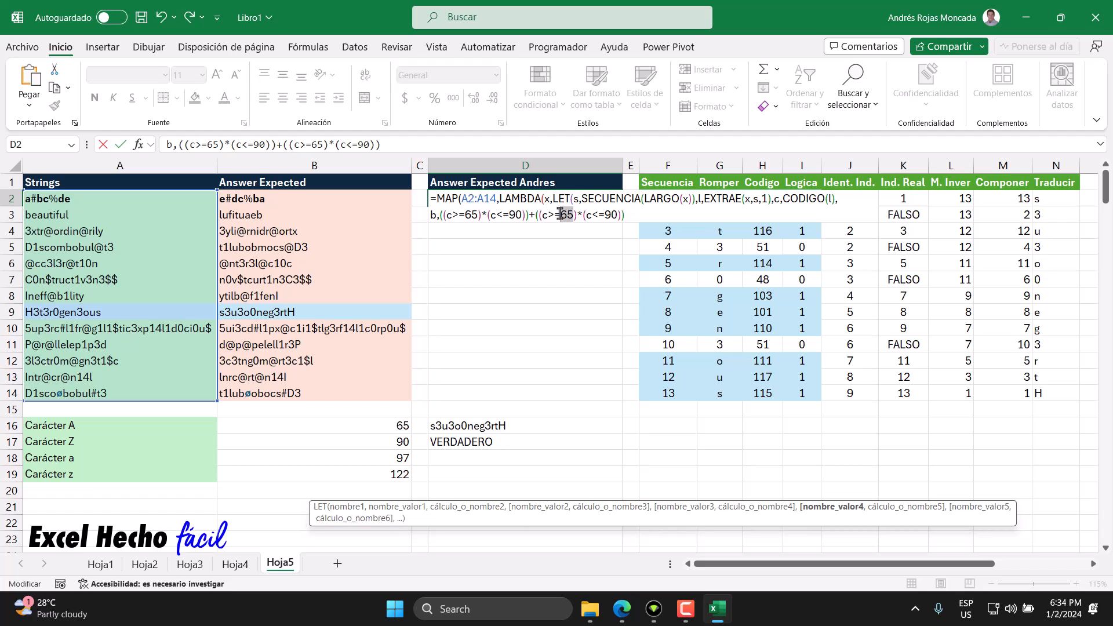
pyautogui.write('97')
pyautogui.doubleClick(614, 215)
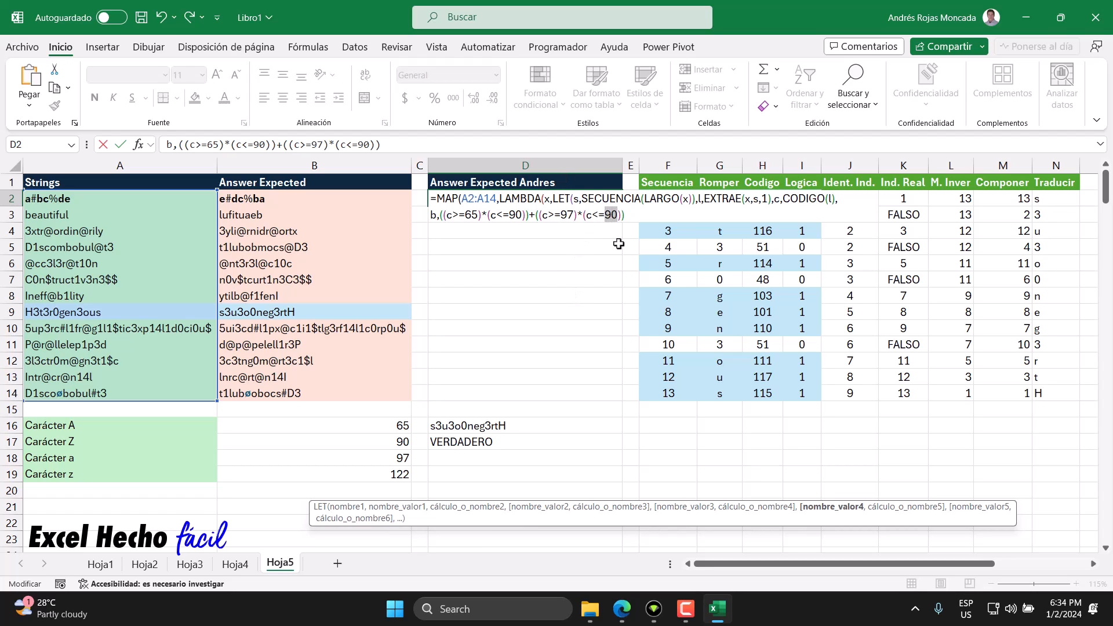
pyautogui.write('122')
pyautogui.doubleClick(433, 215)
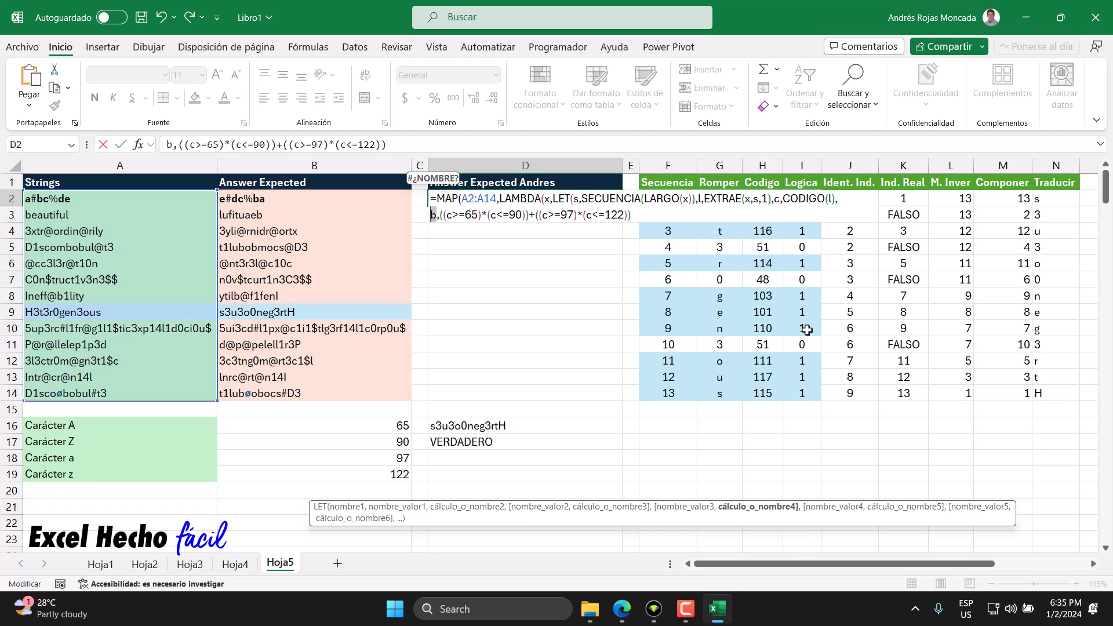
pyautogui.click(633, 216)
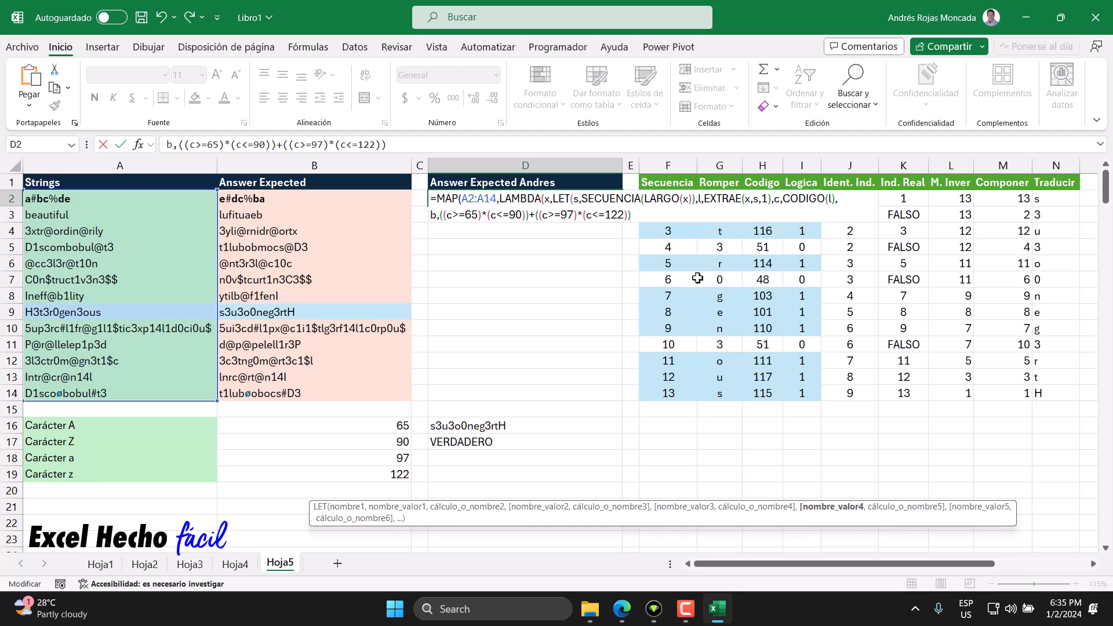
pyautogui.write(',')
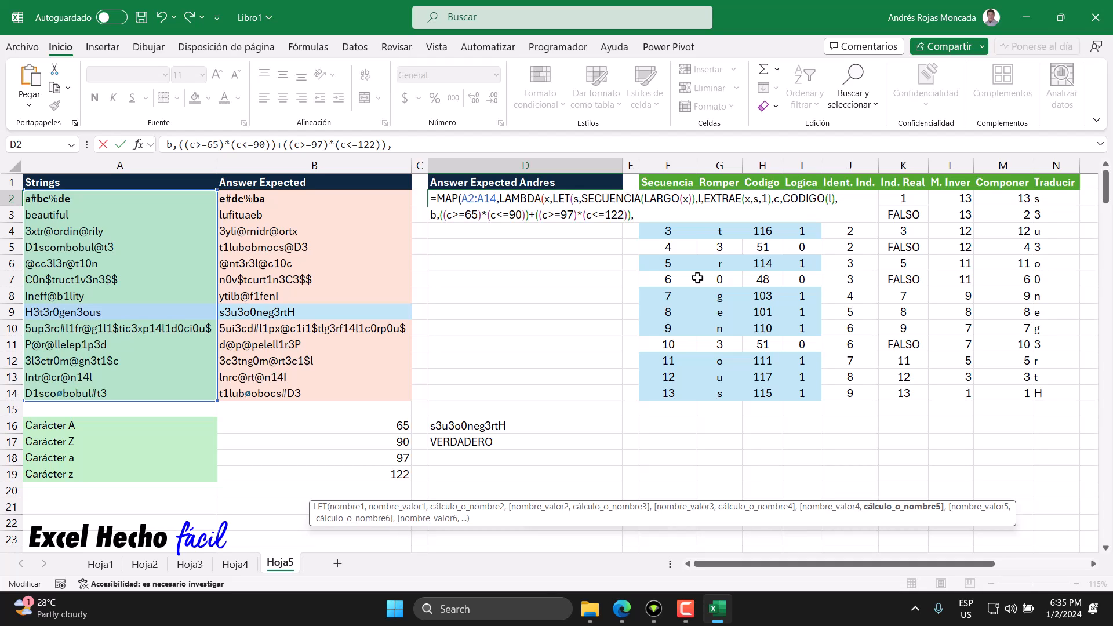
# Step: Add the LET variable i and open a SCAN function with initial value 0 as its definition
pyautogui.write('i')
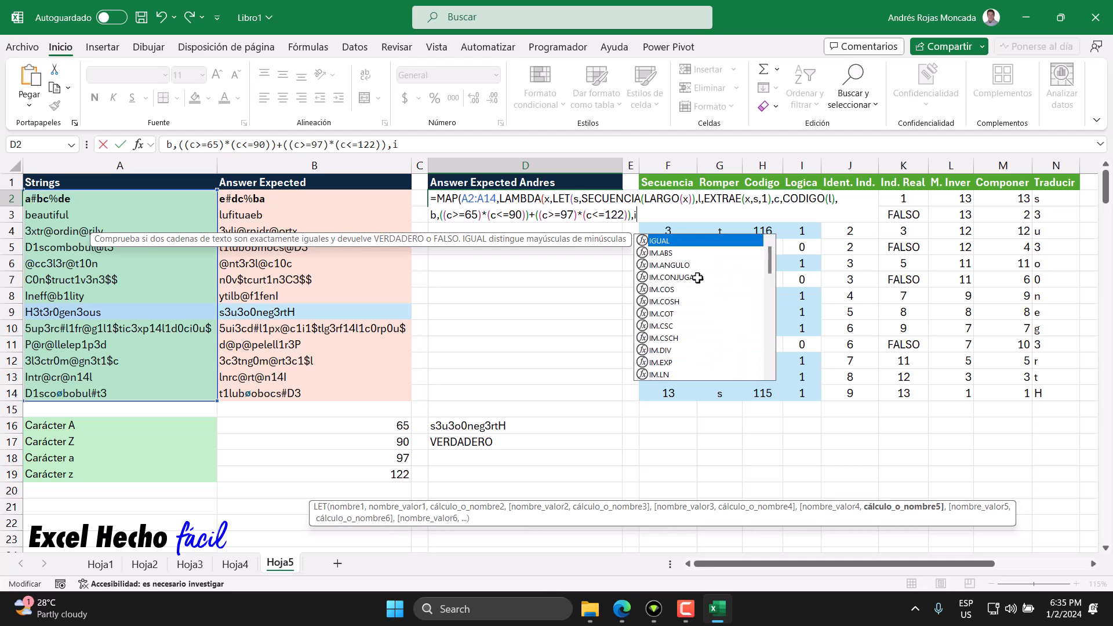
pyautogui.write(',')
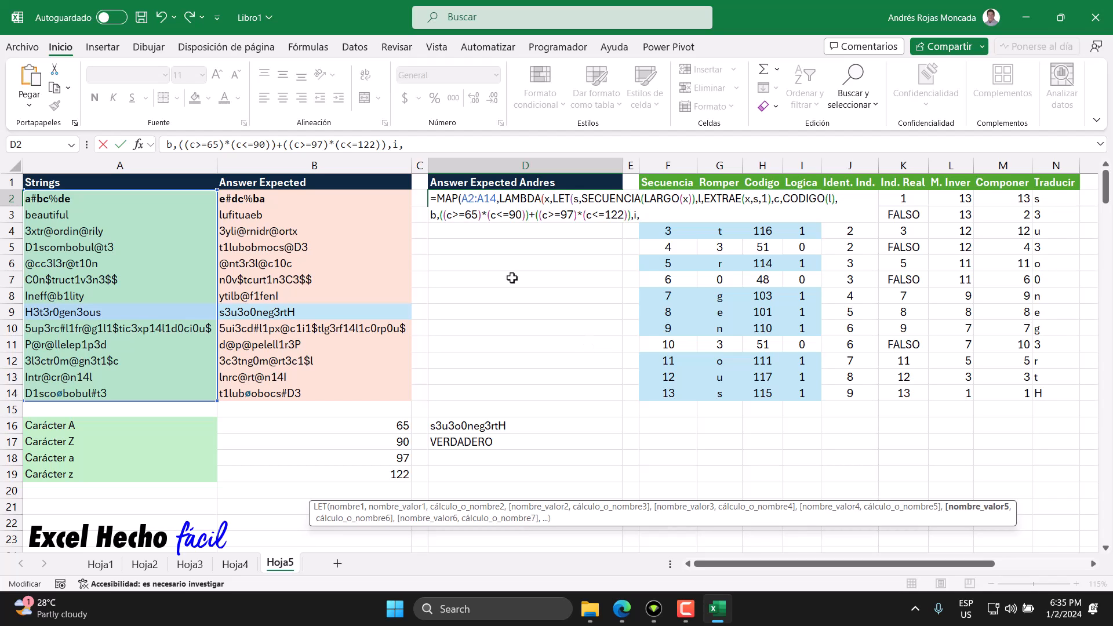
pyautogui.write('sac')
pyautogui.press('BackSpace')
pyautogui.press('BackSpace')
pyautogui.press('Down')
pyautogui.press('Tab')
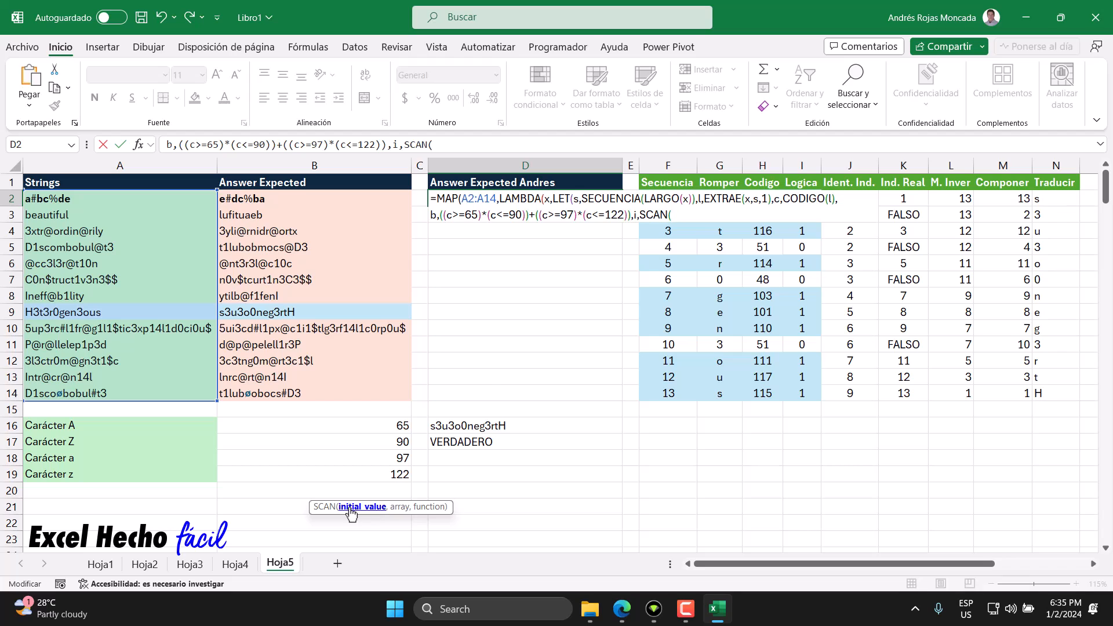
pyautogui.write('0,b,lam')
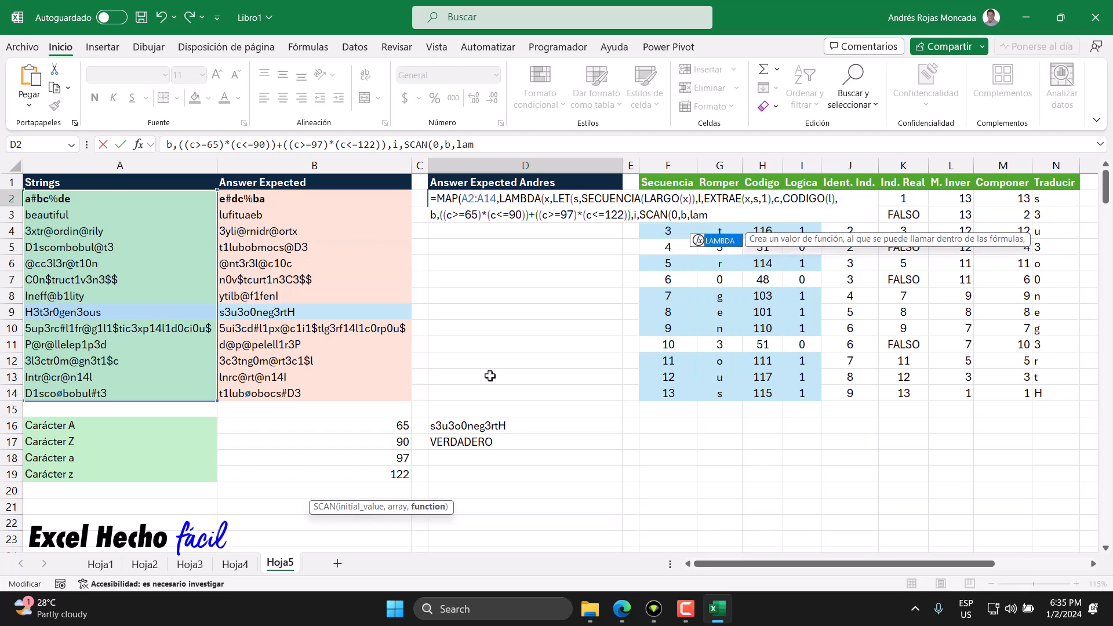
# Step: Set b as the SCAN array and add LAMBDA(a,v,a+v) as its accumulating function
pyautogui.press('Tab')
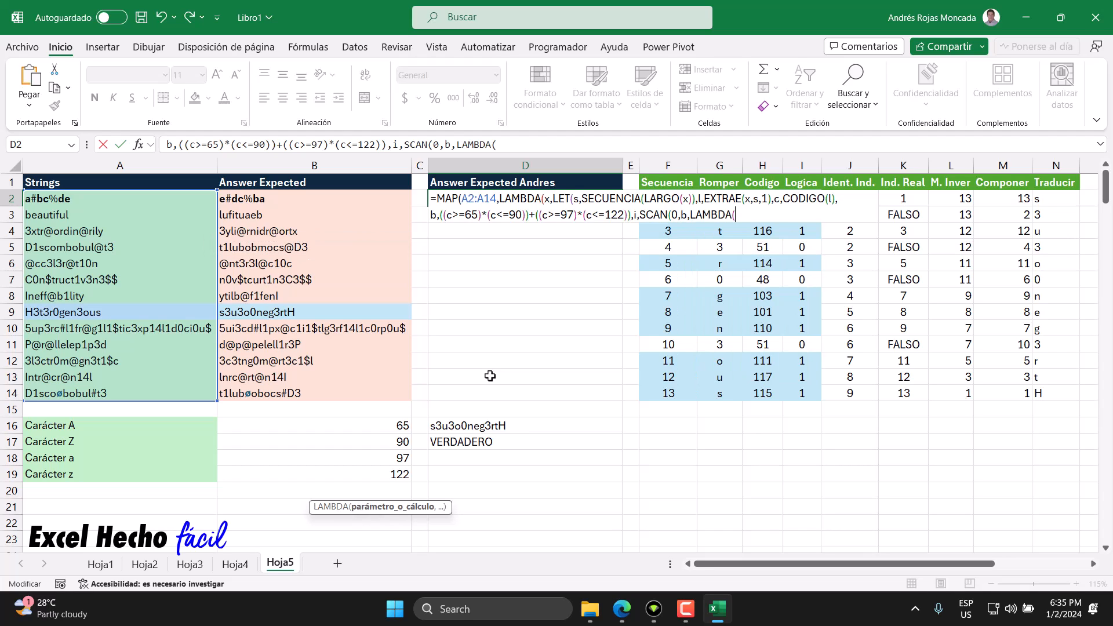
pyautogui.write('a,v,')
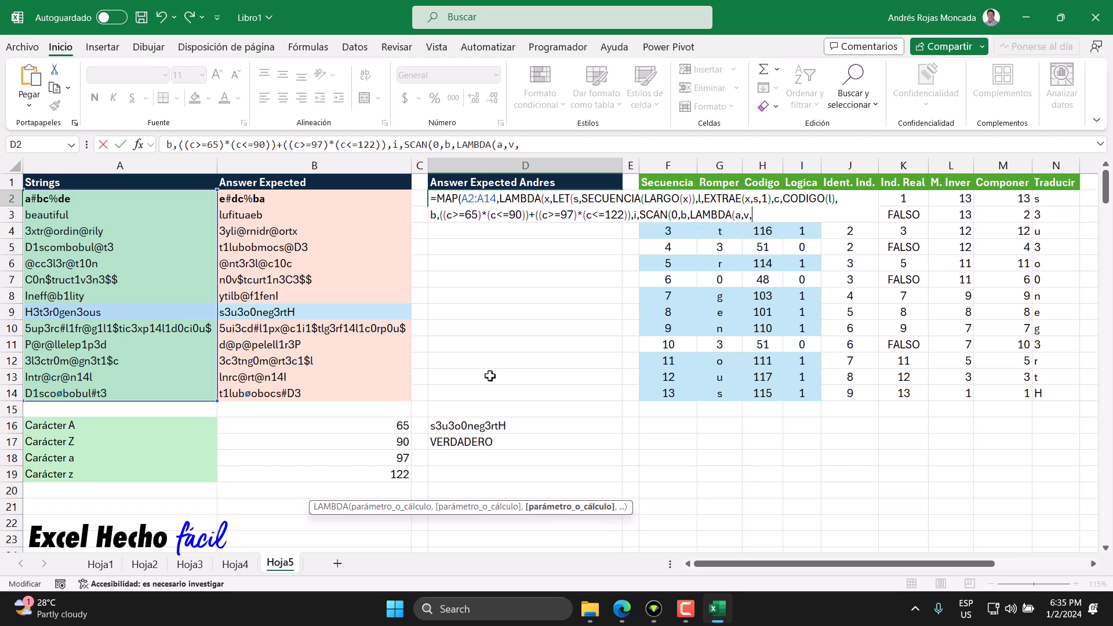
pyautogui.write('a')
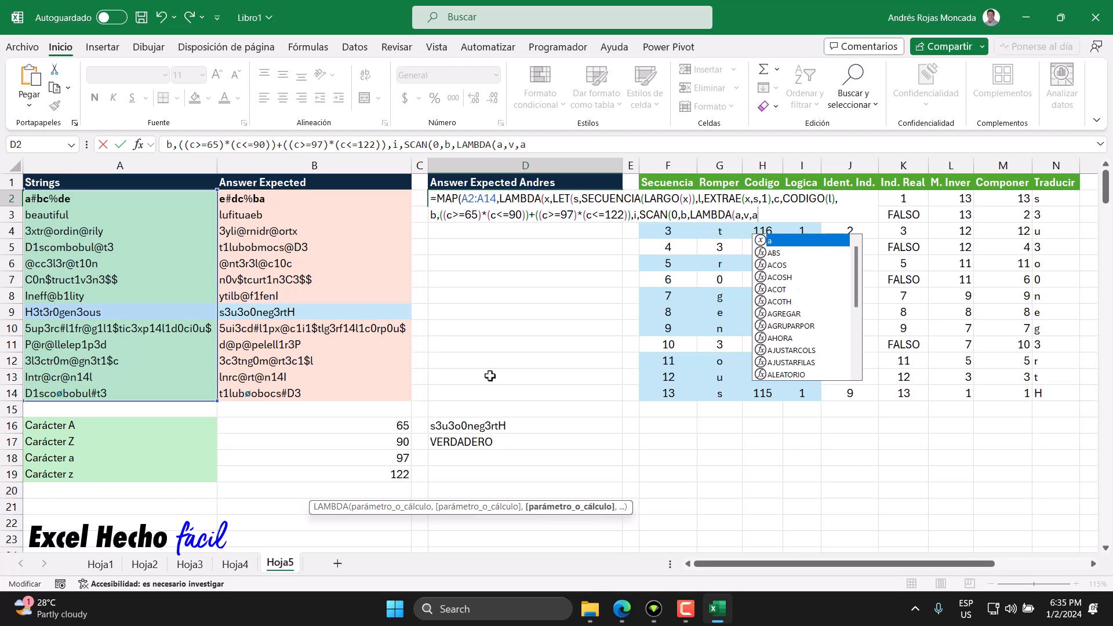
pyautogui.doubleClick(674, 215)
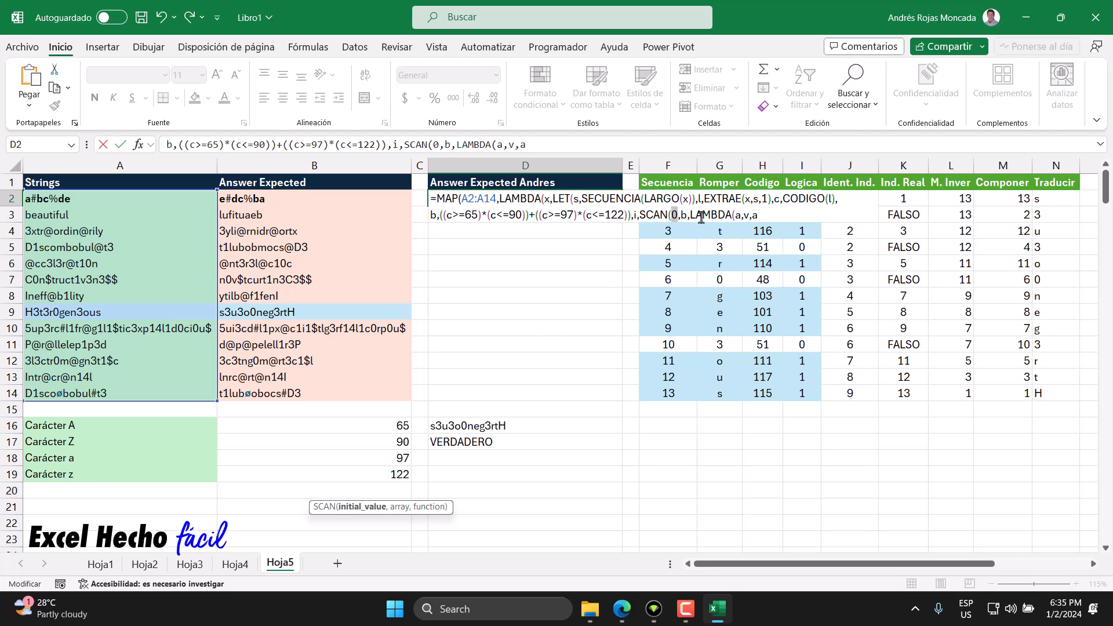
pyautogui.click(762, 216)
pyautogui.write('+v)')
# Step: Close the SCAN function, end the definition of i with a comma, and add a line break to the formula
pyautogui.doubleClick(683, 215)
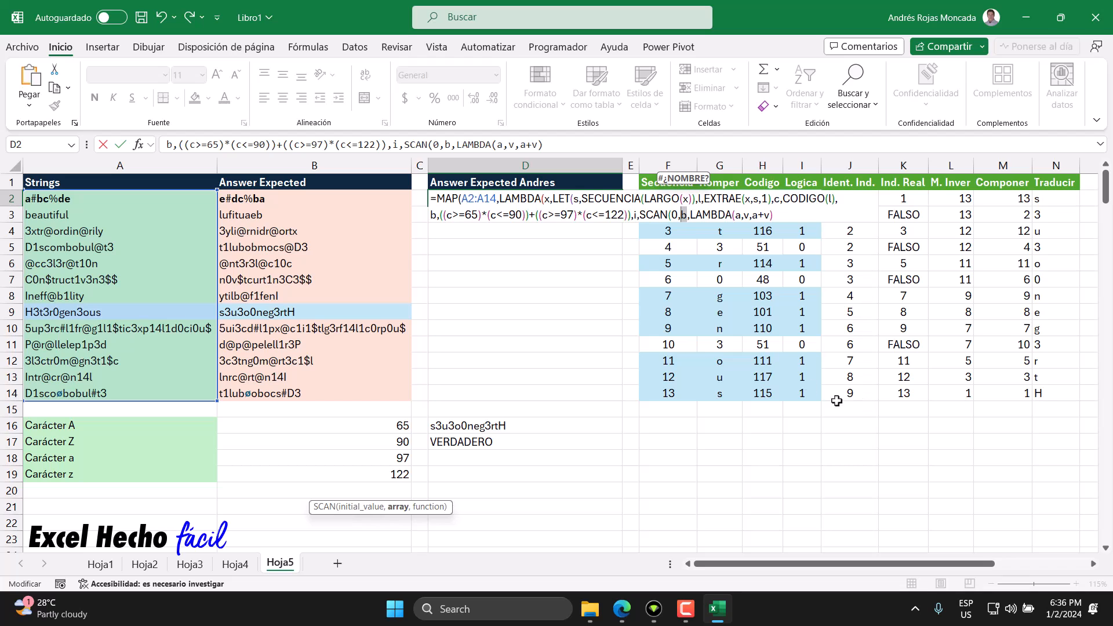
pyautogui.click(635, 215)
pyautogui.press('End')
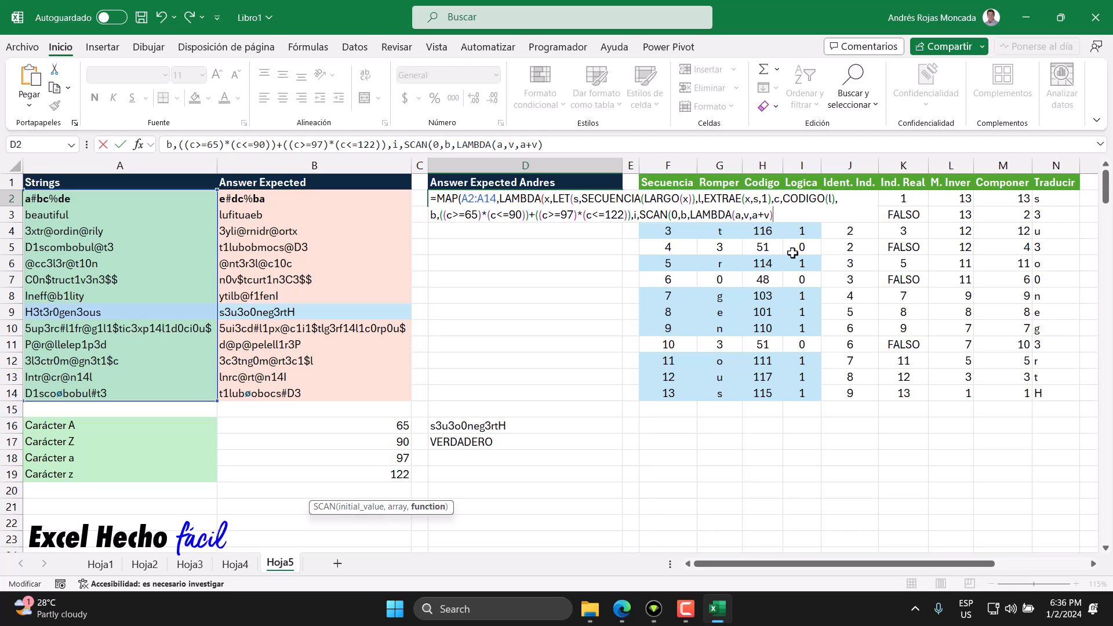
pyautogui.write('),')
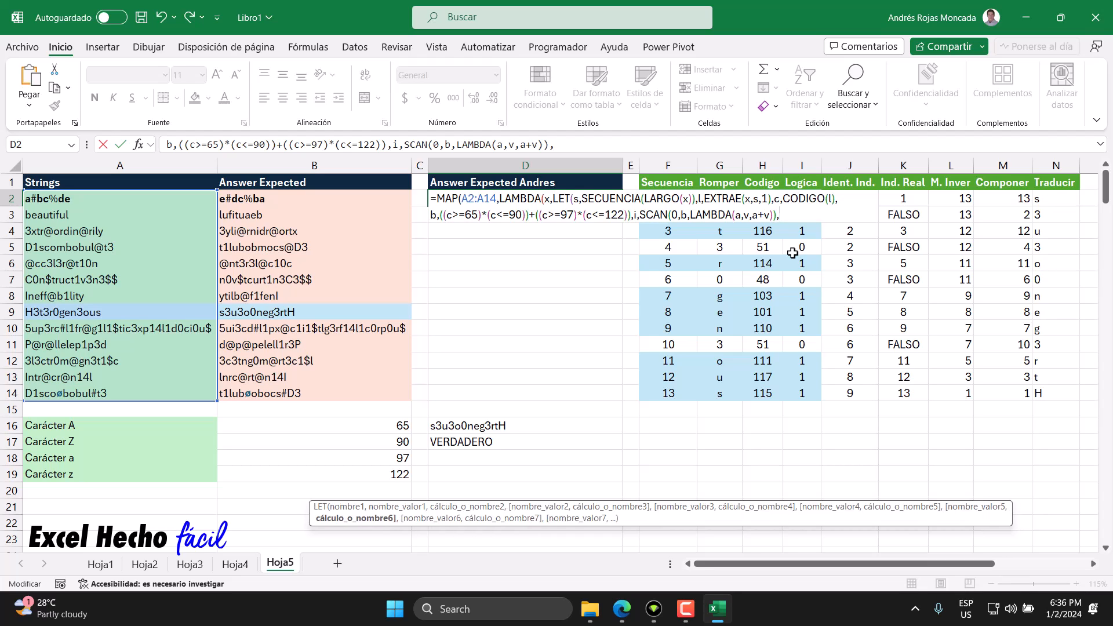
pyautogui.hotkey('alt', 'Return')
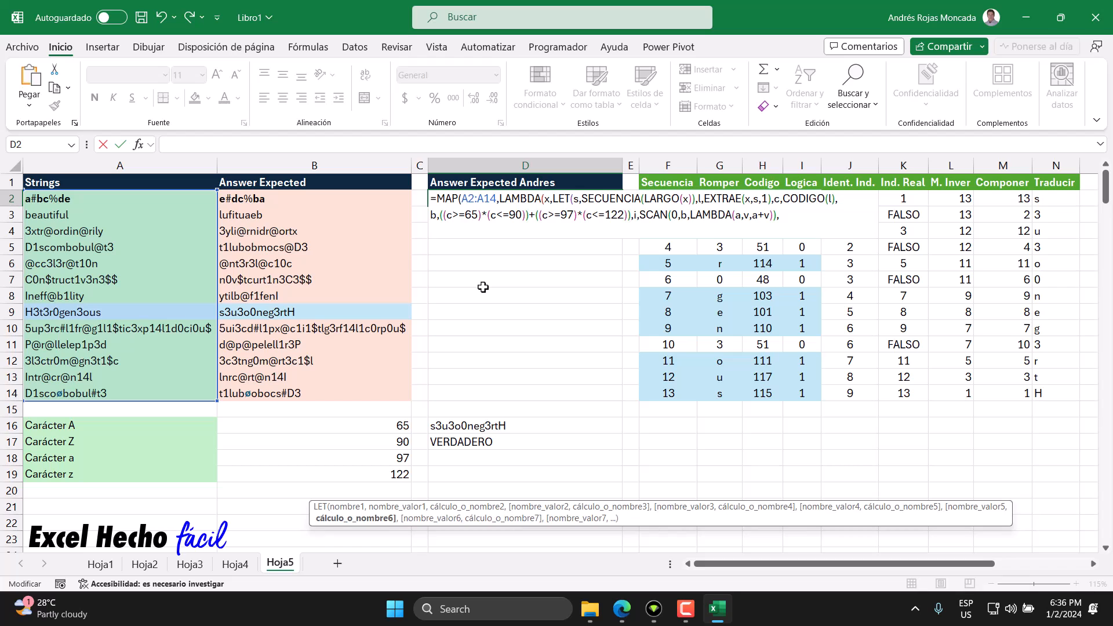
# Step: Open an SI function on the third line of the formula with b as its logical test
pyautogui.write('SI(')
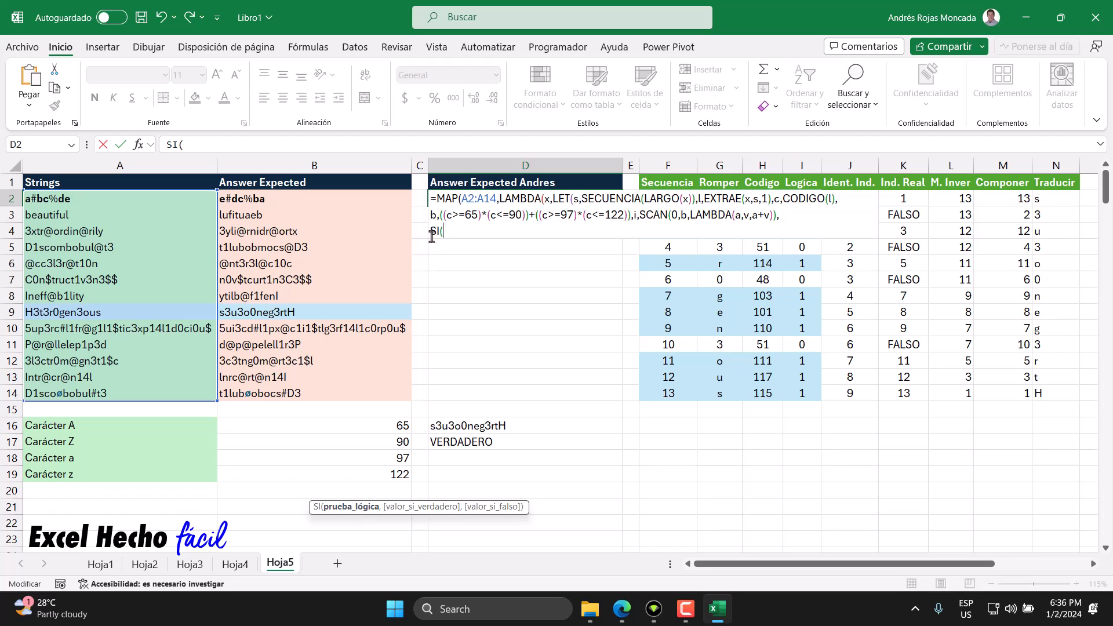
pyautogui.click(433, 215)
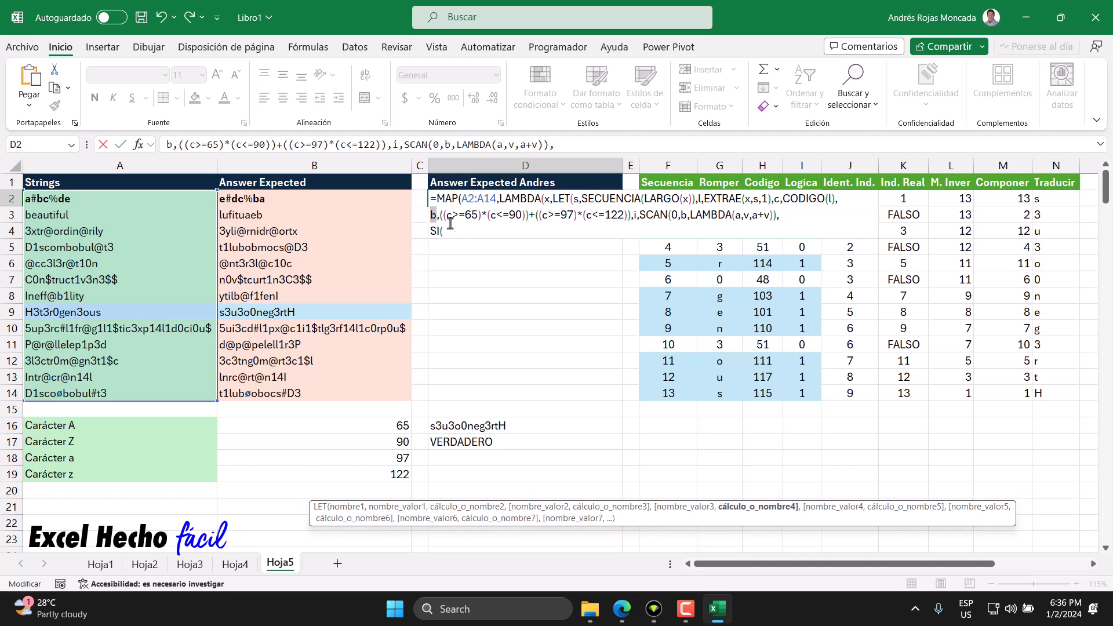
pyautogui.click(454, 234)
pyautogui.write('b,')
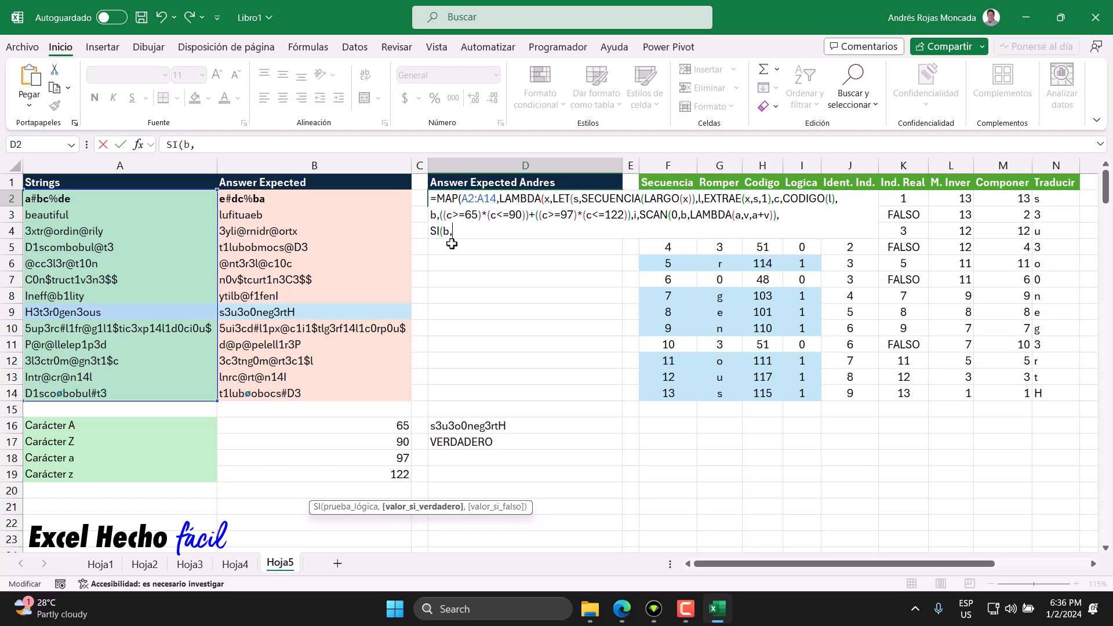
pyautogui.moveTo(450, 233); pyautogui.dragTo(445, 233)
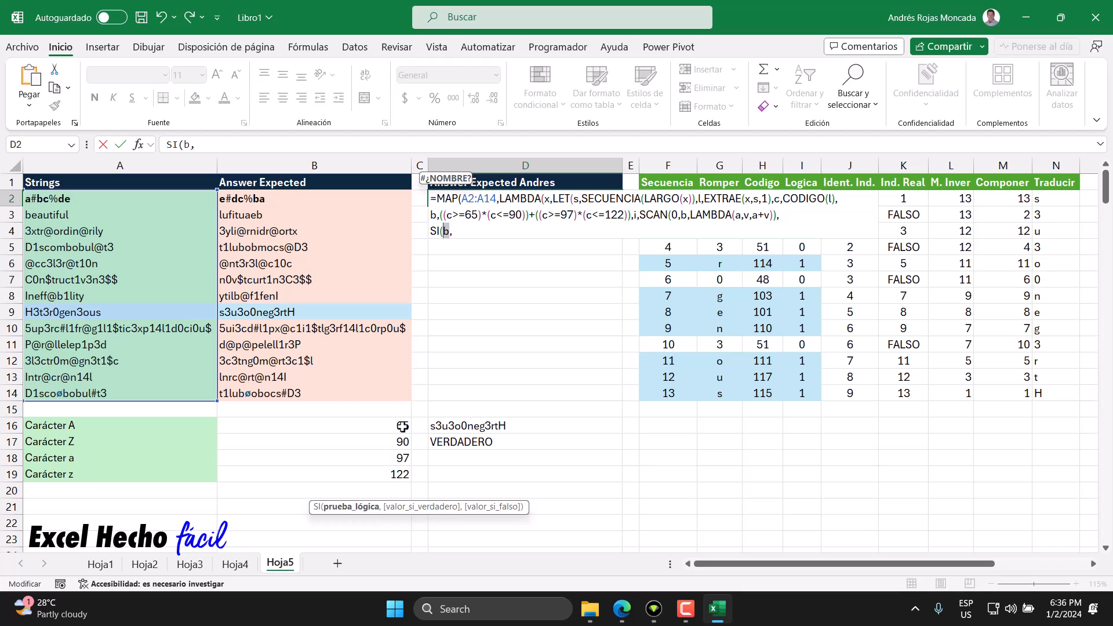
pyautogui.click(475, 229)
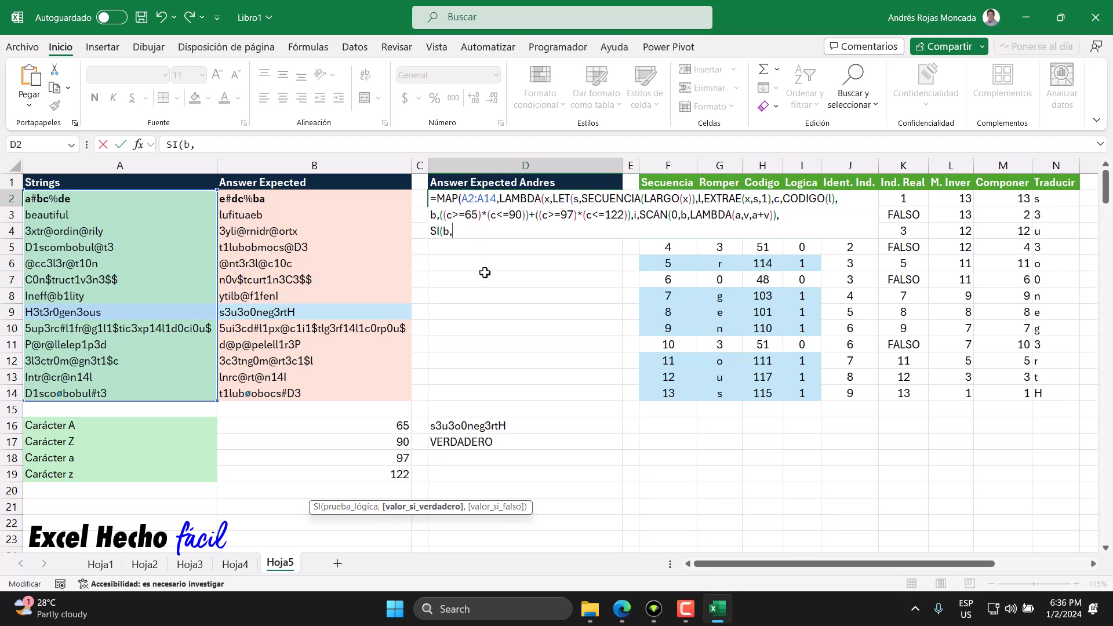
# Step: Complete the SI function on the formula's third line with s as its value if true and close it
pyautogui.write('s')
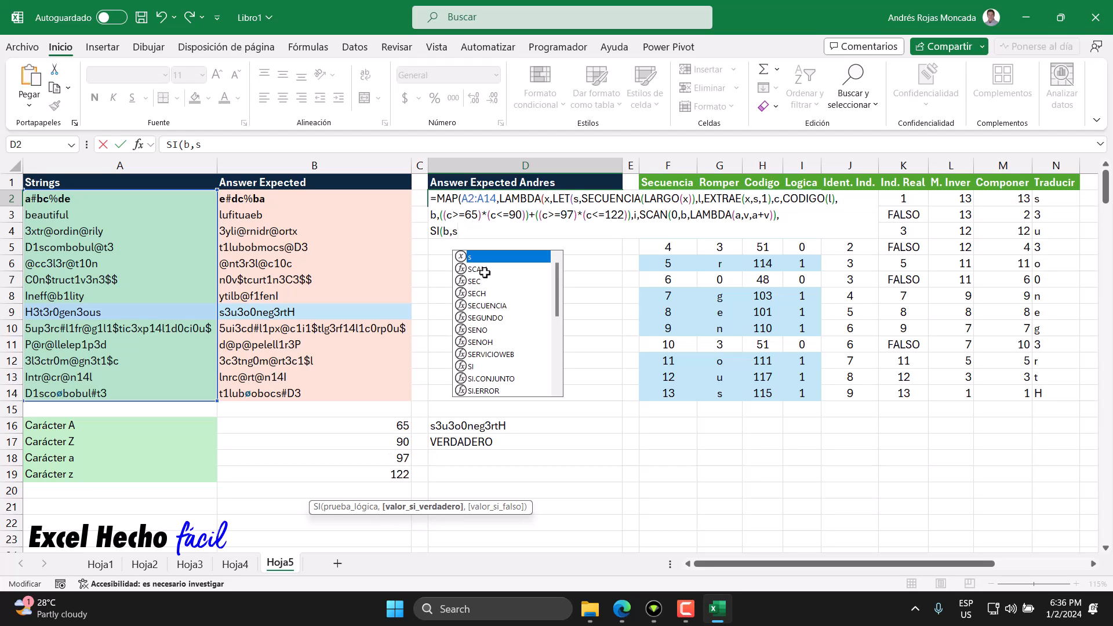
pyautogui.write(')')
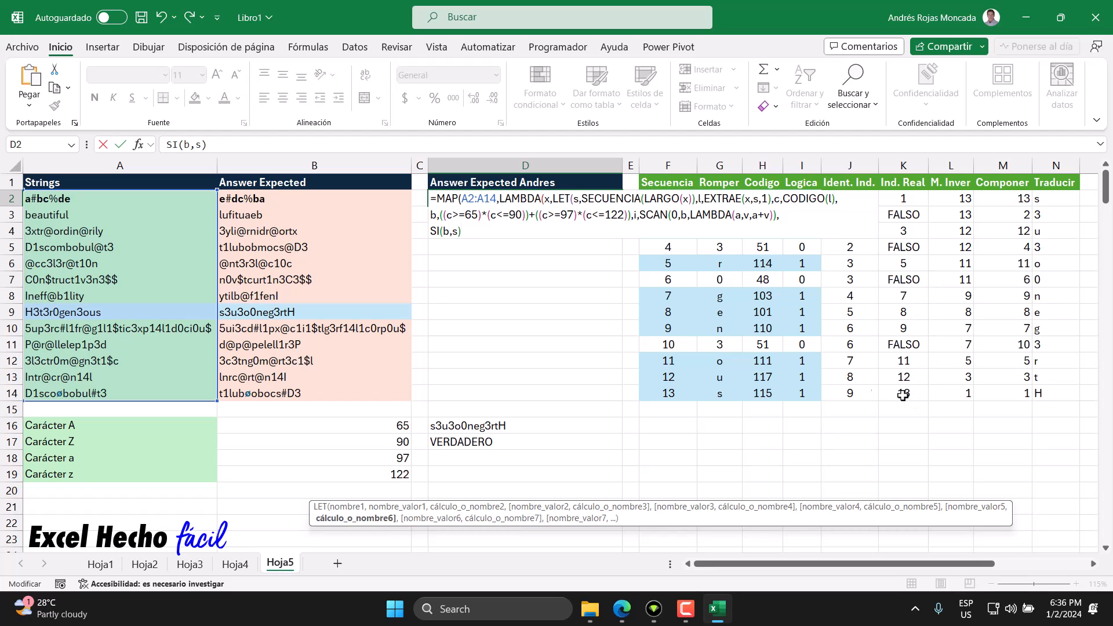
pyautogui.moveTo(462, 232); pyautogui.dragTo(430, 231)
pyautogui.click(461, 232)
pyautogui.press('BackSpace')
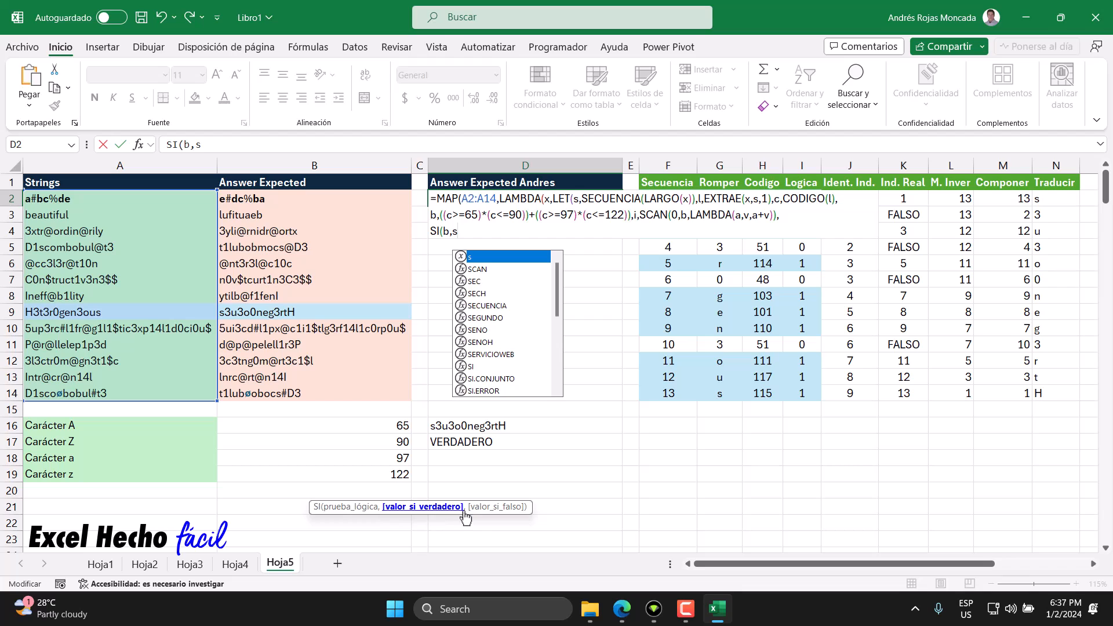
pyautogui.write(')')
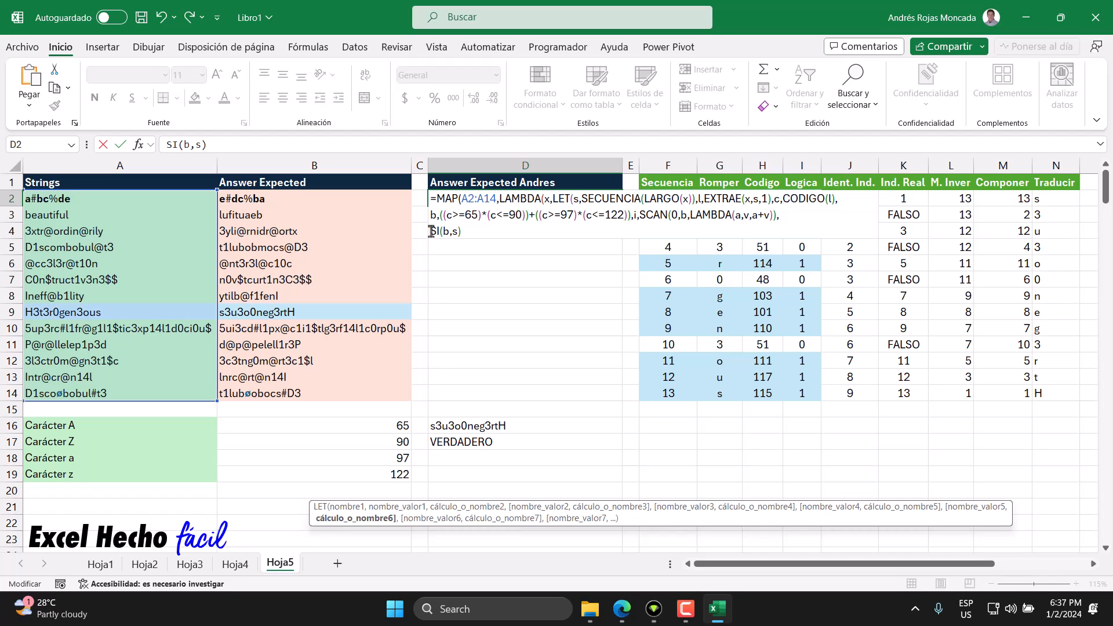
# Step: Wrap SI(b,s) in a K.ESIMO.MAYOR function as its array argument, followed by a comma
pyautogui.write('k.')
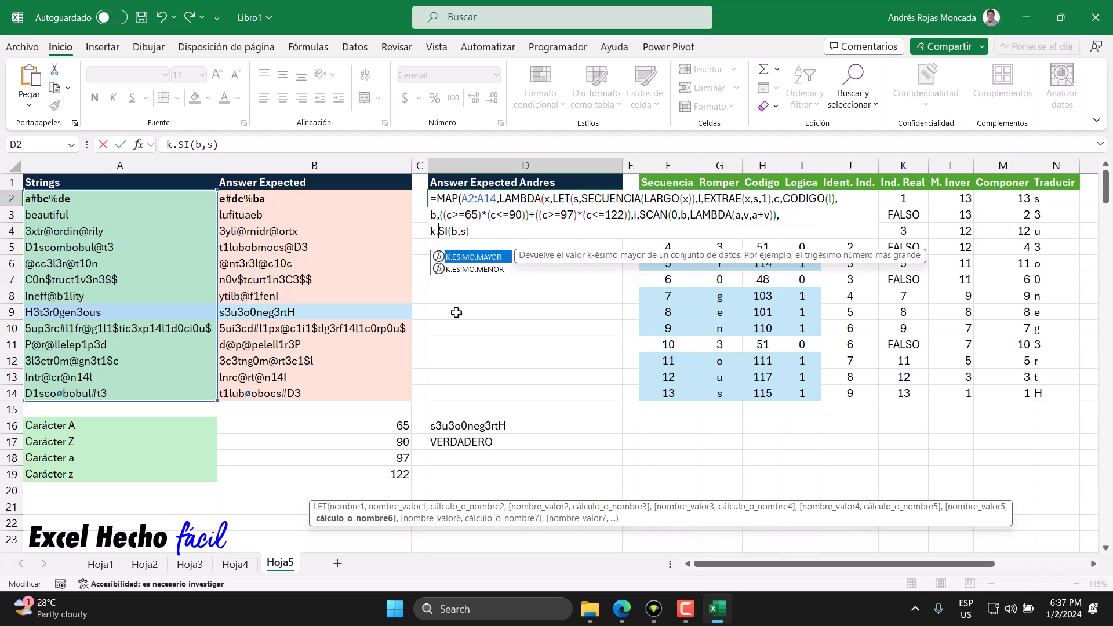
pyautogui.press('Tab')
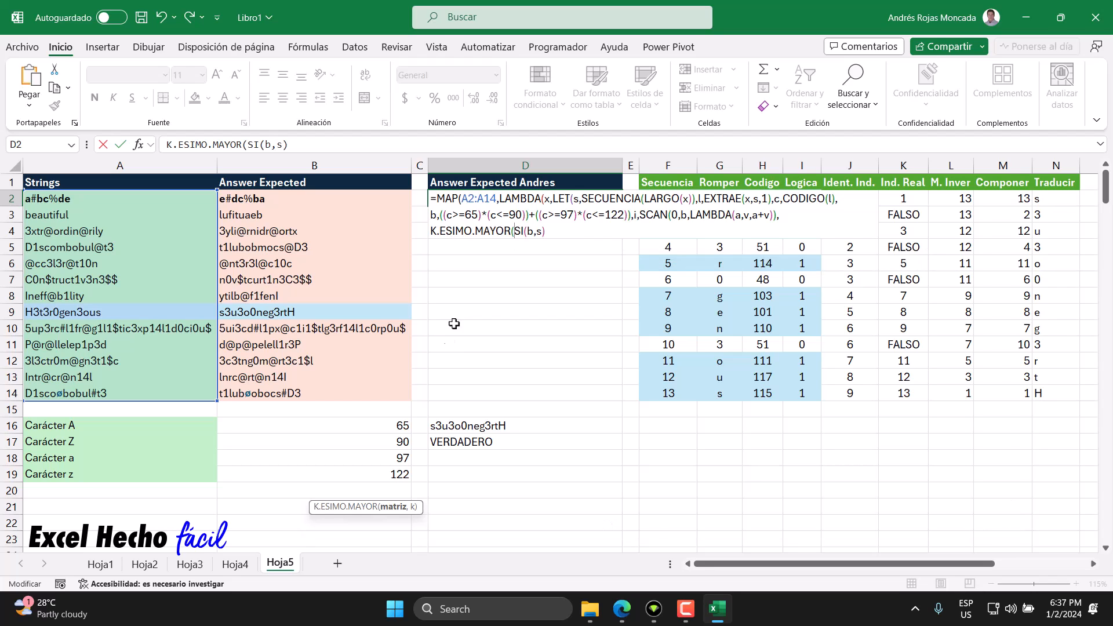
pyautogui.hotkey('shift', 'End')
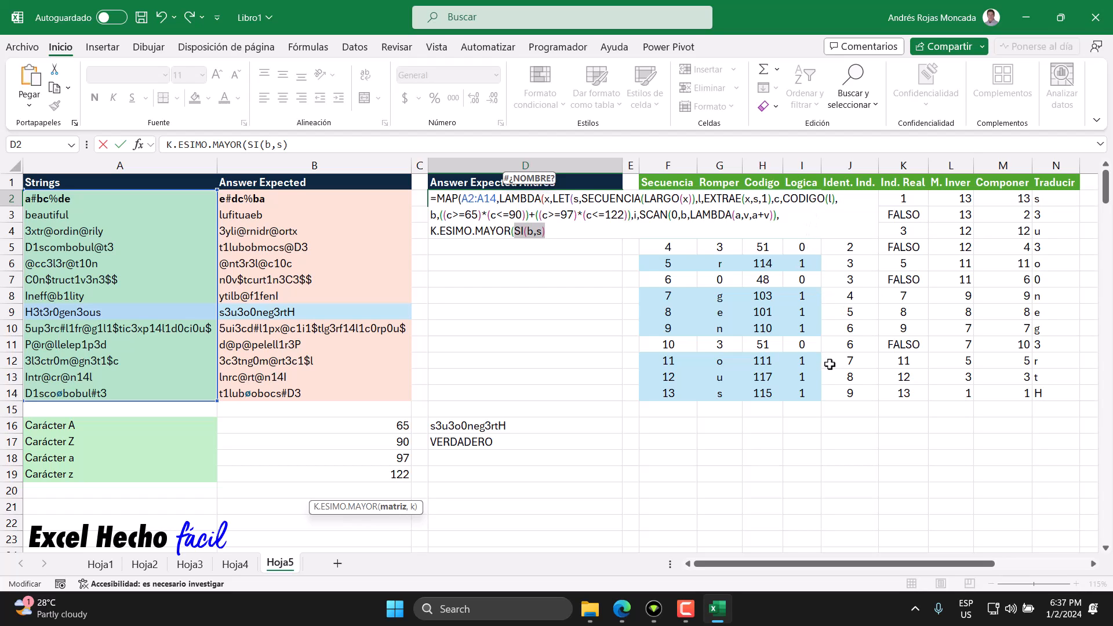
pyautogui.click(549, 233)
pyautogui.write(',')
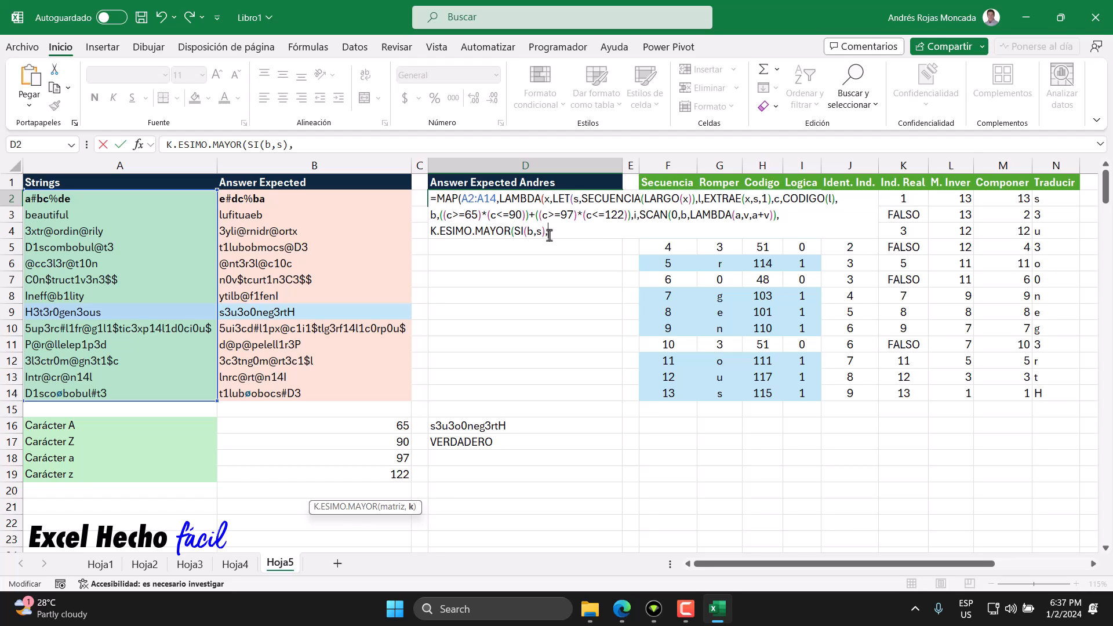
# Step: Set i as the k argument of K.ESIMO.MAYOR and close the function
pyautogui.click(635, 215)
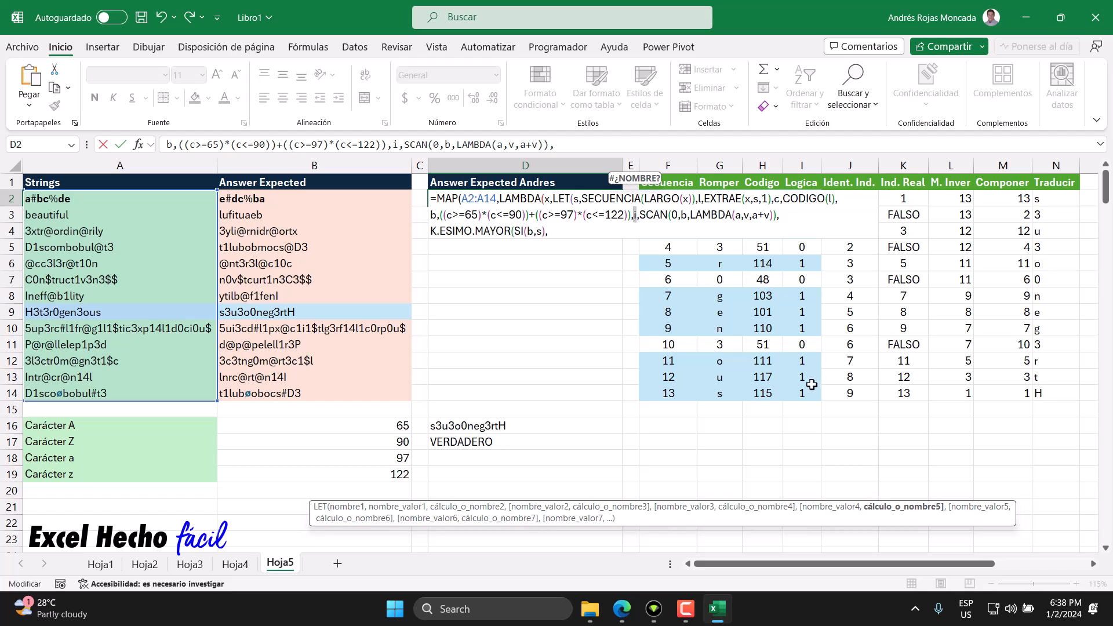
pyautogui.click(578, 233)
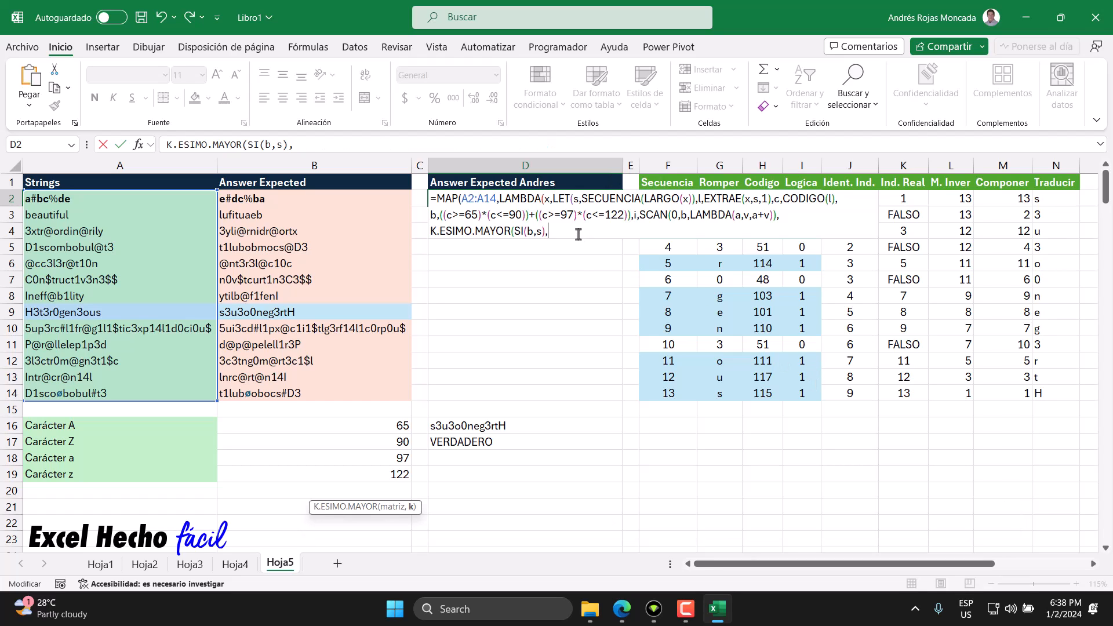
pyautogui.write('i')
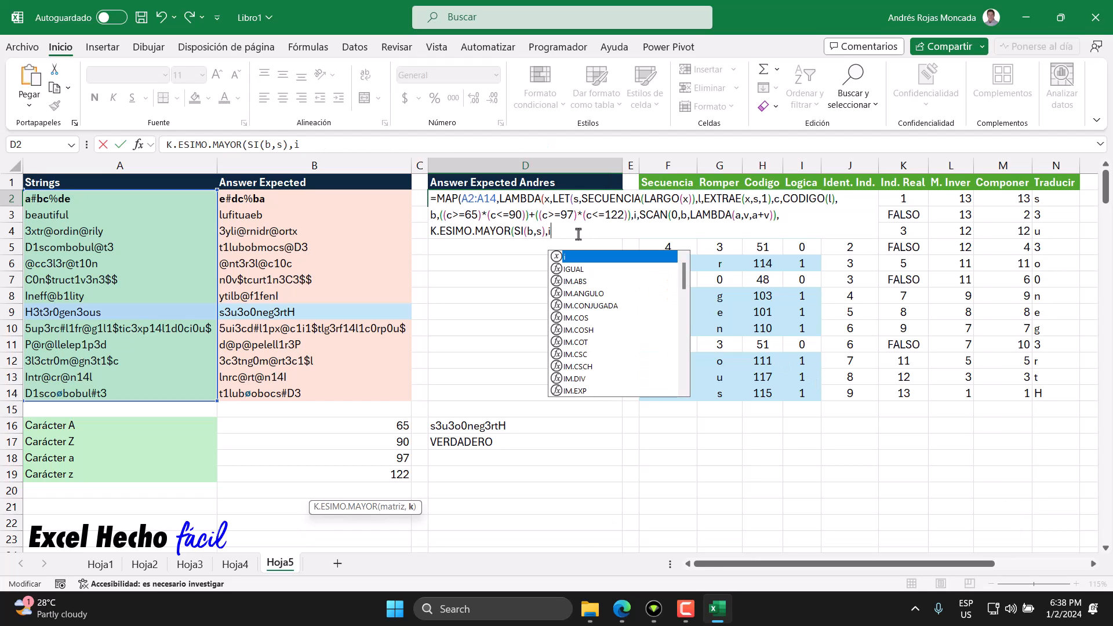
pyautogui.write(')')
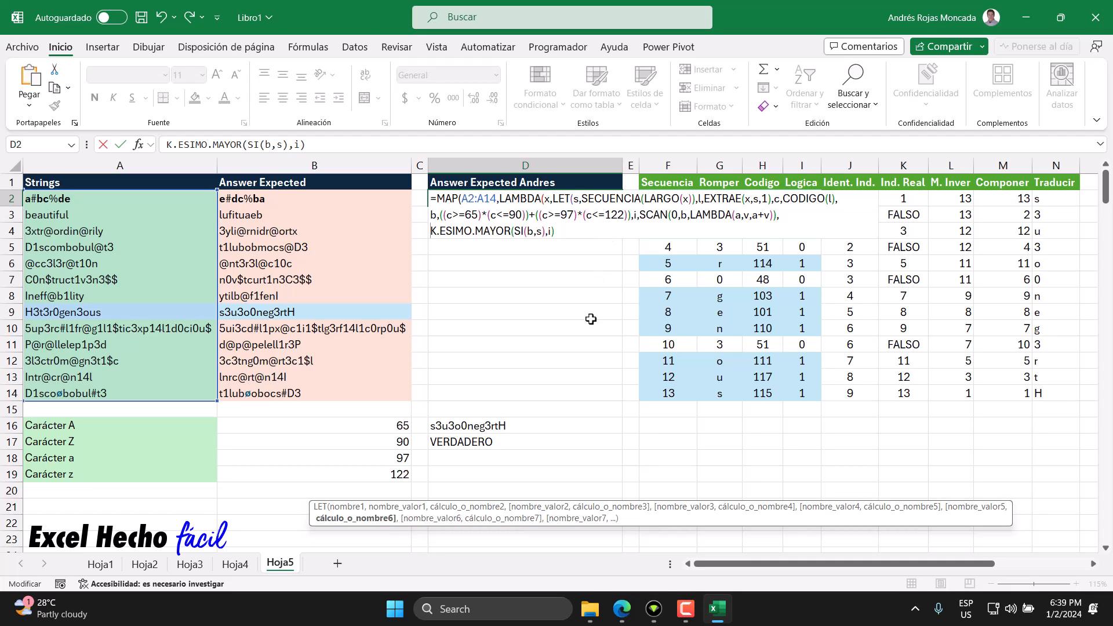
# Step: Wrap K.ESIMO.MAYOR in an SI function with b as the logical test and s as the value if false
pyautogui.write('SI(')
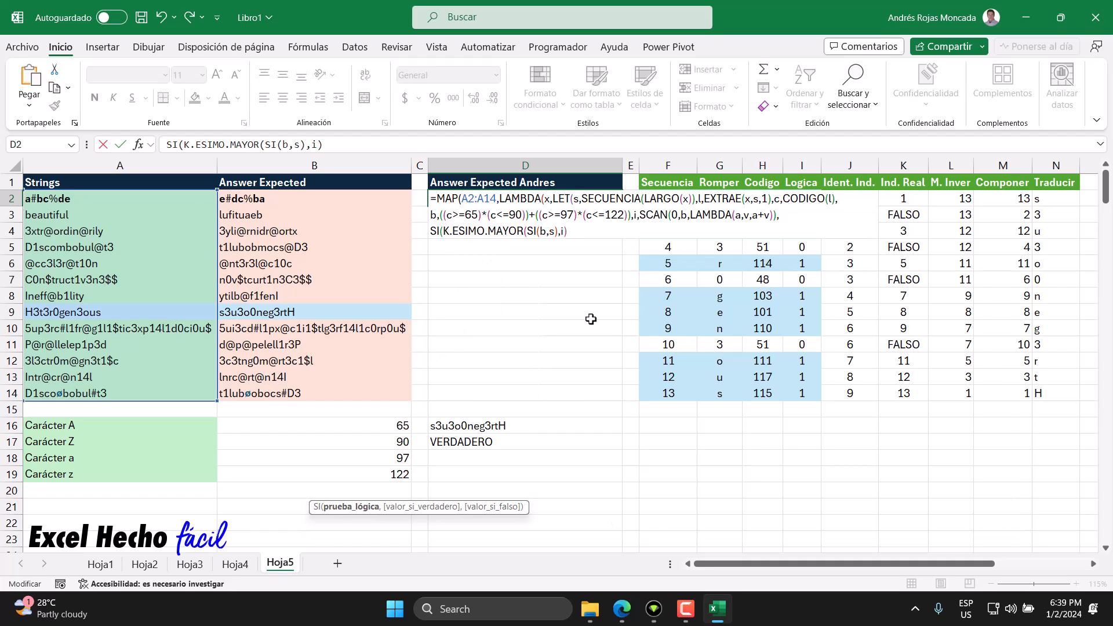
pyautogui.write('b,')
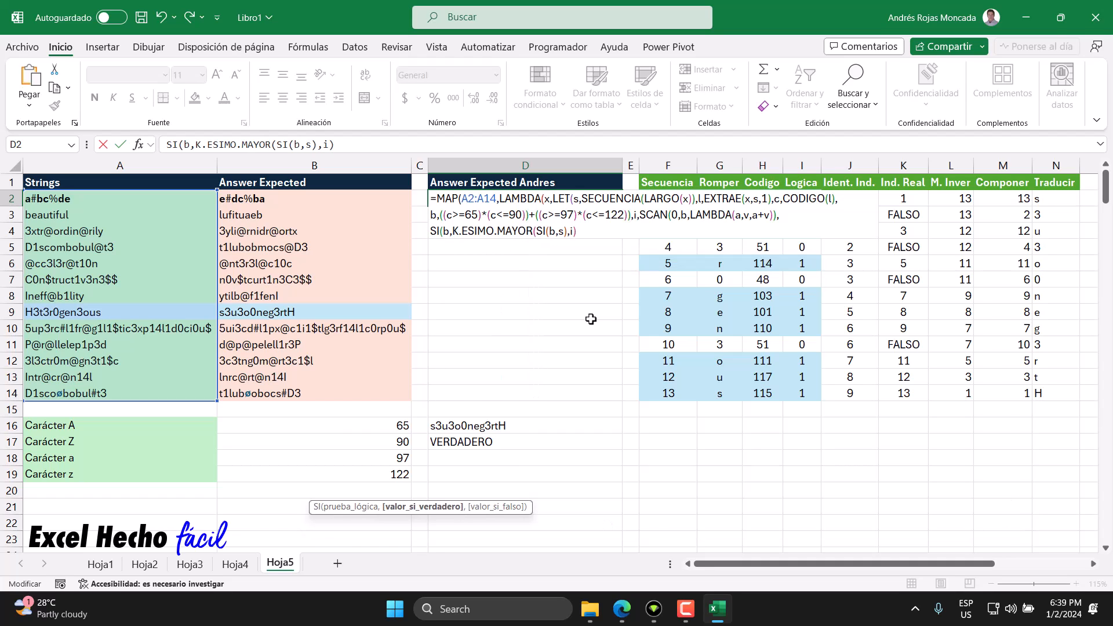
pyautogui.doubleClick(444, 231)
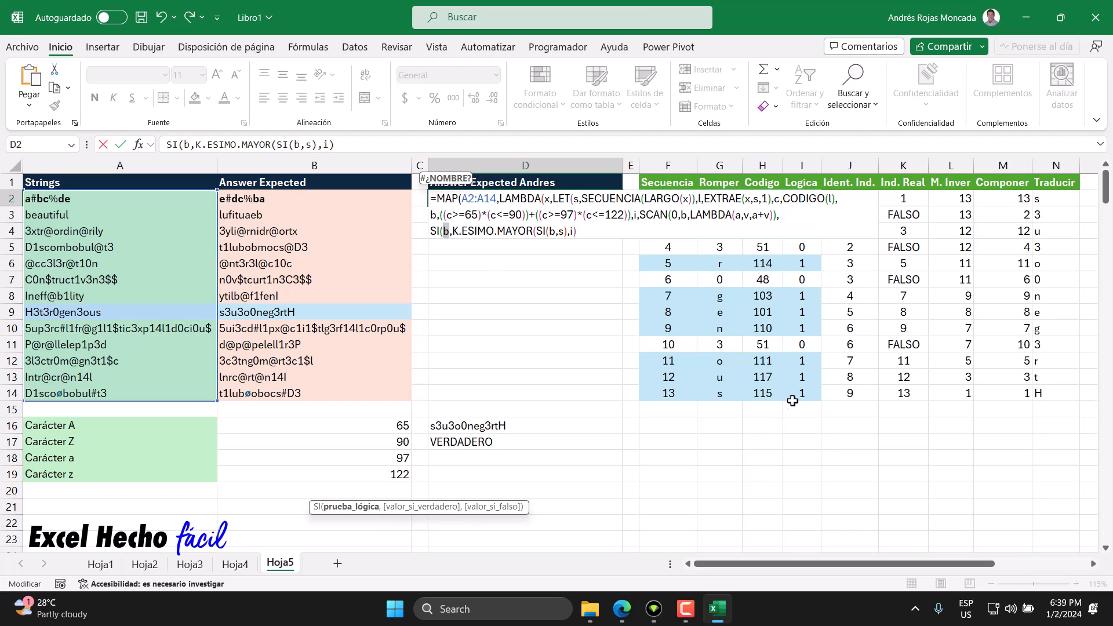
pyautogui.click(594, 234)
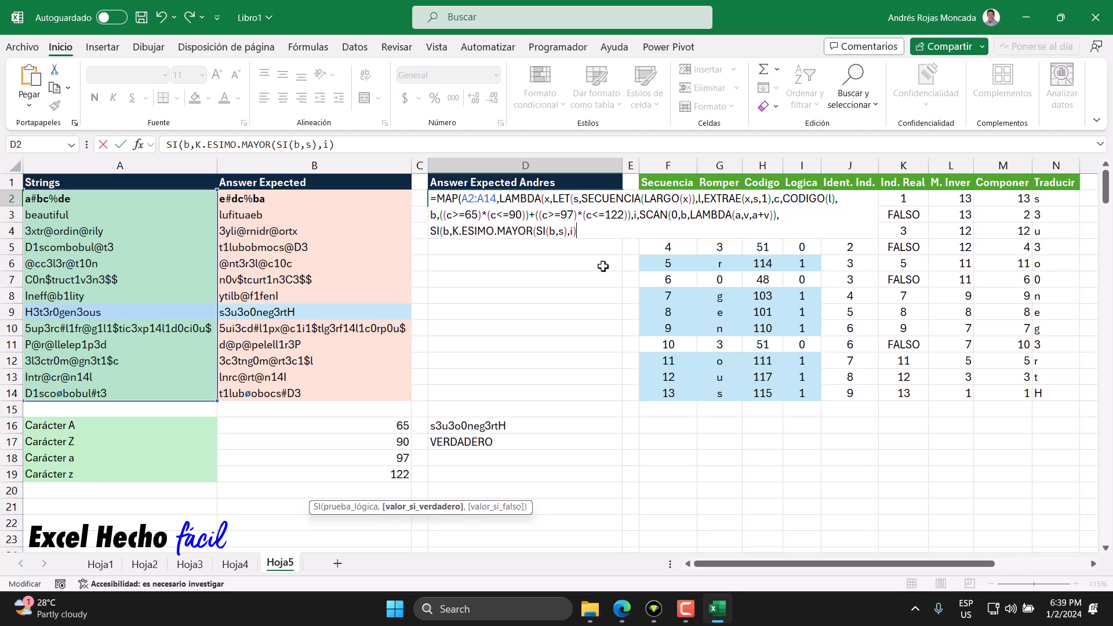
pyautogui.write(',')
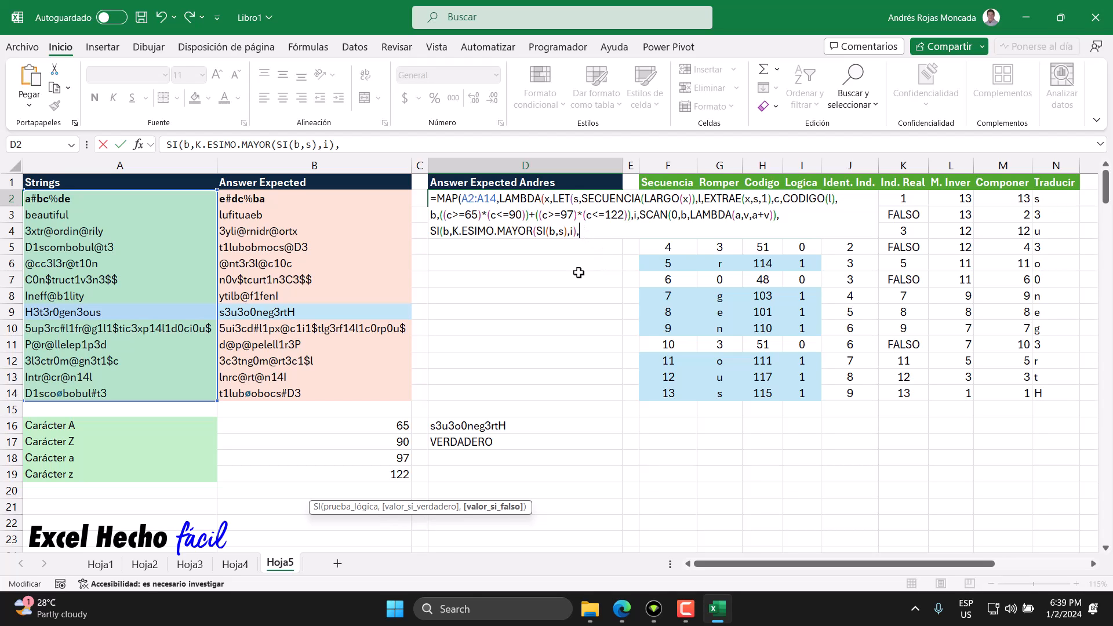
pyautogui.write('s')
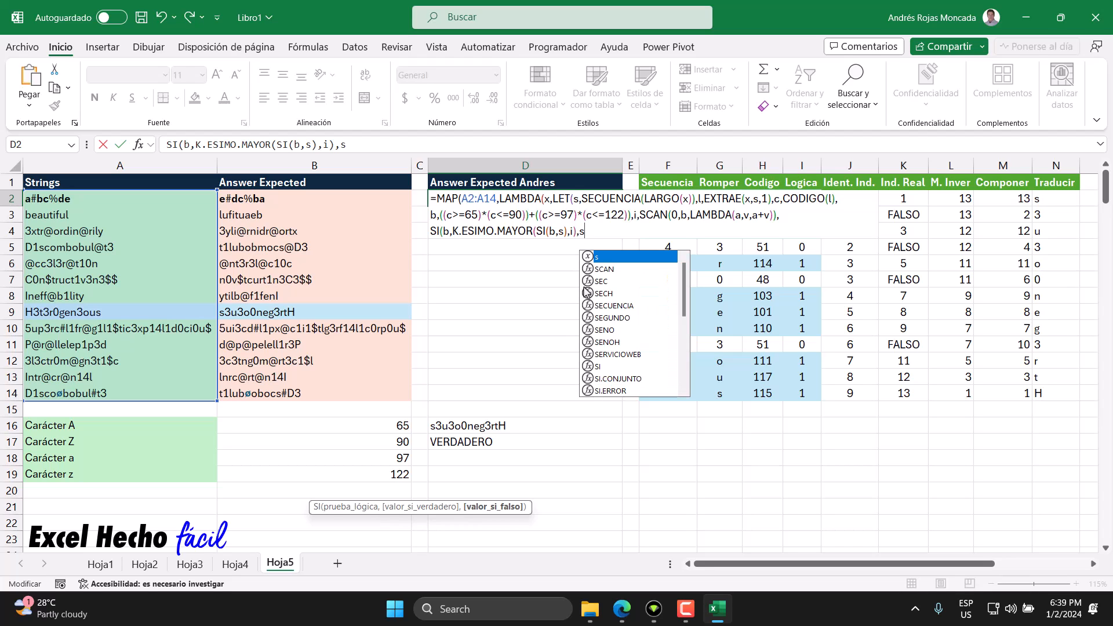
pyautogui.write(')')
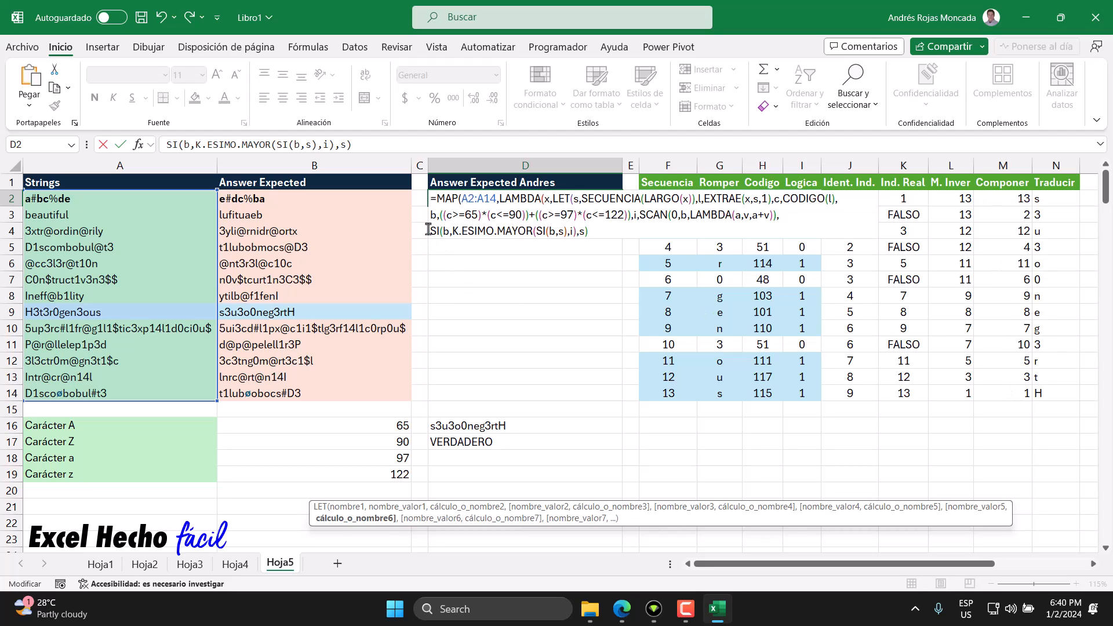
# Step: Wrap the outer SI in an ELEGIRFILAS function with l as the array and the SI expression as the row numbers
pyautogui.moveTo(452, 231); pyautogui.dragTo(585, 232)
pyautogui.click(591, 231)
pyautogui.moveTo(431, 231); pyautogui.dragTo(605, 237)
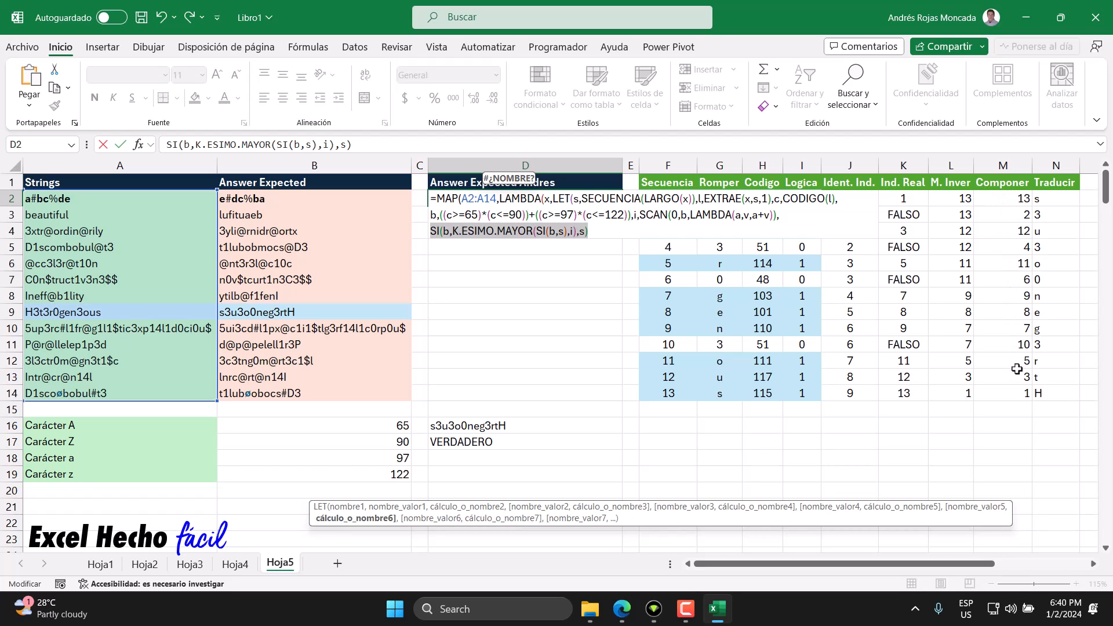
pyautogui.press('Left')
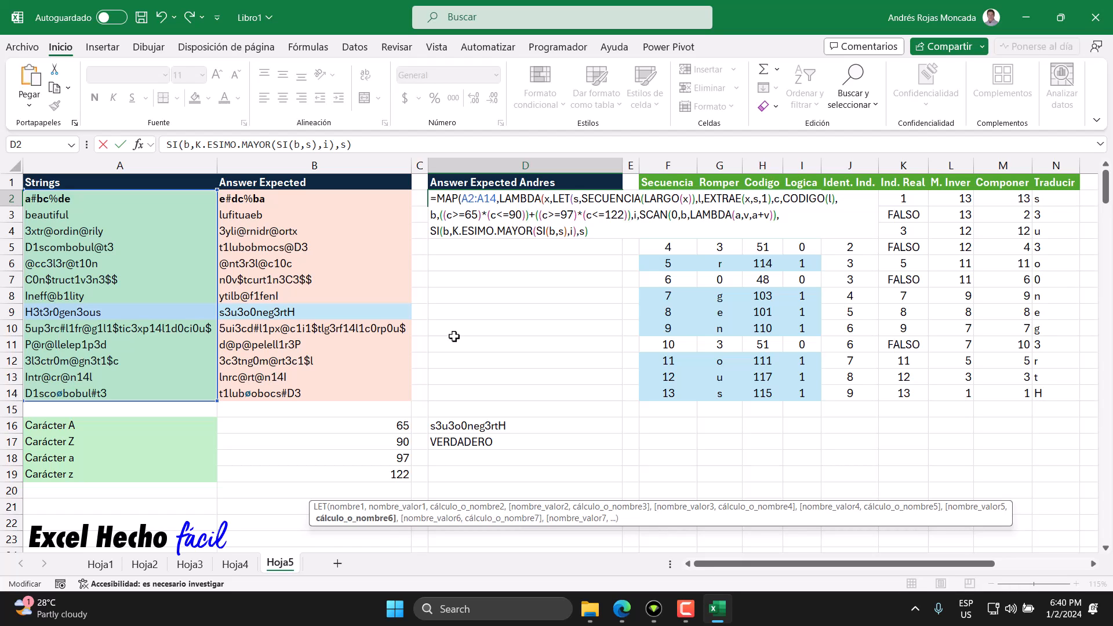
pyautogui.write('ELEGIRFILAS(')
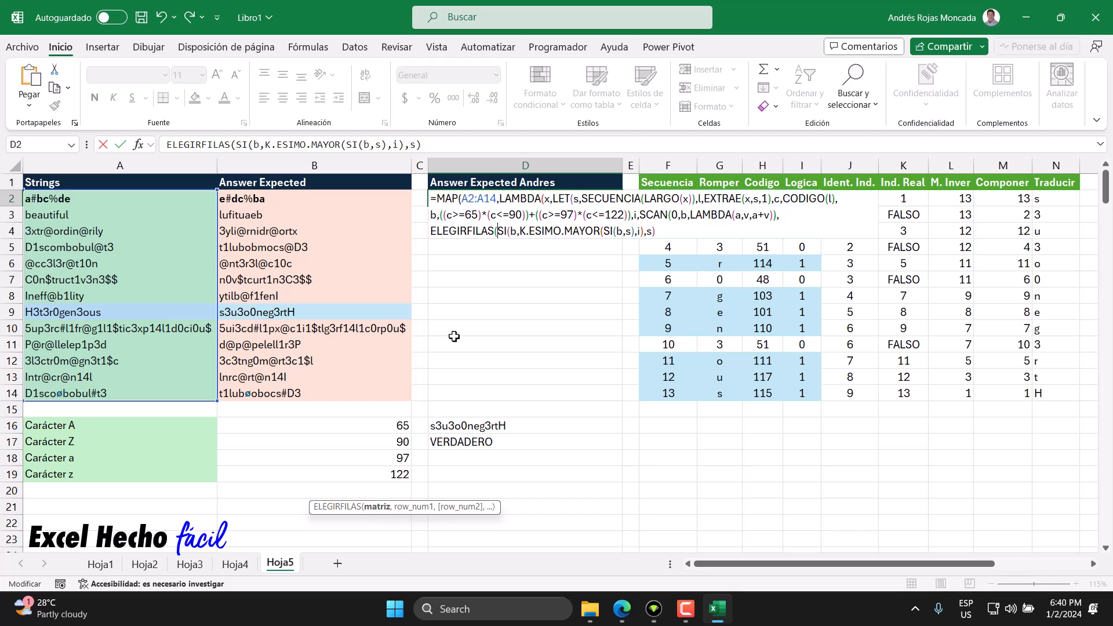
pyautogui.click(695, 199)
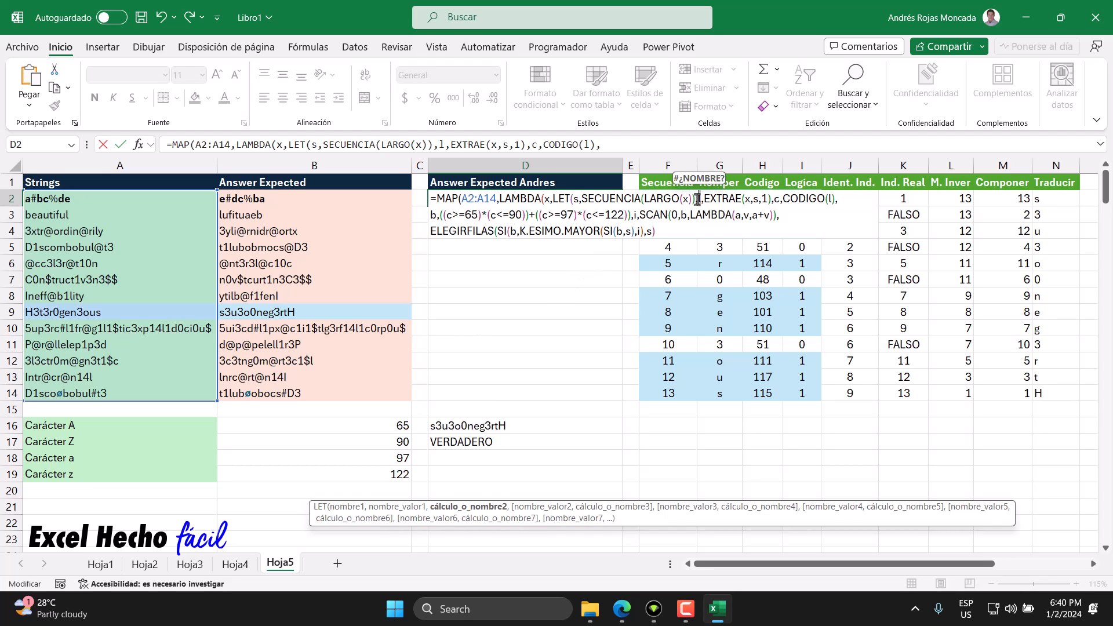
pyautogui.click(497, 231)
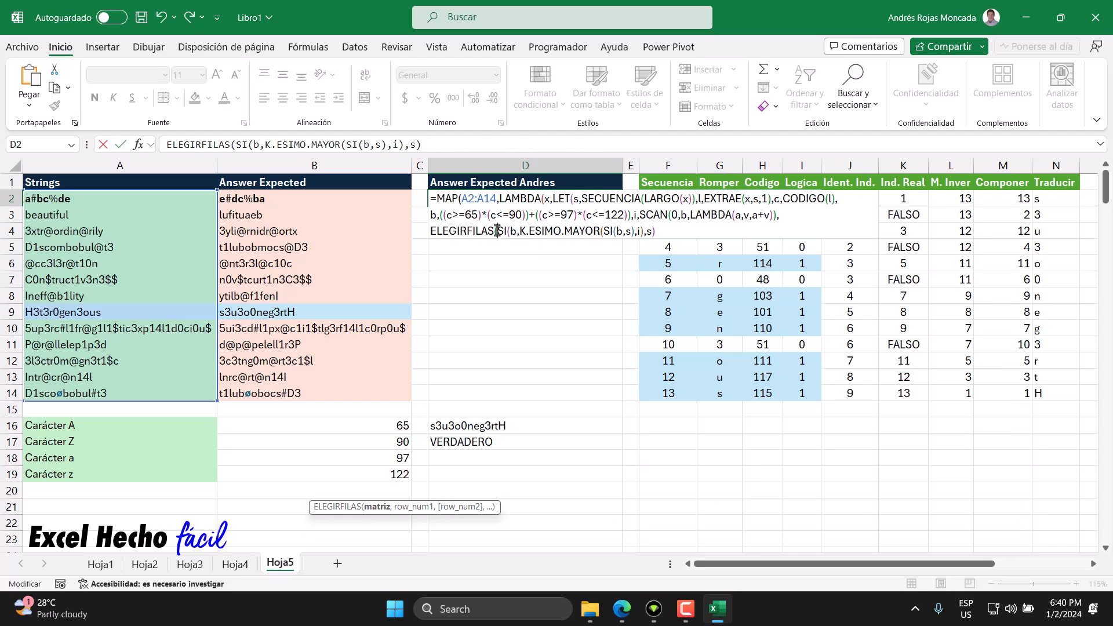
pyautogui.write('l,')
pyautogui.click(400, 507)
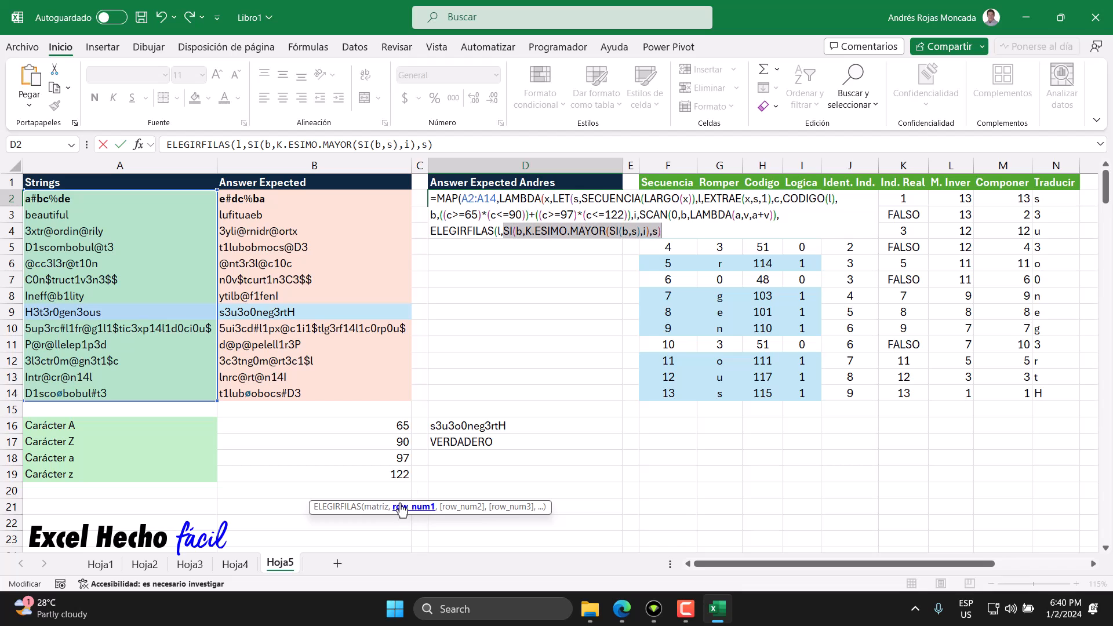
pyautogui.click(664, 232)
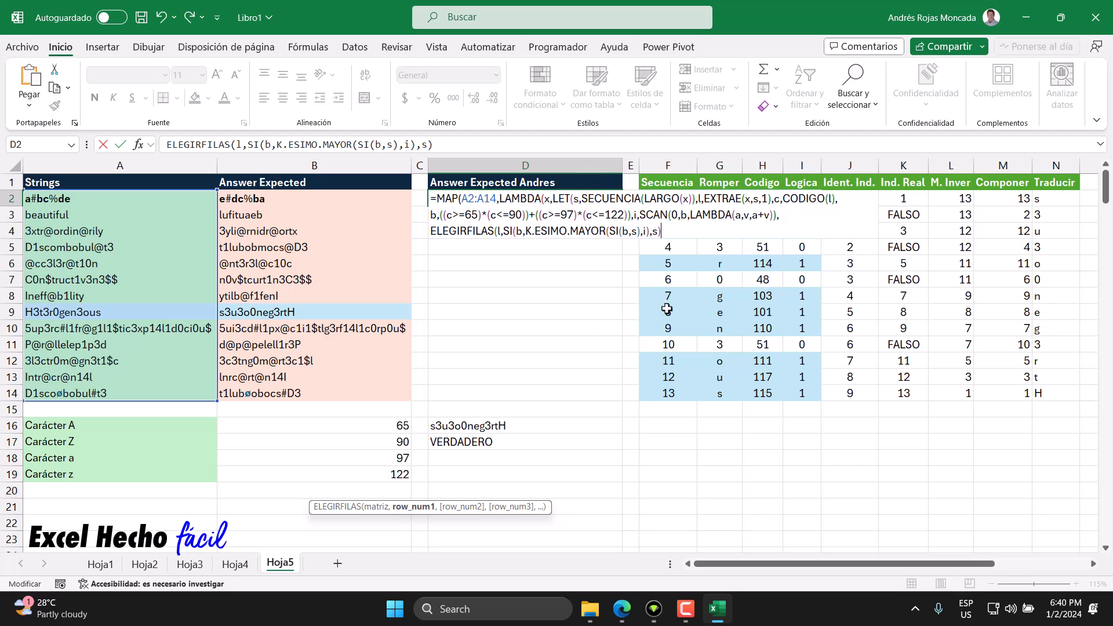
pyautogui.write(')')
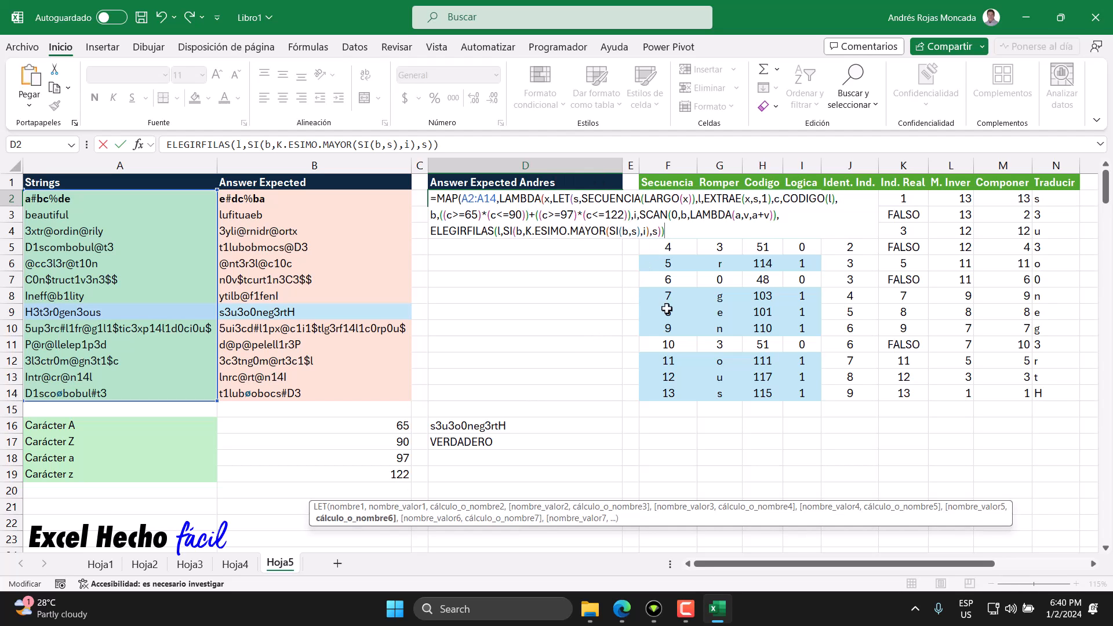
pyautogui.click(430, 232)
pyautogui.write('cpon')
pyautogui.press('Delete')
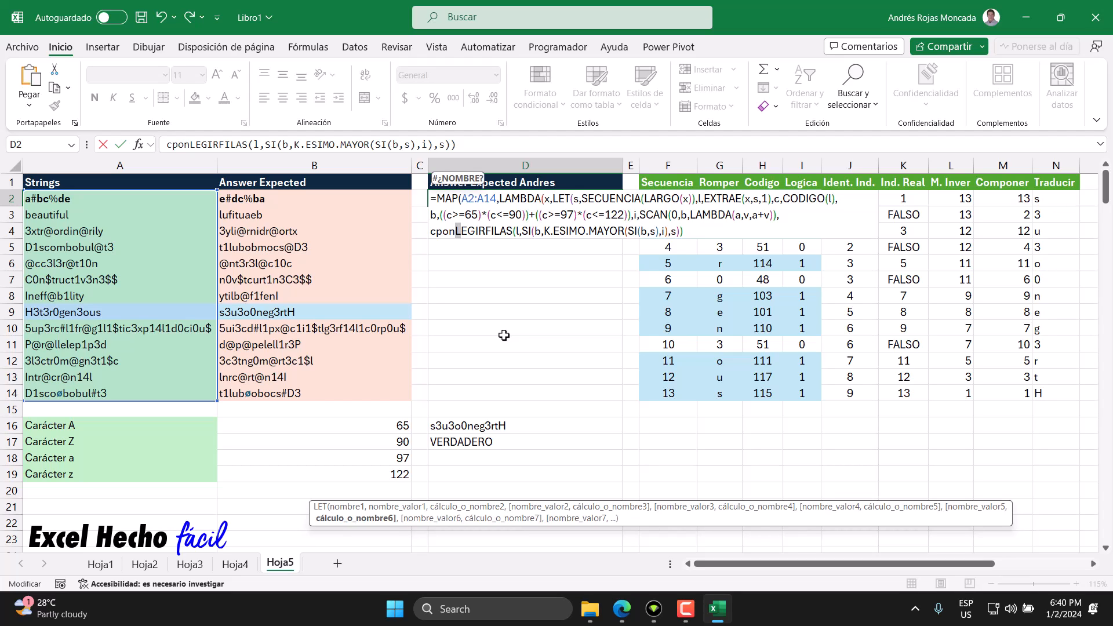
pyautogui.write('e')
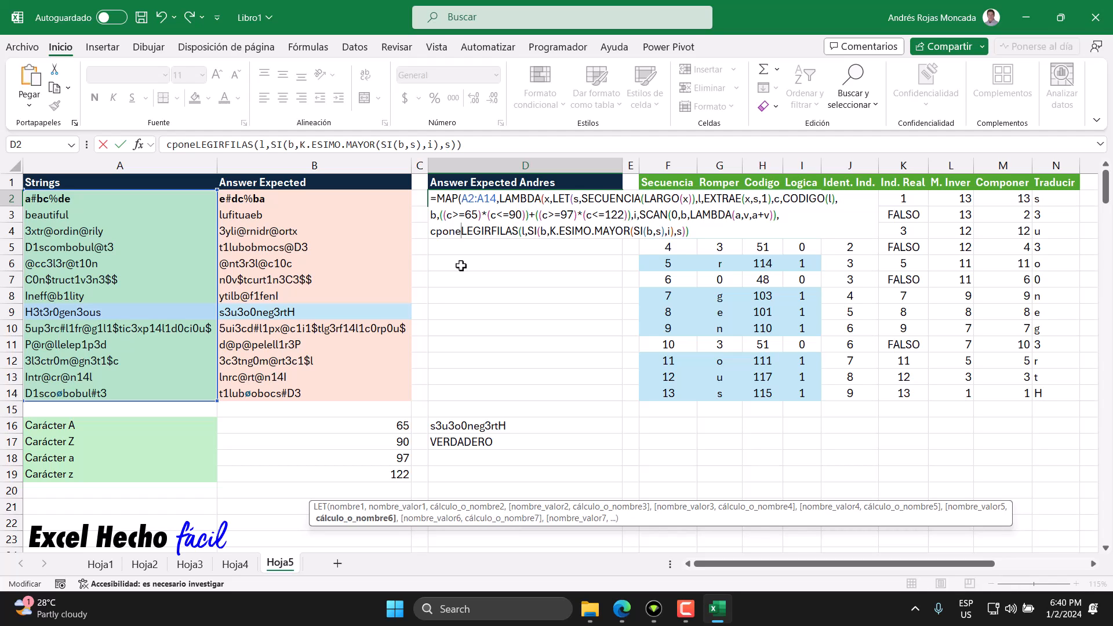
pyautogui.moveTo(517, 232); pyautogui.dragTo(432, 237)
pyautogui.write('ele')
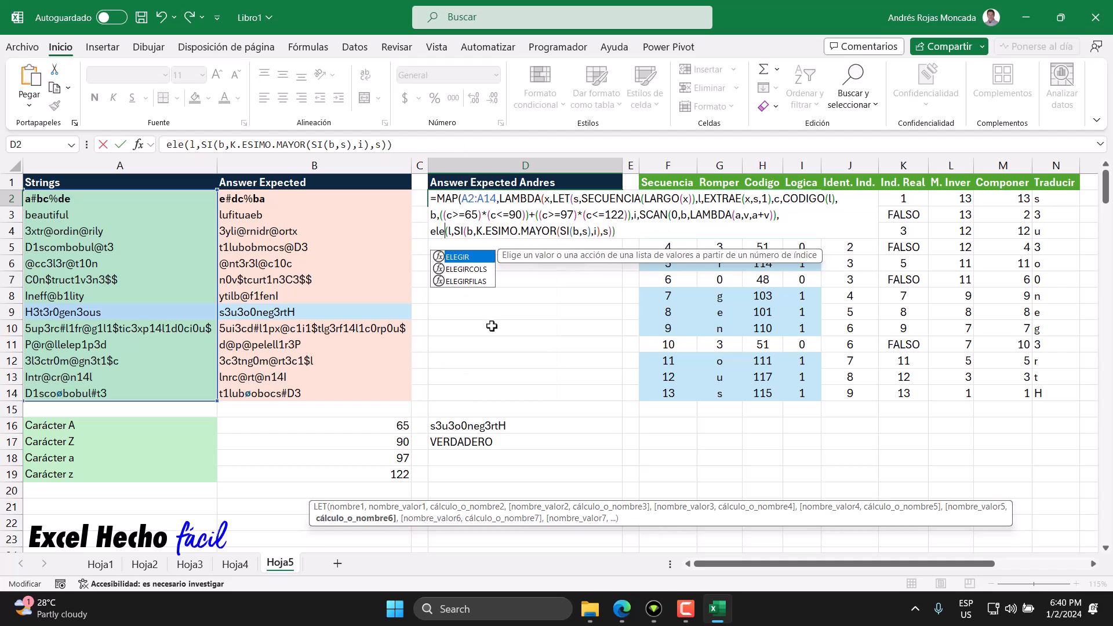
pyautogui.press('Down')
pyautogui.press('Down')
pyautogui.press('Tab')
pyautogui.click(667, 230)
# Step: Wrap the ELEGIRFILAS expression in a CONCAT function and close it
pyautogui.click(430, 231)
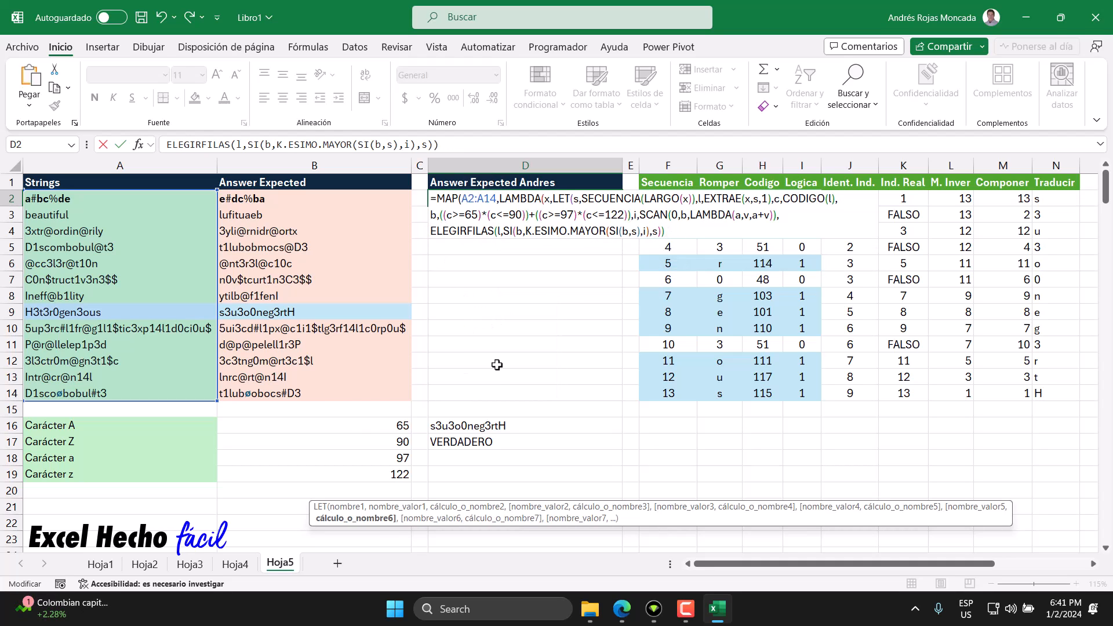
pyautogui.write('conc')
pyautogui.press('Tab')
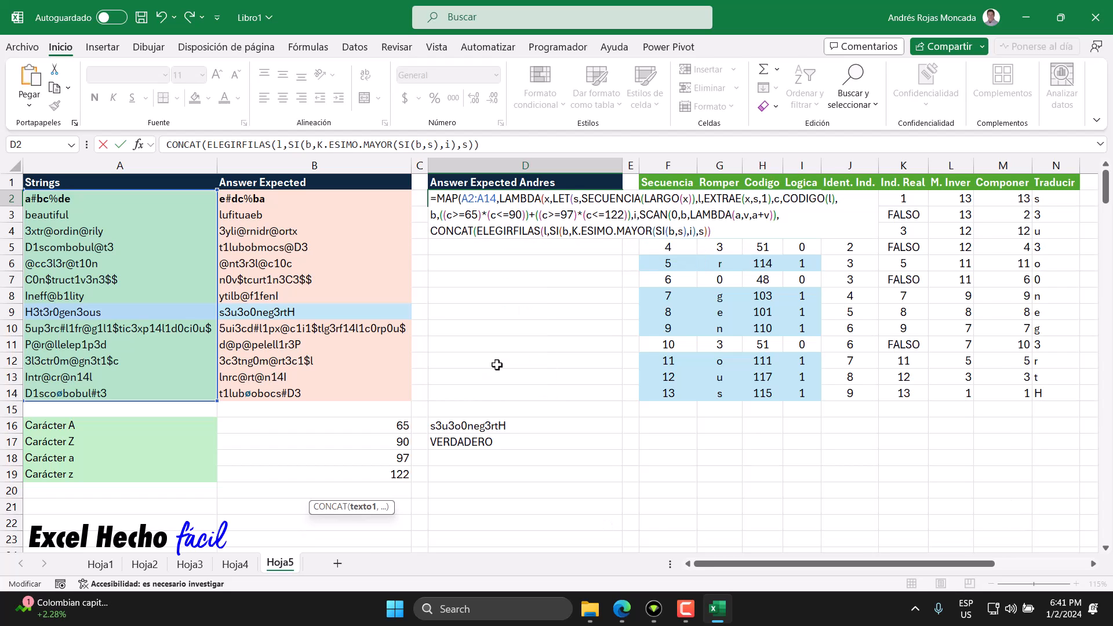
pyautogui.click(712, 231)
pyautogui.write(')')
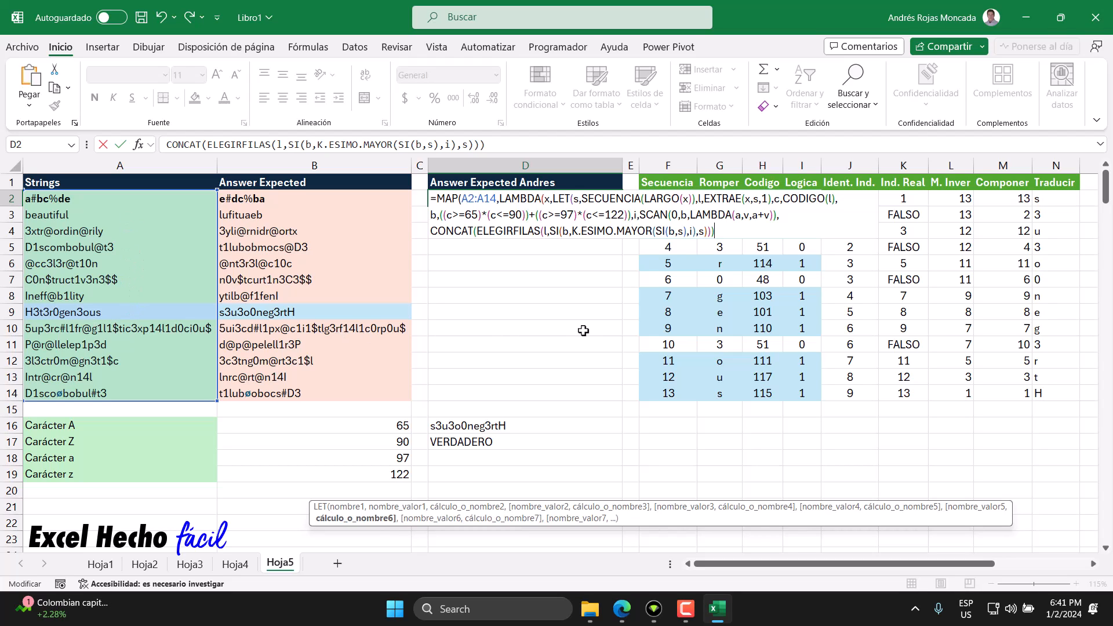
pyautogui.press('BackSpace')
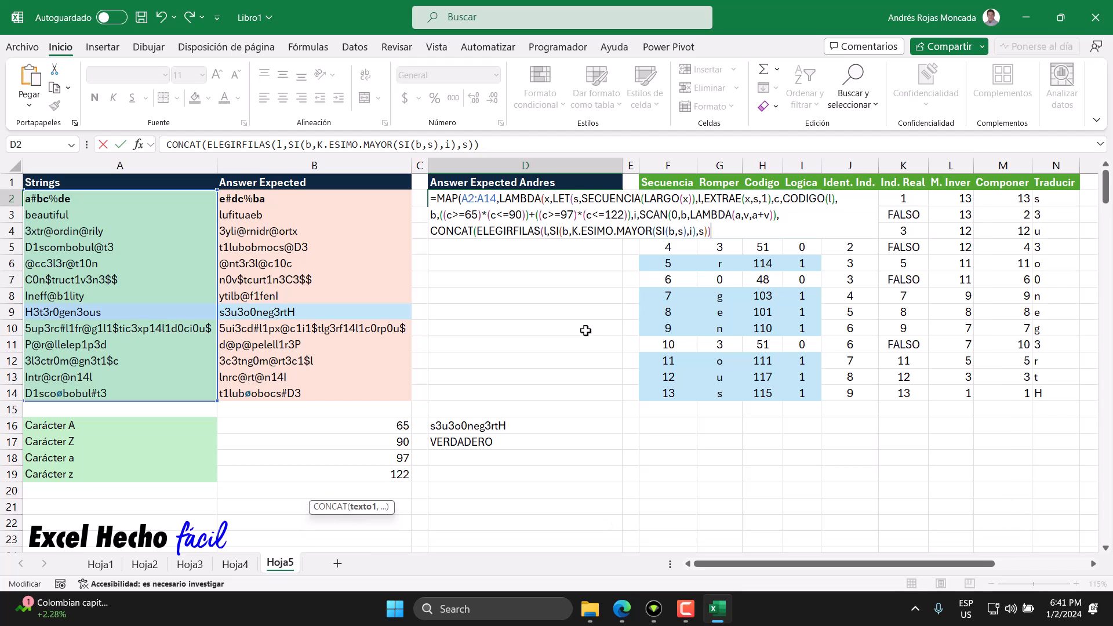
pyautogui.write(')')
pyautogui.press('BackSpace')
pyautogui.write(')')
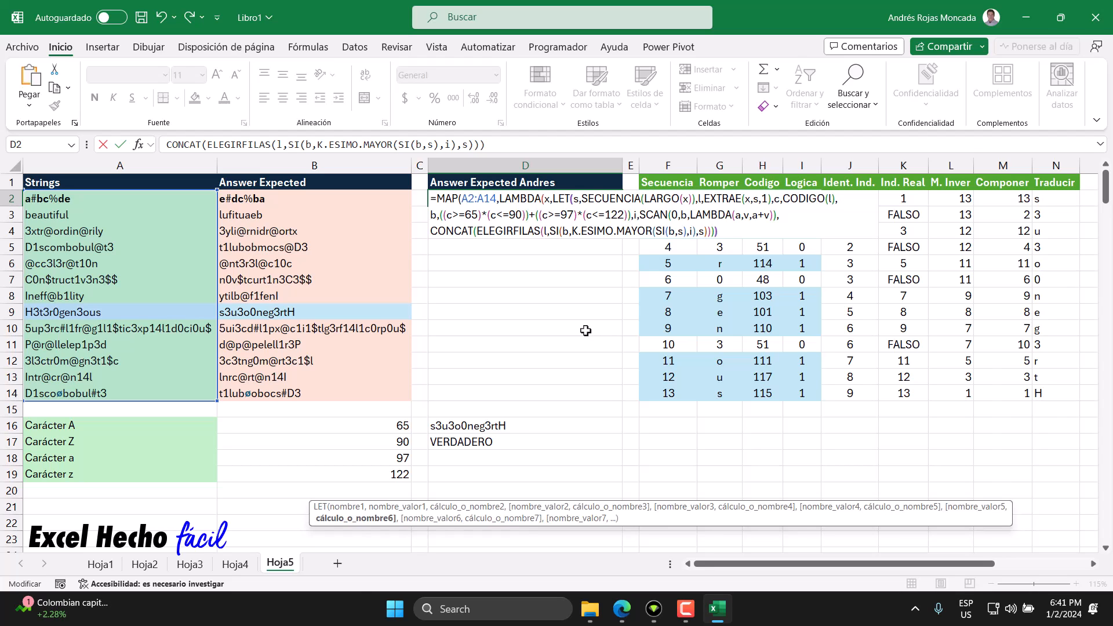
pyautogui.write(')')
pyautogui.press('BackSpace')
pyautogui.press('BackSpace')
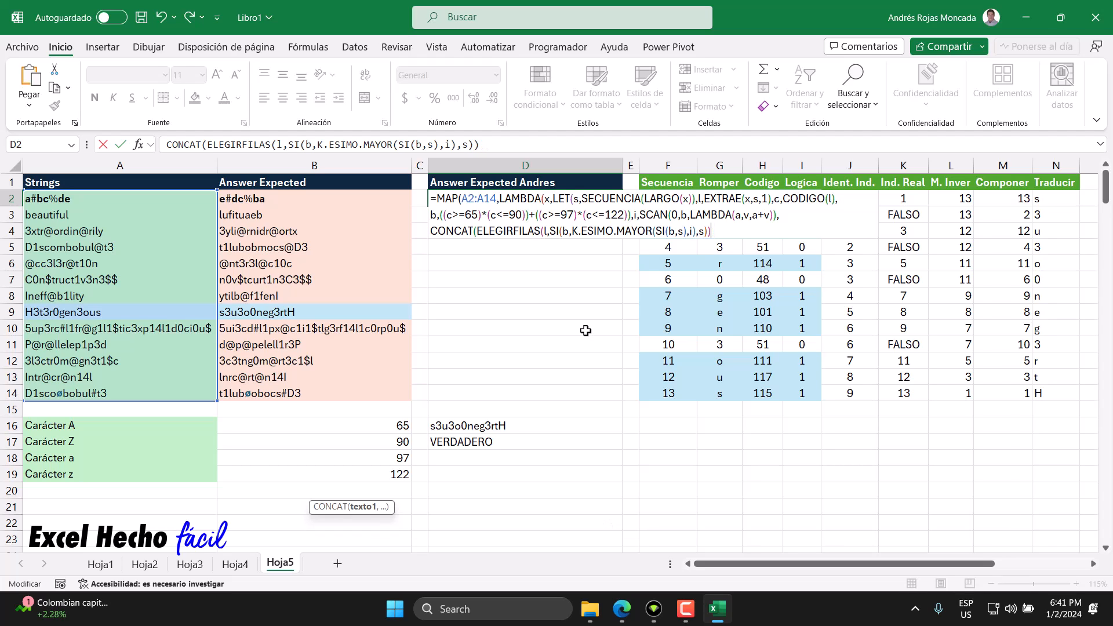
# Step: Close the LET, LAMBDA and MAP functions and enter the formula in D2
pyautogui.write(')')
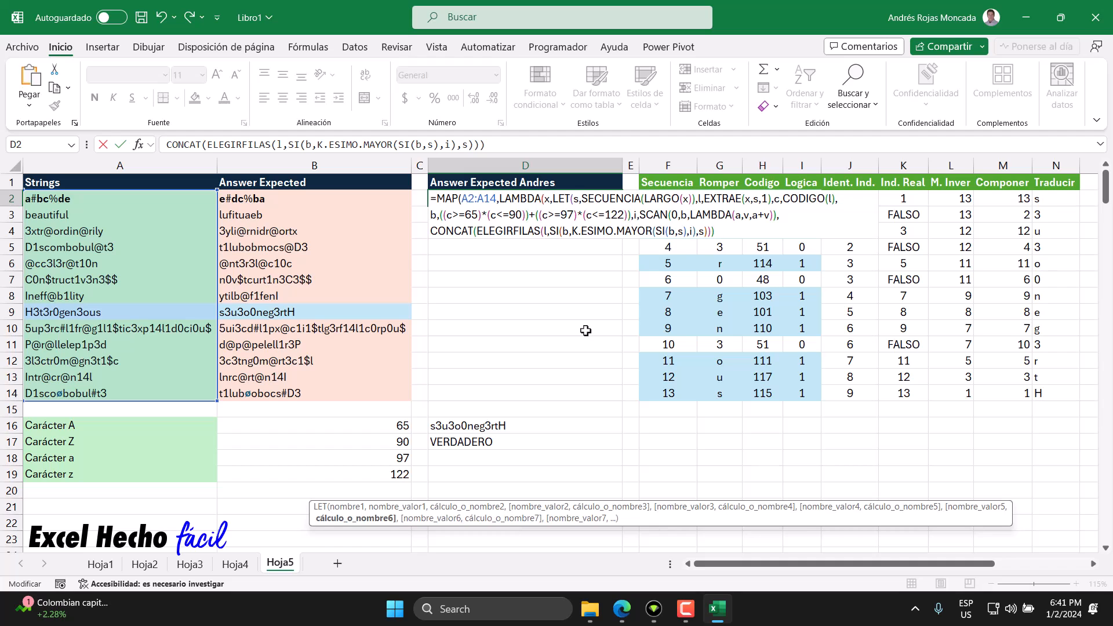
pyautogui.write(')))')
pyautogui.press('Return')
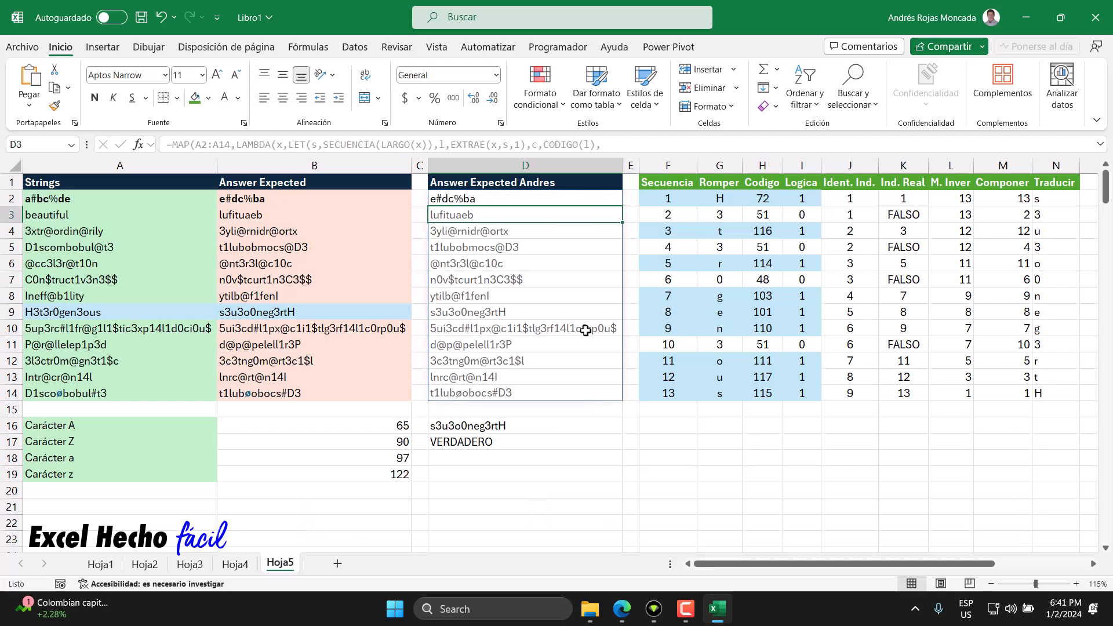
# Step: Insert a blank column before the Secuencia column
pyautogui.click(467, 199)
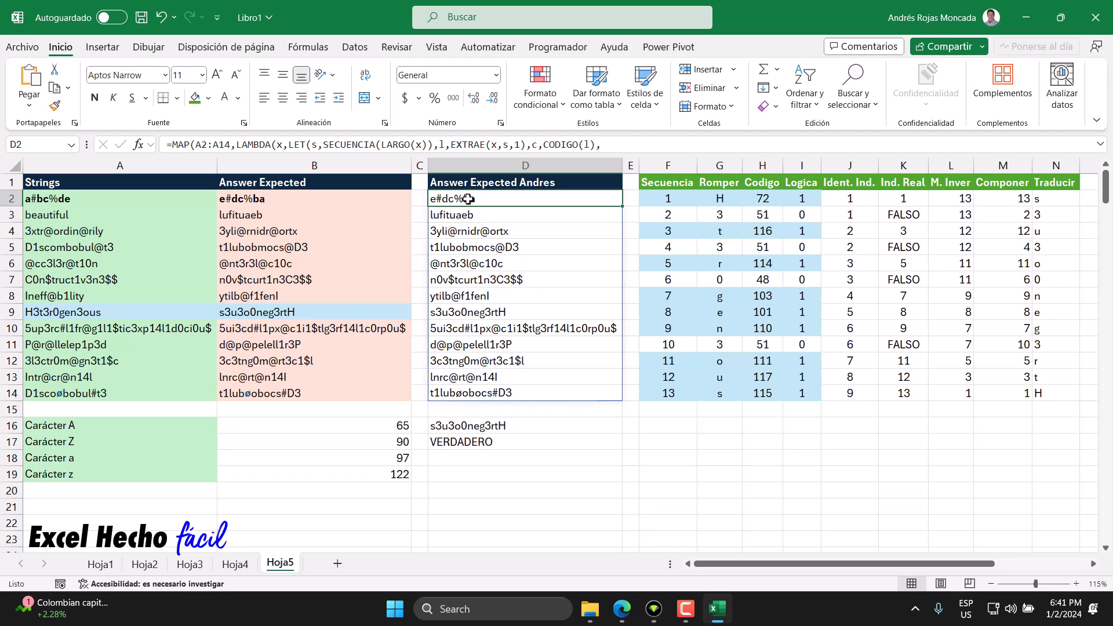
pyautogui.rightClick(655, 166)
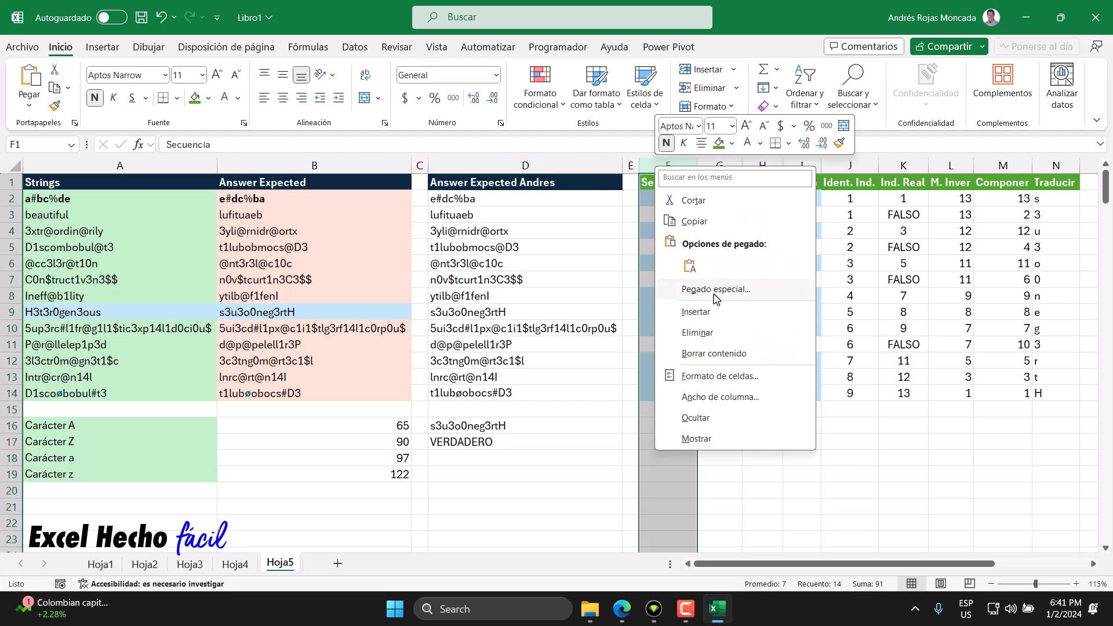
pyautogui.click(697, 312)
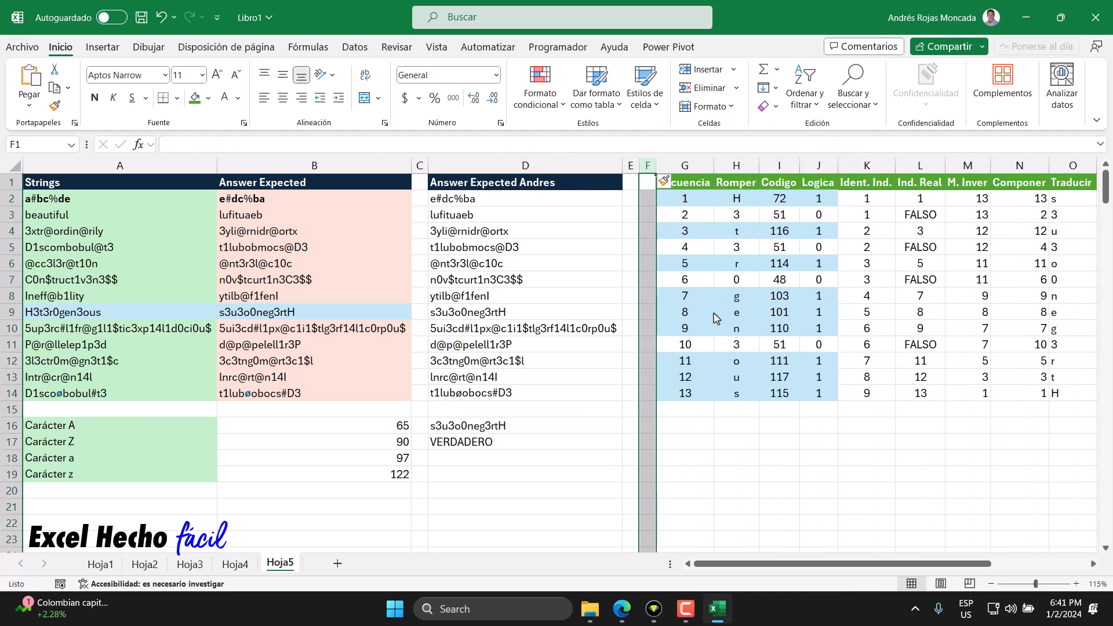
pyautogui.click(634, 199)
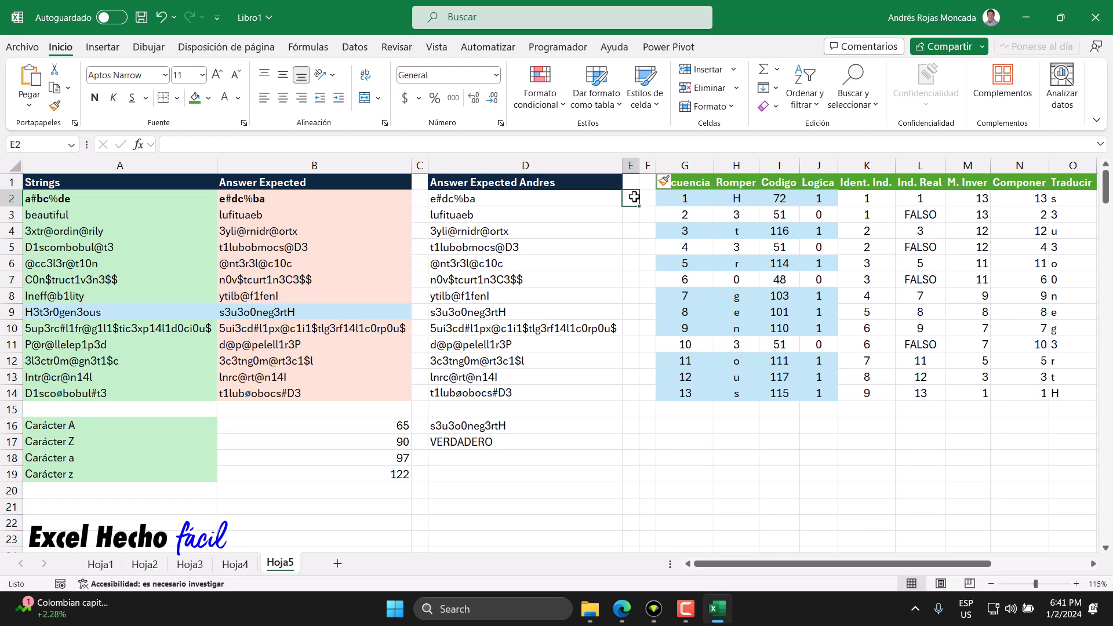
# Step: Center the helper values in K2:O14 horizontally
pyautogui.moveTo(687, 165); pyautogui.dragTo(1073, 165)
pyautogui.click(716, 165)
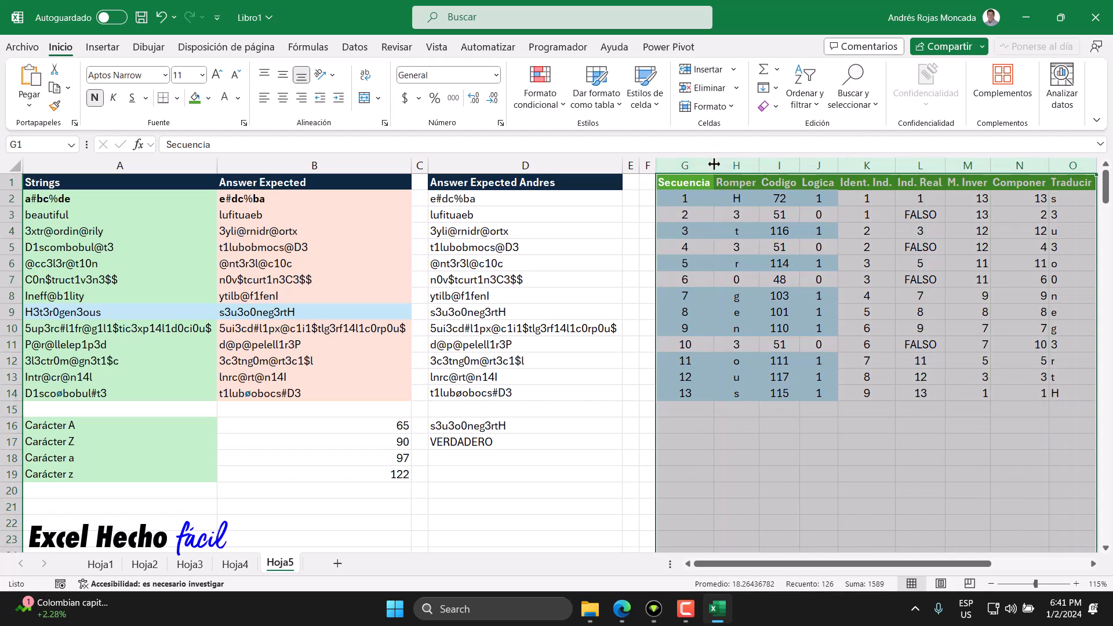
pyautogui.moveTo(864, 198); pyautogui.dragTo(1074, 396)
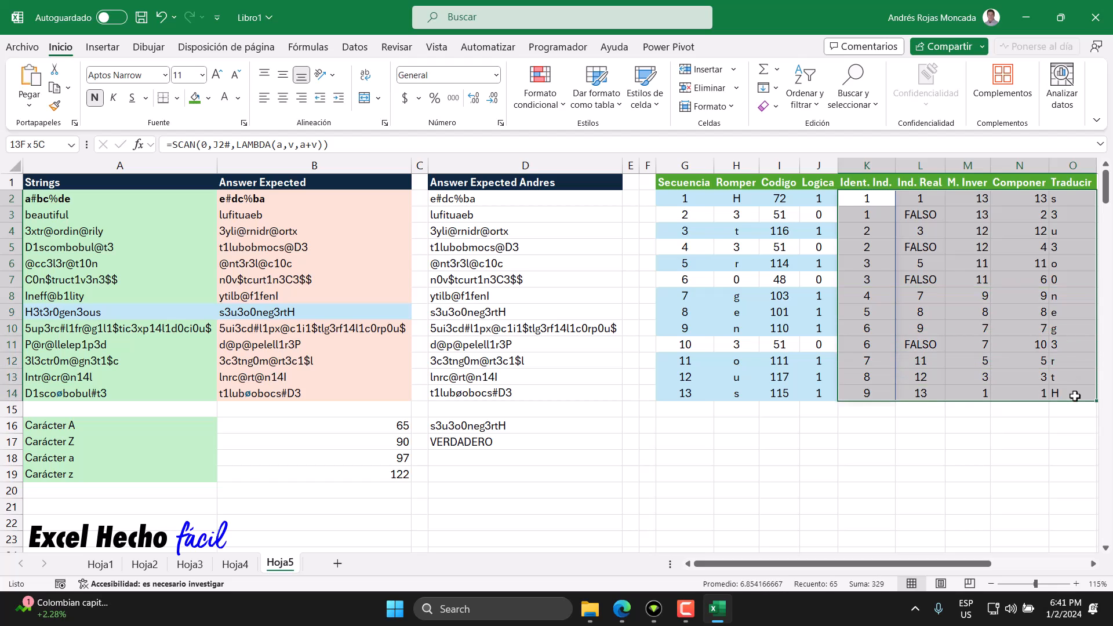
pyautogui.click(283, 99)
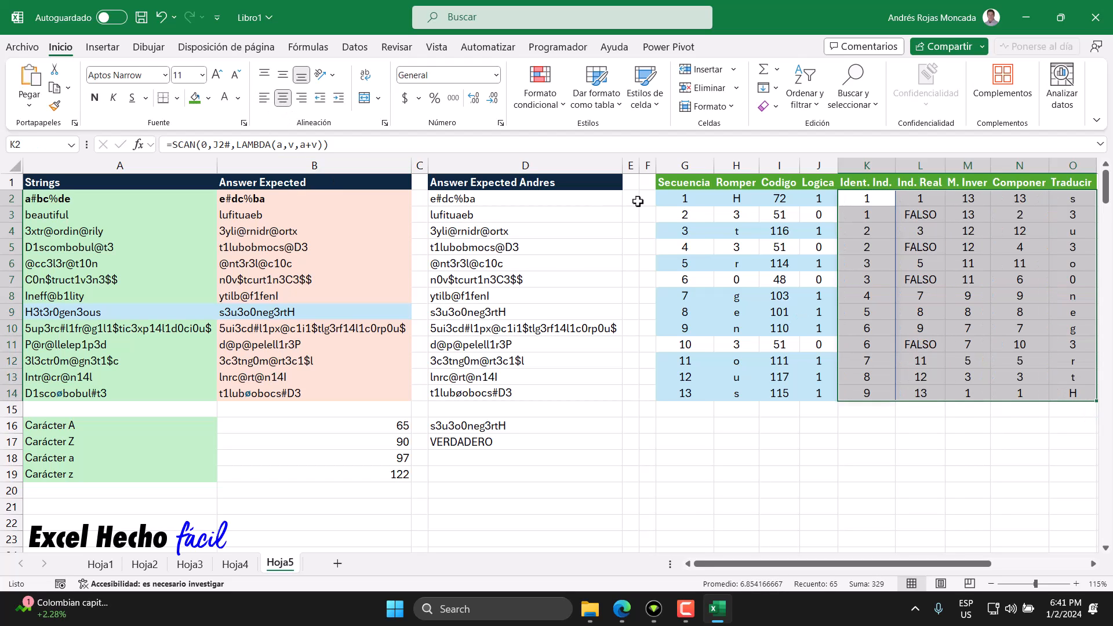
# Step: Enter a formula in F2 comparing the expected answers B2:B14 with the spilled results D2#
pyautogui.click(634, 198)
pyautogui.click(647, 198)
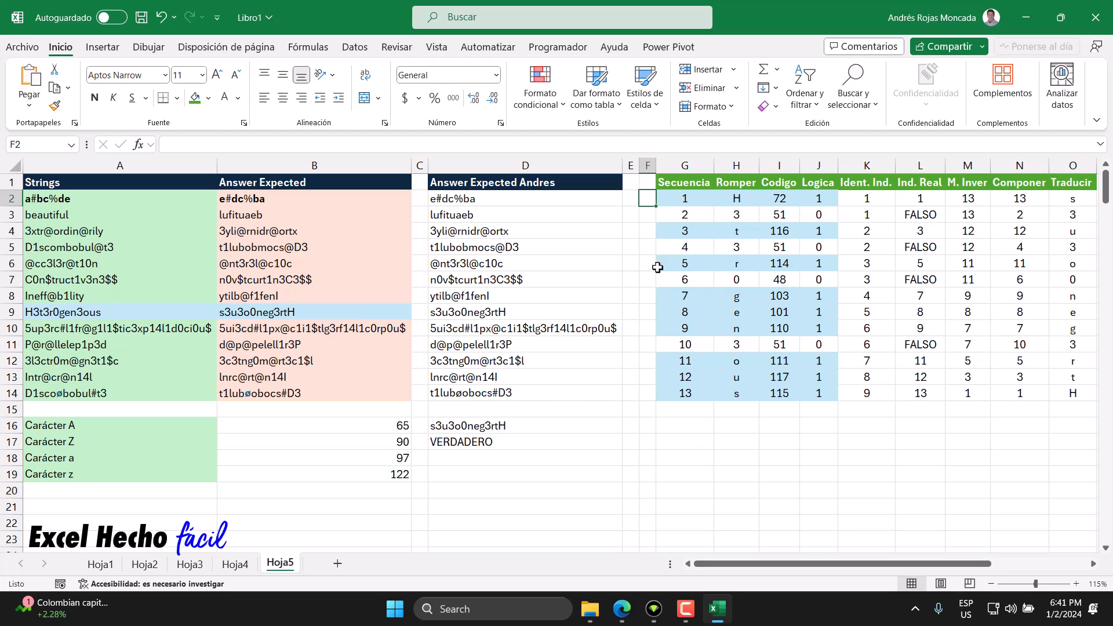
pyautogui.write('=')
pyautogui.moveTo(242, 199); pyautogui.dragTo(255, 394)
pyautogui.write('=')
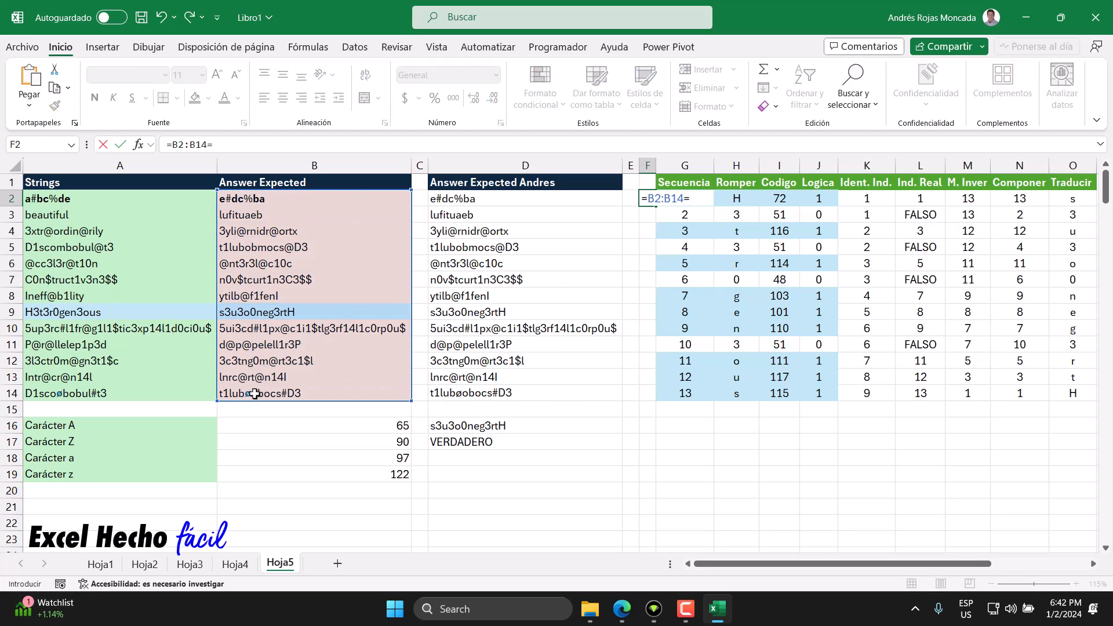
pyautogui.moveTo(454, 199); pyautogui.dragTo(456, 393)
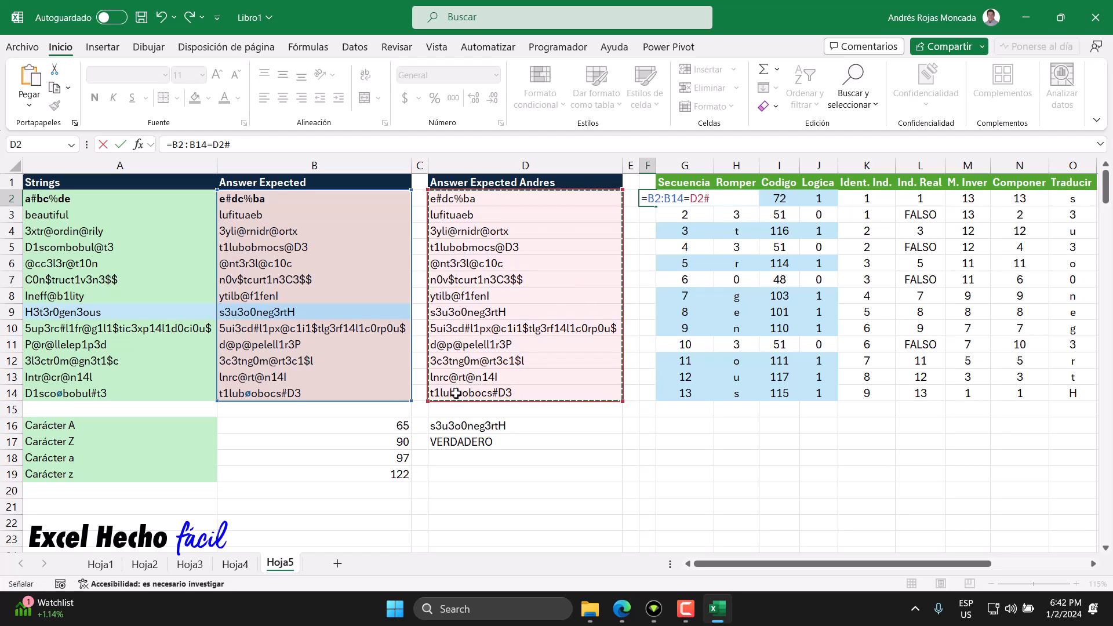
pyautogui.press('Return')
# Step: Wrap the F2 comparison in a SI function that returns "T" for matches and "F" otherwise
pyautogui.click(648, 197)
pyautogui.doubleClick(648, 197)
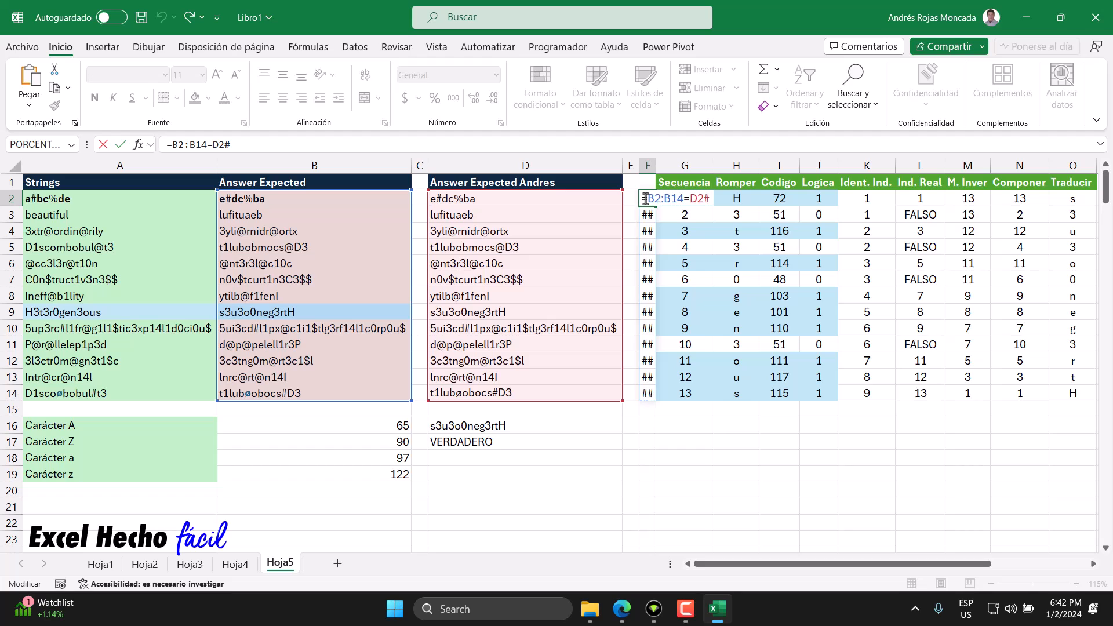
pyautogui.write('SI(')
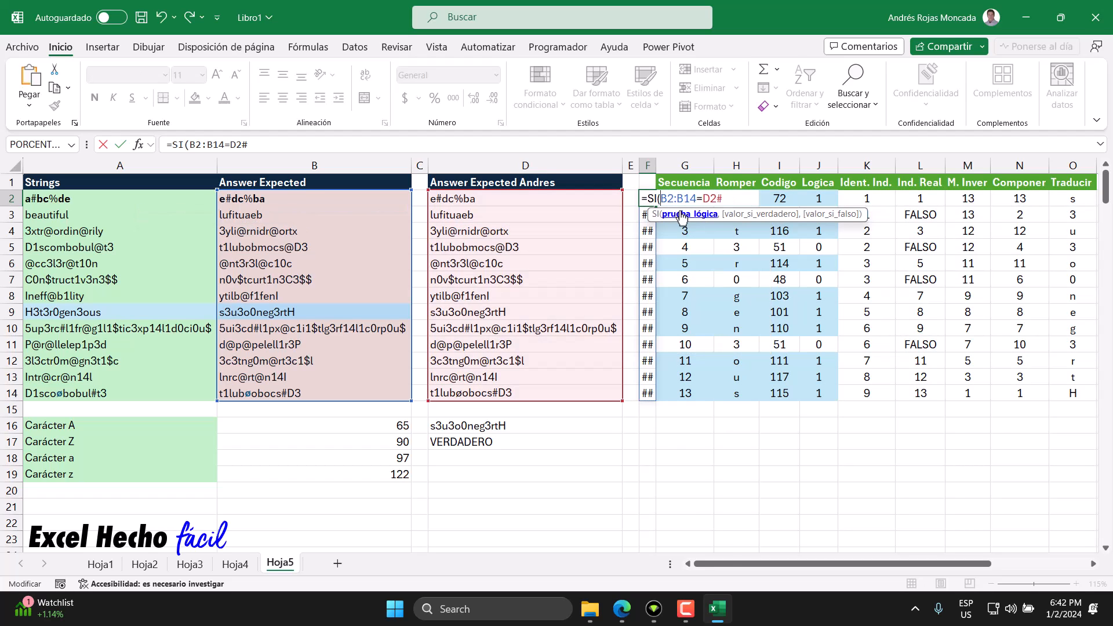
pyautogui.write(',"T')
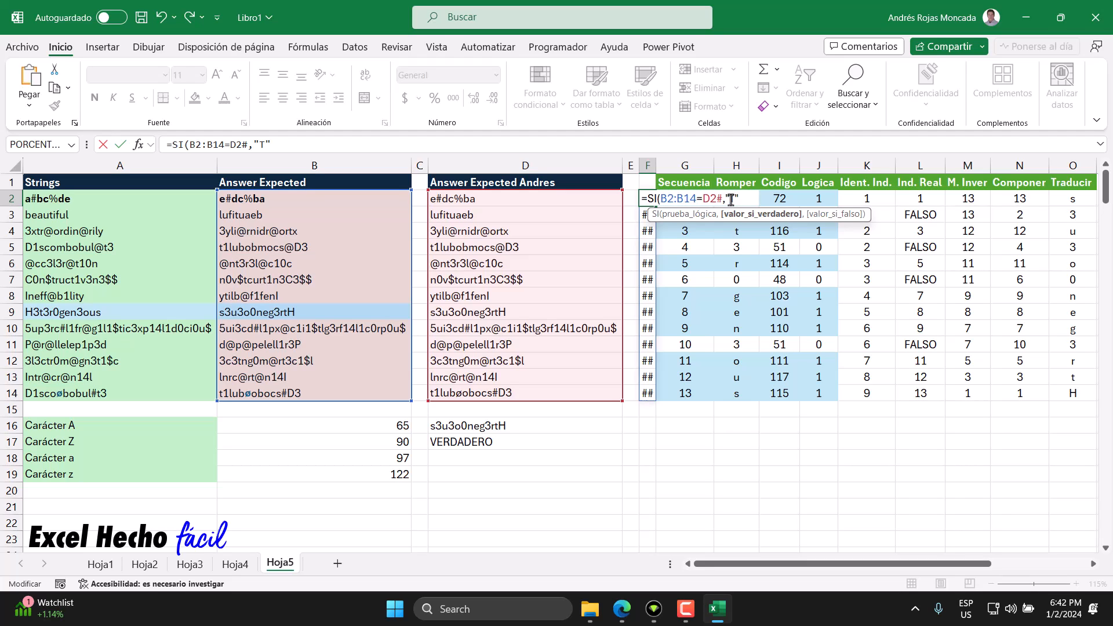
pyautogui.moveTo(846, 216); pyautogui.dragTo(845, 273)
pyautogui.write('"T",')
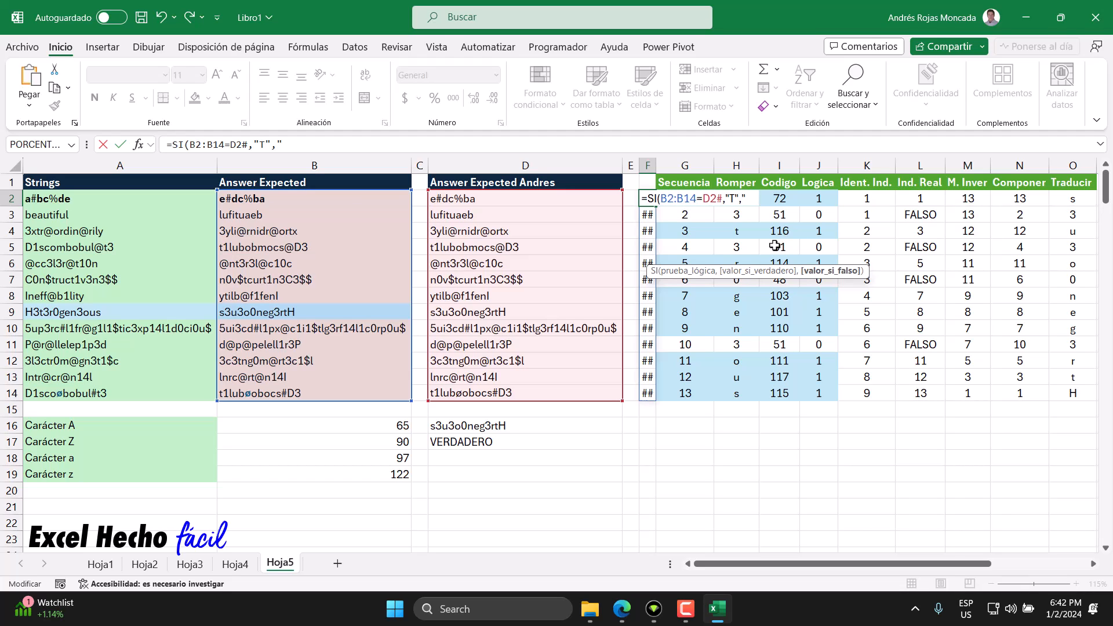
pyautogui.write('"F"))')
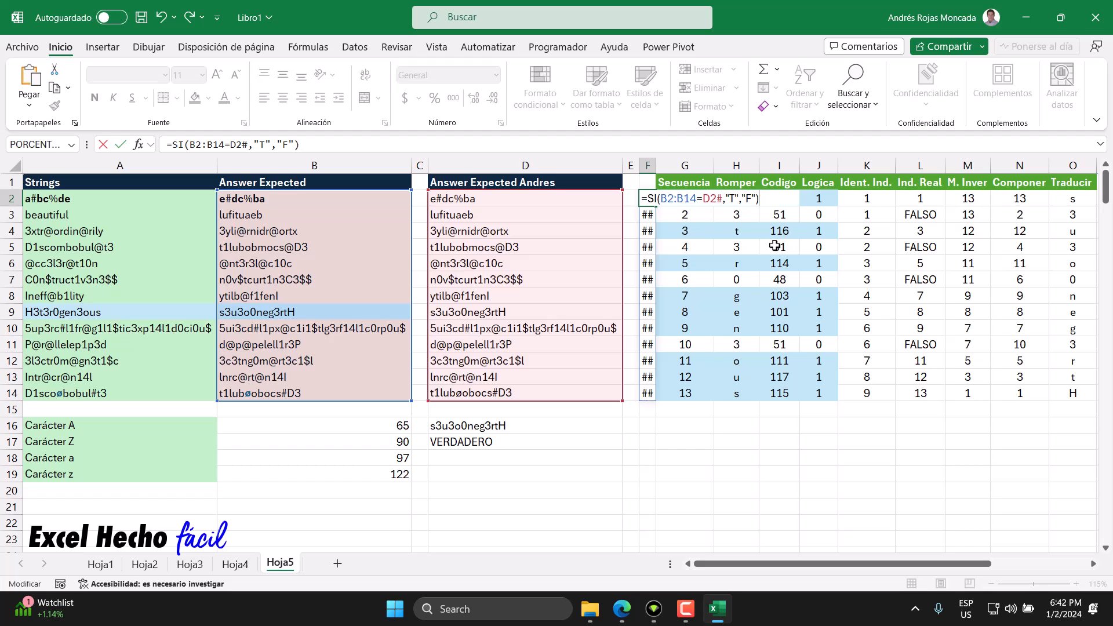
pyautogui.press('Return')
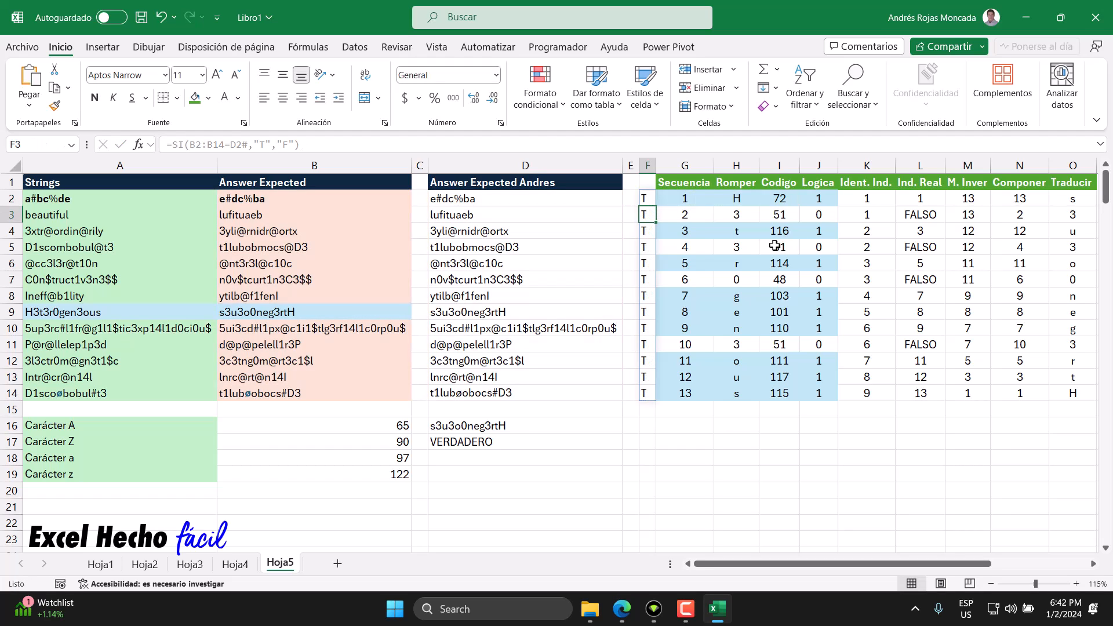
pyautogui.moveTo(645, 198); pyautogui.dragTo(642, 394)
pyautogui.click(504, 473)
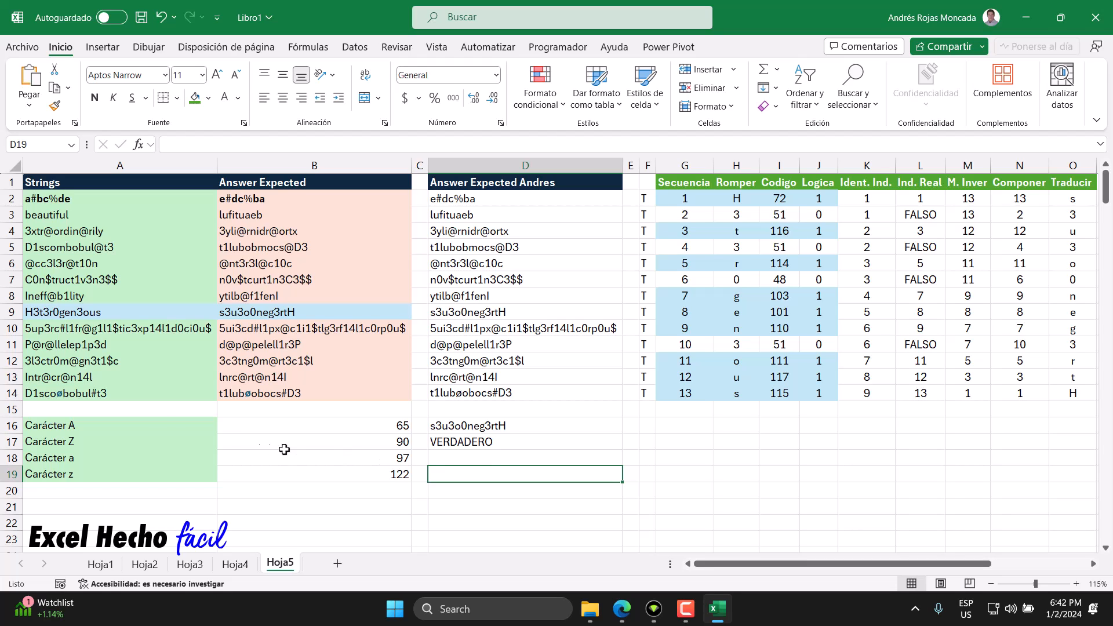
# Step: Examine the special character inside the string in A14 and look for its code in the Numeros/Carácter table
pyautogui.click(121, 394)
pyautogui.moveTo(122, 394); pyautogui.dragTo(291, 399)
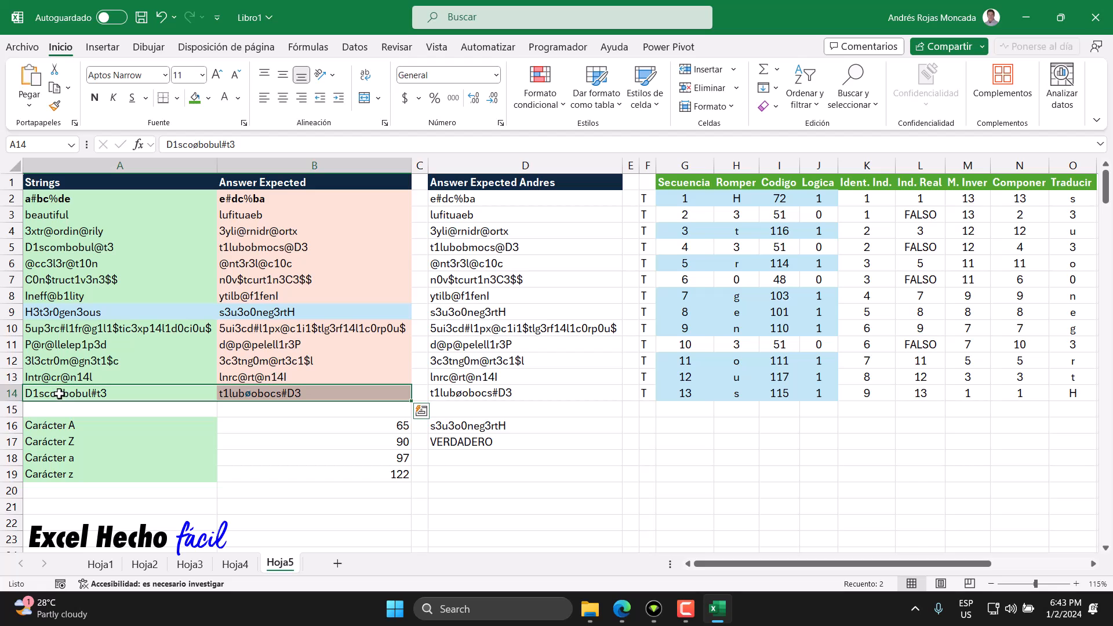
pyautogui.doubleClick(58, 395)
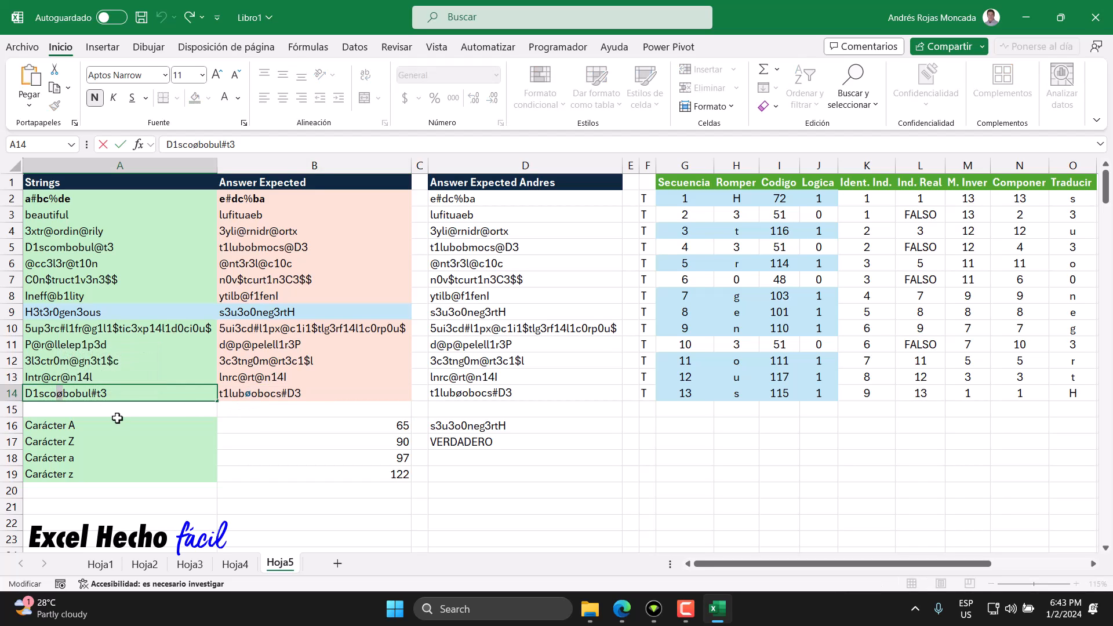
pyautogui.press('Escape')
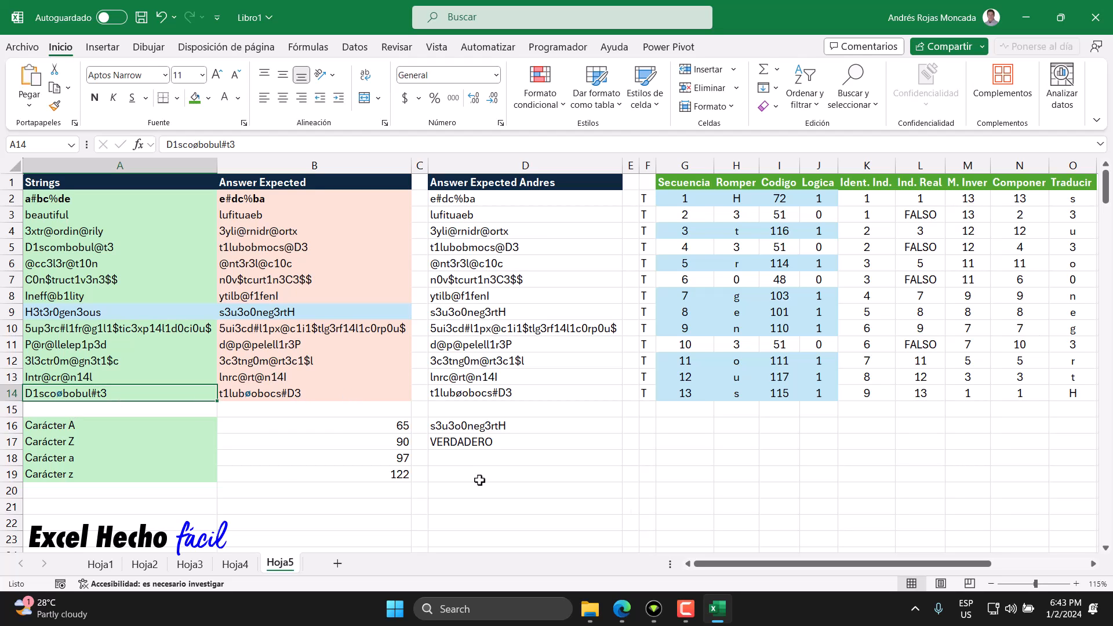
pyautogui.click(154, 495)
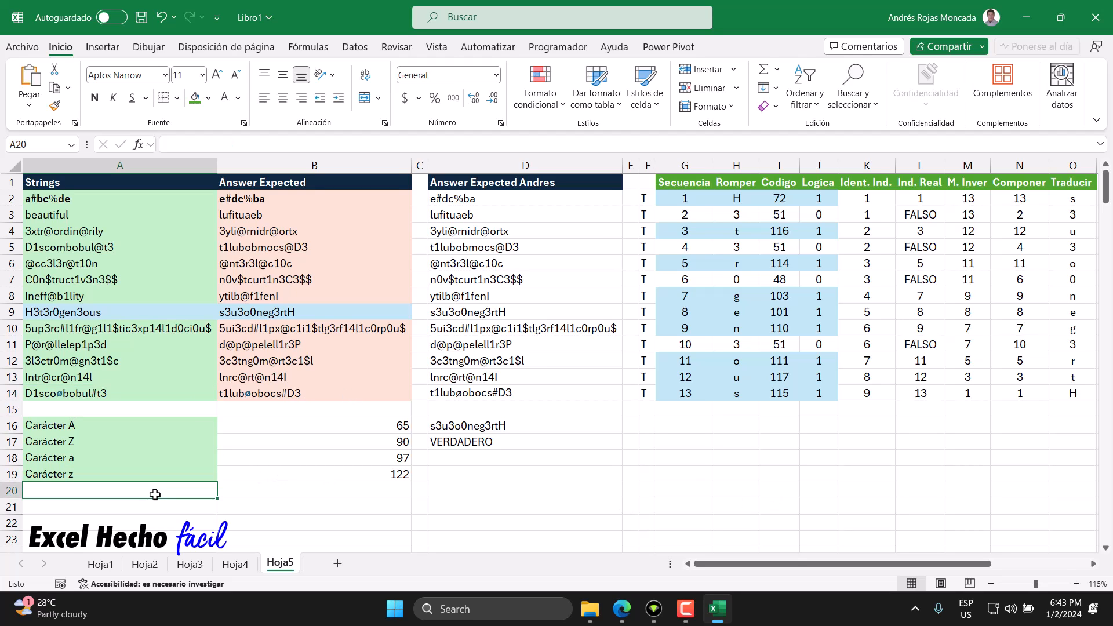
pyautogui.hotkey('ctrl', 'Right')
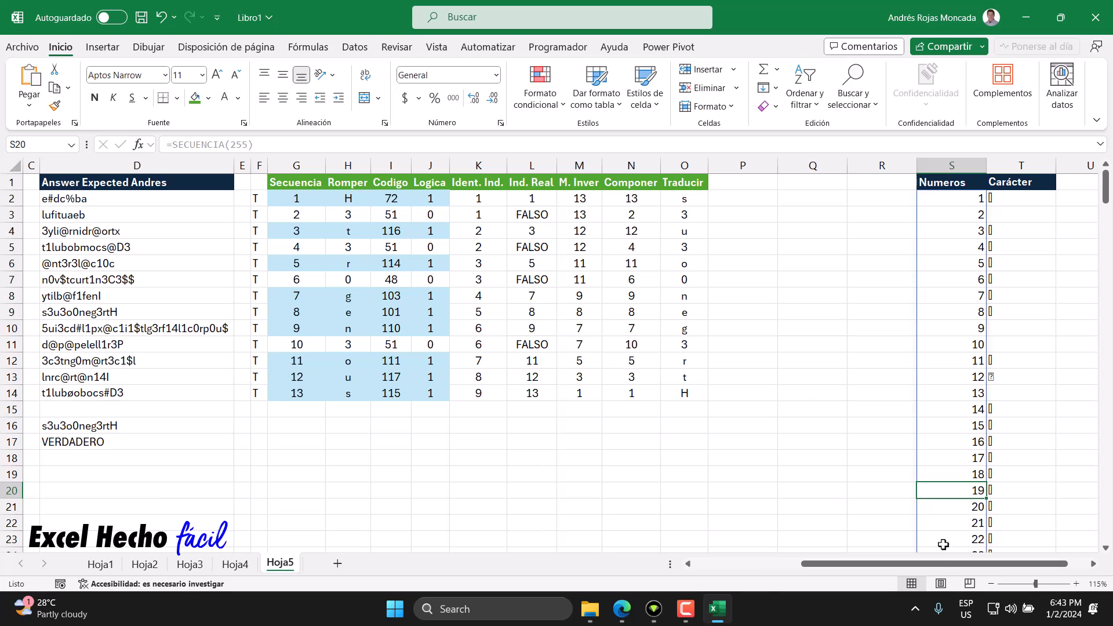
pyautogui.scroll(-14, 991, 523)
pyautogui.scroll(-20, 994, 521)
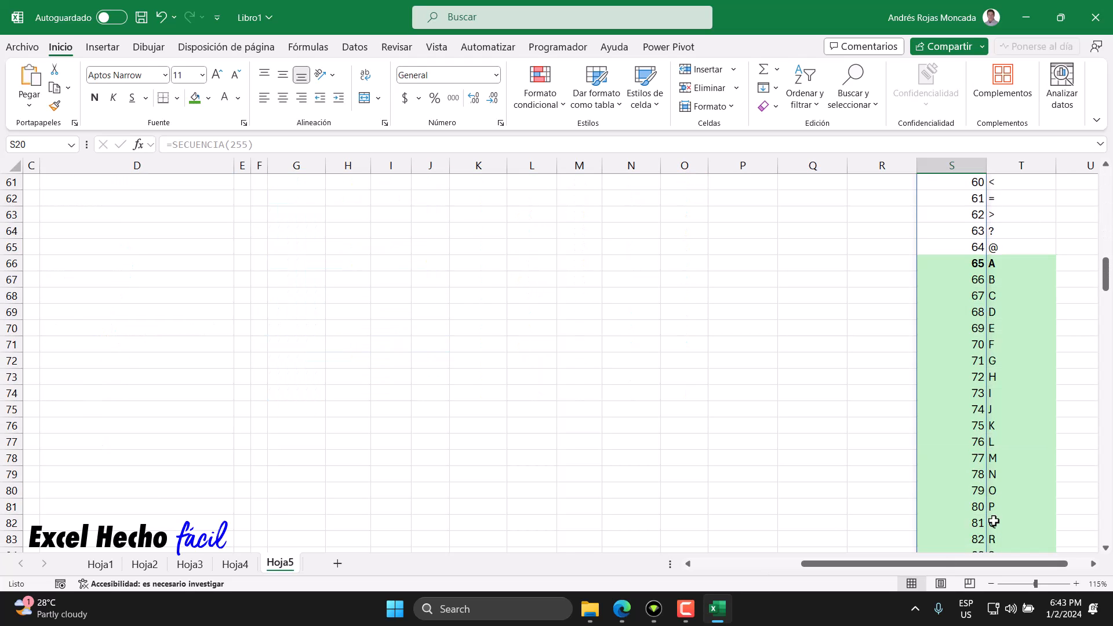
pyautogui.scroll(-14, 993, 522)
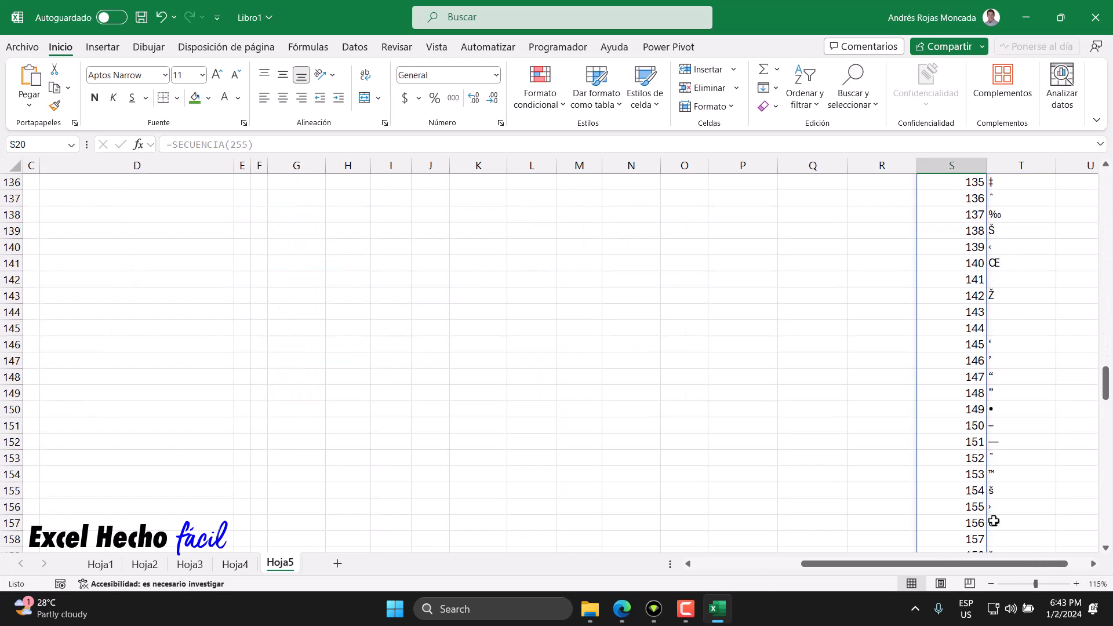
pyautogui.scroll(-19, 993, 527)
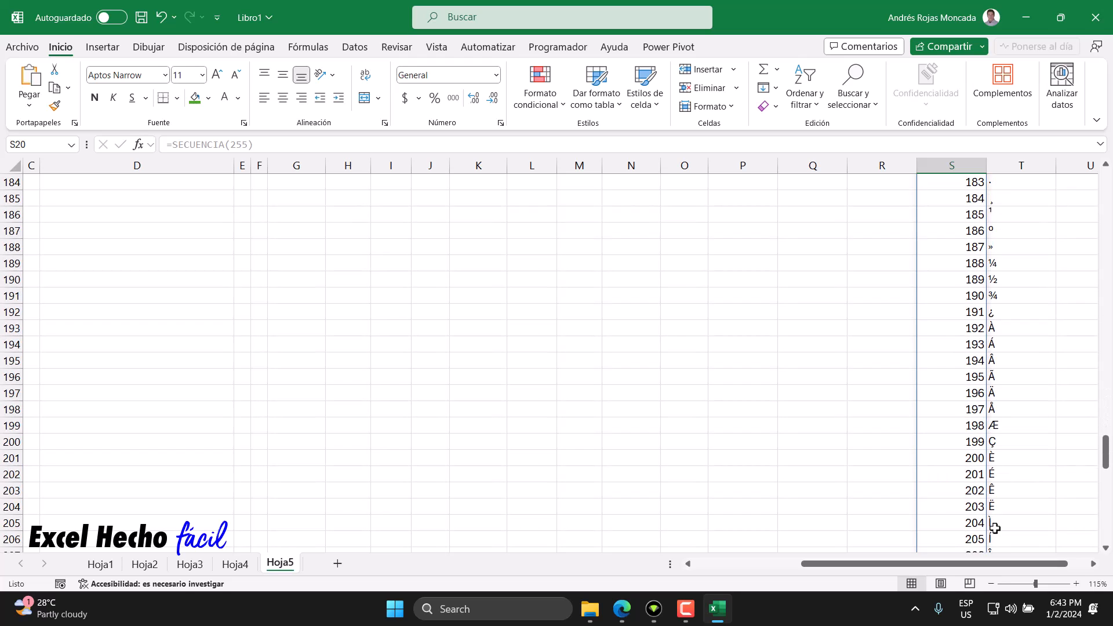
pyautogui.scroll(-4, 994, 527)
pyautogui.scroll(-1, 993, 549)
pyautogui.scroll(1, 994, 548)
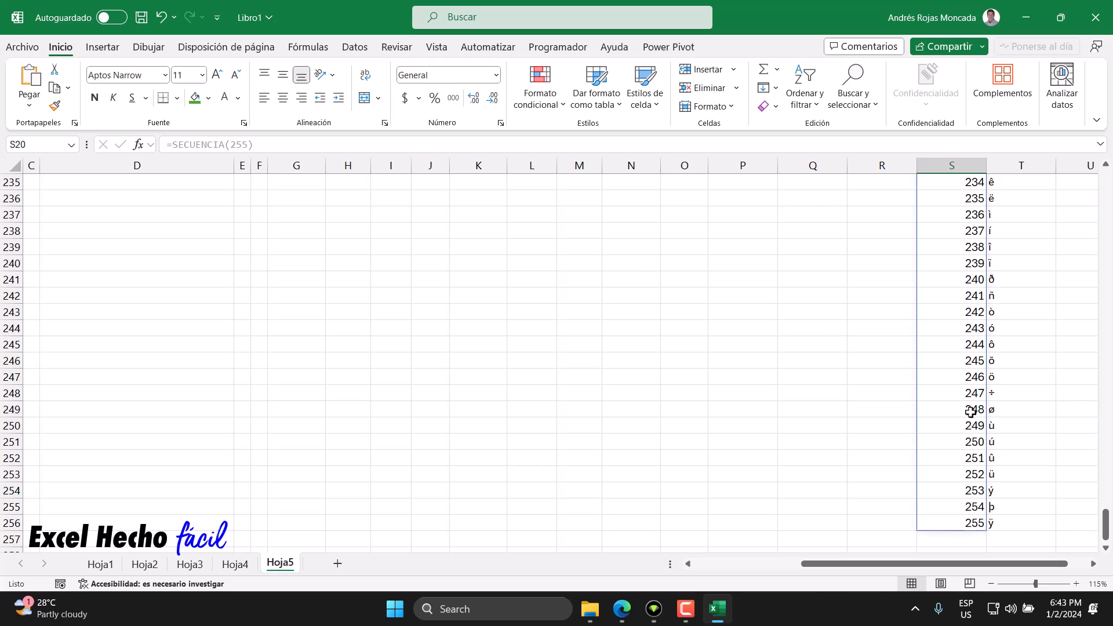
# Step: Highlight the ø row, S249:T249, with an orange fill and bold black text
pyautogui.moveTo(989, 410); pyautogui.dragTo(1049, 420)
pyautogui.moveTo(922, 411); pyautogui.dragTo(1054, 408)
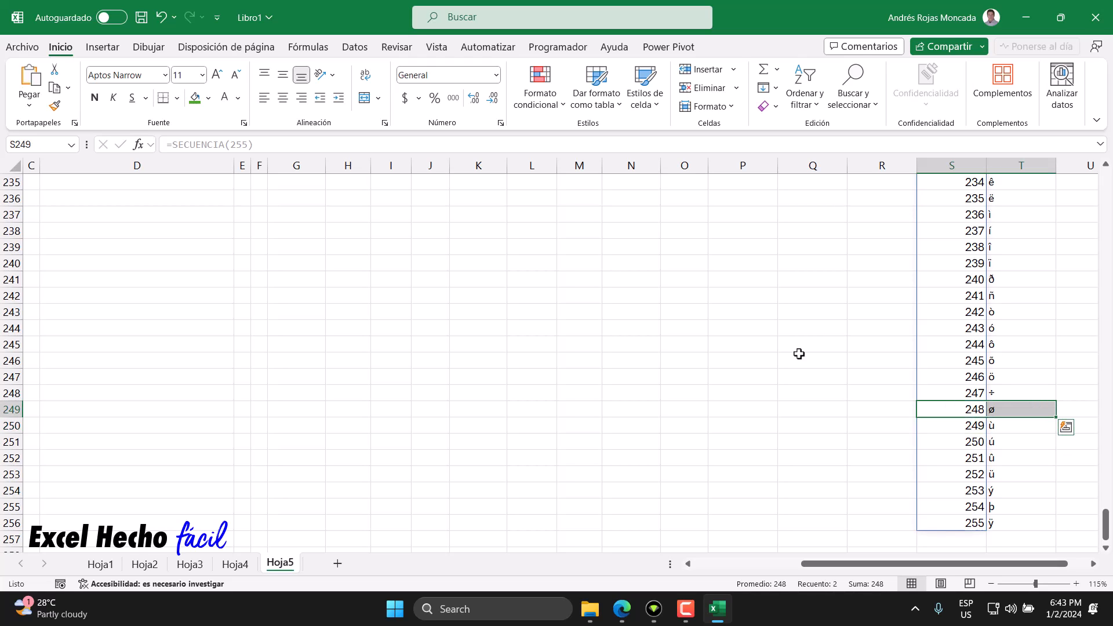
pyautogui.click(208, 98)
pyautogui.click(256, 142)
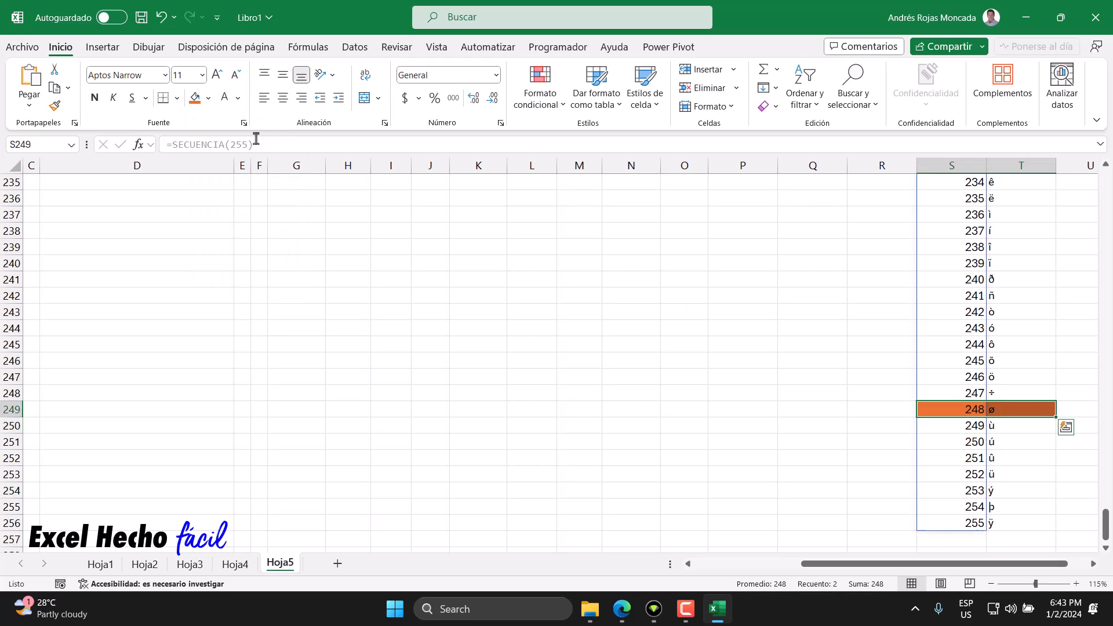
pyautogui.click(225, 100)
pyautogui.click(95, 98)
pyautogui.click(238, 98)
pyautogui.click(249, 118)
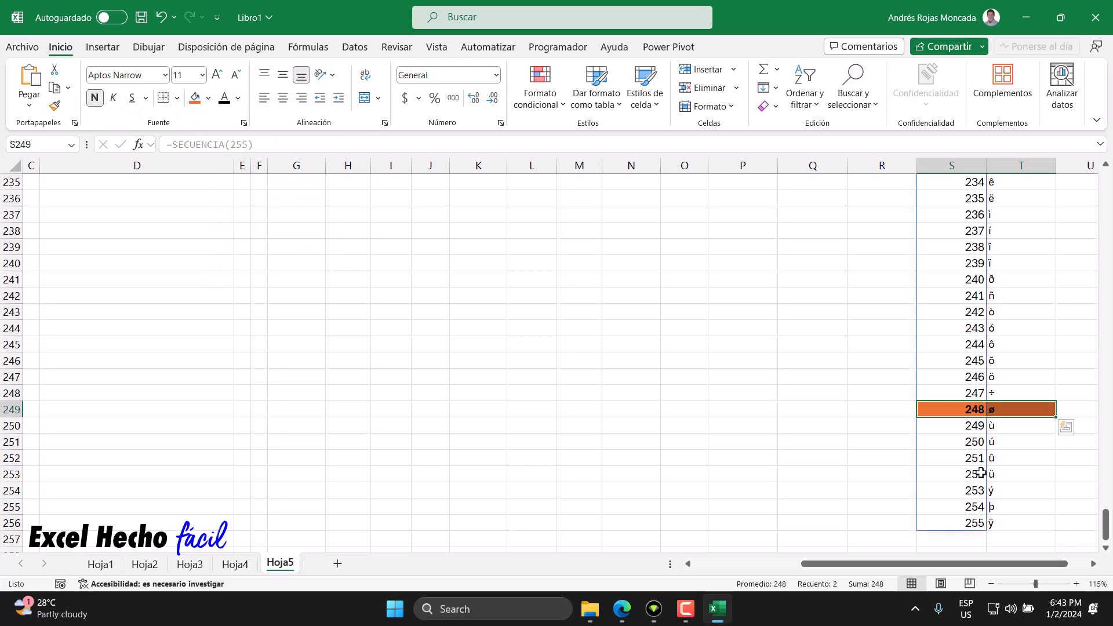
pyautogui.click(952, 410)
# Step: Add the label "Carácter xx" in A20 with the code 248 in B20
pyautogui.hotkey('ctrl', 'Up')
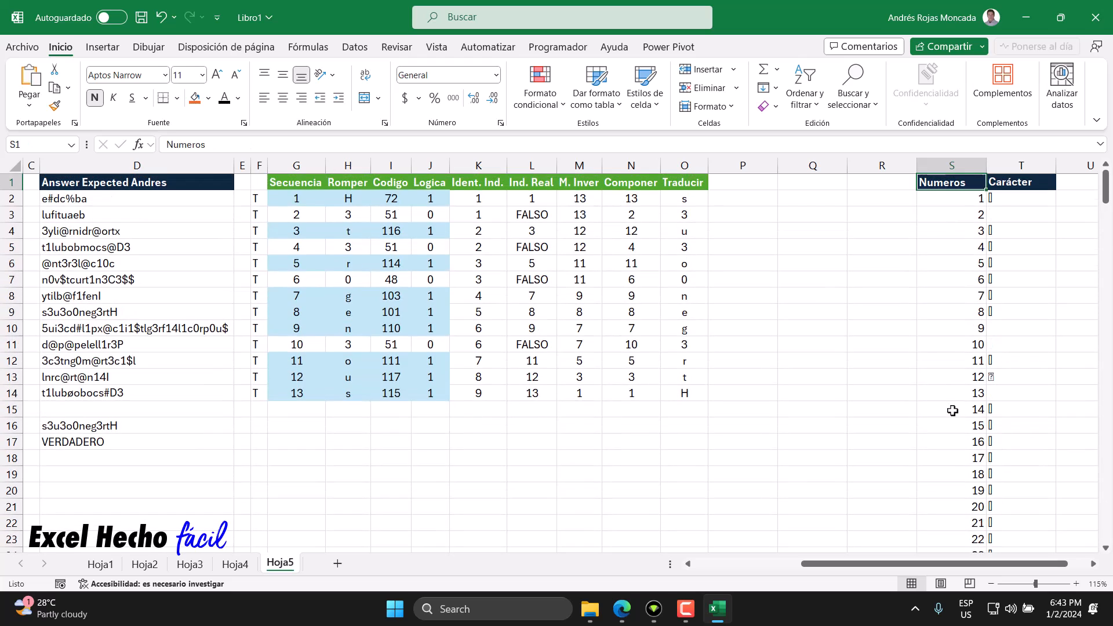
pyautogui.hotkey('ctrl', 'Home')
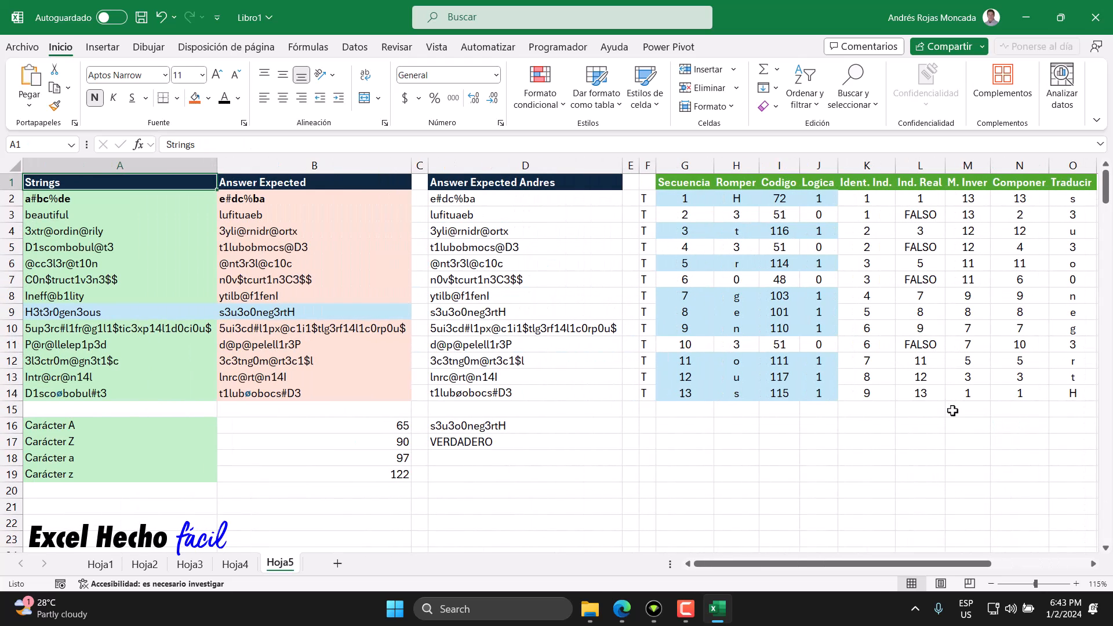
pyautogui.click(112, 492)
pyautogui.write('+')
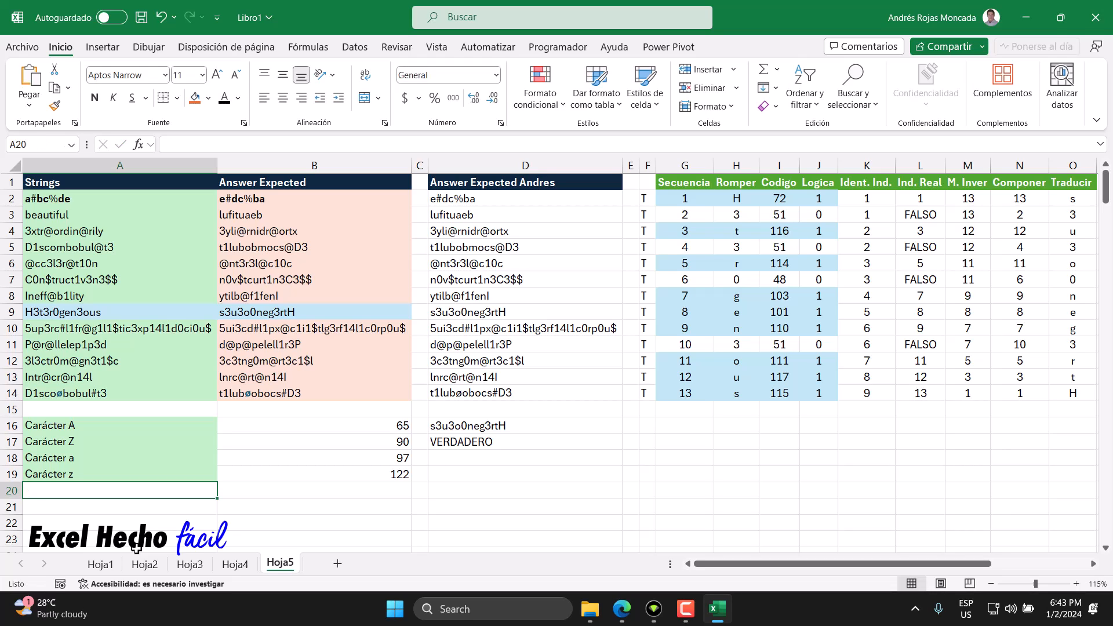
pyautogui.write('Caracter xx')
pyautogui.press('Tab')
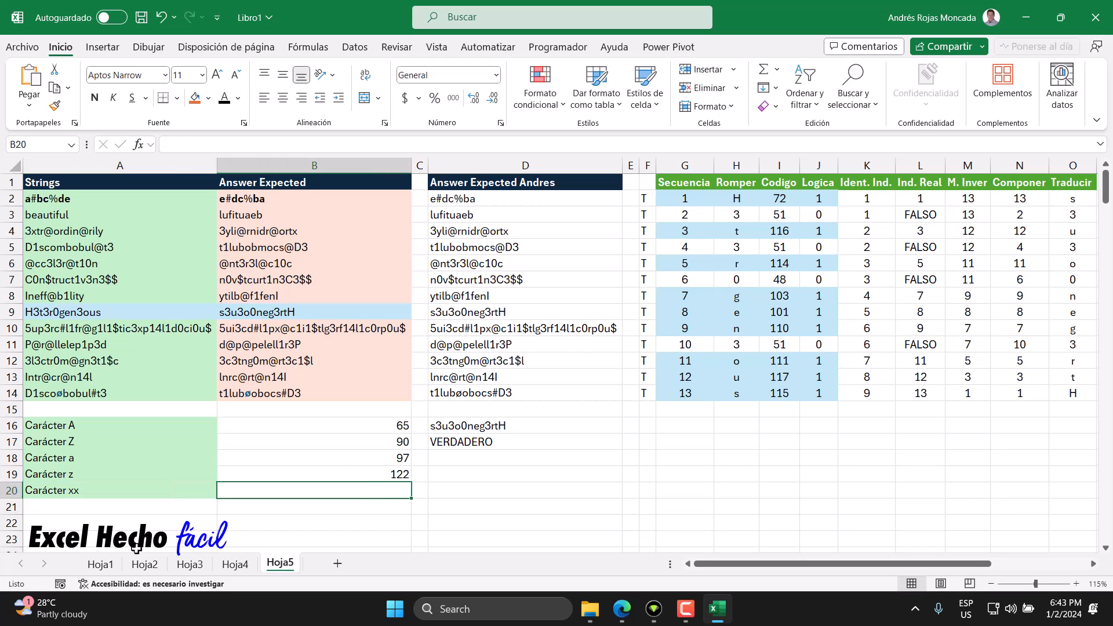
pyautogui.write('248')
pyautogui.press('Return')
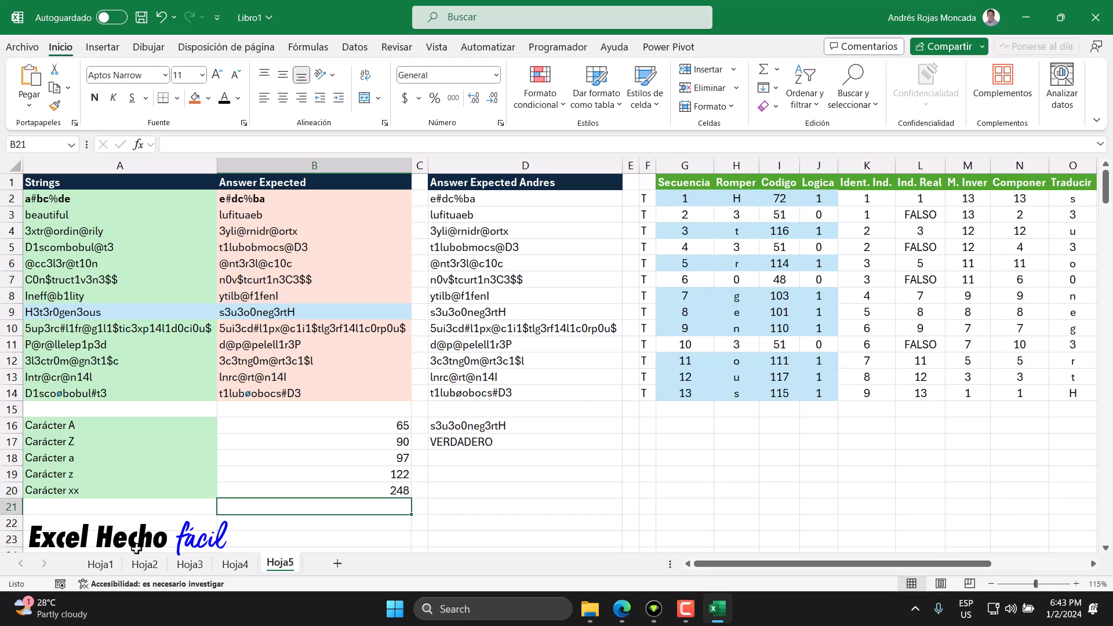
# Step: Evaluate a temporary CARACTER formula in D20 to obtain ø, copy that character and discard the entry
pyautogui.click(435, 489)
pyautogui.write('=')
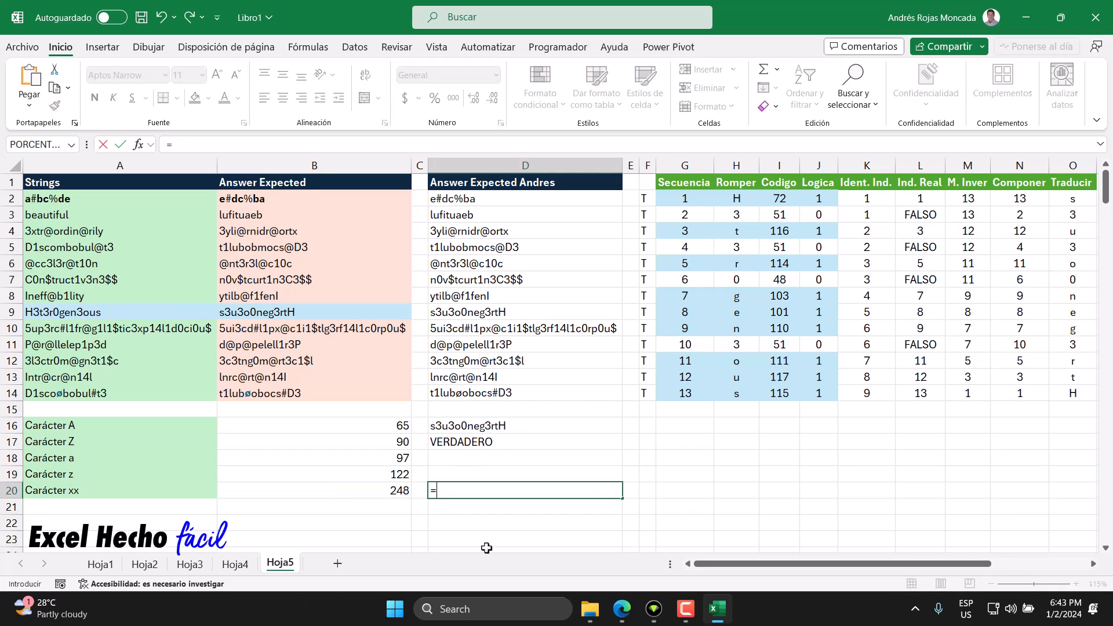
pyautogui.write('cara')
pyautogui.press('Tab')
pyautogui.press('Left')
pyautogui.press('Left')
pyautogui.press('F9')
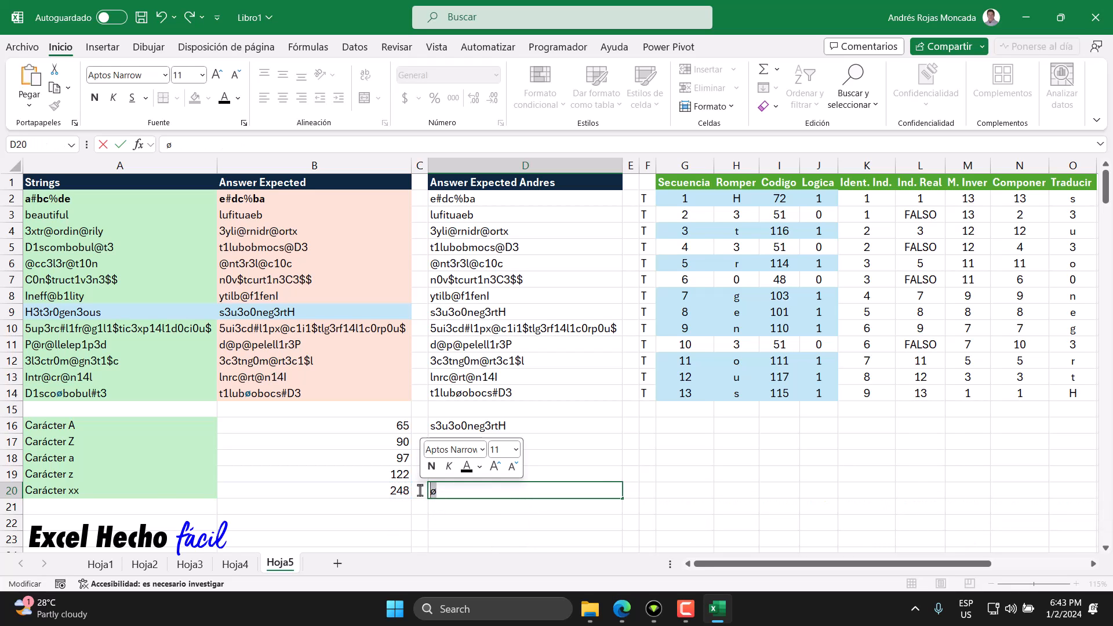
pyautogui.press('Escape')
# Step: Change the A20 label to "Carácter ø" and move A20:B20 down to row 21
pyautogui.doubleClick(137, 491)
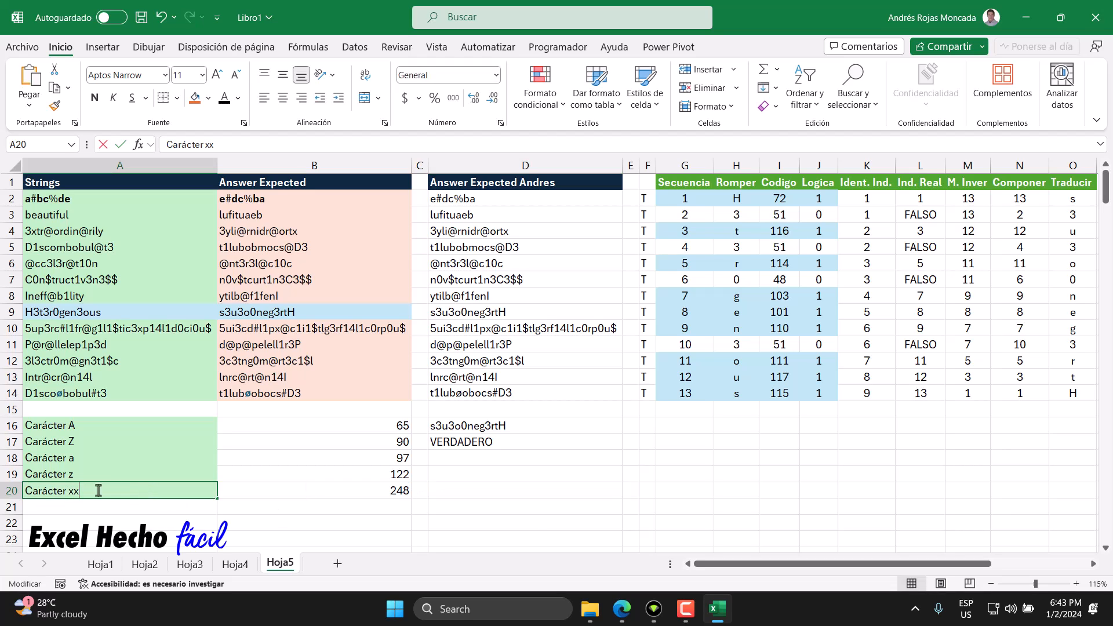
pyautogui.press('BackSpace')
pyautogui.press('BackSpace')
pyautogui.write('ø')
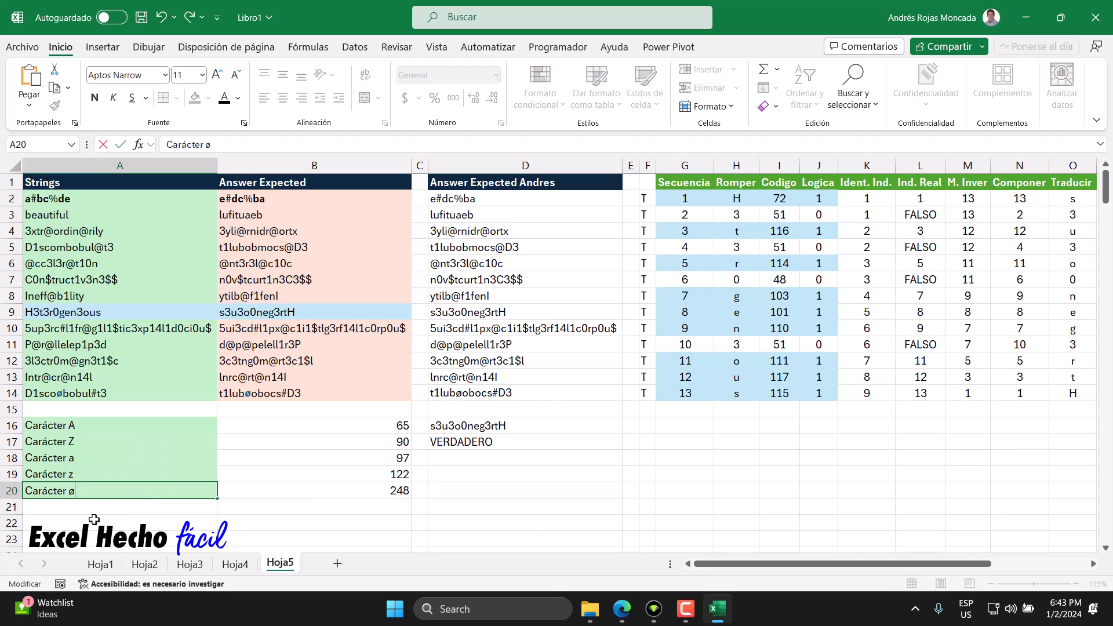
pyautogui.press('Return')
pyautogui.moveTo(87, 490); pyautogui.dragTo(273, 510)
# Step: Check the last string and its result in row 14, then clear the formatting of A16:B19
pyautogui.click(53, 394)
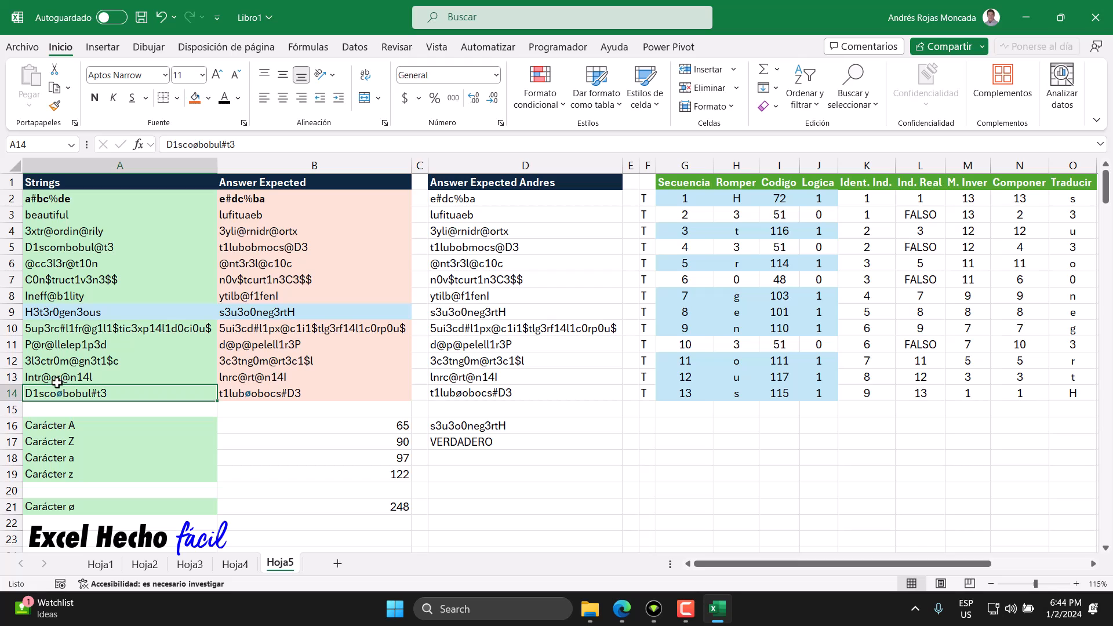
pyautogui.click(520, 397)
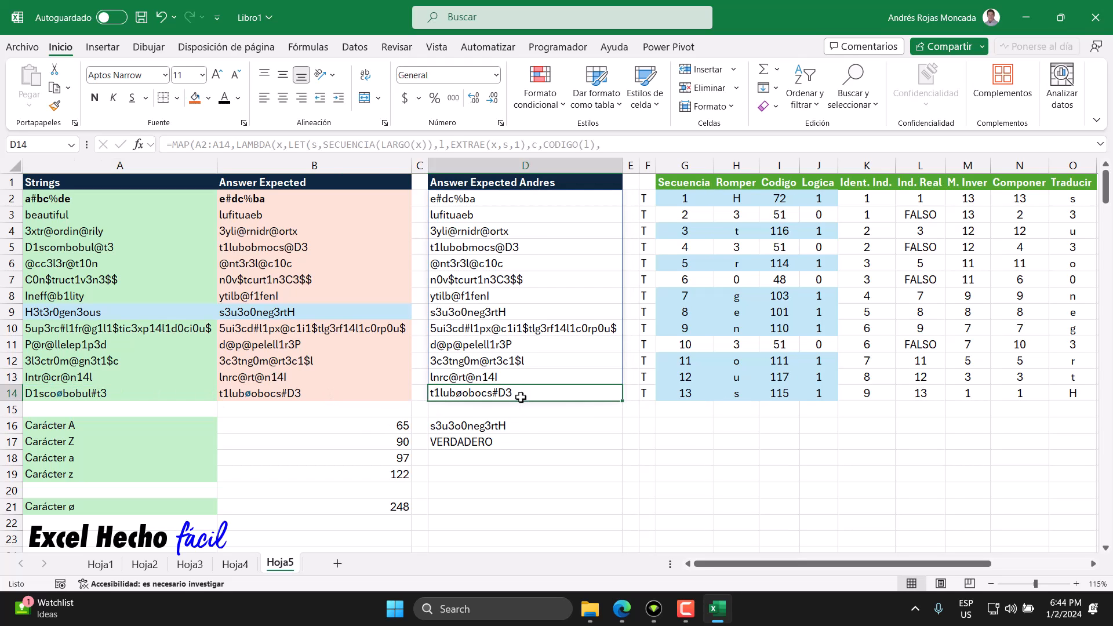
pyautogui.moveTo(65, 423); pyautogui.dragTo(381, 474)
pyautogui.click(765, 106)
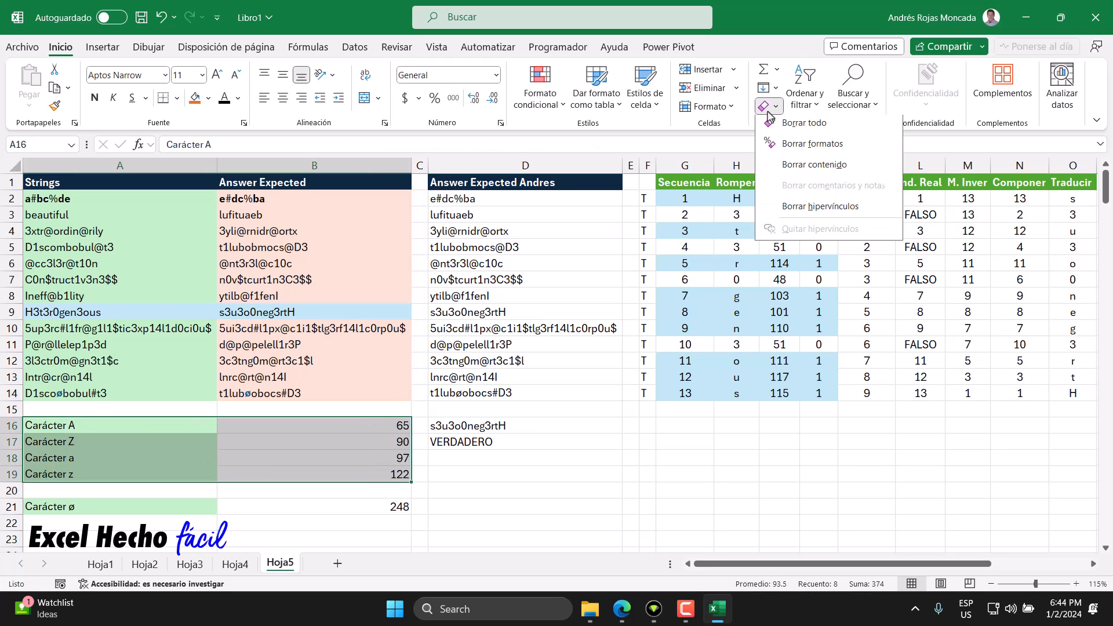
pyautogui.click(795, 148)
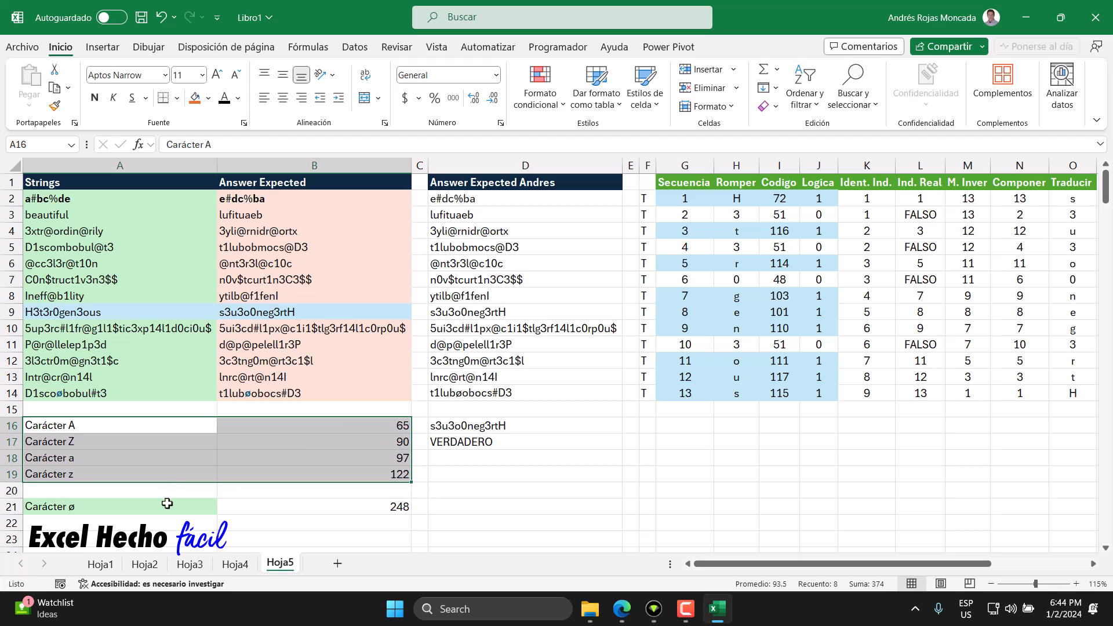
# Step: Give A21:B21 an orange fill and bold text
pyautogui.moveTo(168, 506); pyautogui.dragTo(348, 506)
pyautogui.click(209, 102)
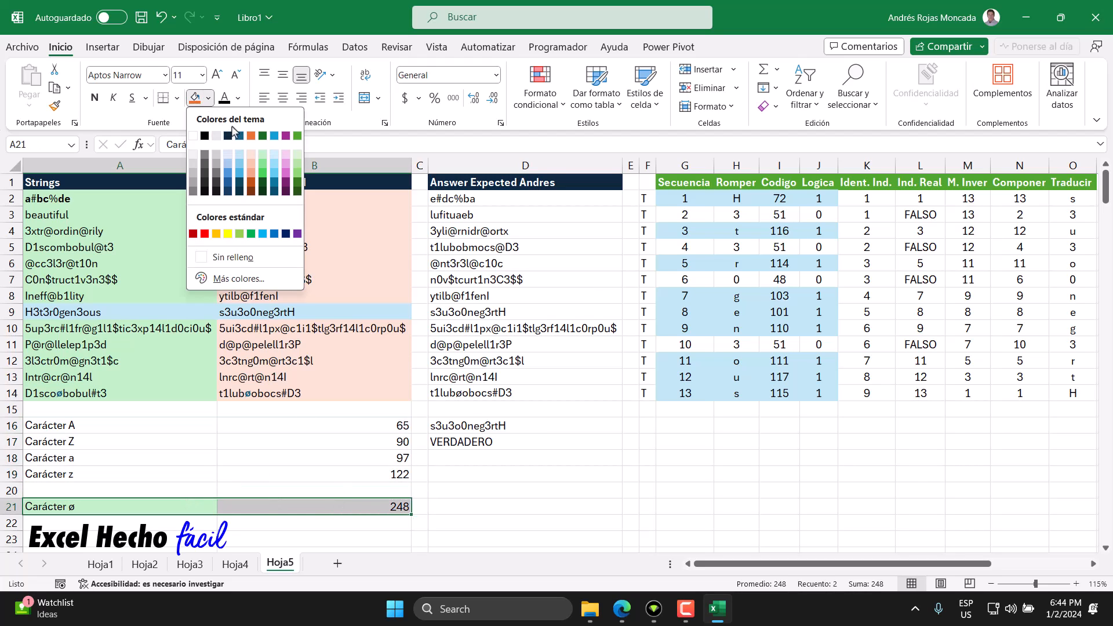
pyautogui.click(250, 132)
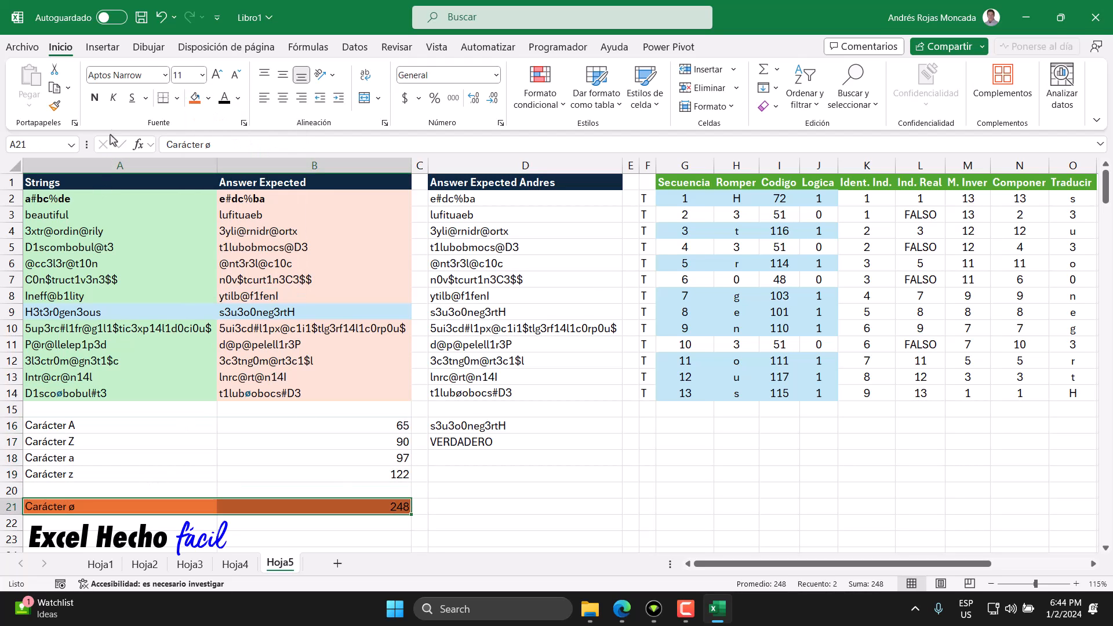
pyautogui.click(94, 97)
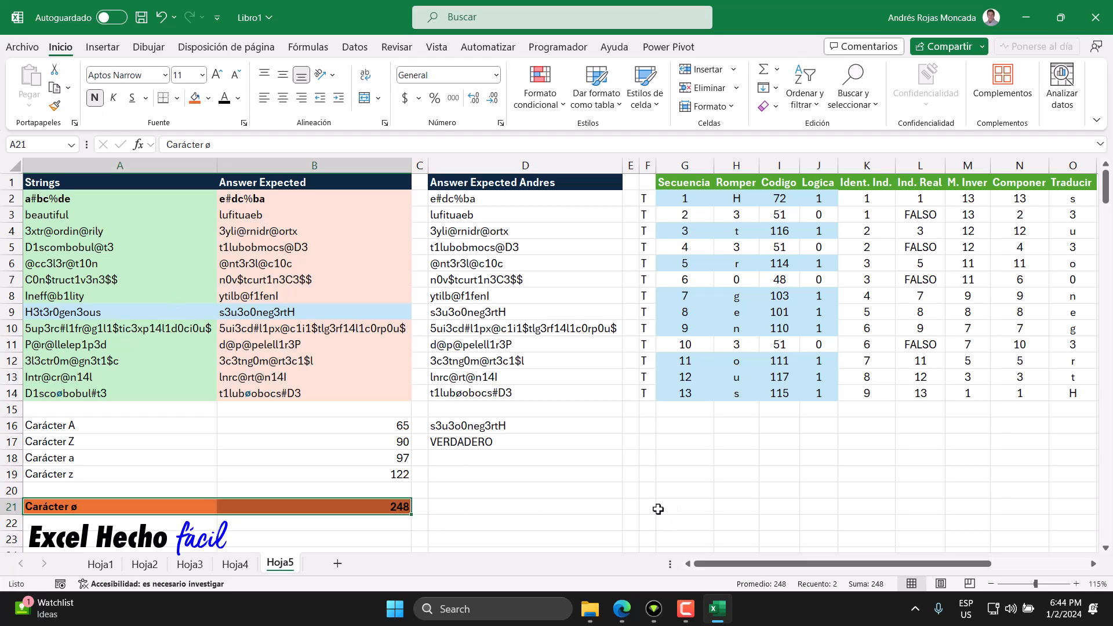
pyautogui.click(459, 469)
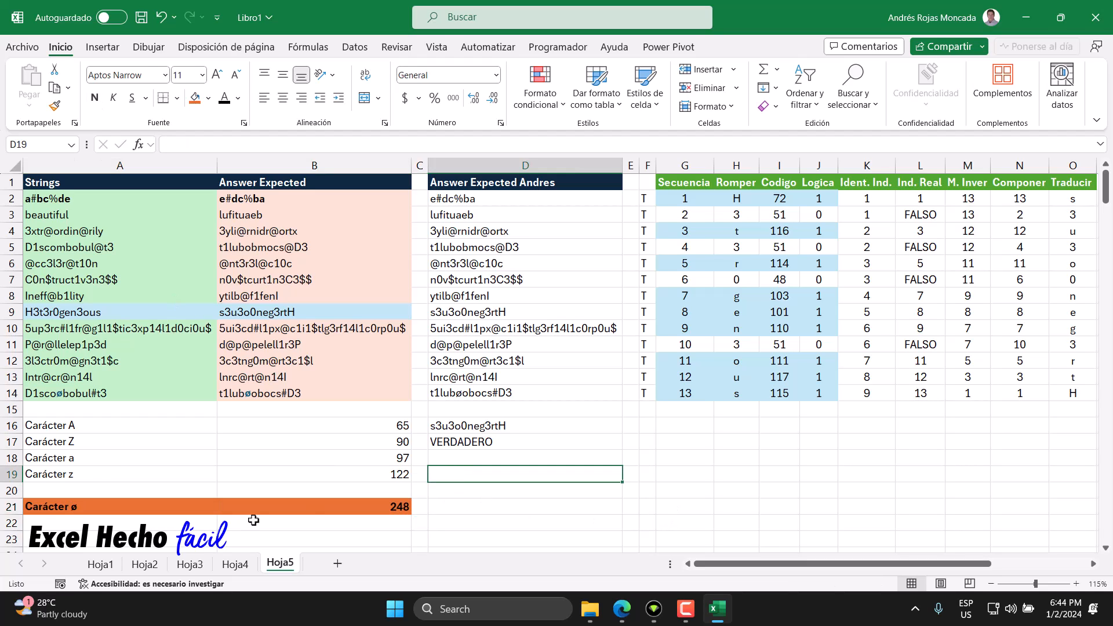